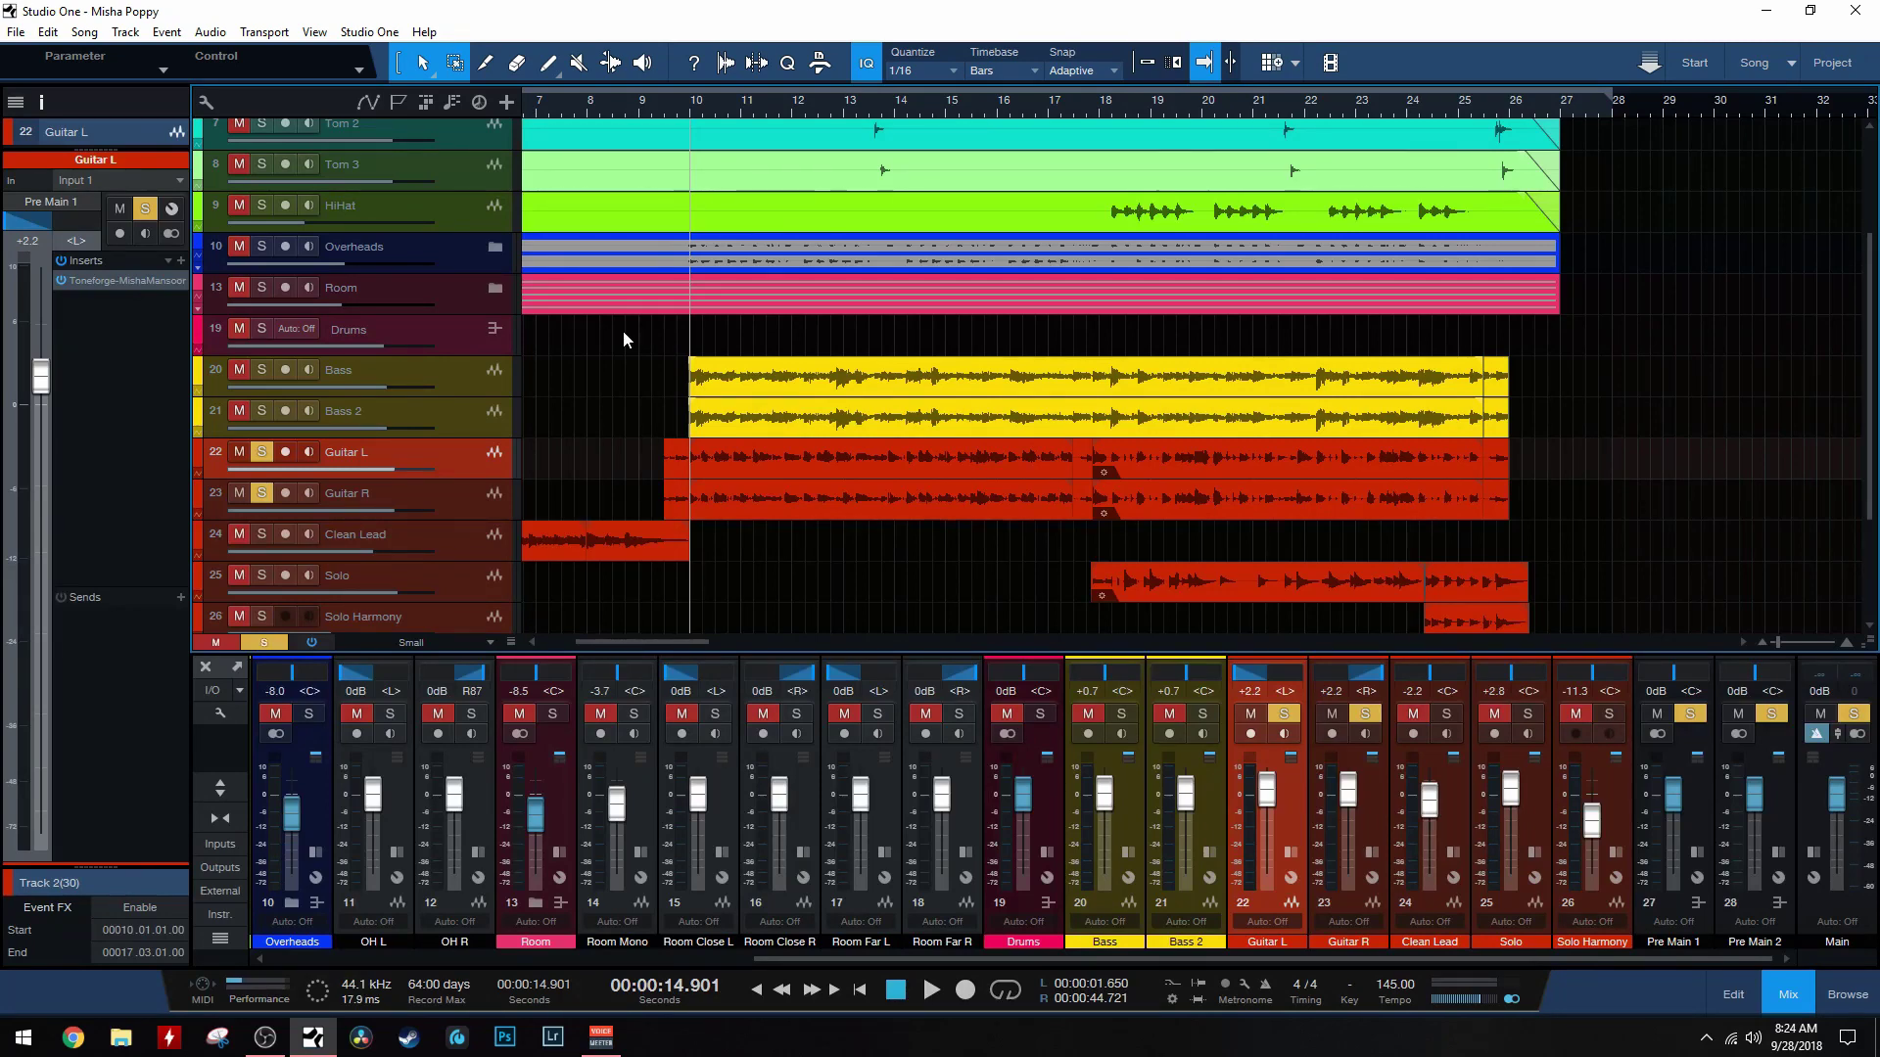
Step: Clear the guitar track solos and rename the Bass 2 track as Bass Grit
click(264, 450)
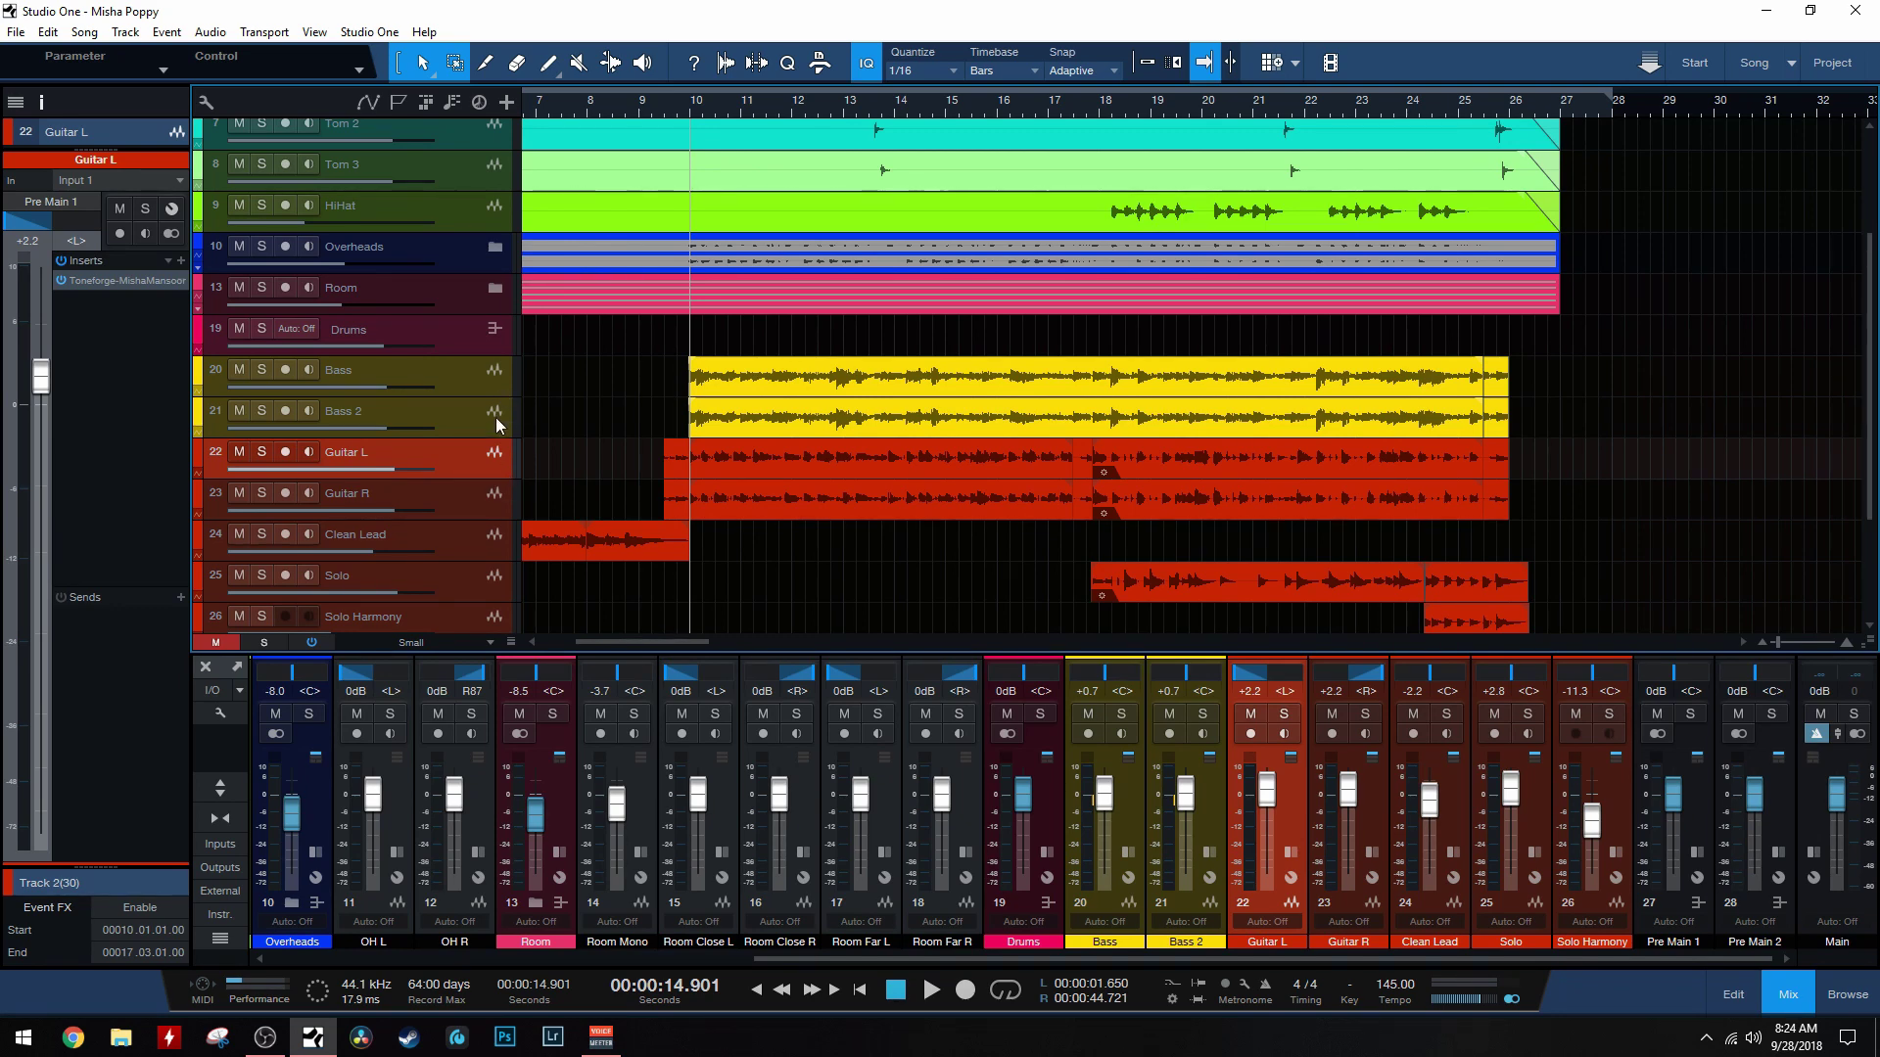
click(494, 383)
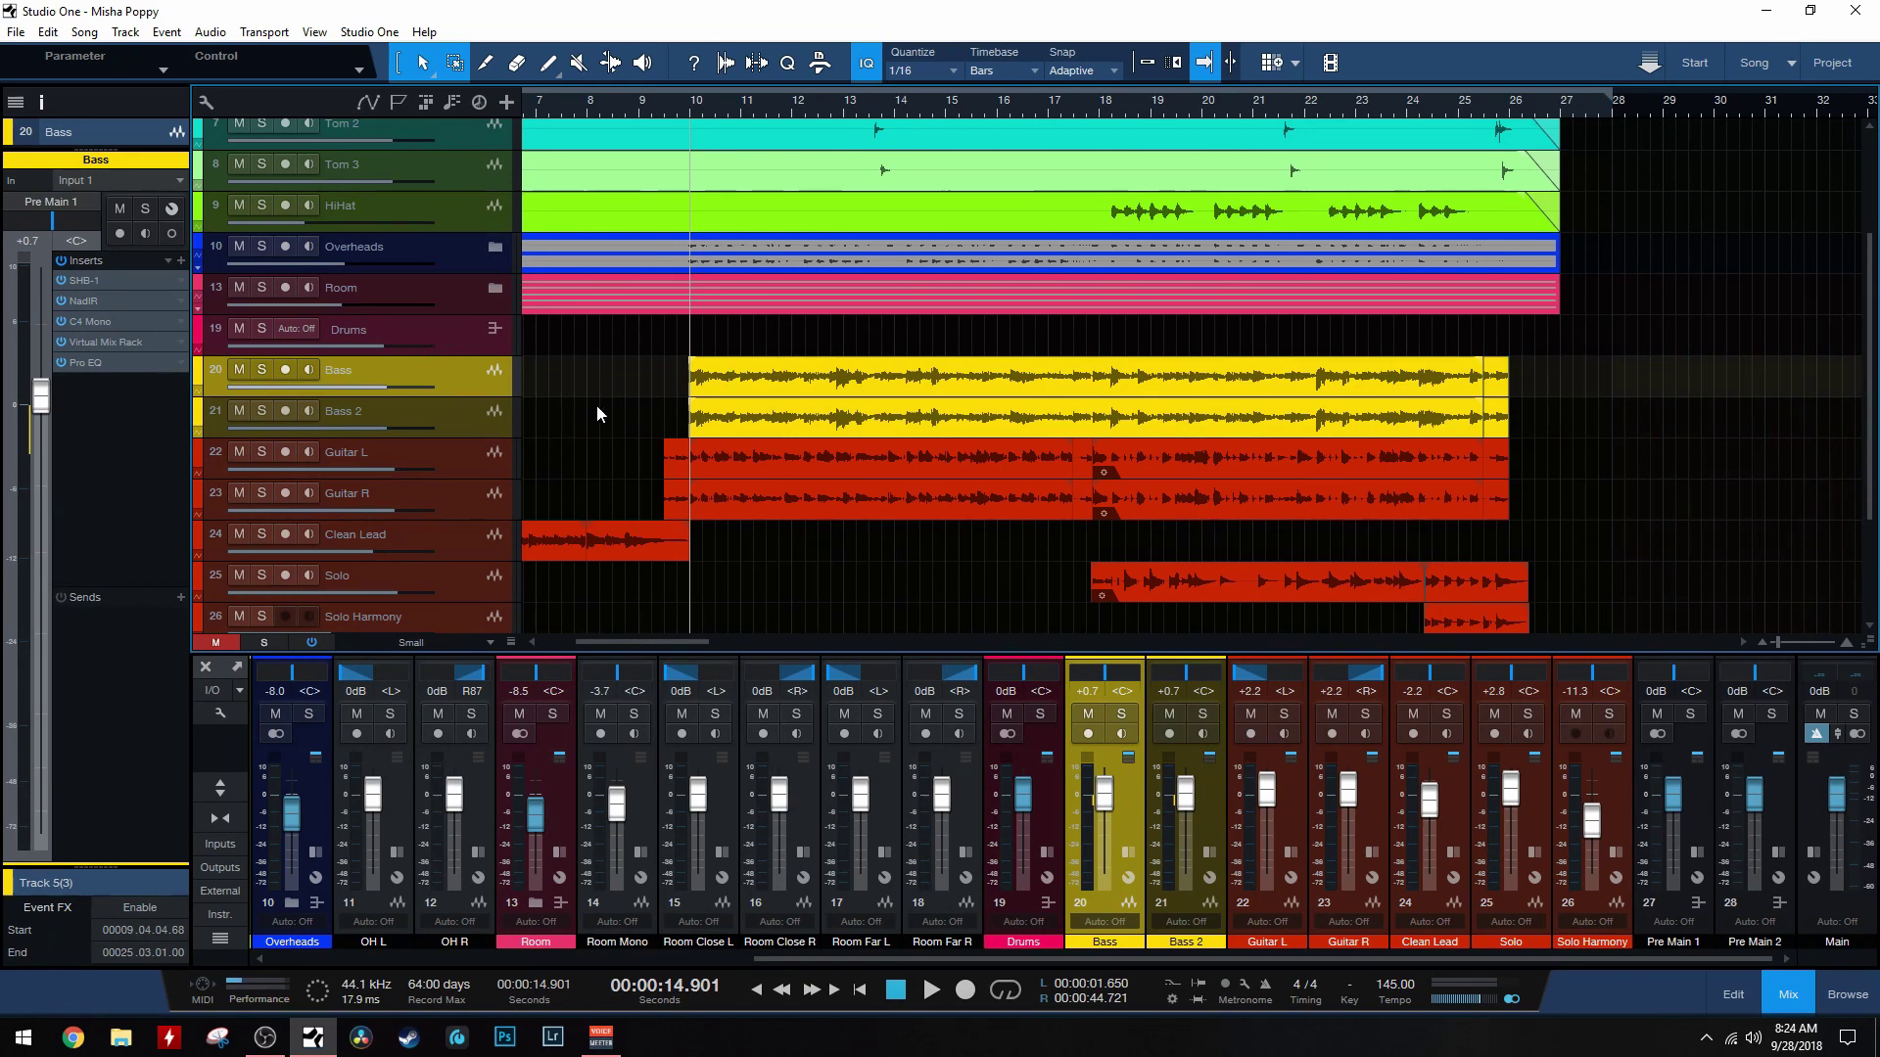
click(391, 403)
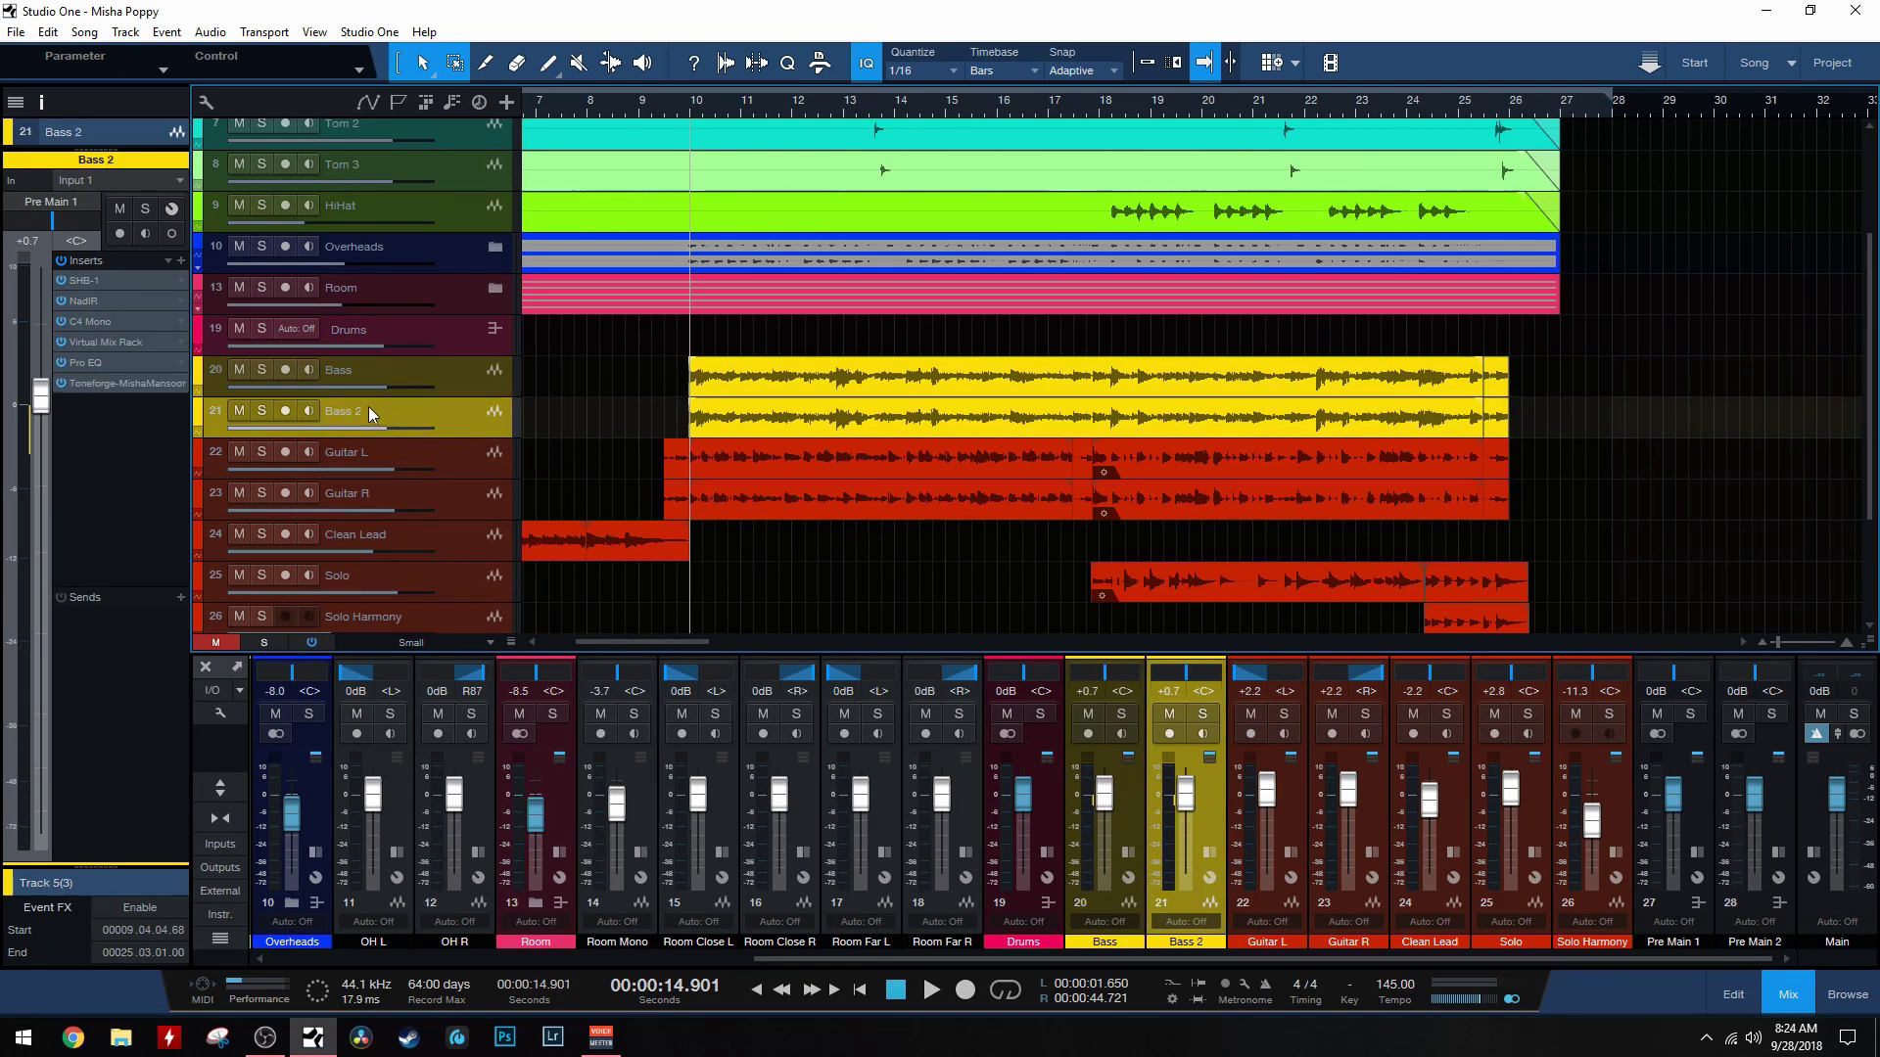
double_click(347, 413)
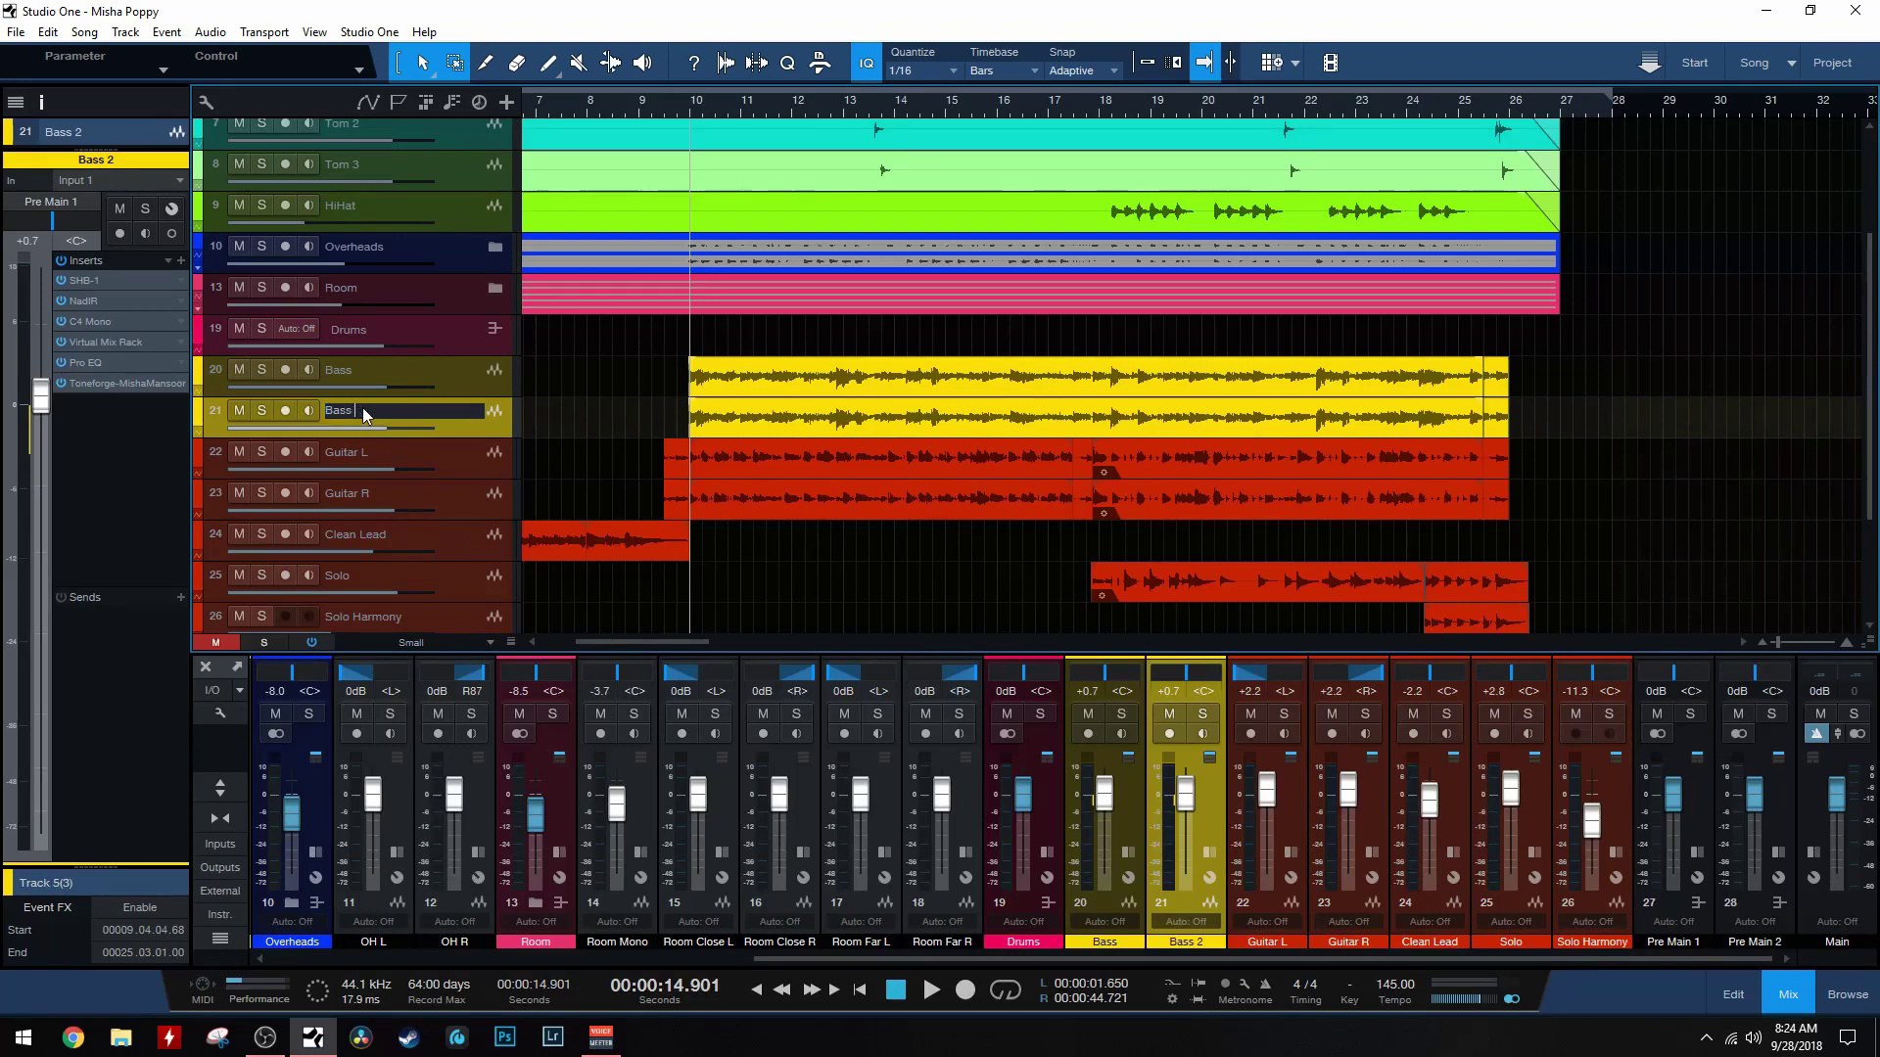
text(Bass Grit)
key(Return)
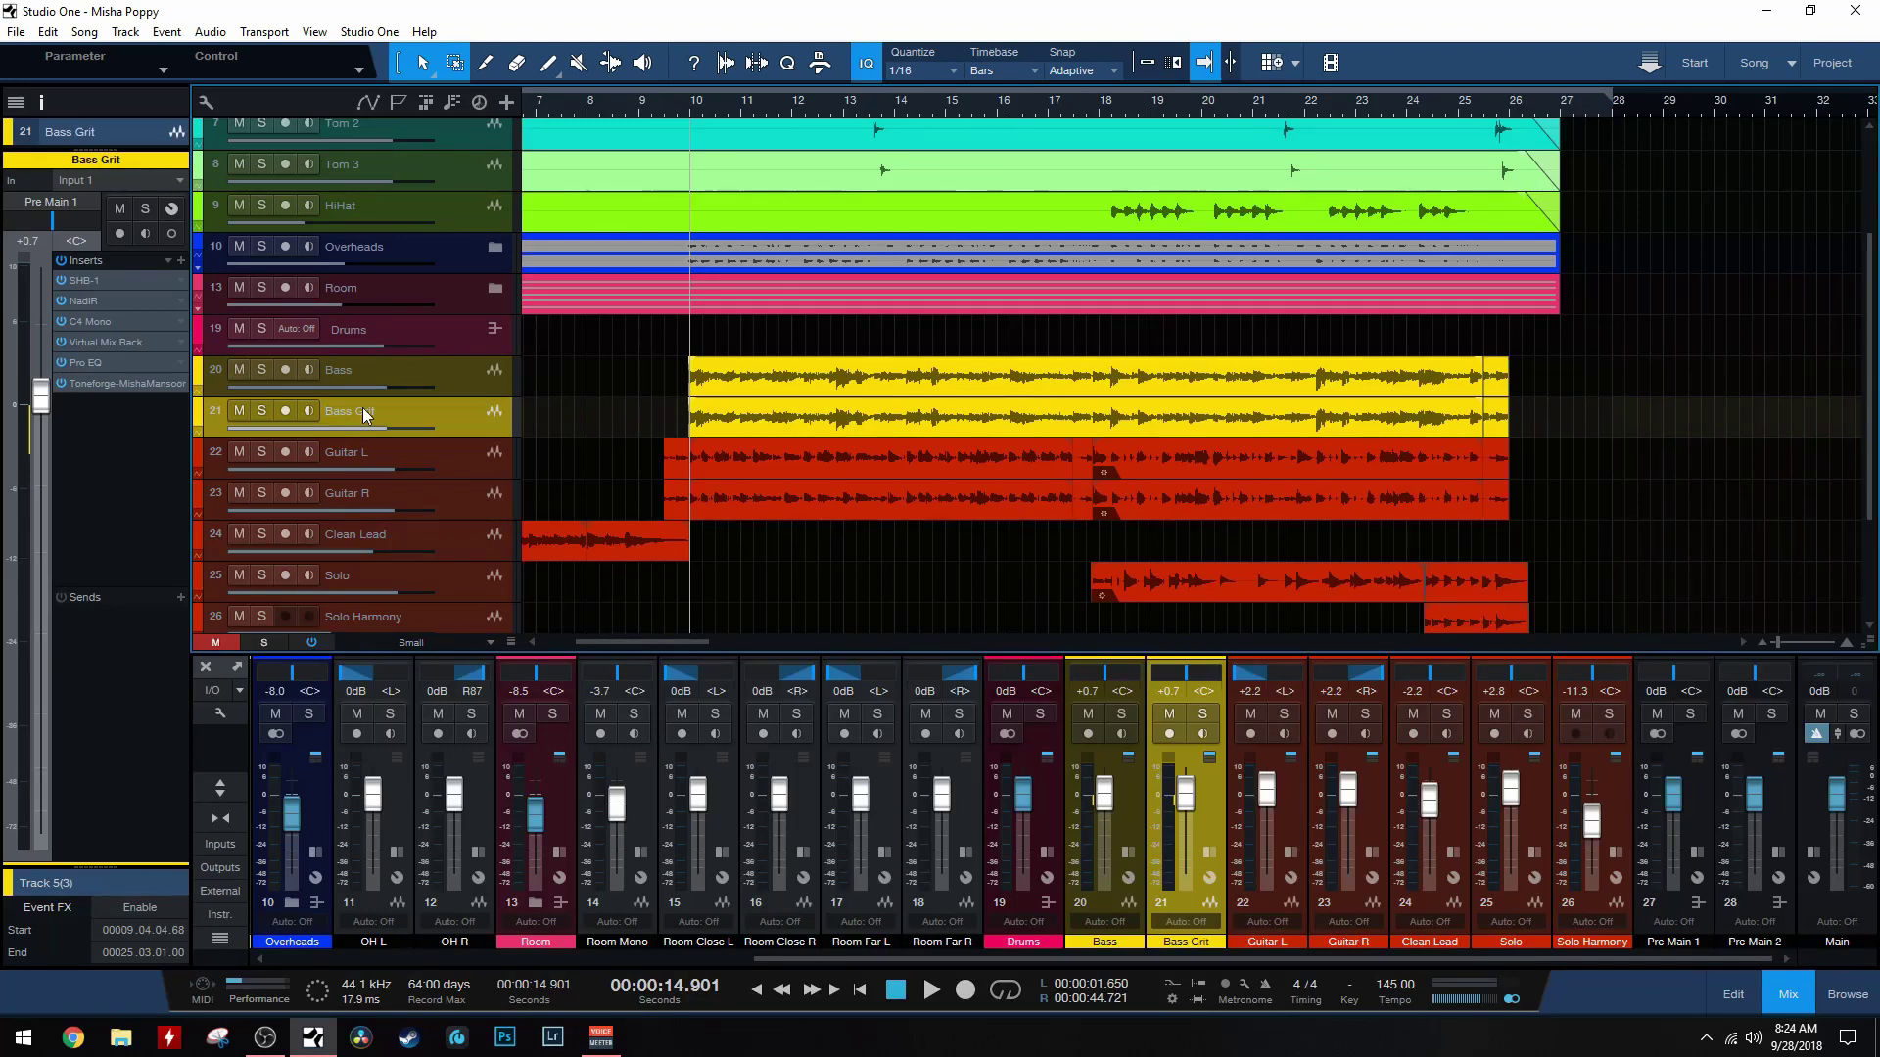
Step: Solo the Bass track, bypass all its inserts and play back the unprocessed bass
click(455, 372)
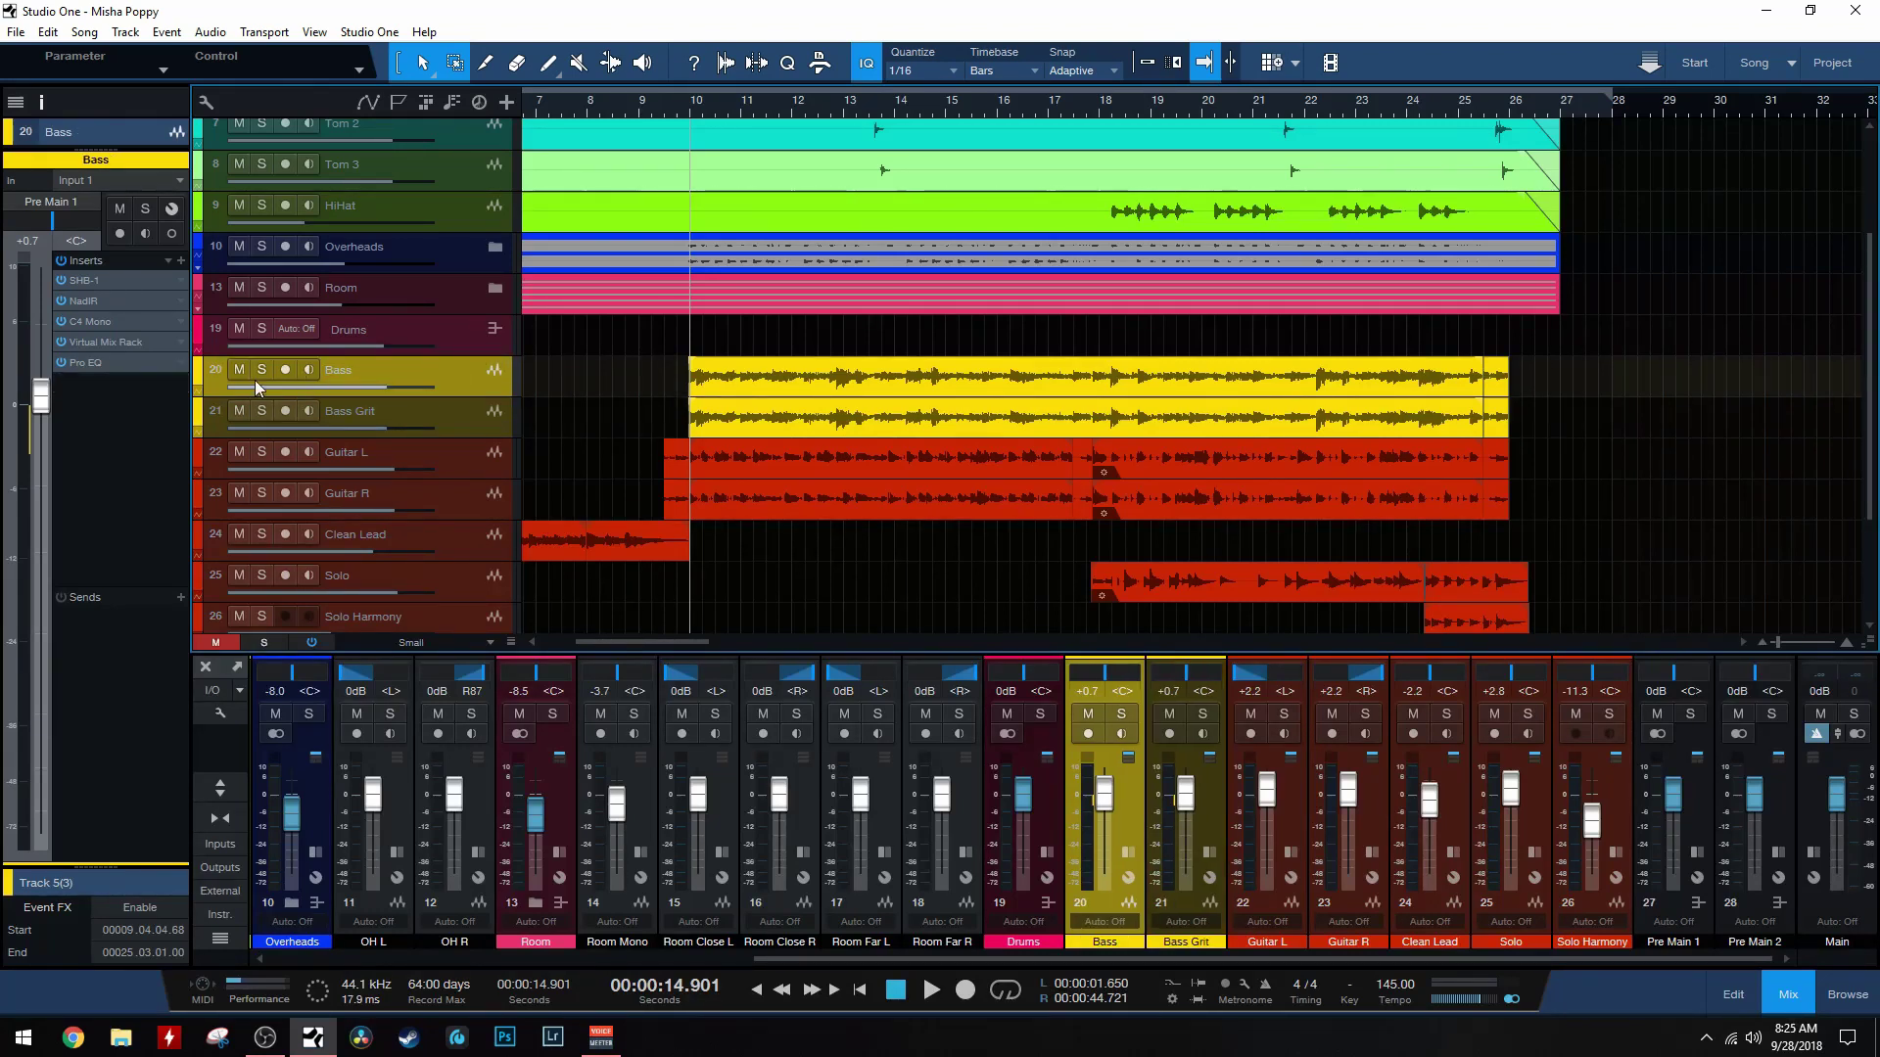
click(258, 374)
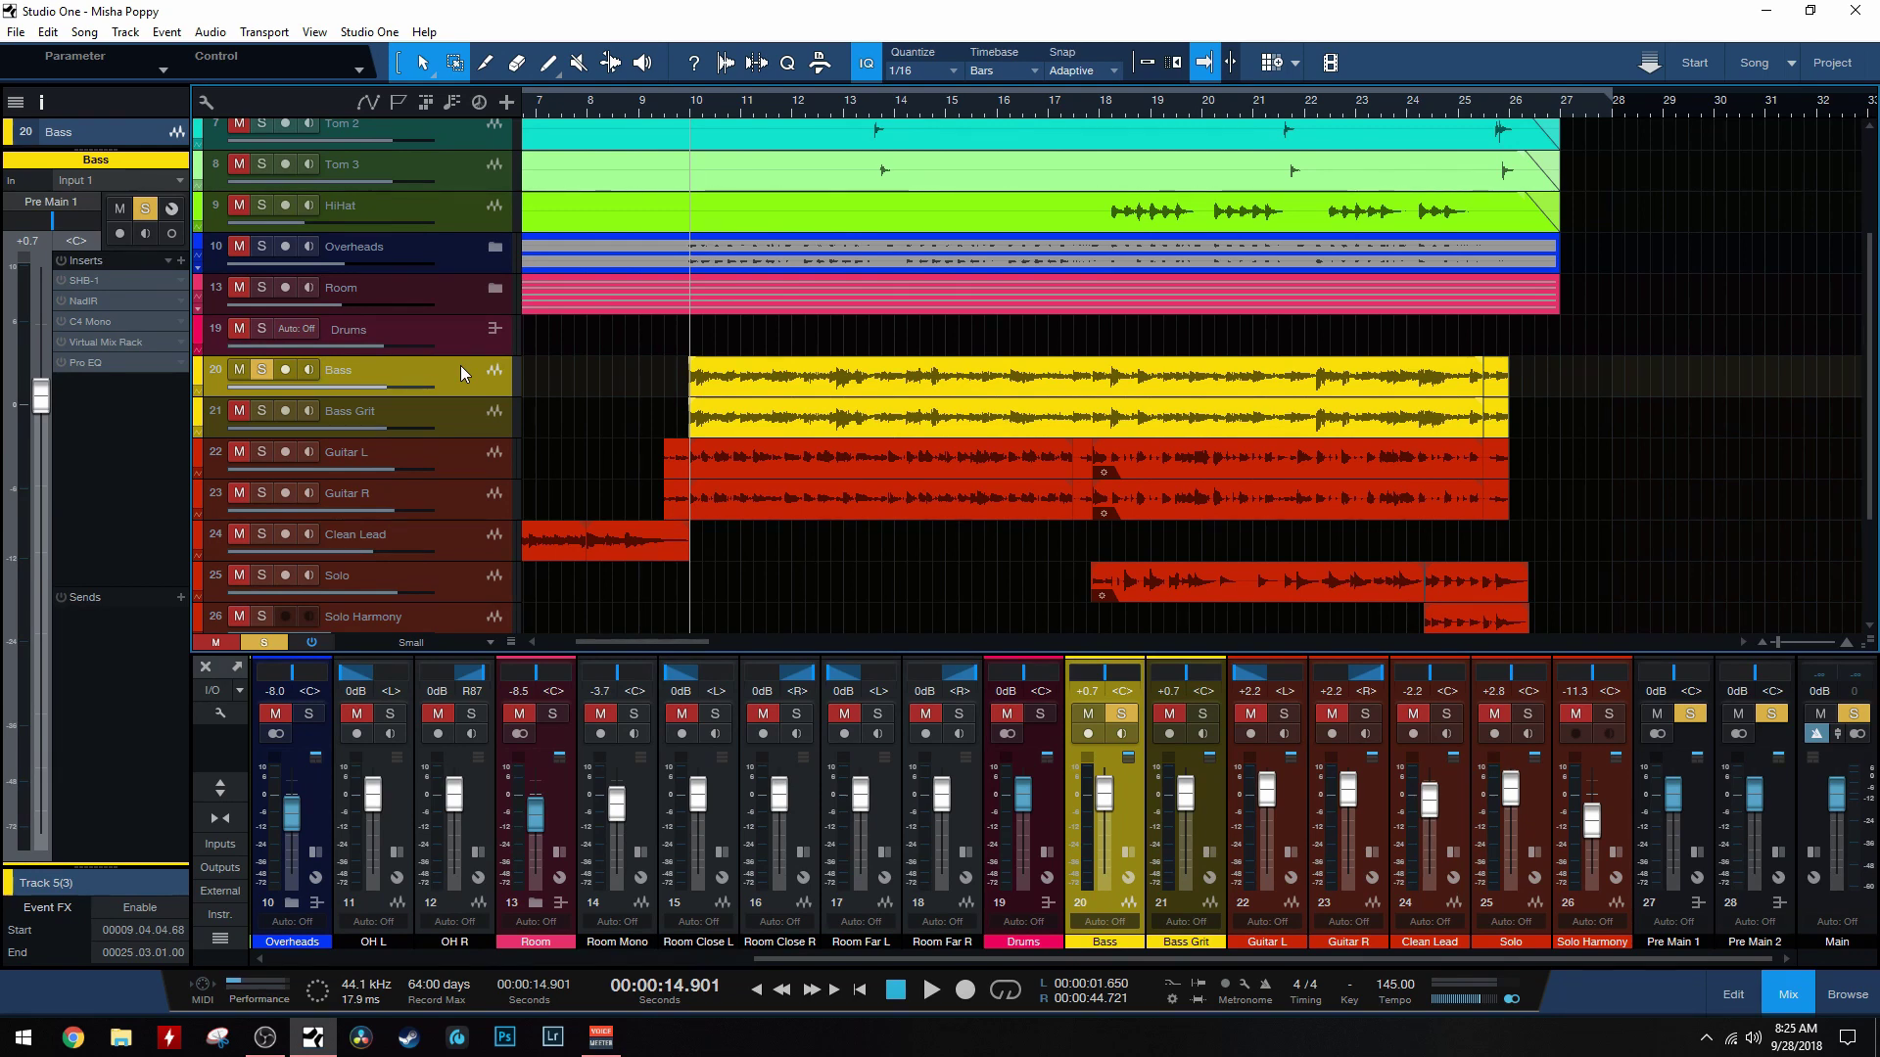
key(space)
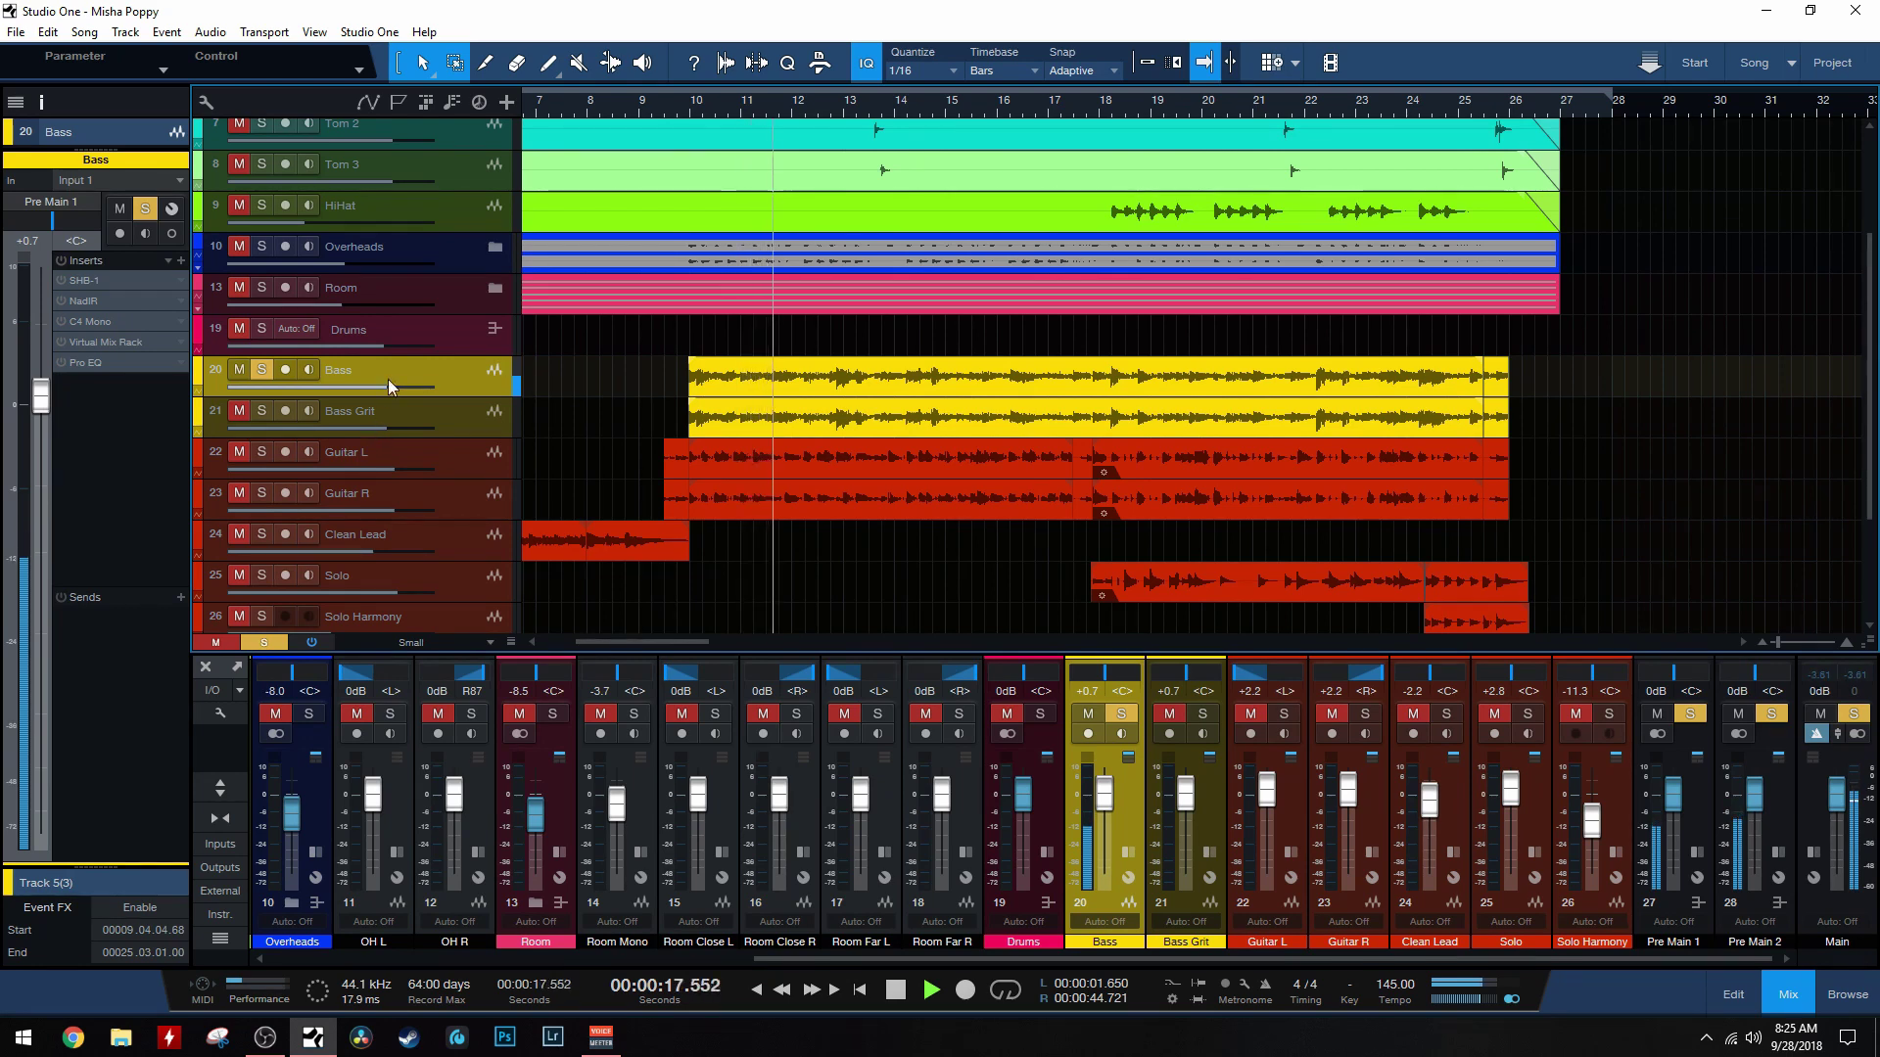
key(space)
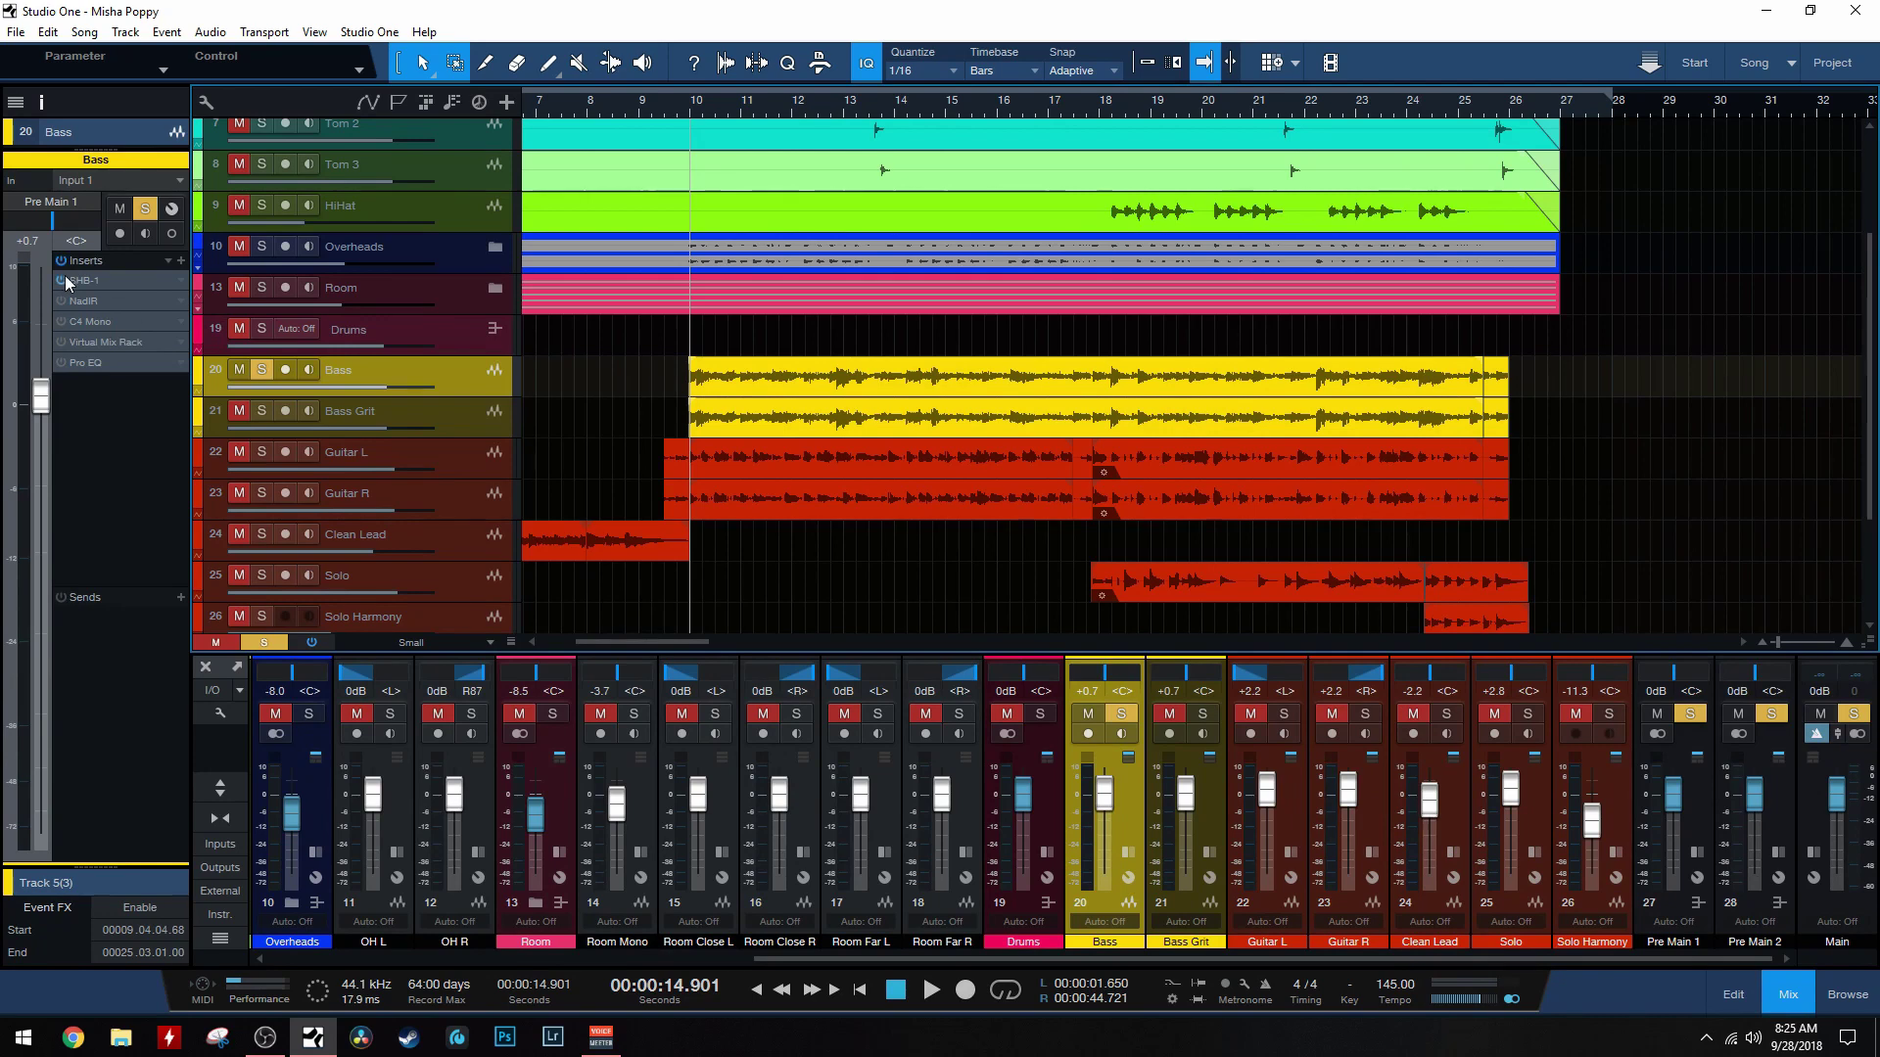
Step: Enable and open the SHB-1 amp insert on the Bass track, and audition it in playback
click(113, 283)
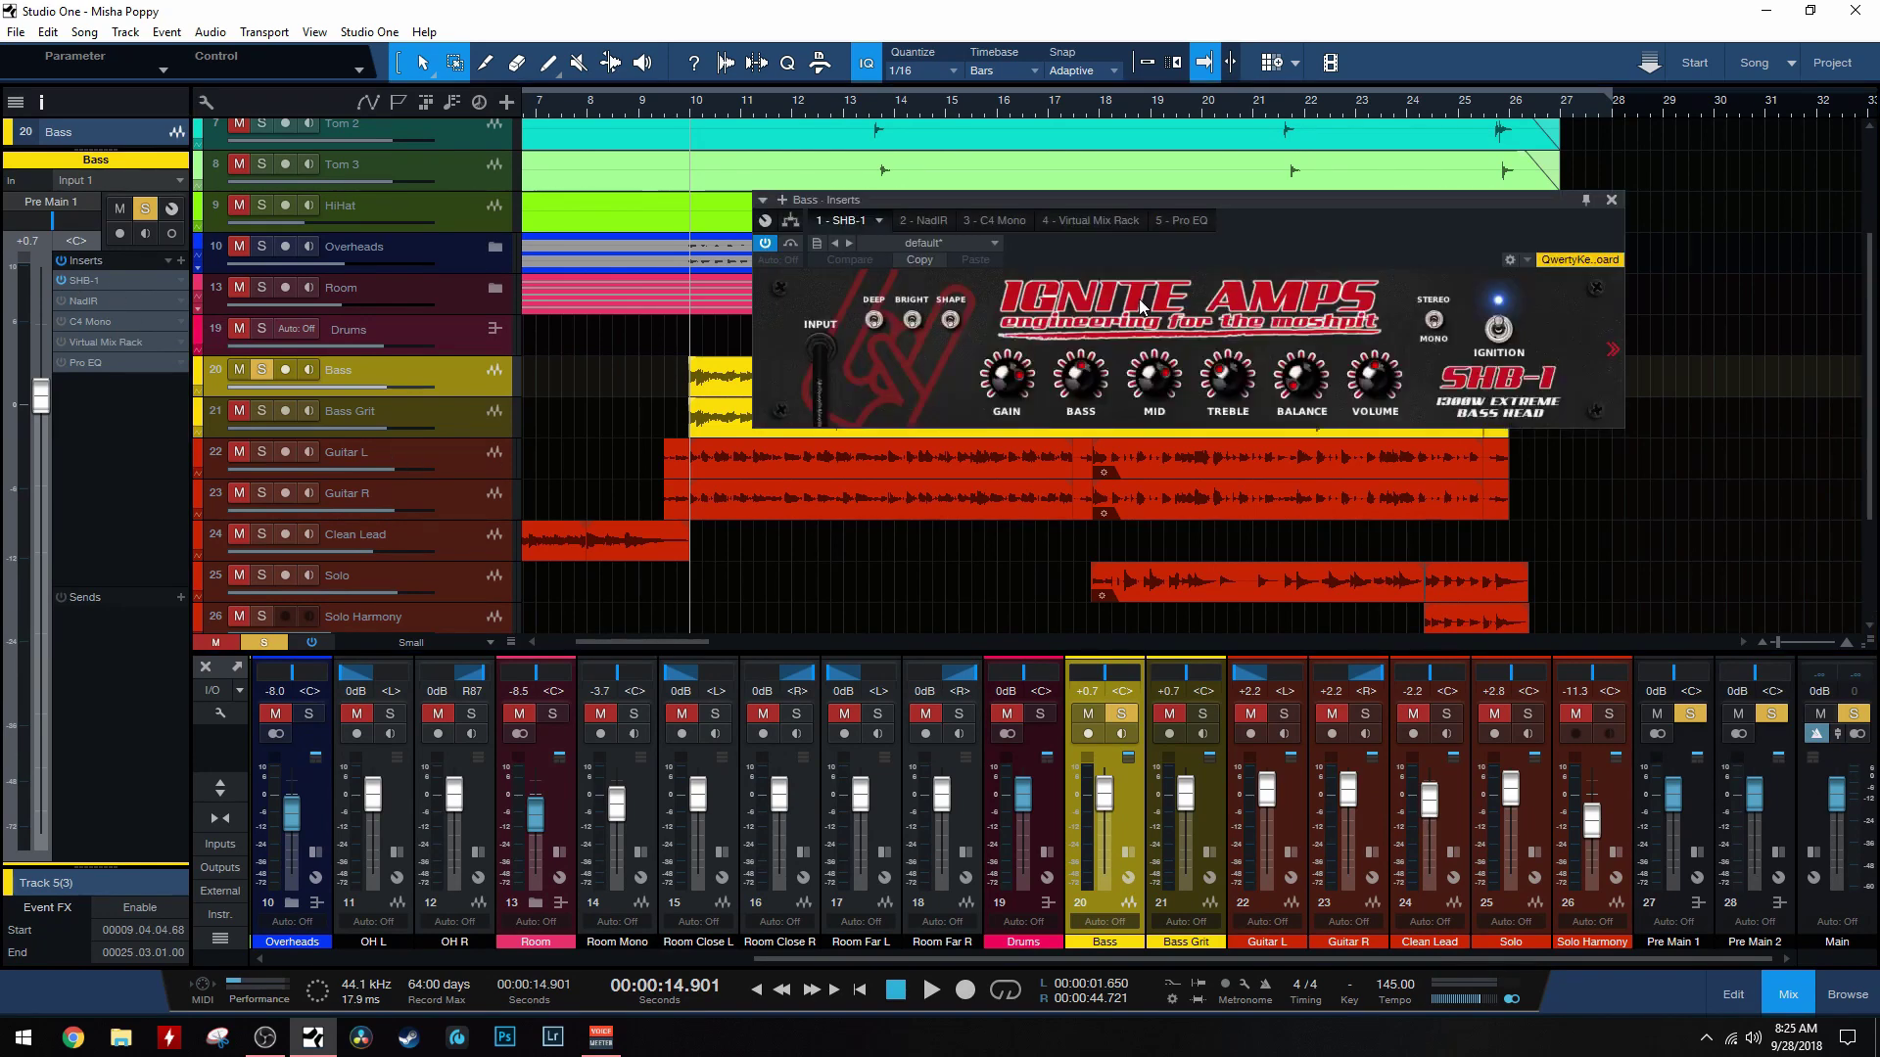
key(space)
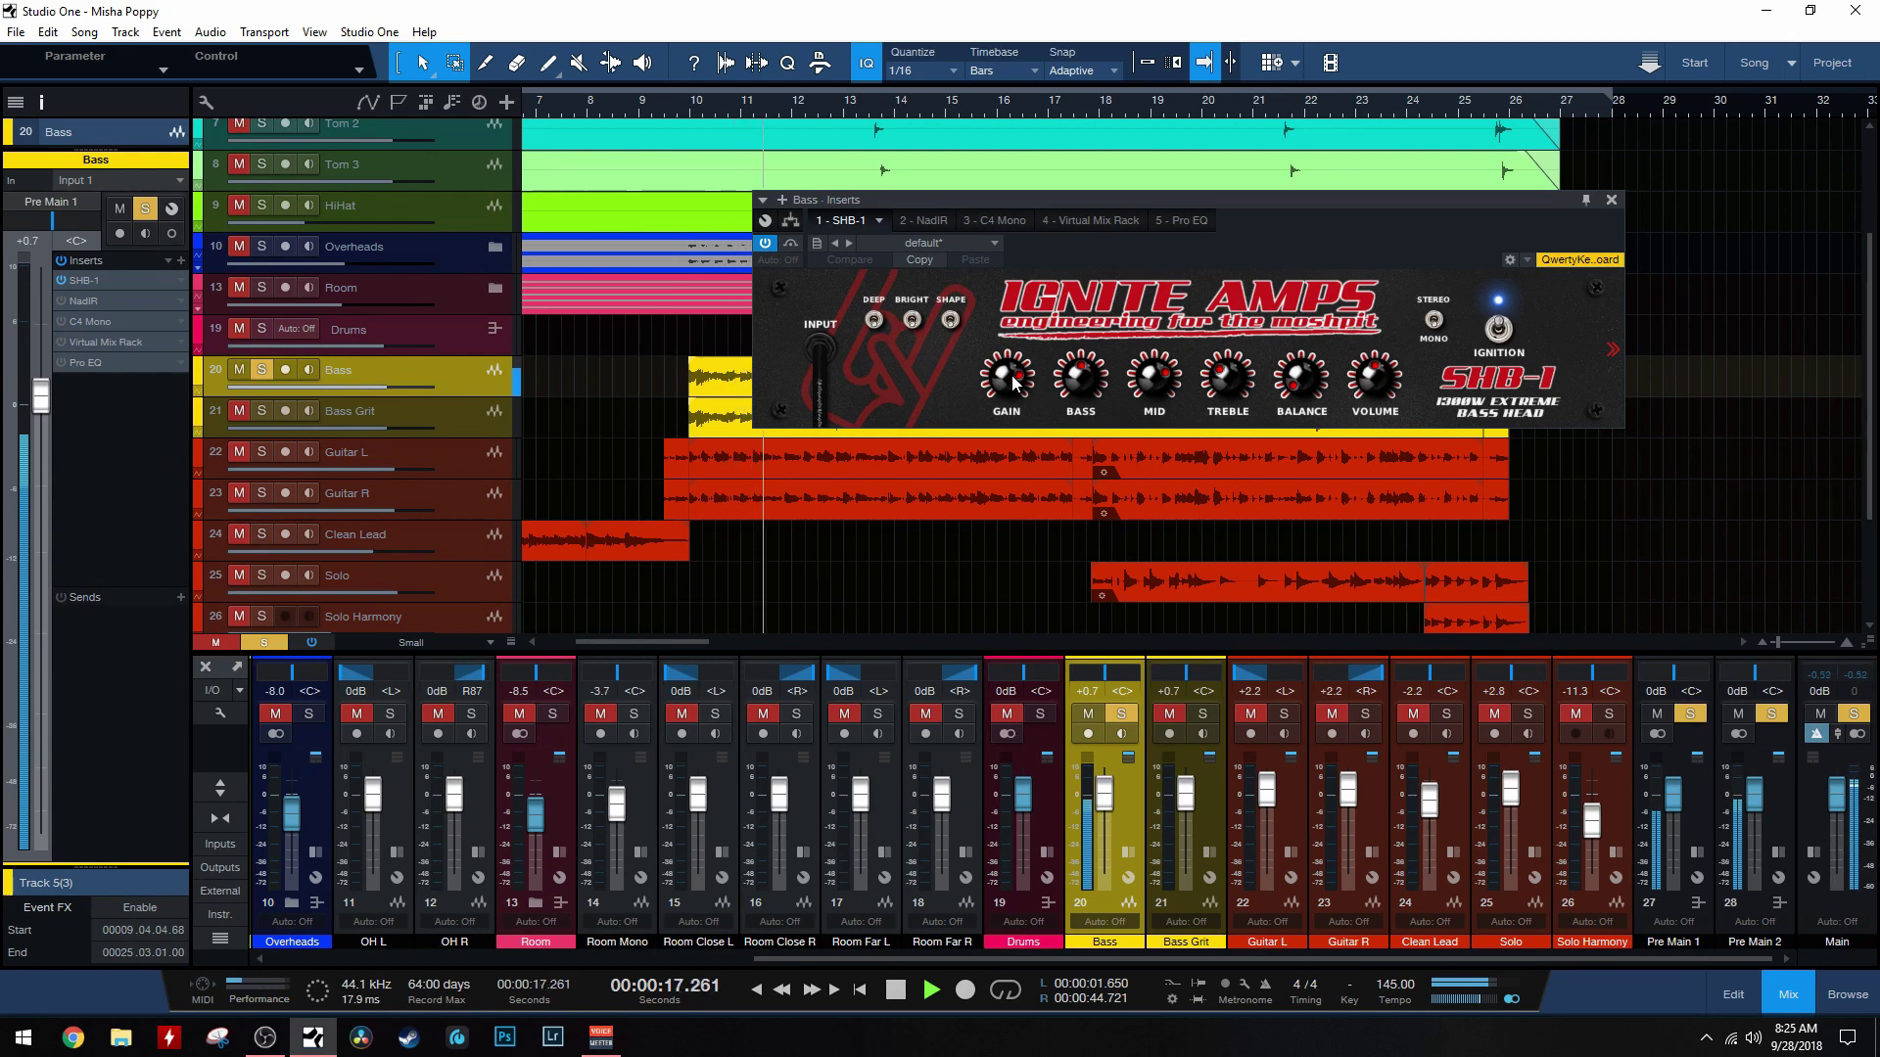
key(space)
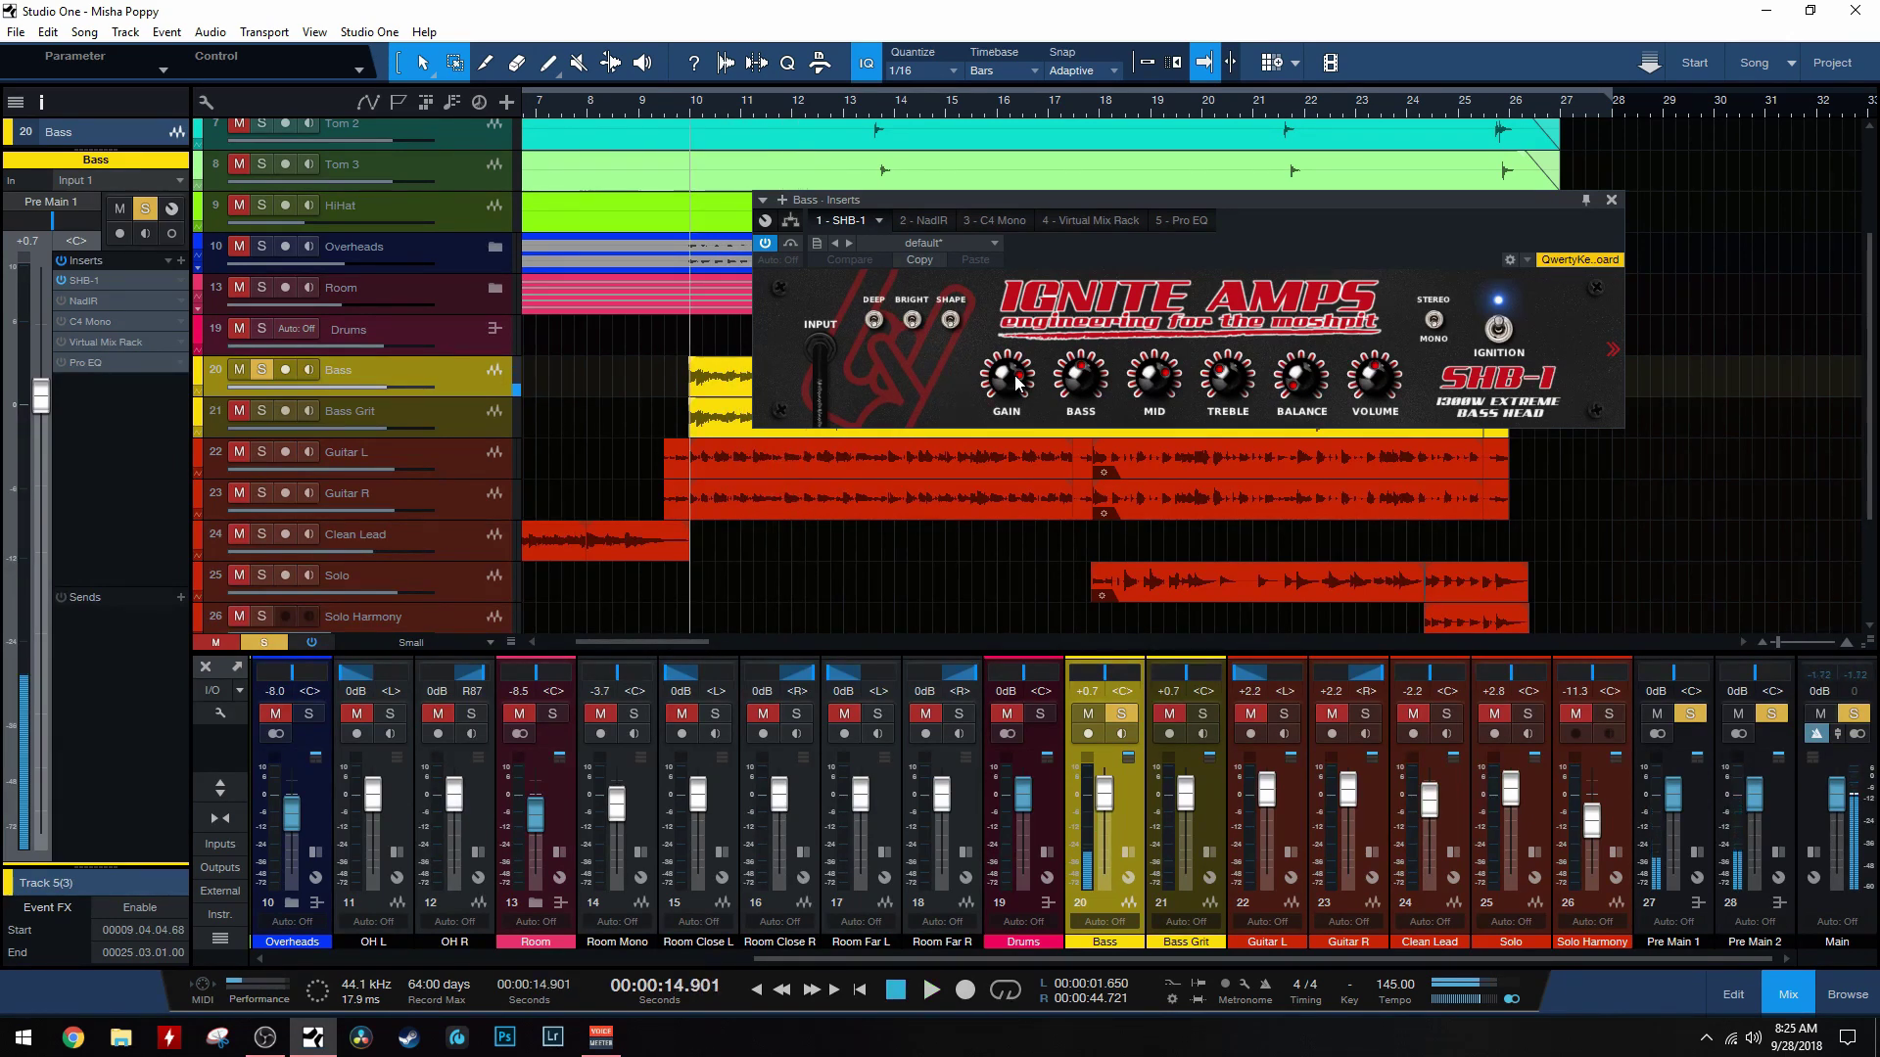
Step: Enable and open the NadIR cabinet insert on the Bass track, and audition it with the amp
double_click(83, 301)
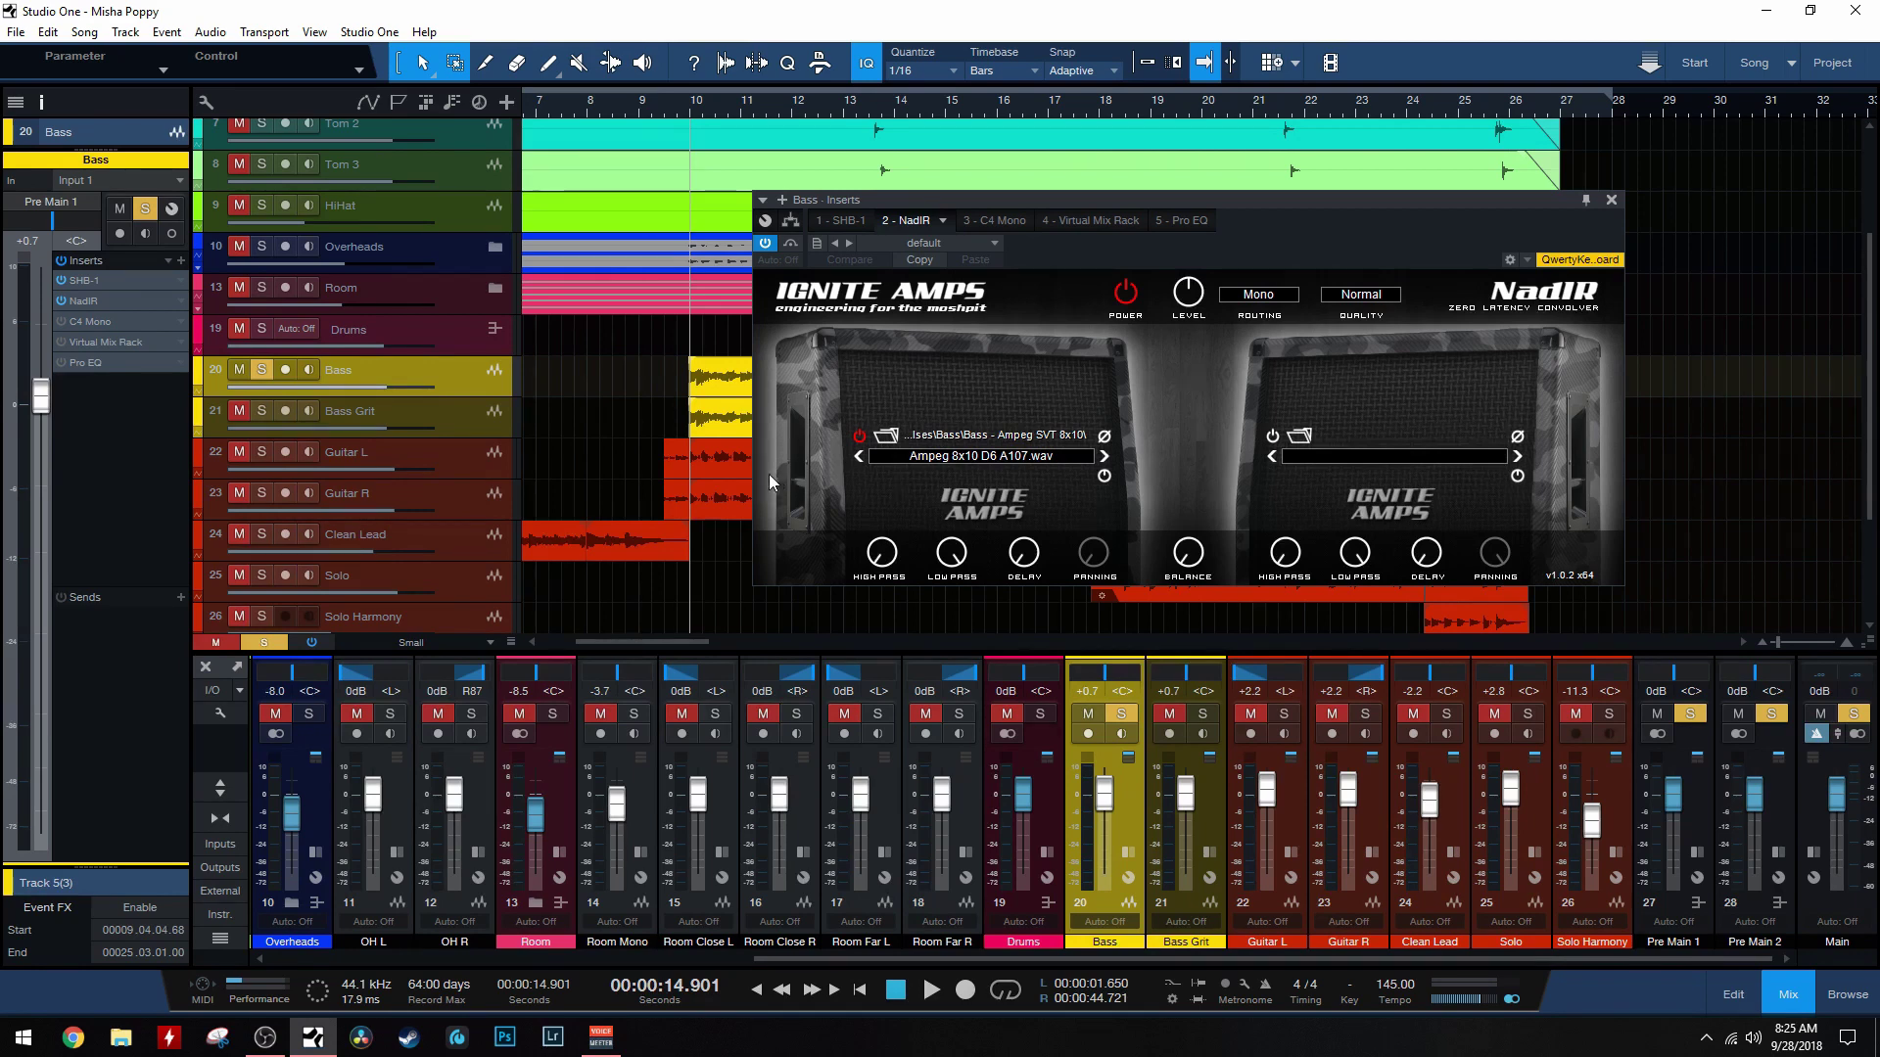
key(space)
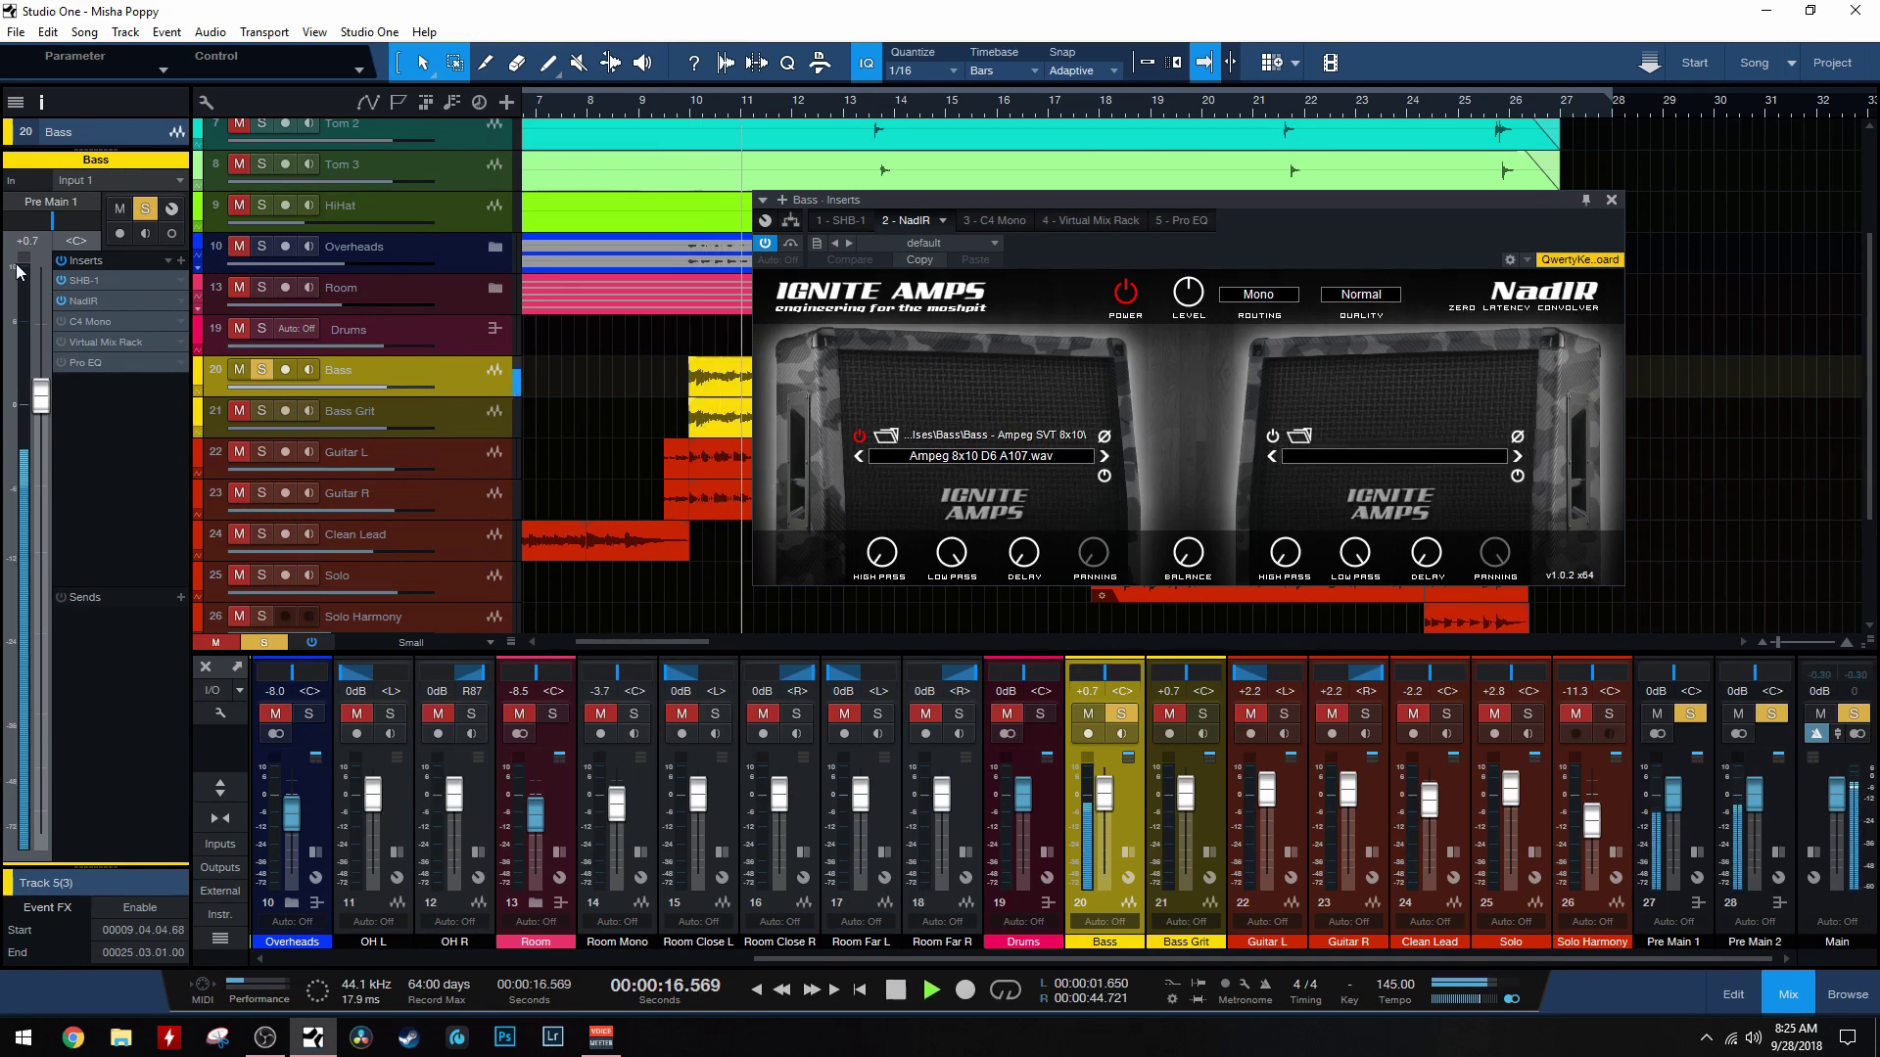
key(space)
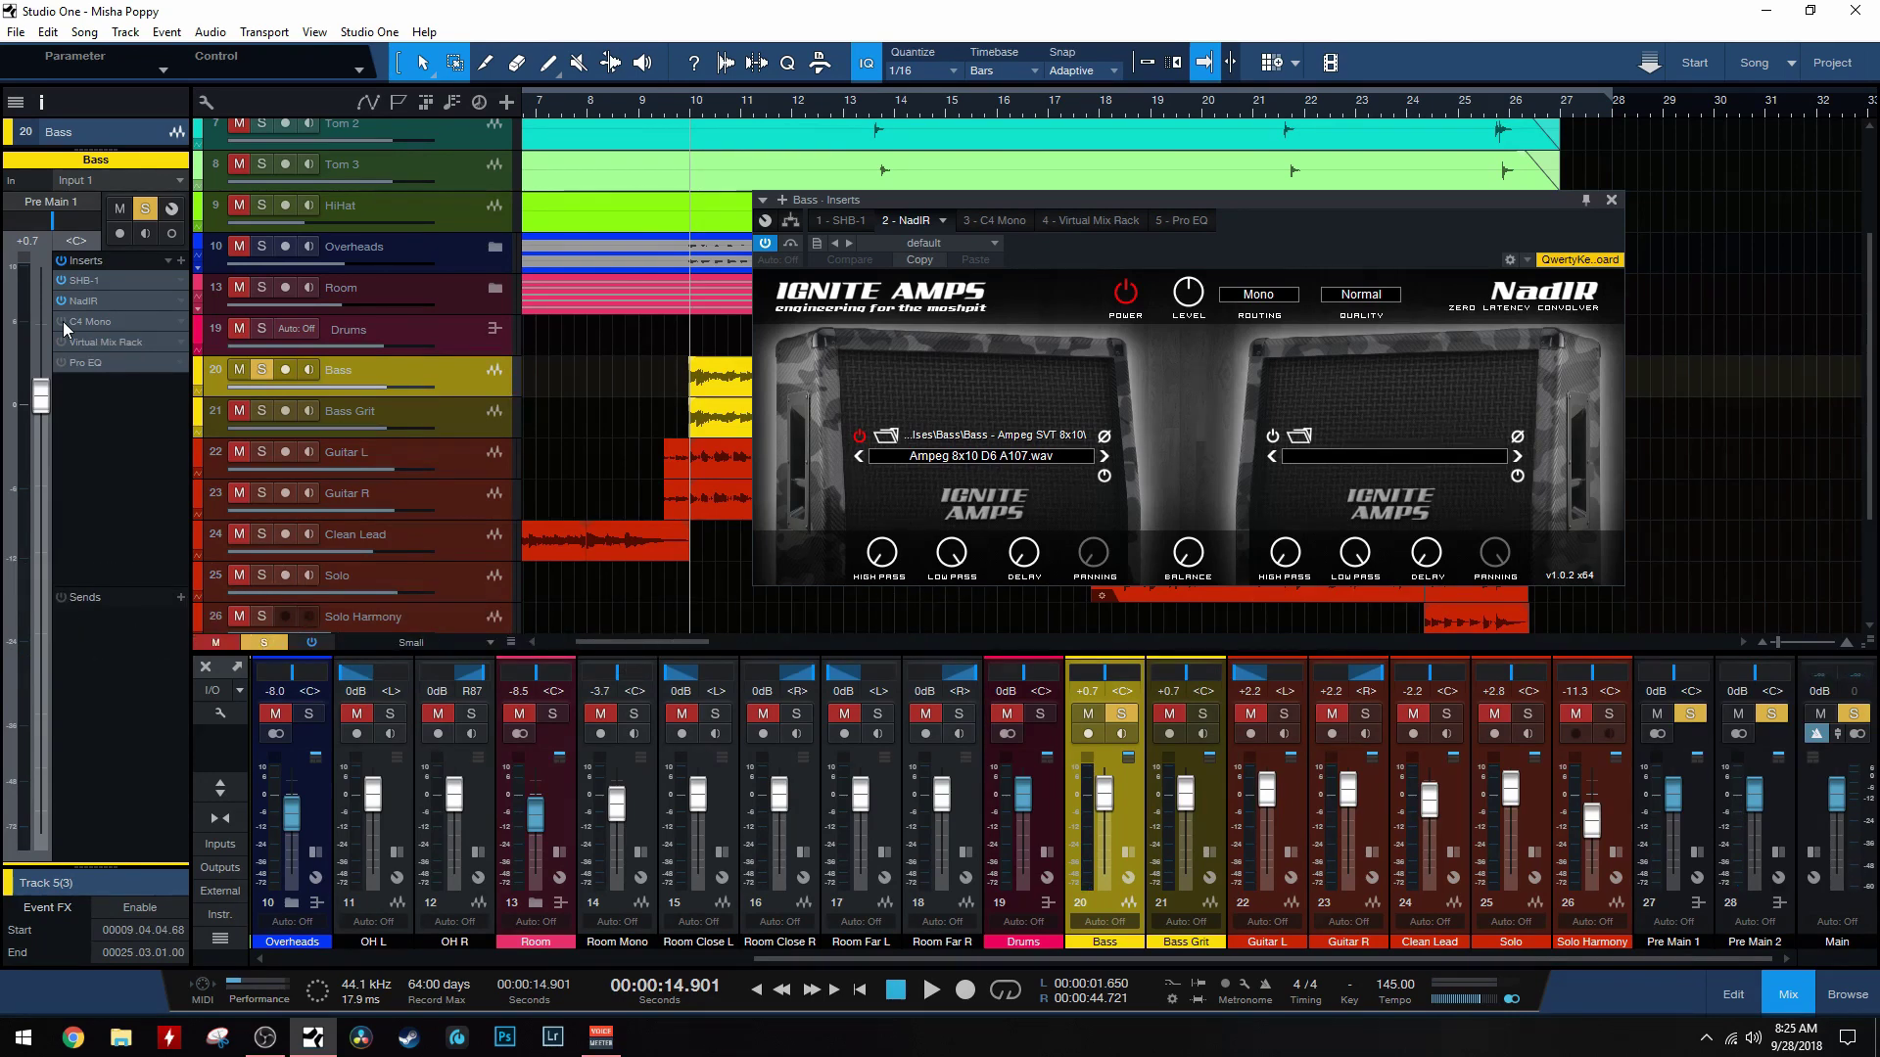
Step: Open the C4 Mono insert on the Bass track, compare it bypassed and active during playback, and leave it enabled
click(63, 321)
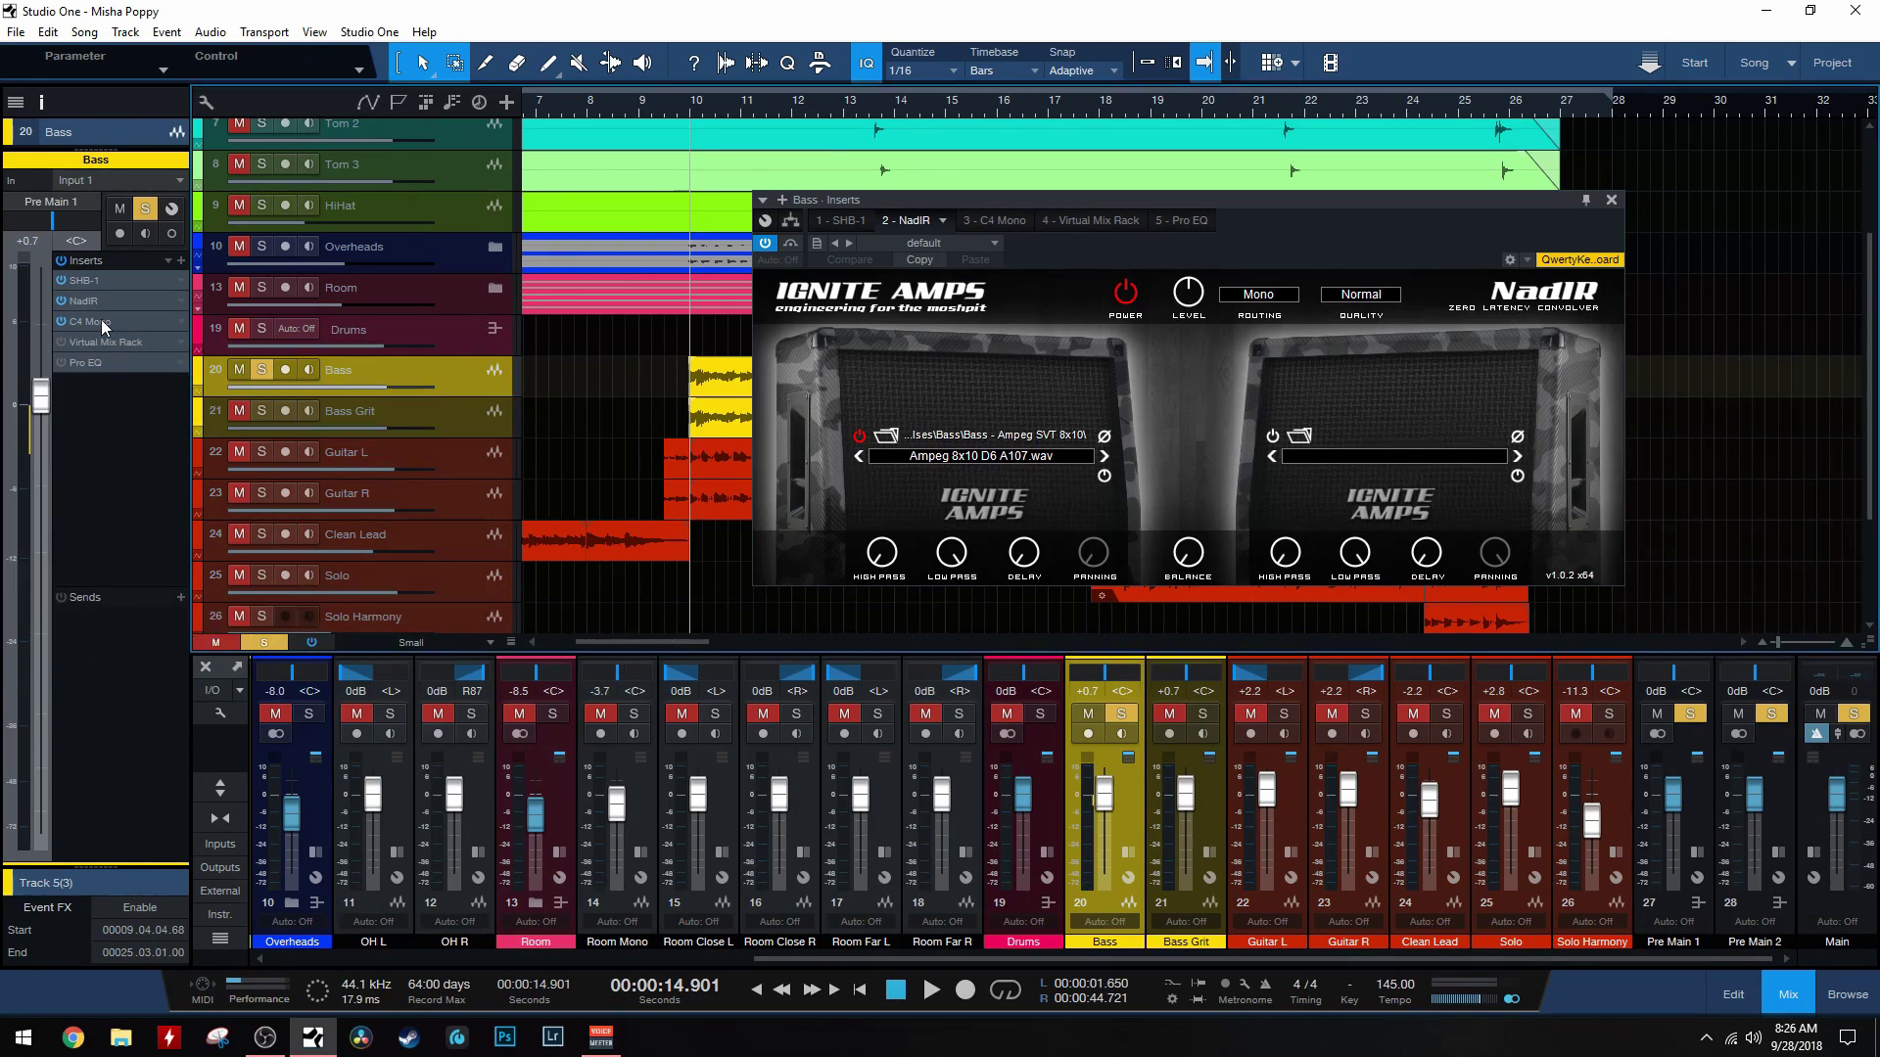
click(114, 319)
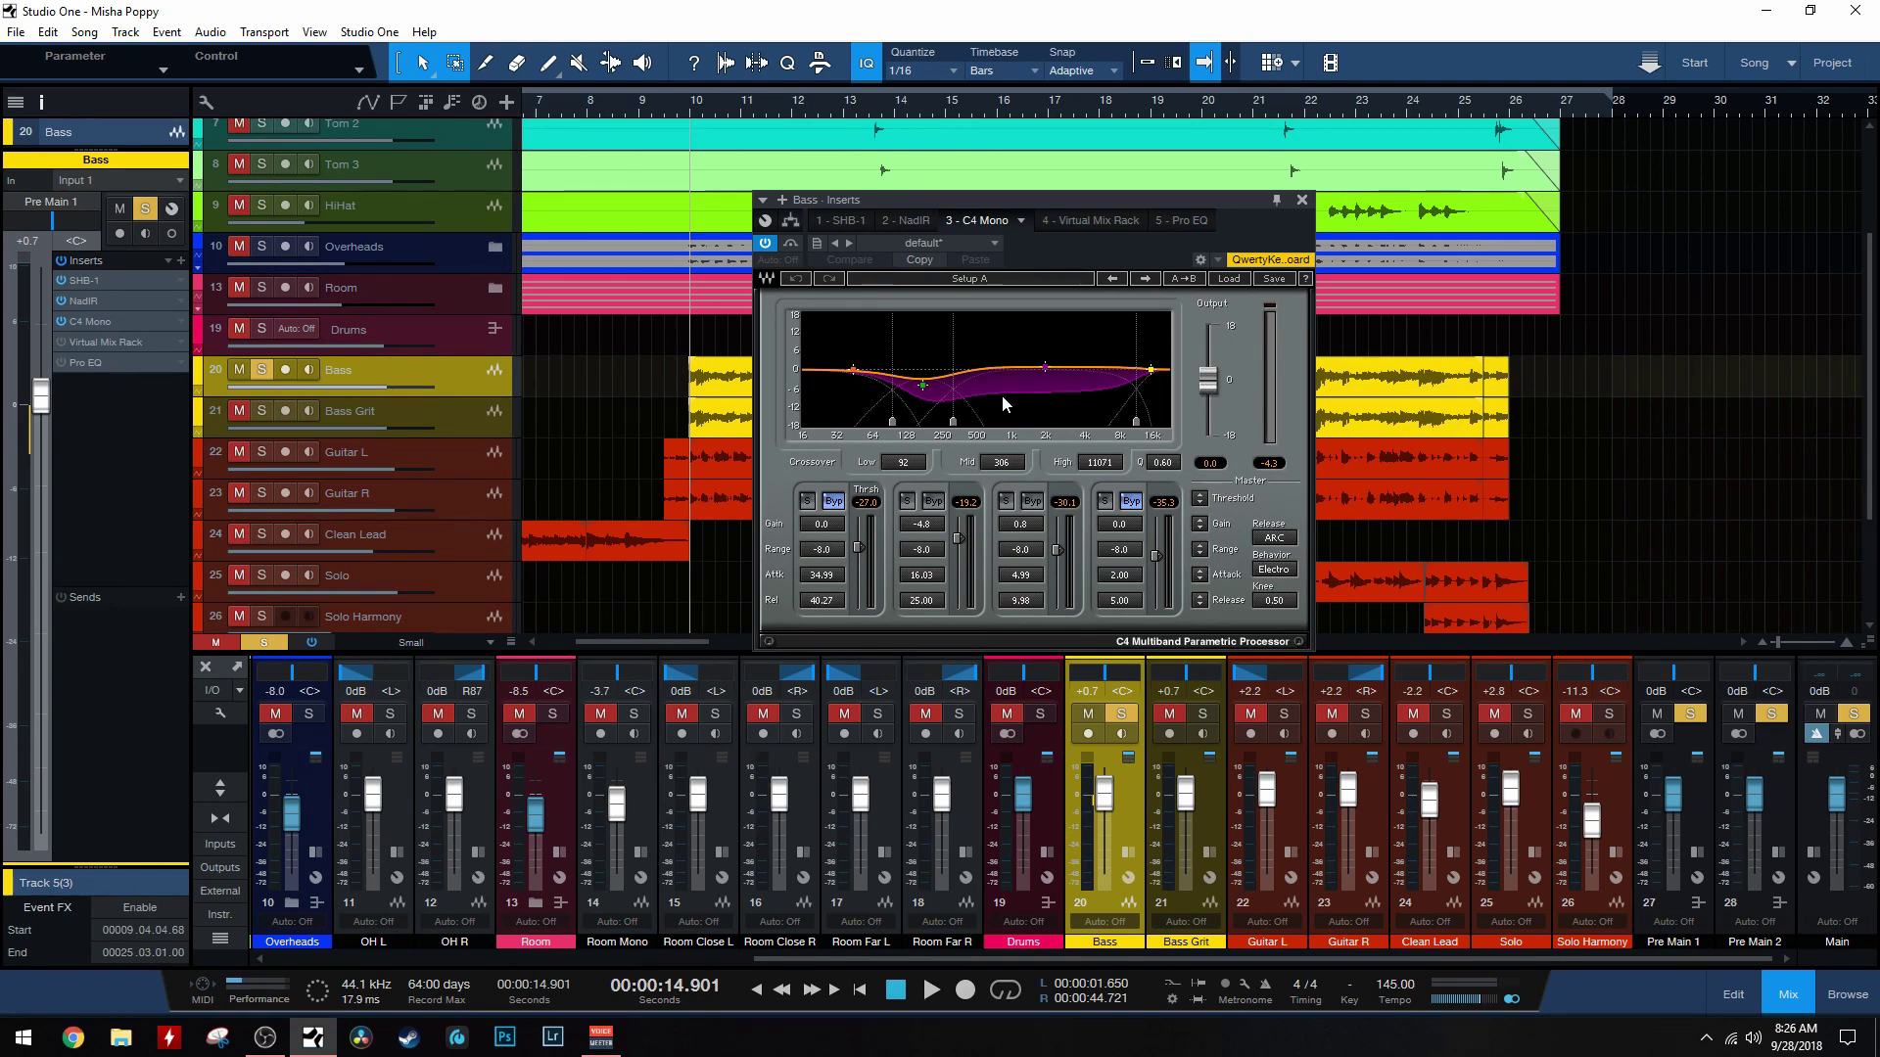
click(61, 321)
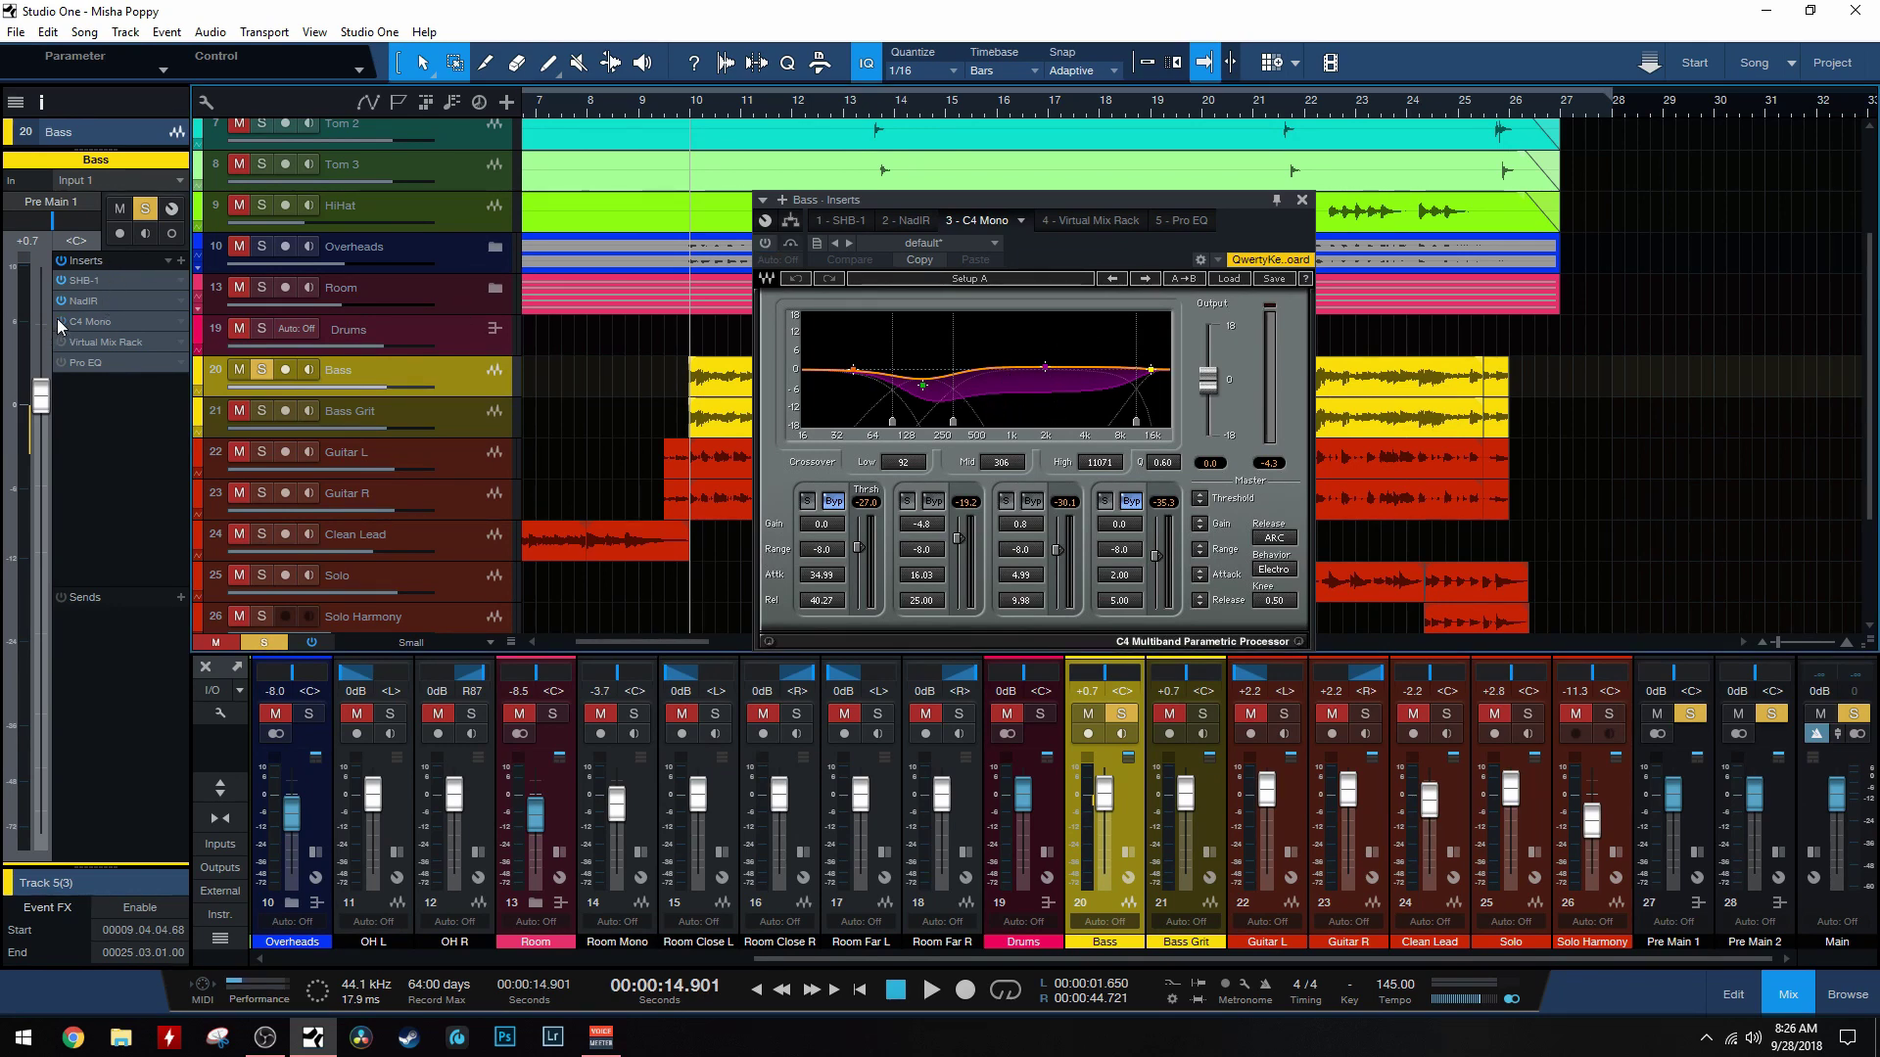
key(space)
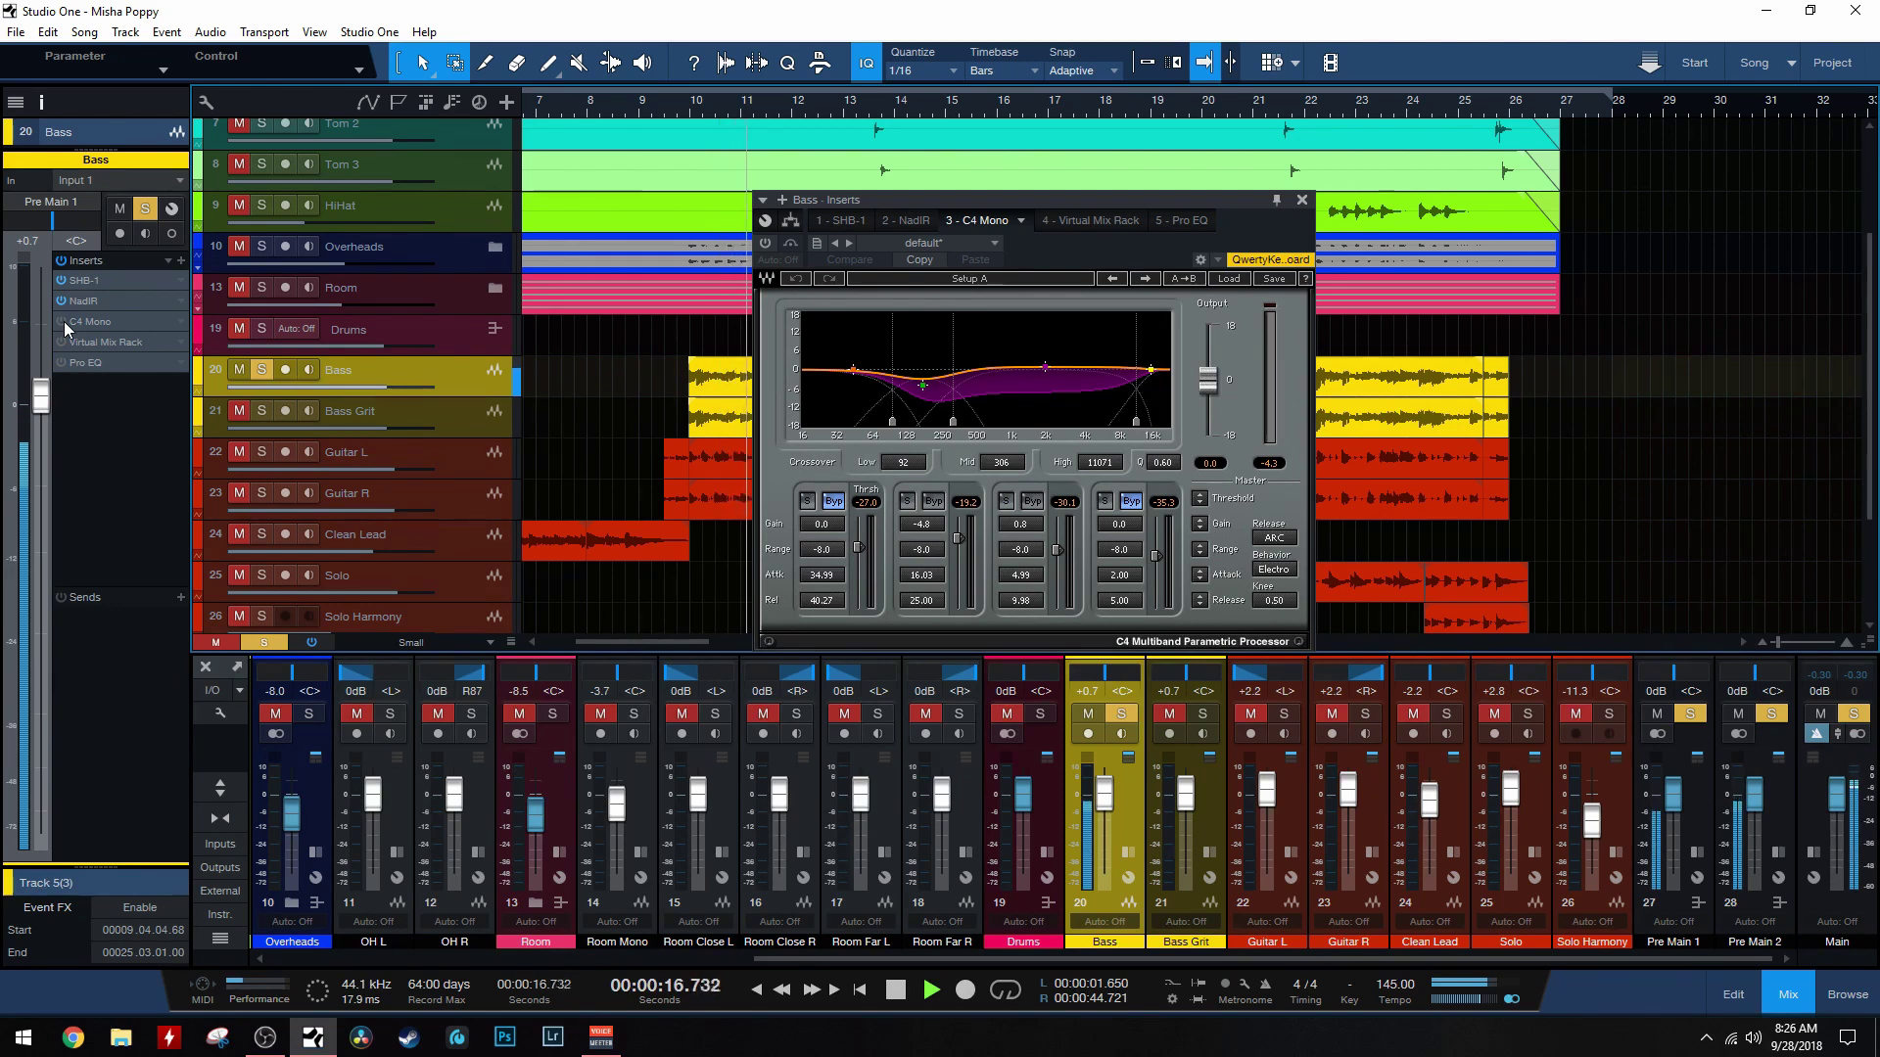
click(63, 321)
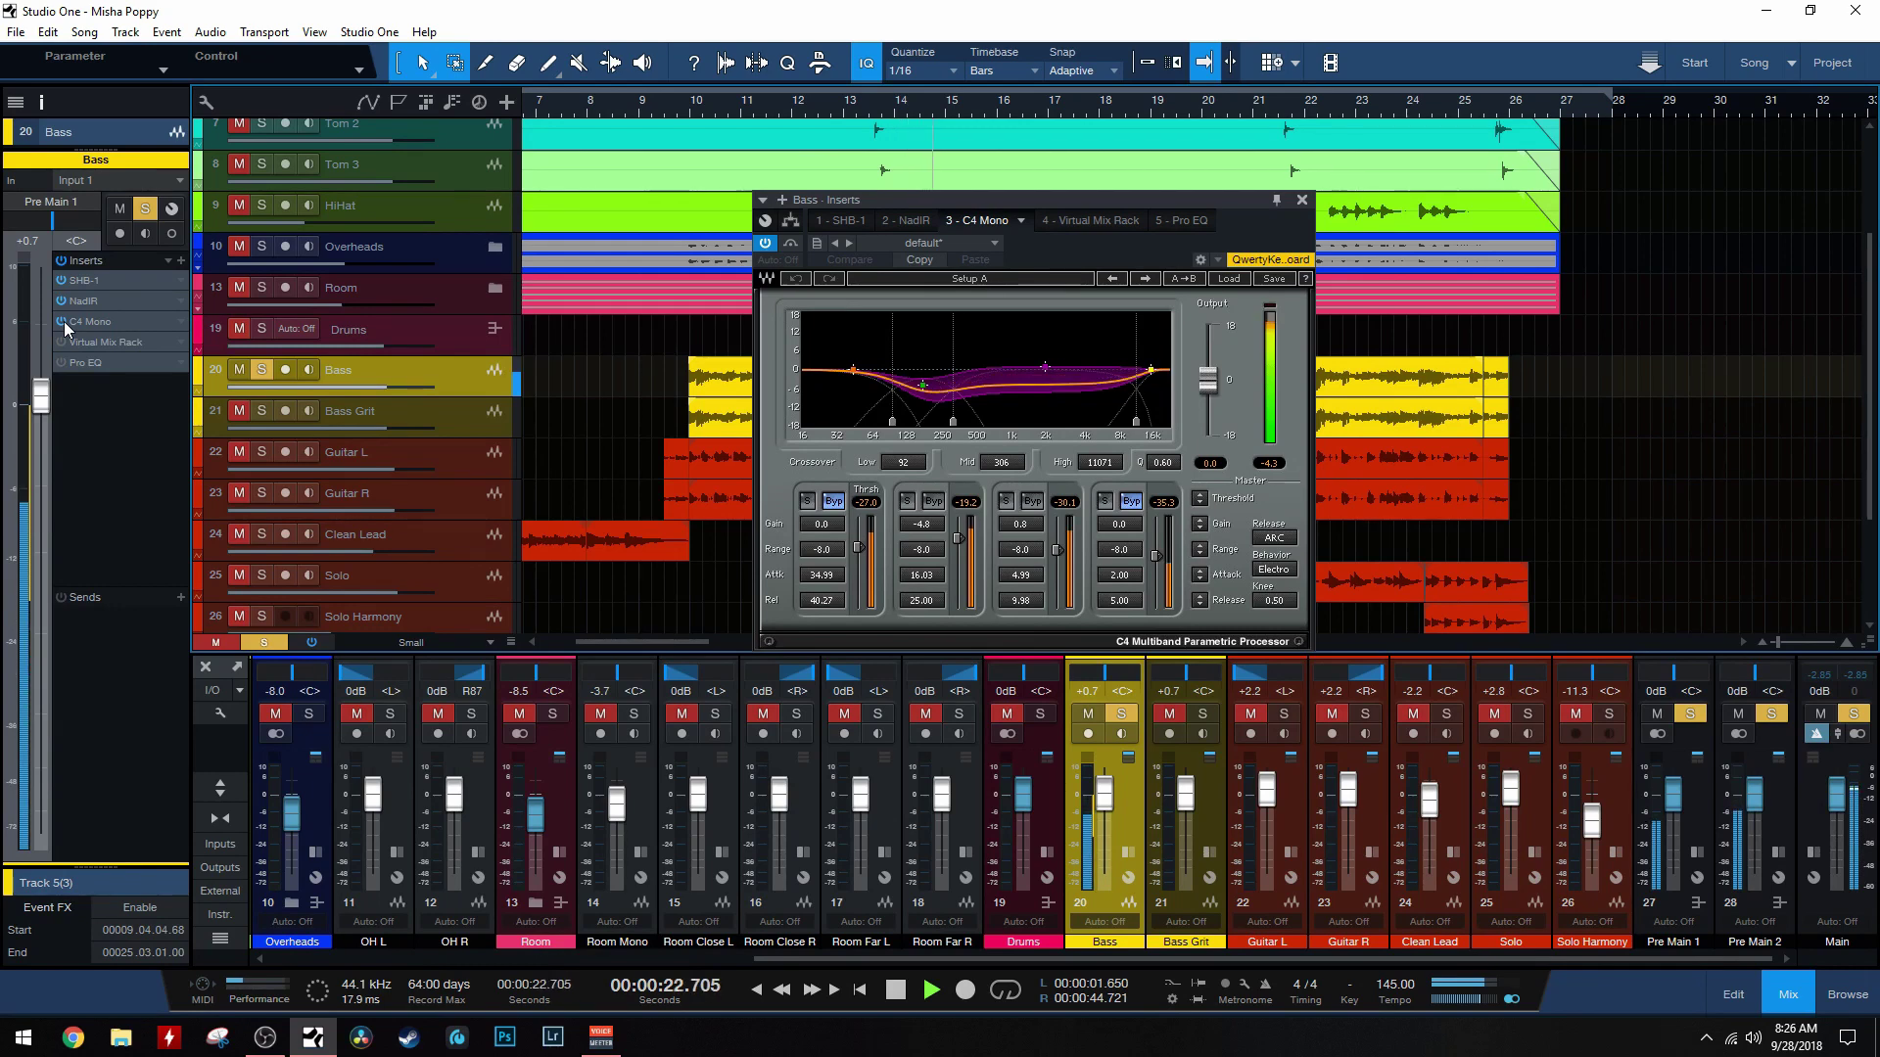
key(space)
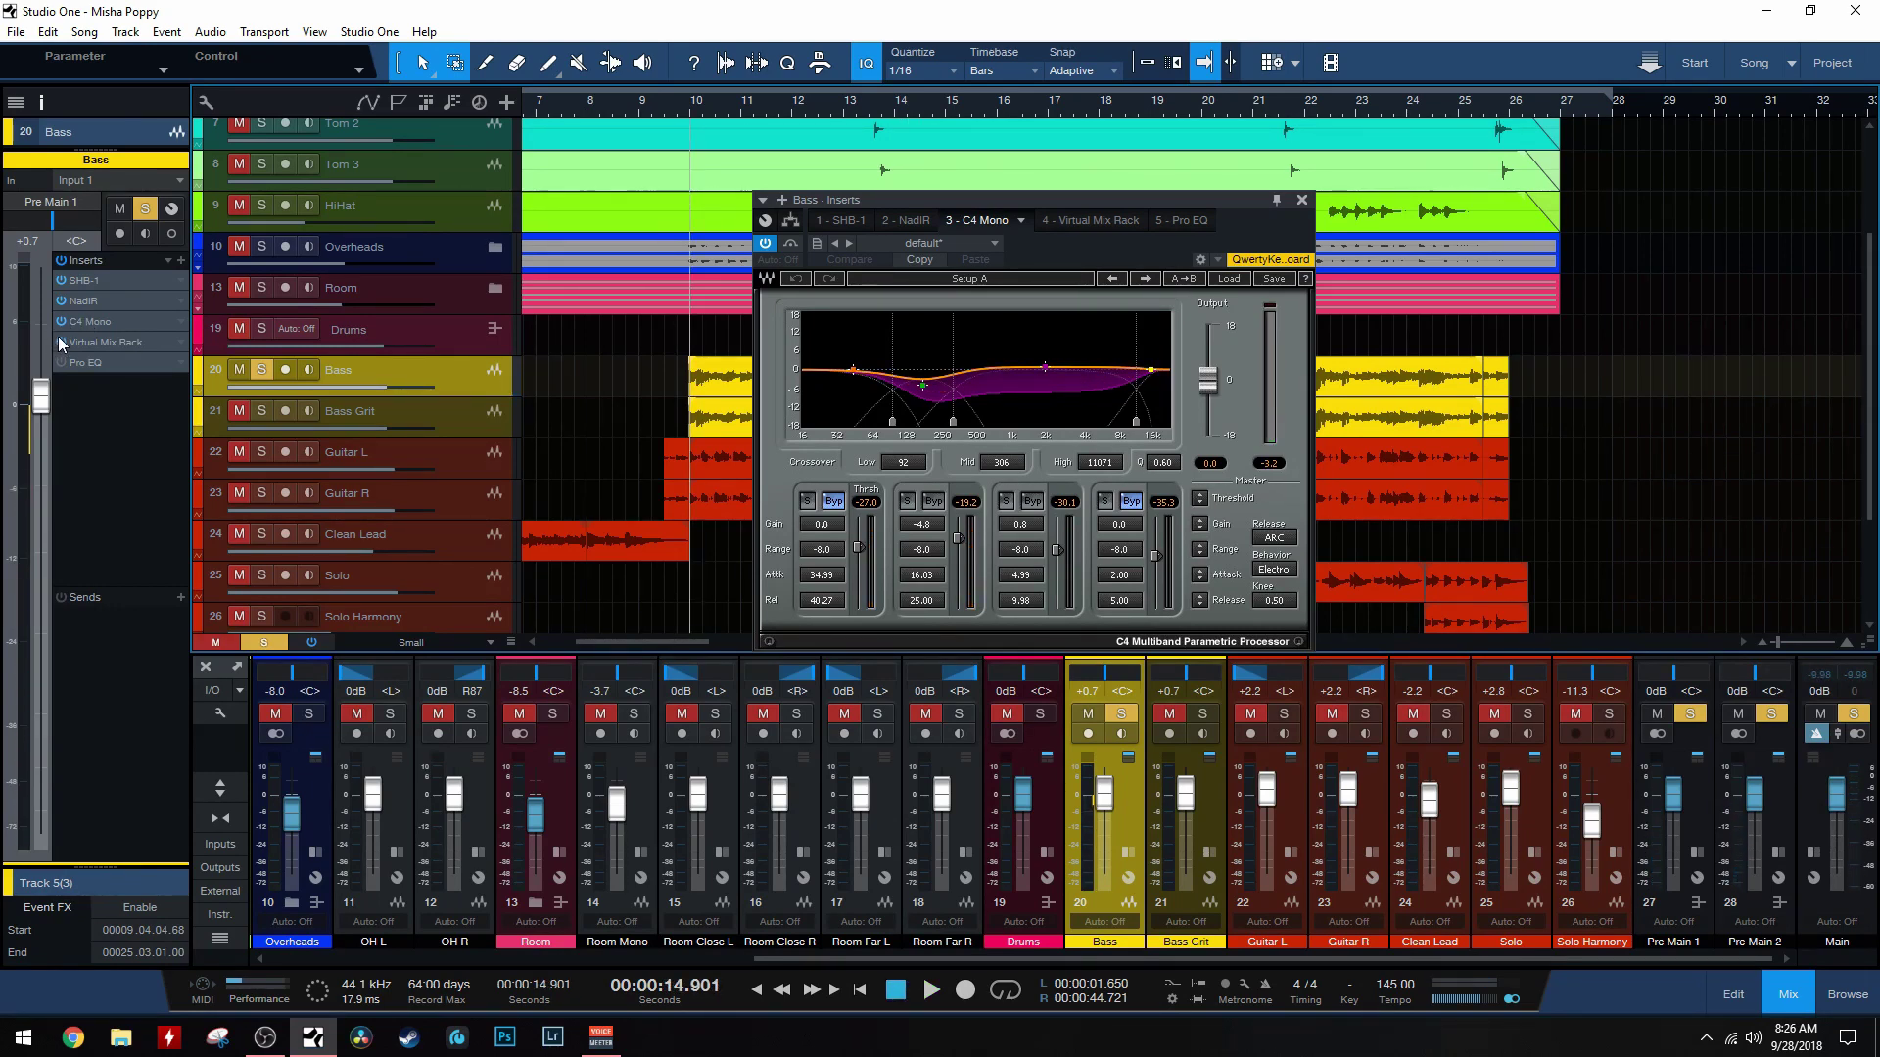
Step: Enable and open the Virtual Mix Rack insert, and switch off its FG-Stress, FG-S and New York modules
click(96, 341)
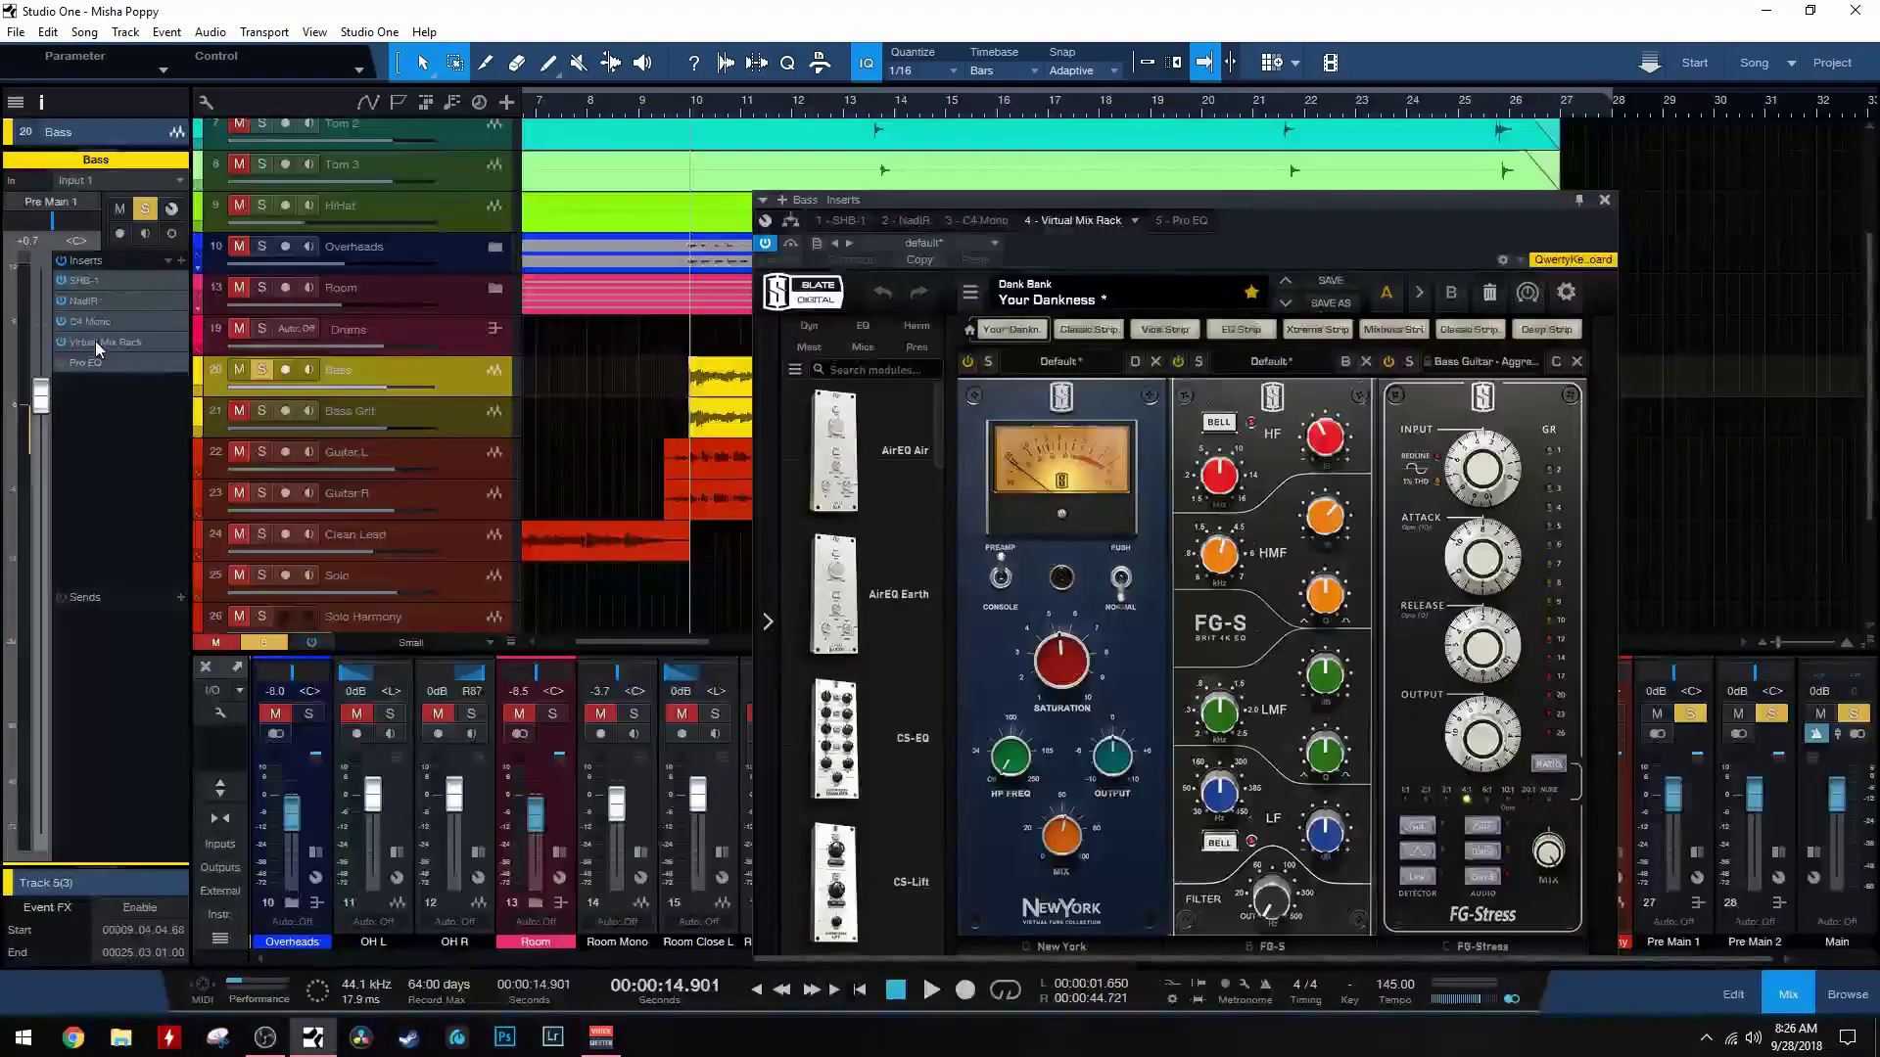
drag(1204, 204, 809, 96)
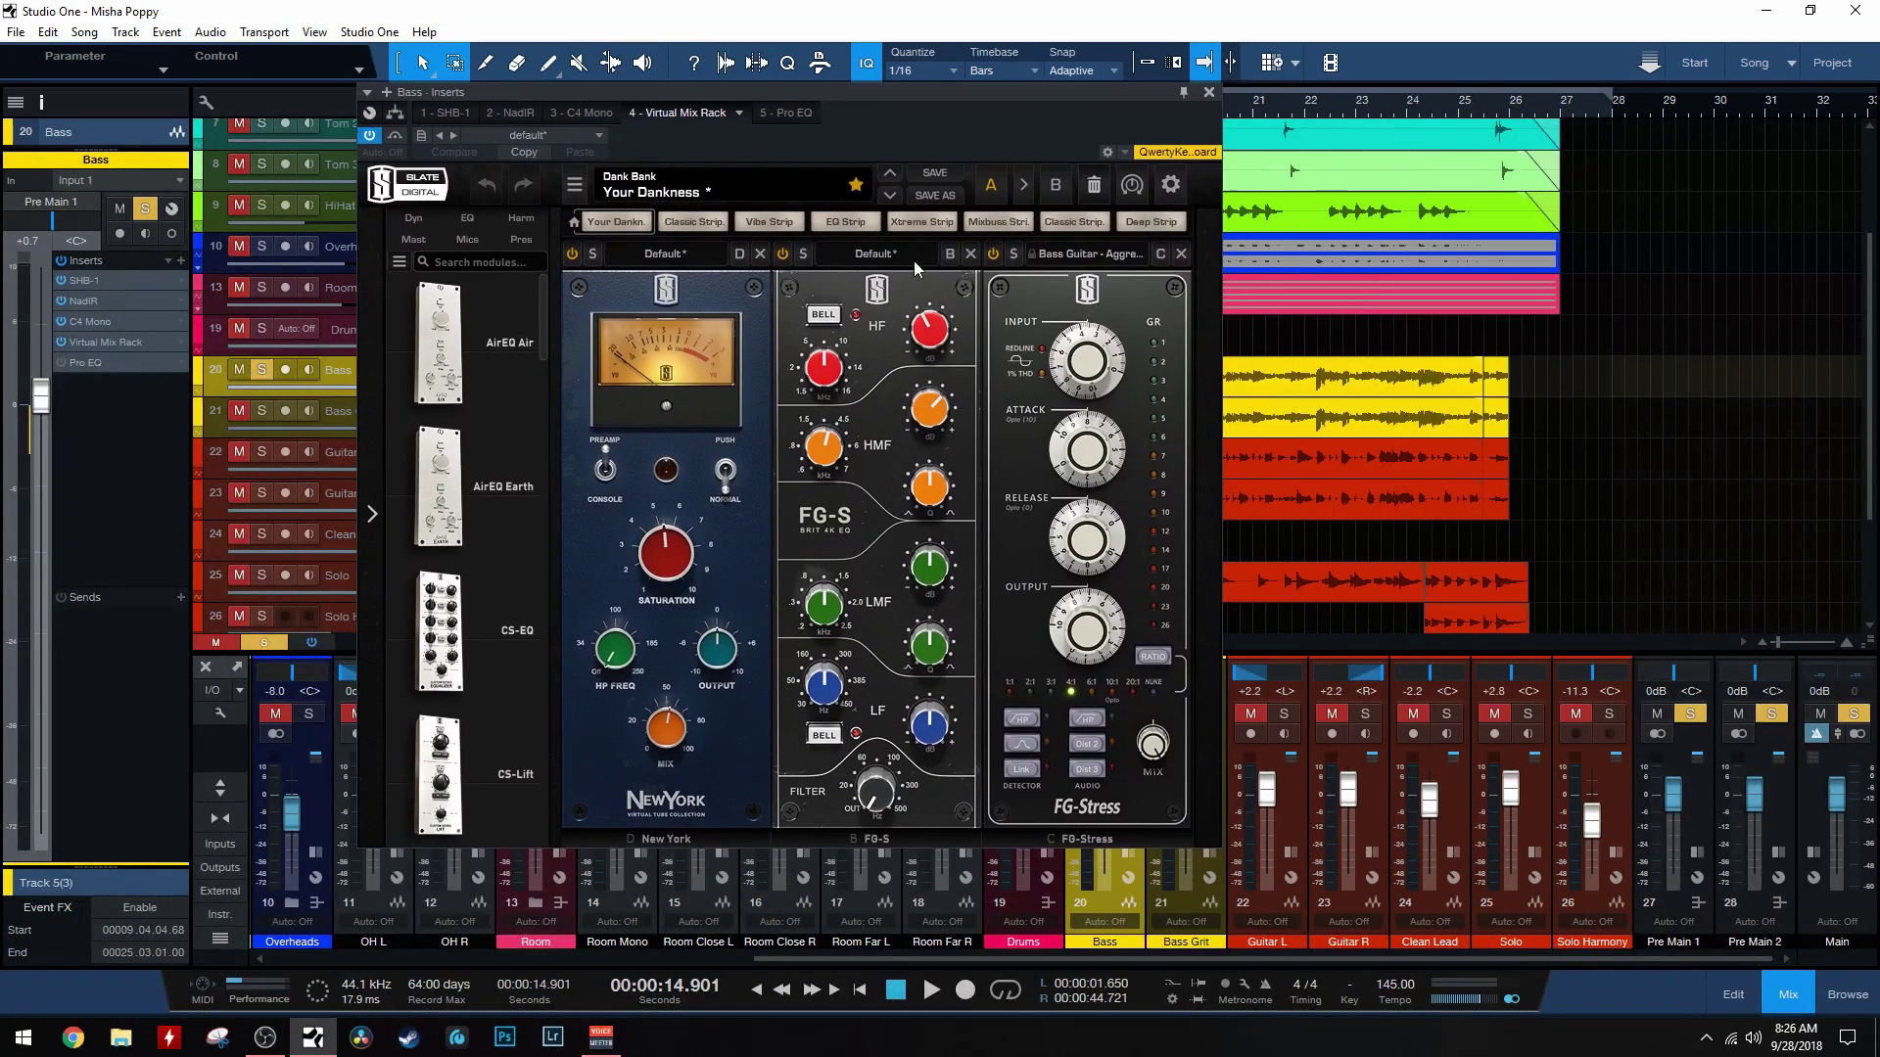
click(992, 255)
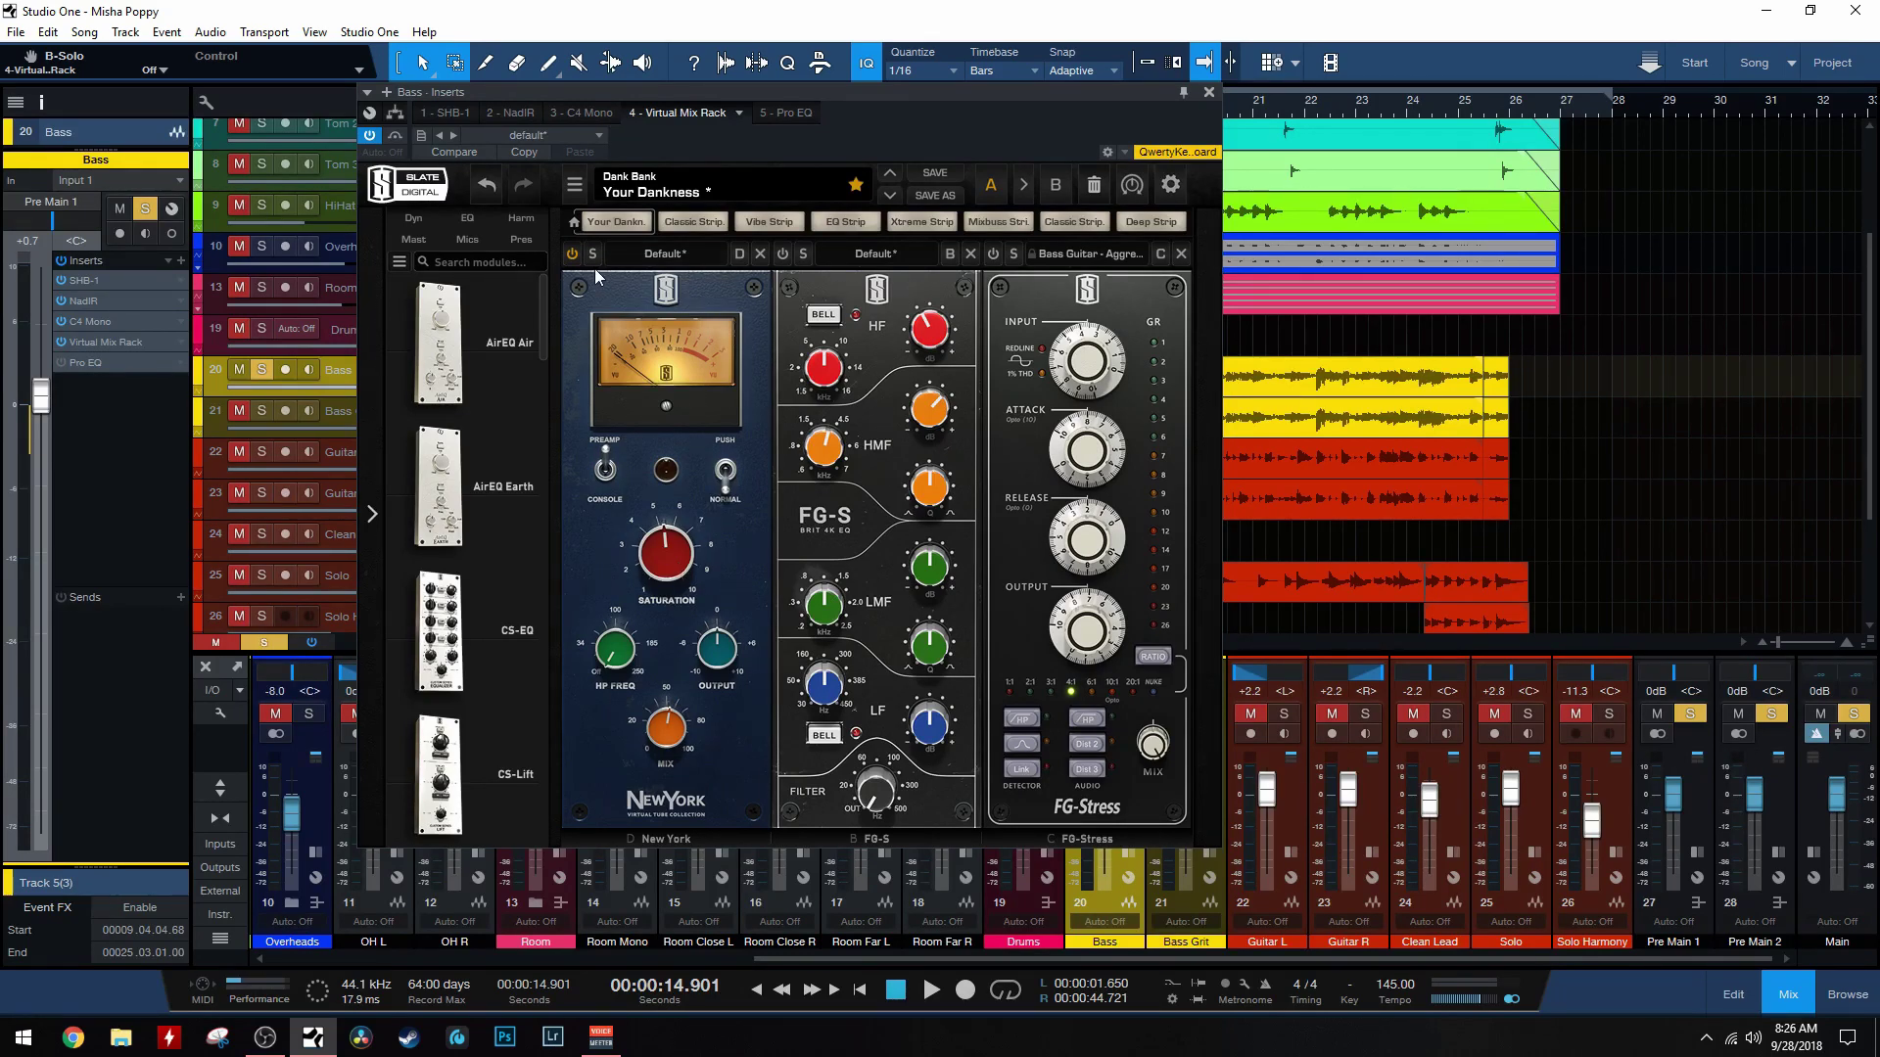
click(667, 292)
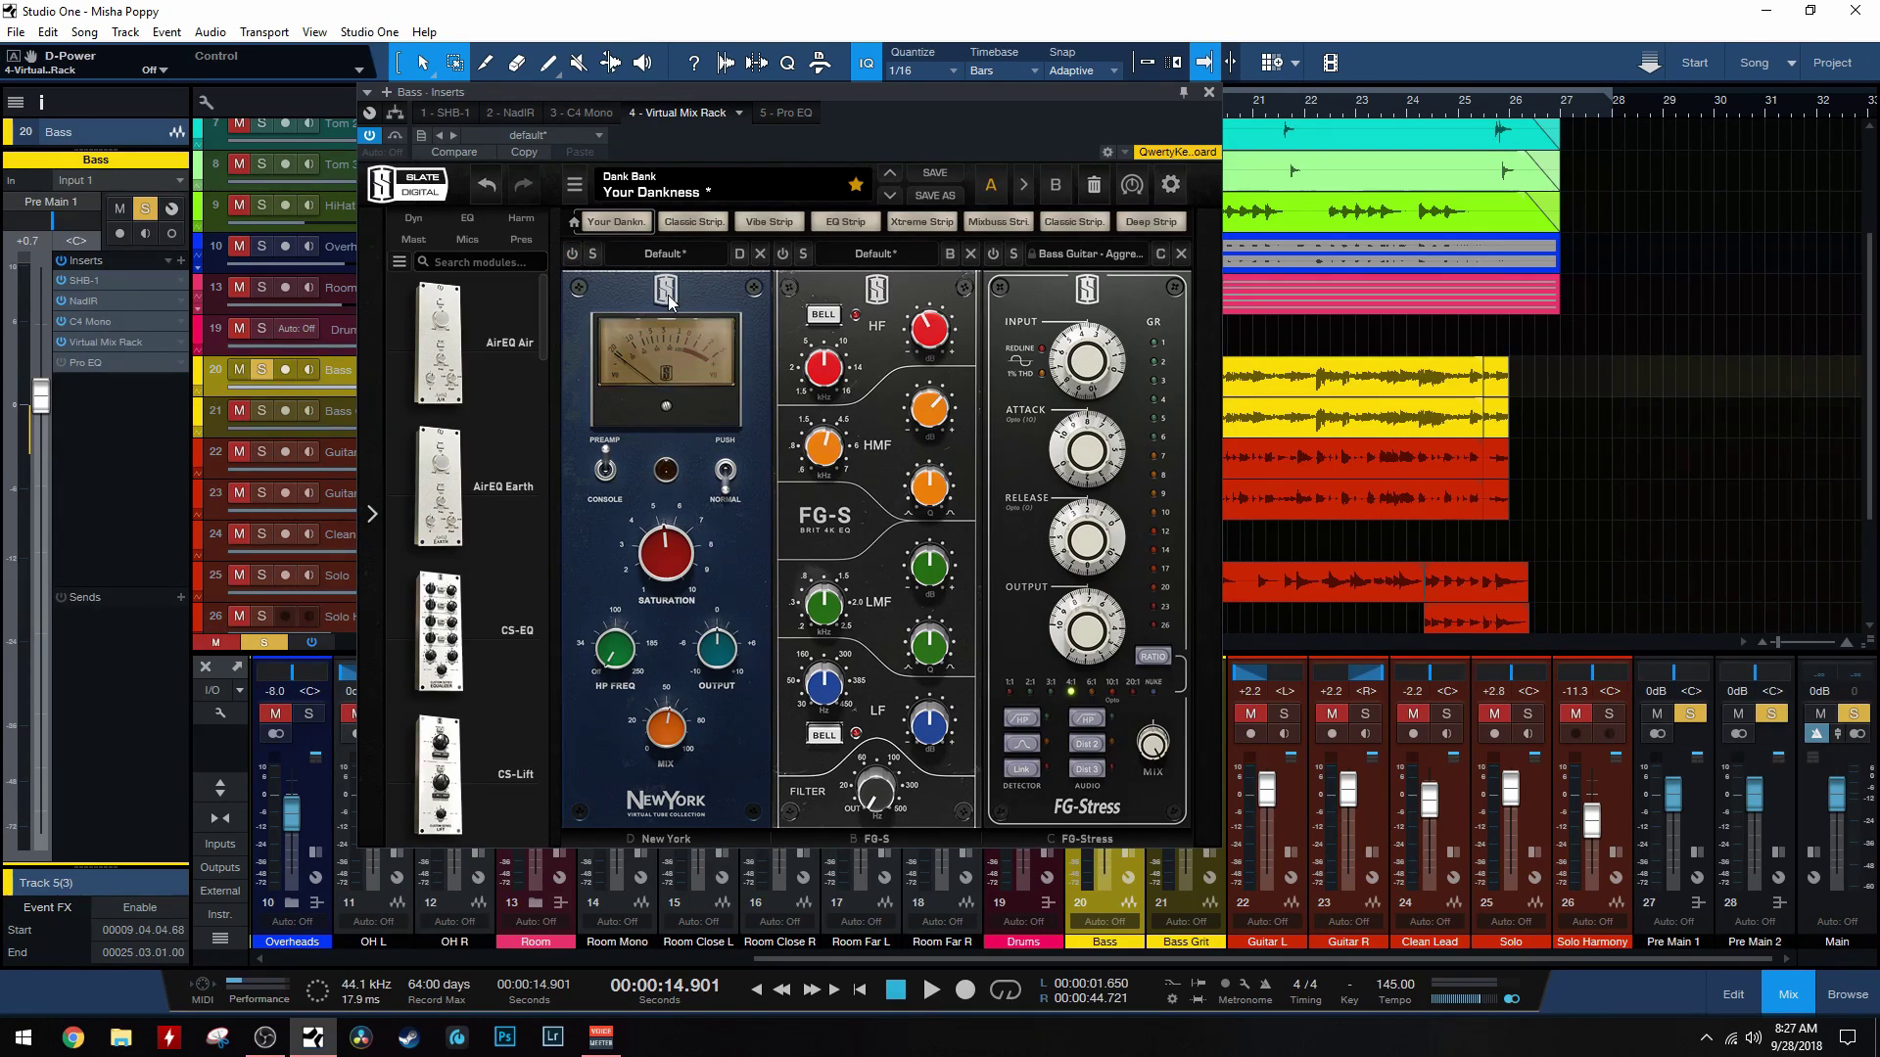
Step: Switch the New York saturation module back on during playback to hear its effect on the bass
key(space)
click(575, 255)
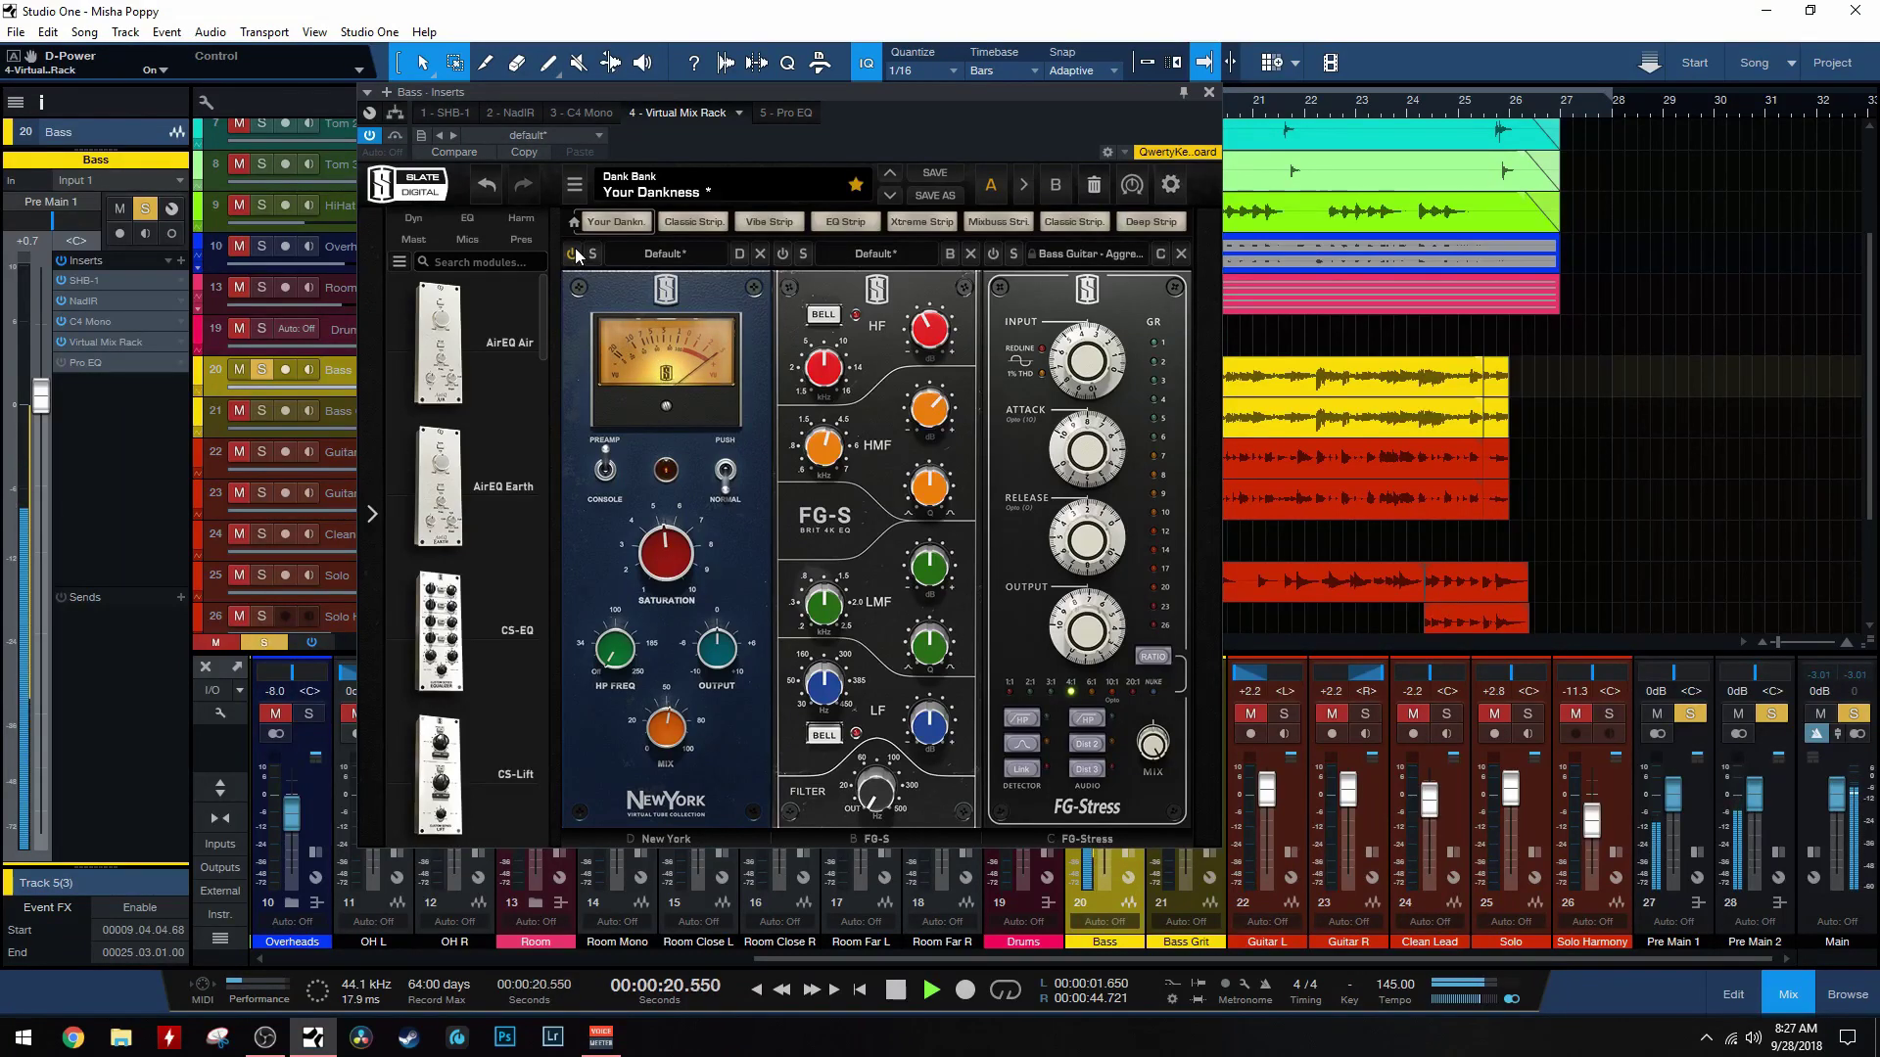
key(space)
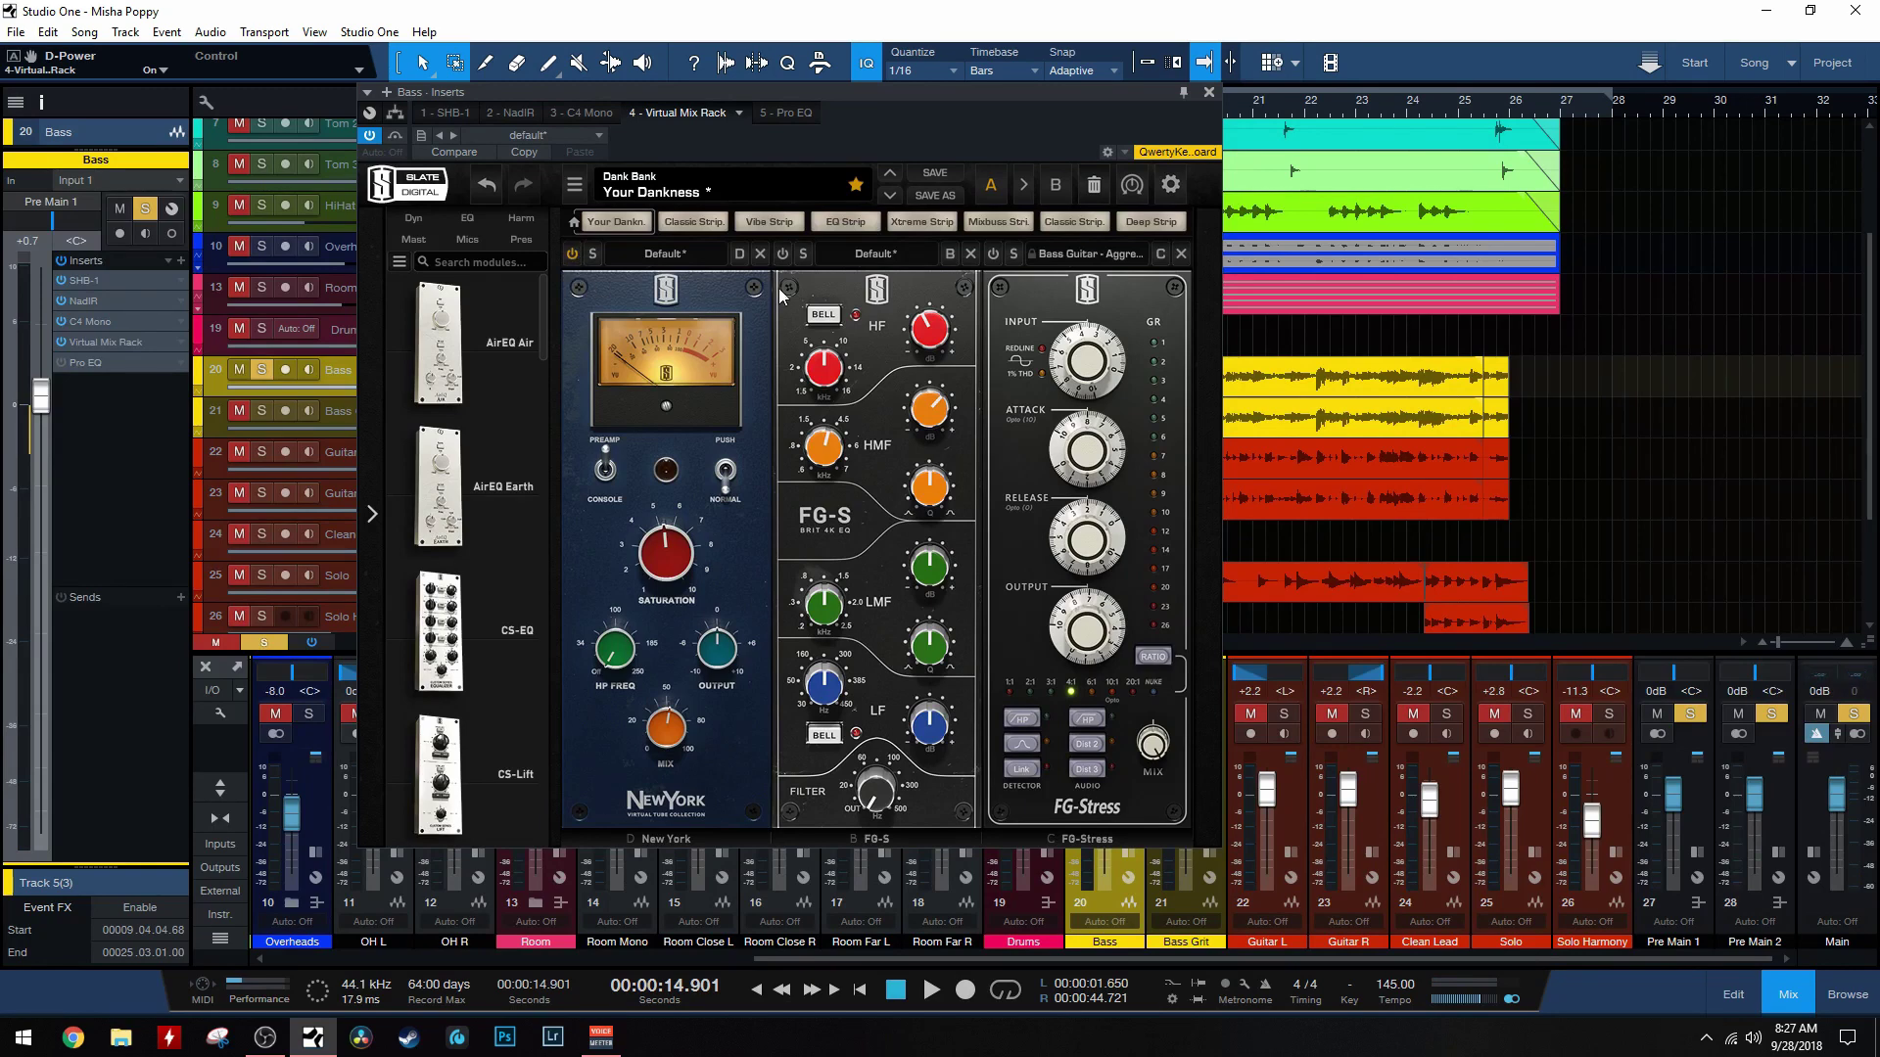
Step: Compare the FG-S EQ module off and on during bass playback, and leave it switched on
click(783, 254)
click(783, 255)
mouse_move(925, 332)
mouse_move(822, 455)
key(space)
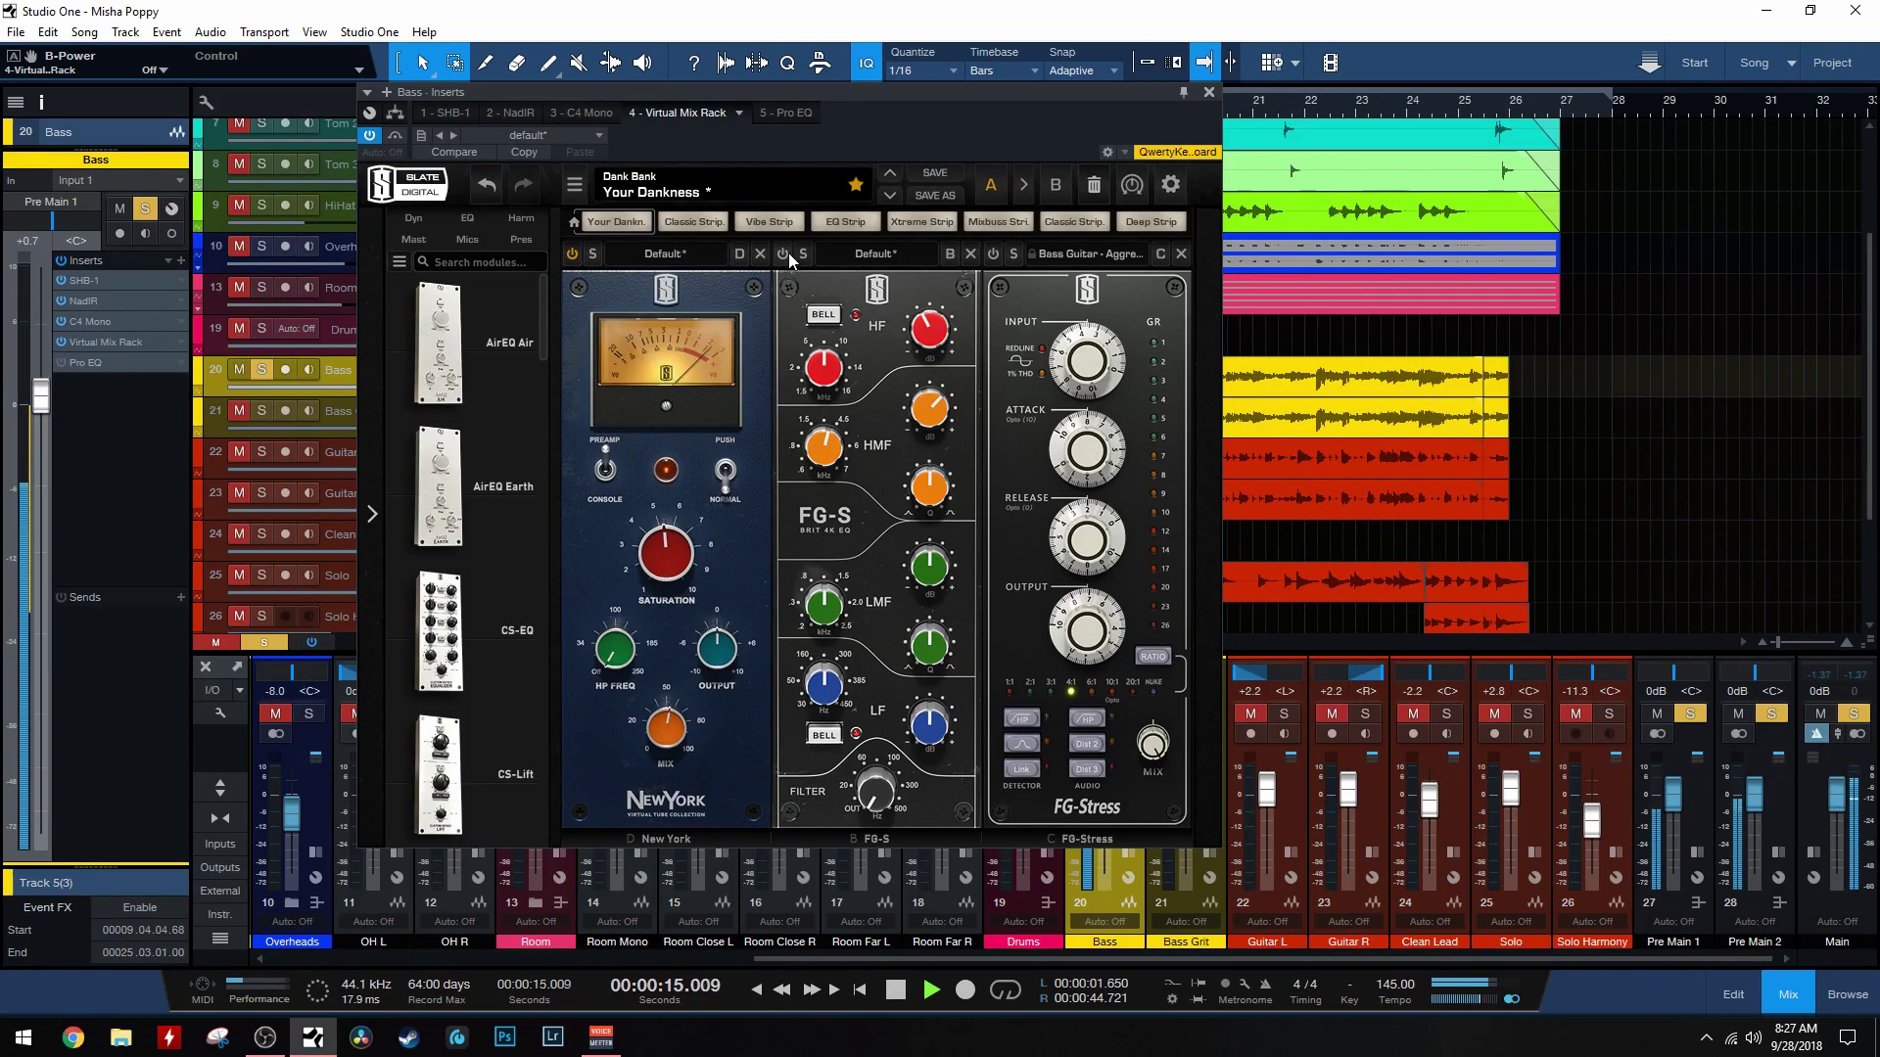
click(783, 254)
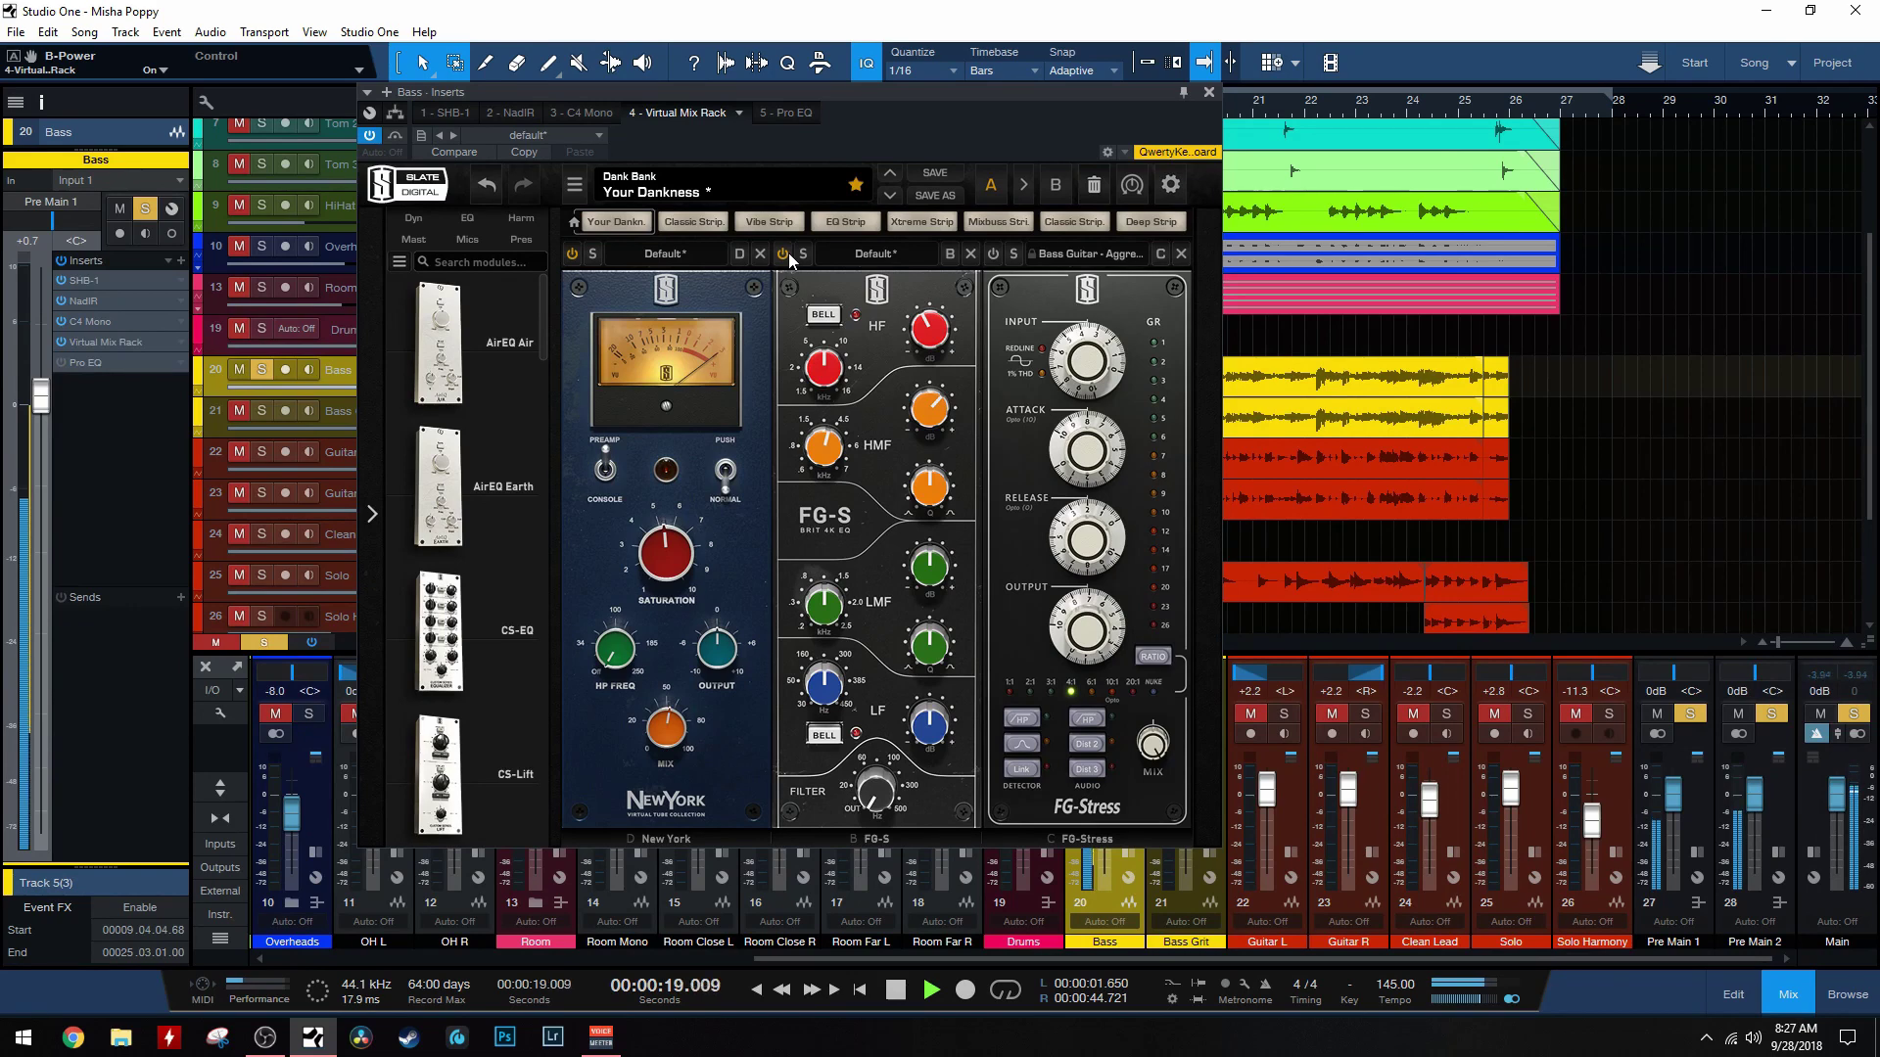
click(789, 253)
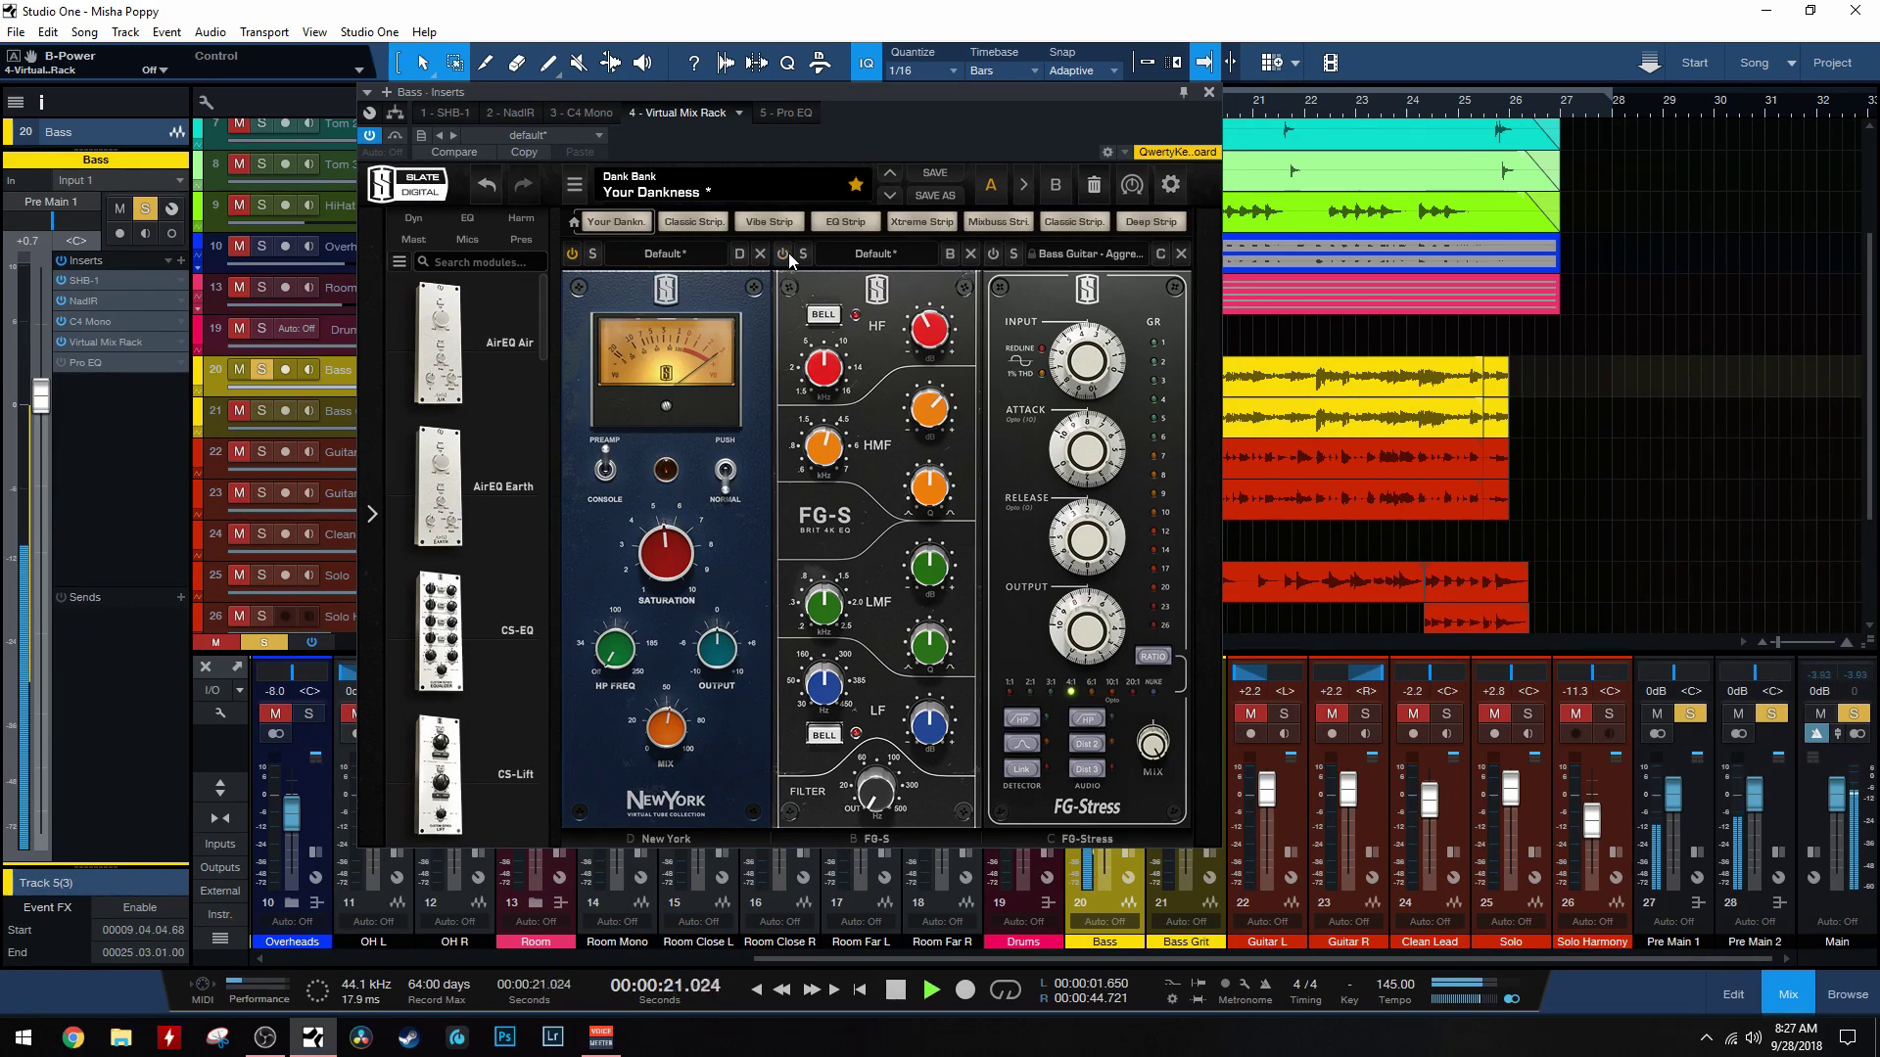
click(789, 253)
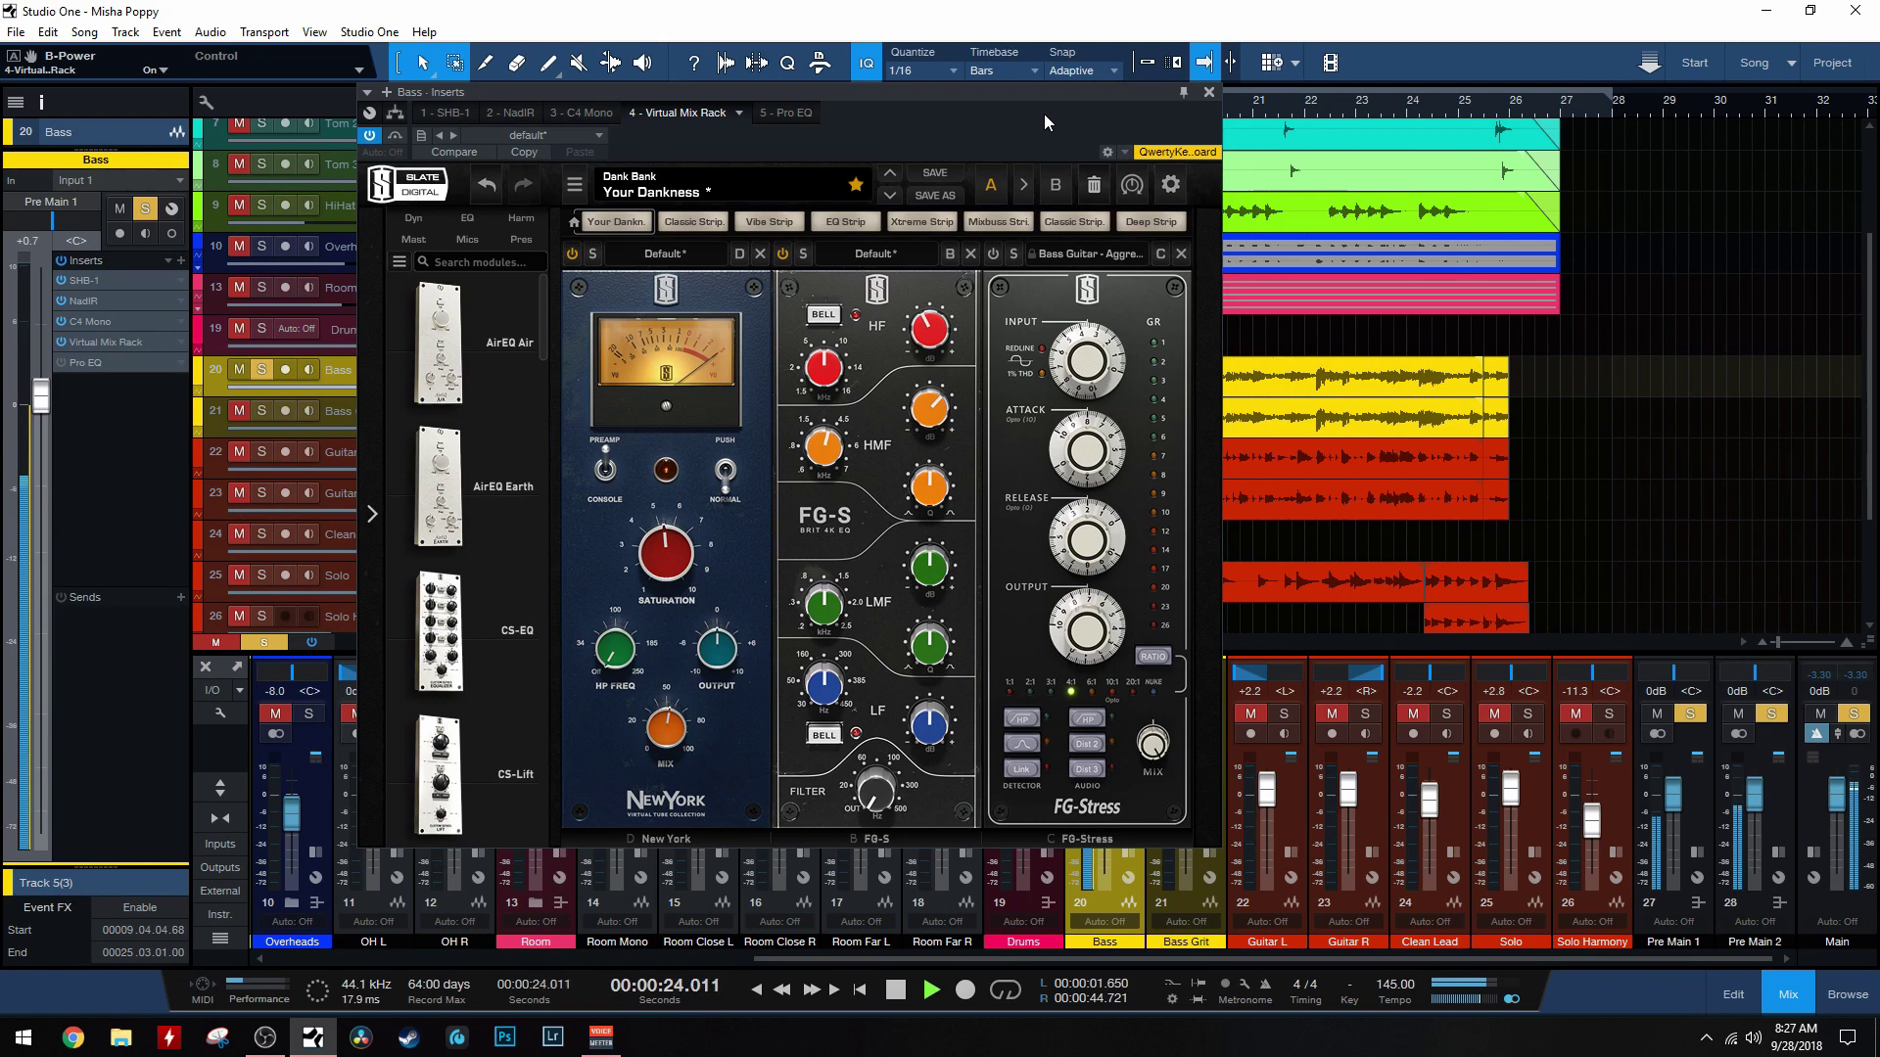
key(space)
Step: Look through the factory presets of the FG-Stress module, keeping Bass Guitar - Aggressive selected
drag(1054, 86, 922, 82)
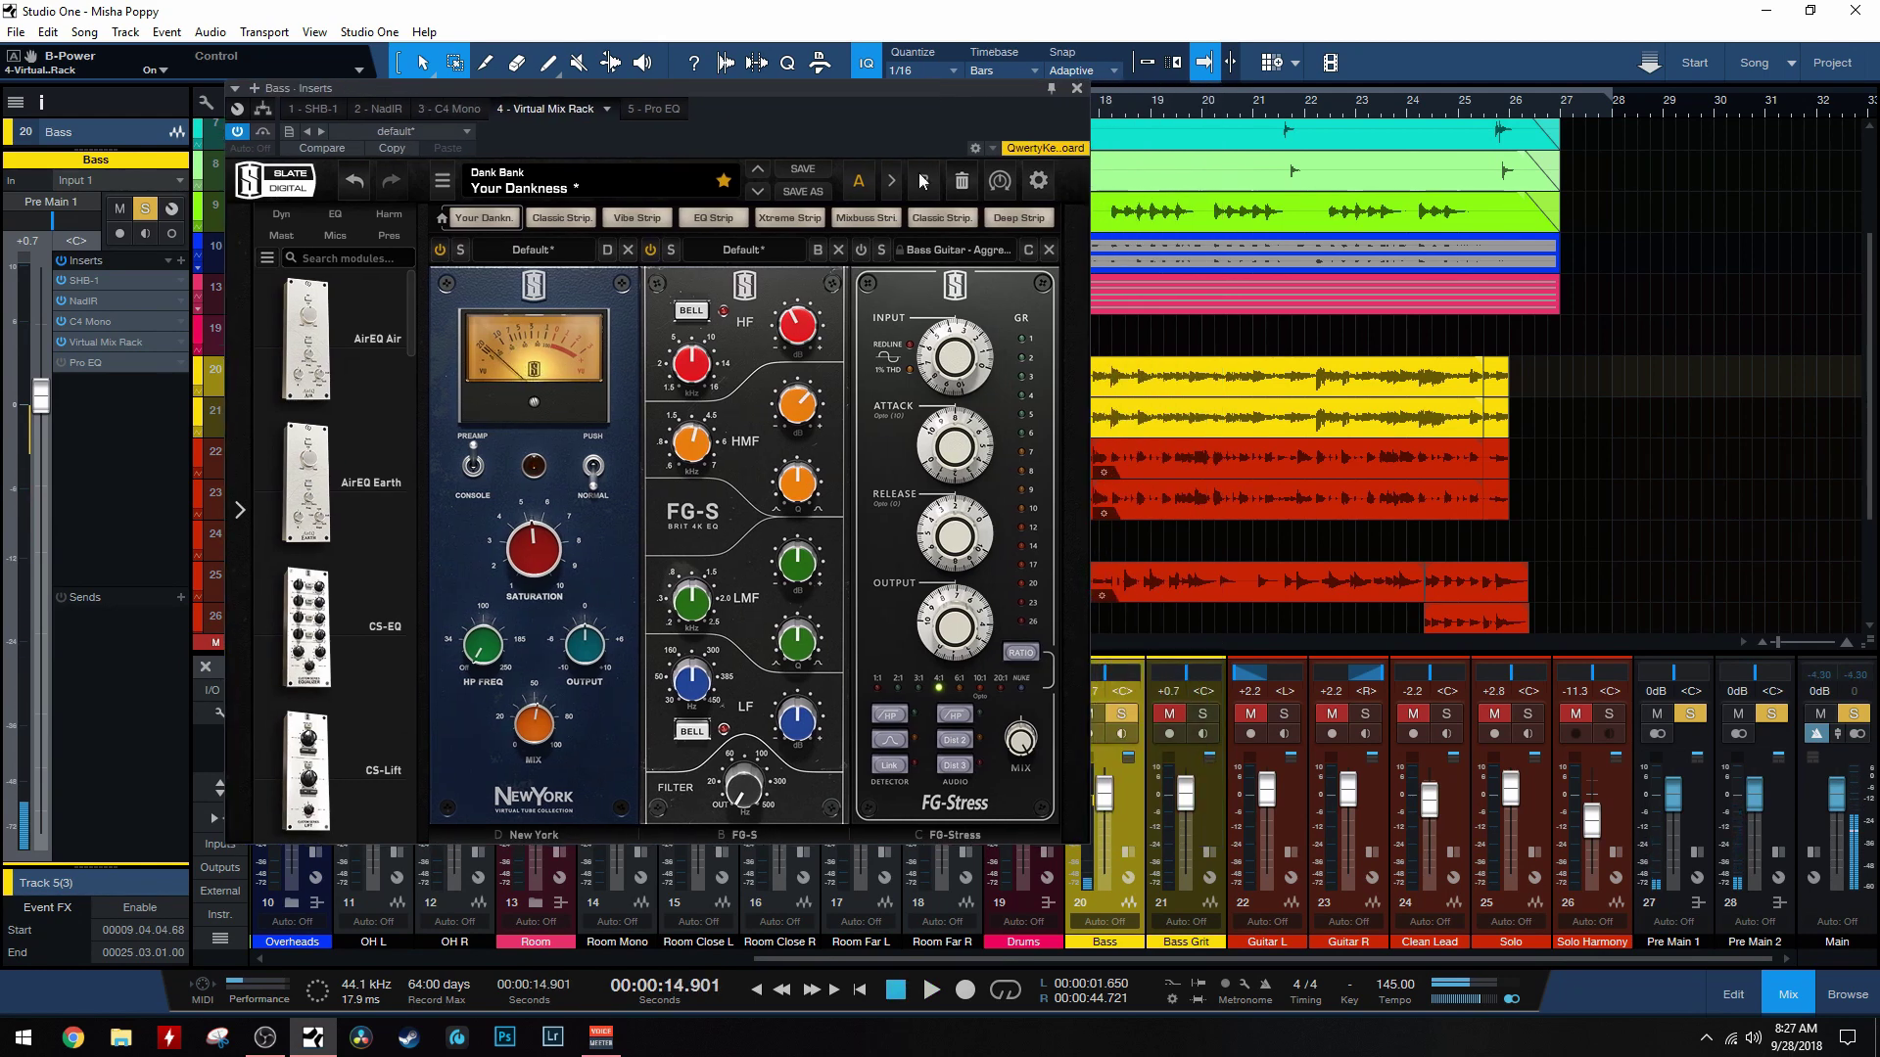
click(948, 251)
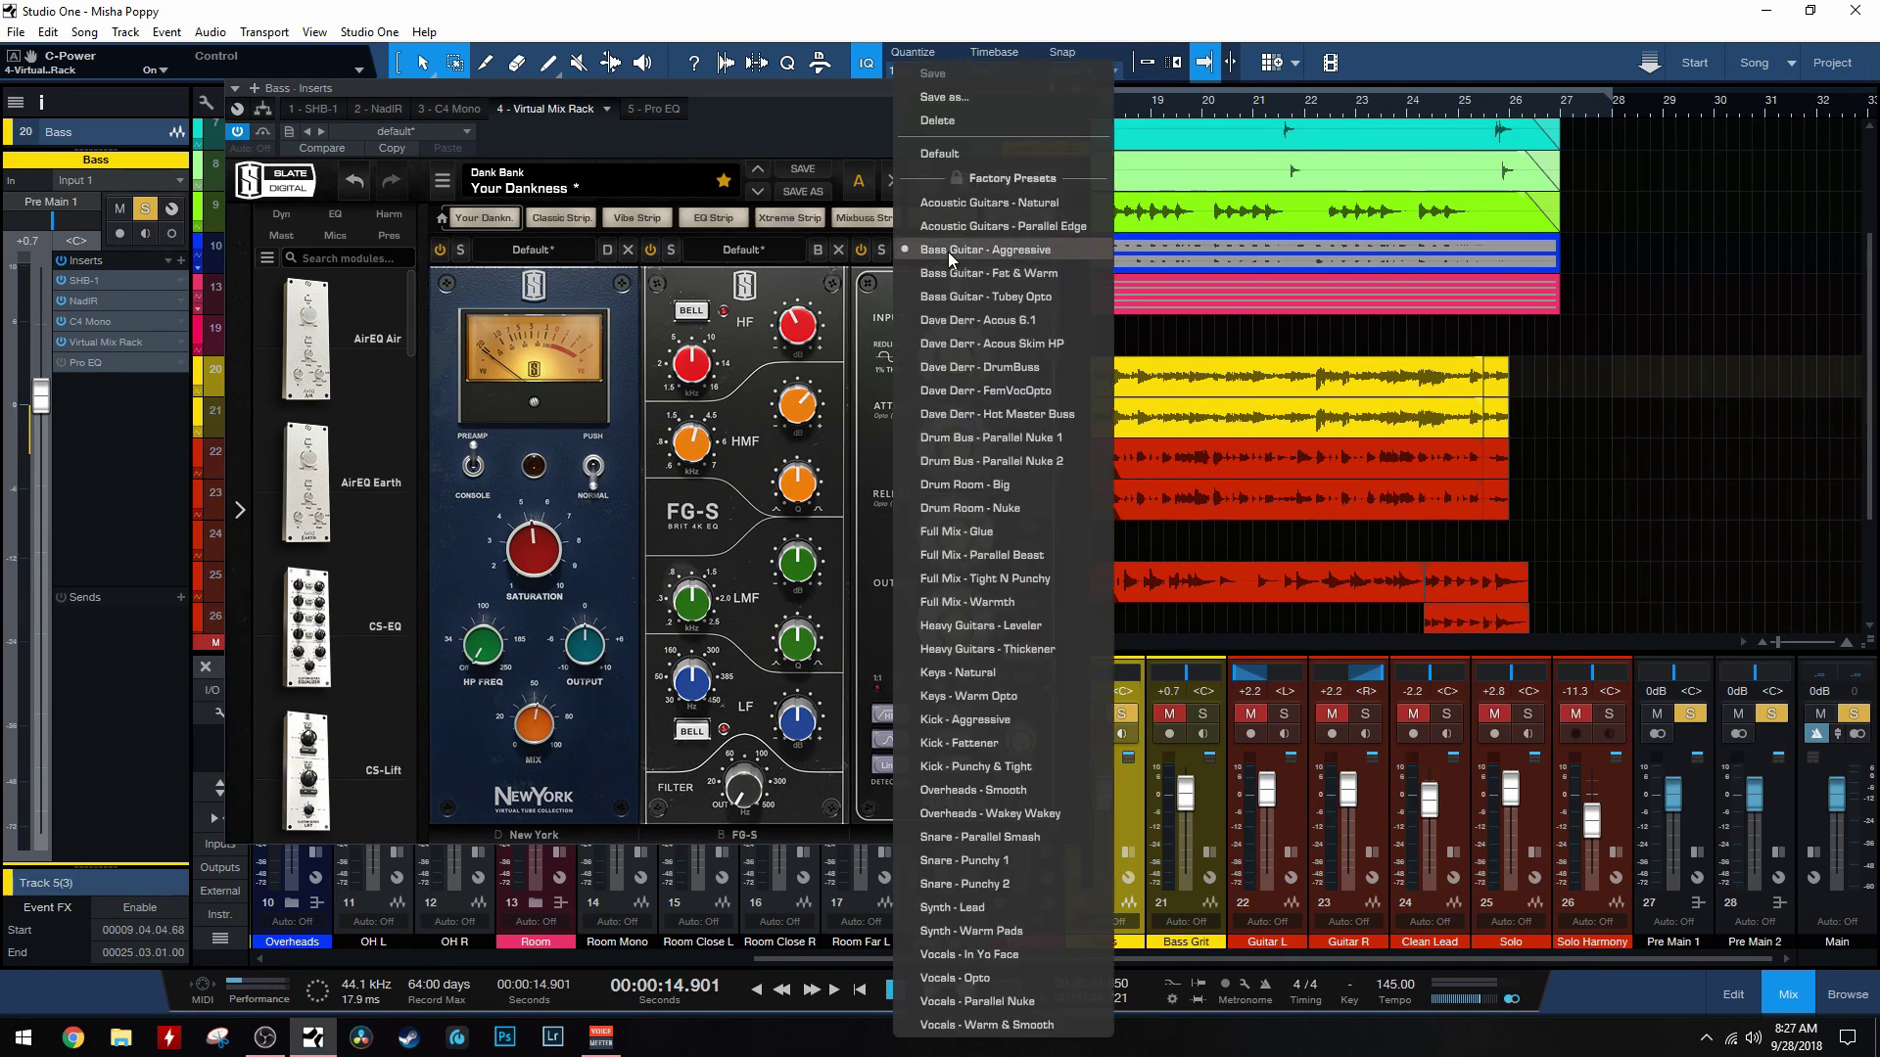
click(948, 251)
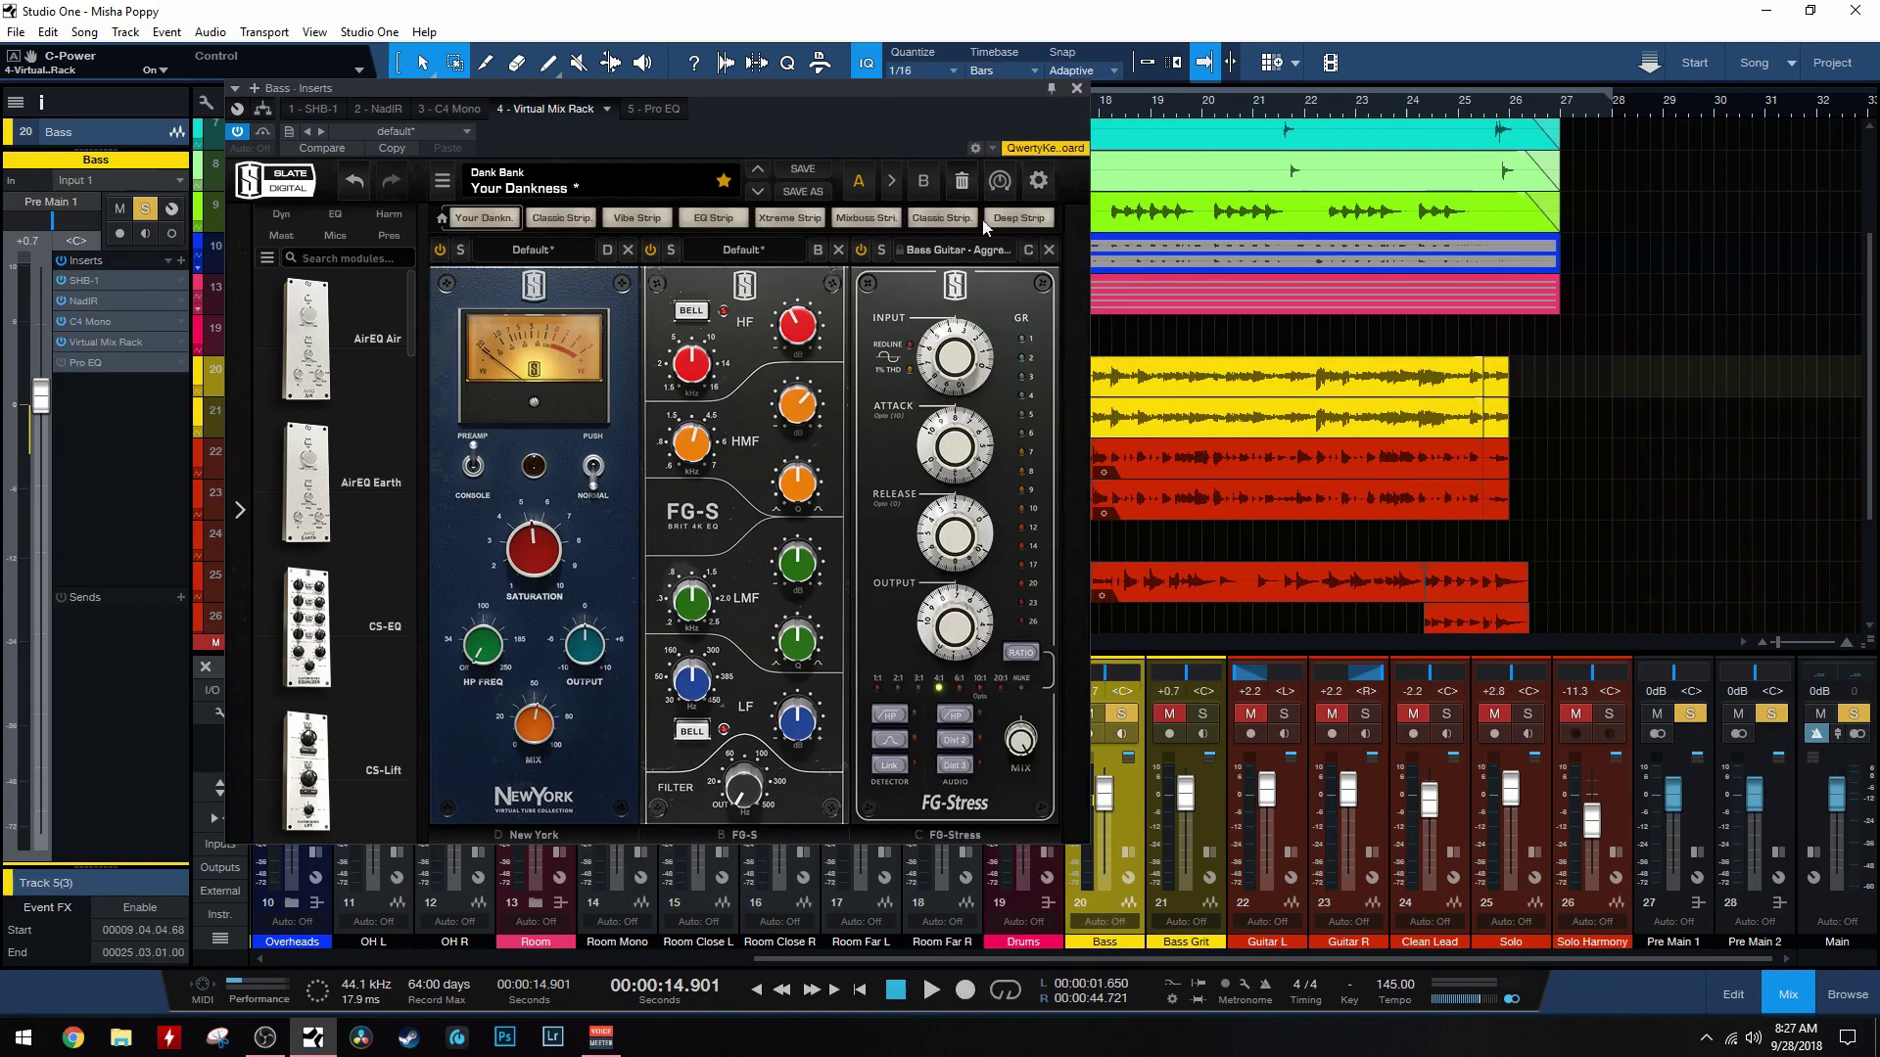
click(943, 253)
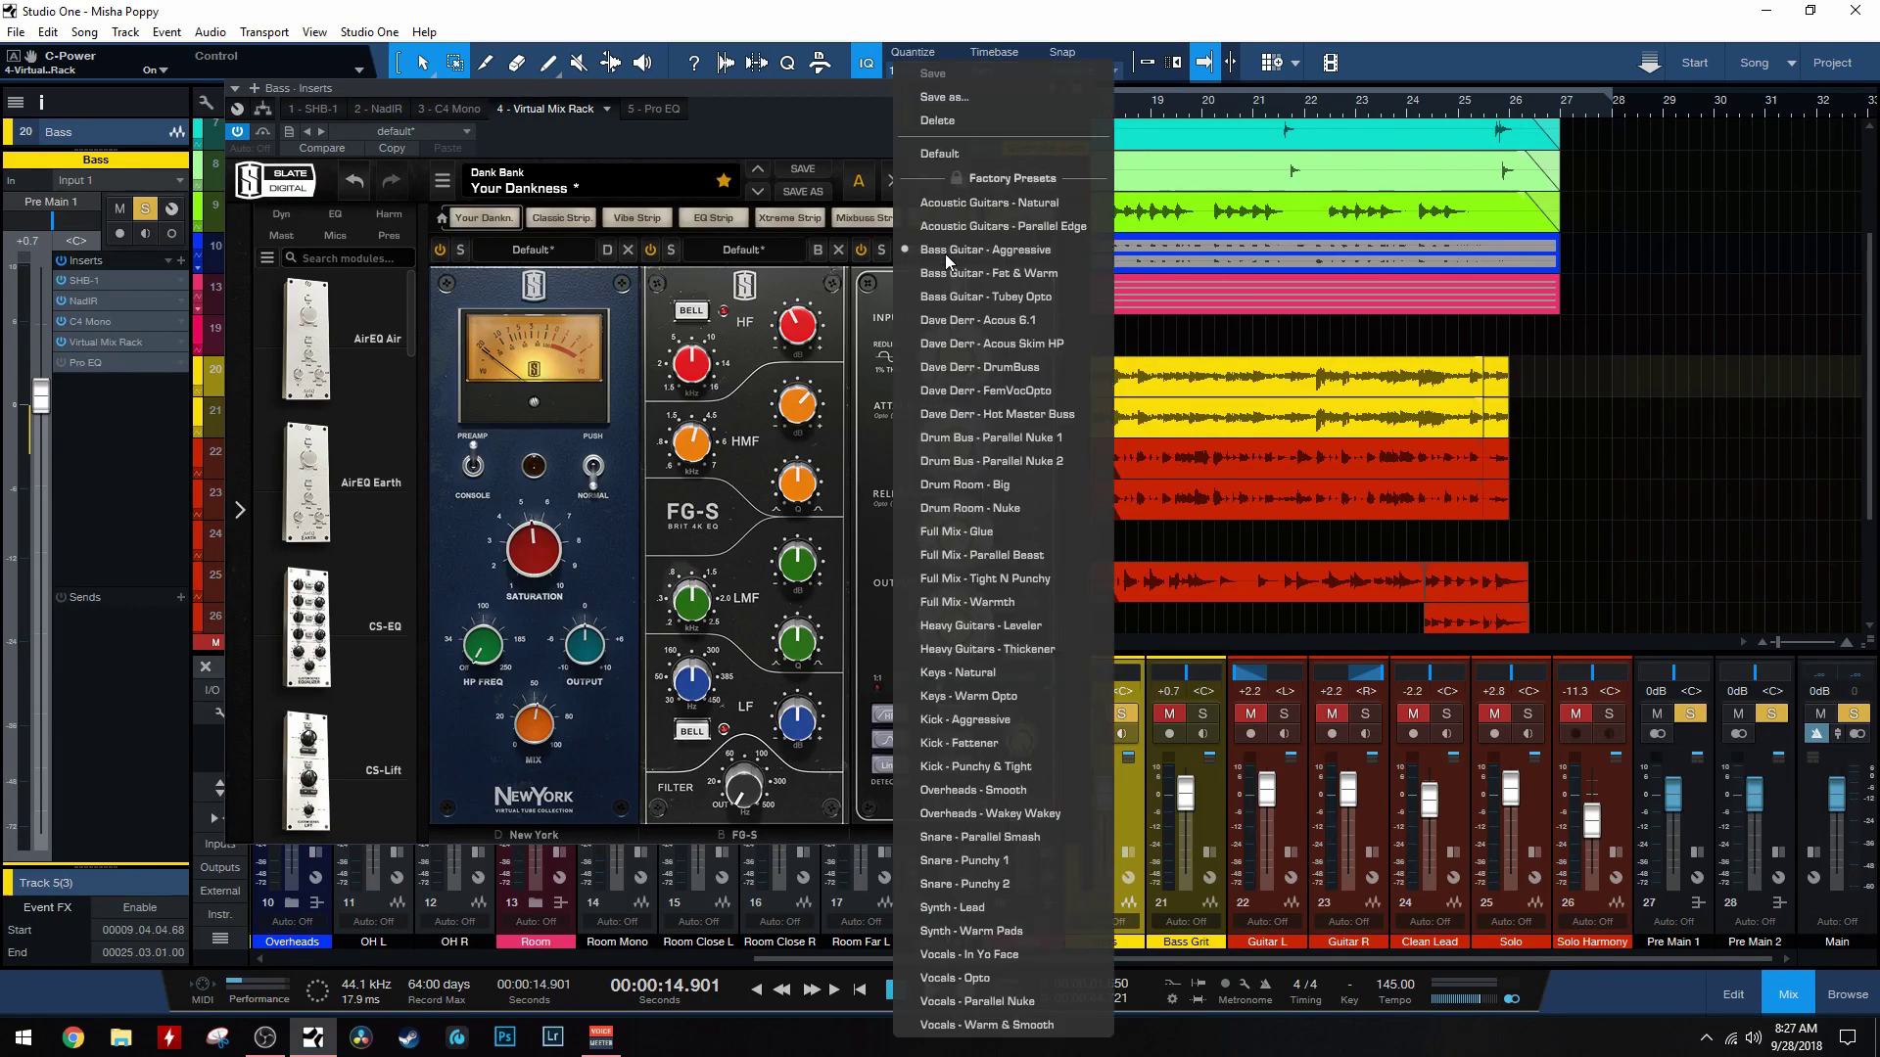
click(830, 140)
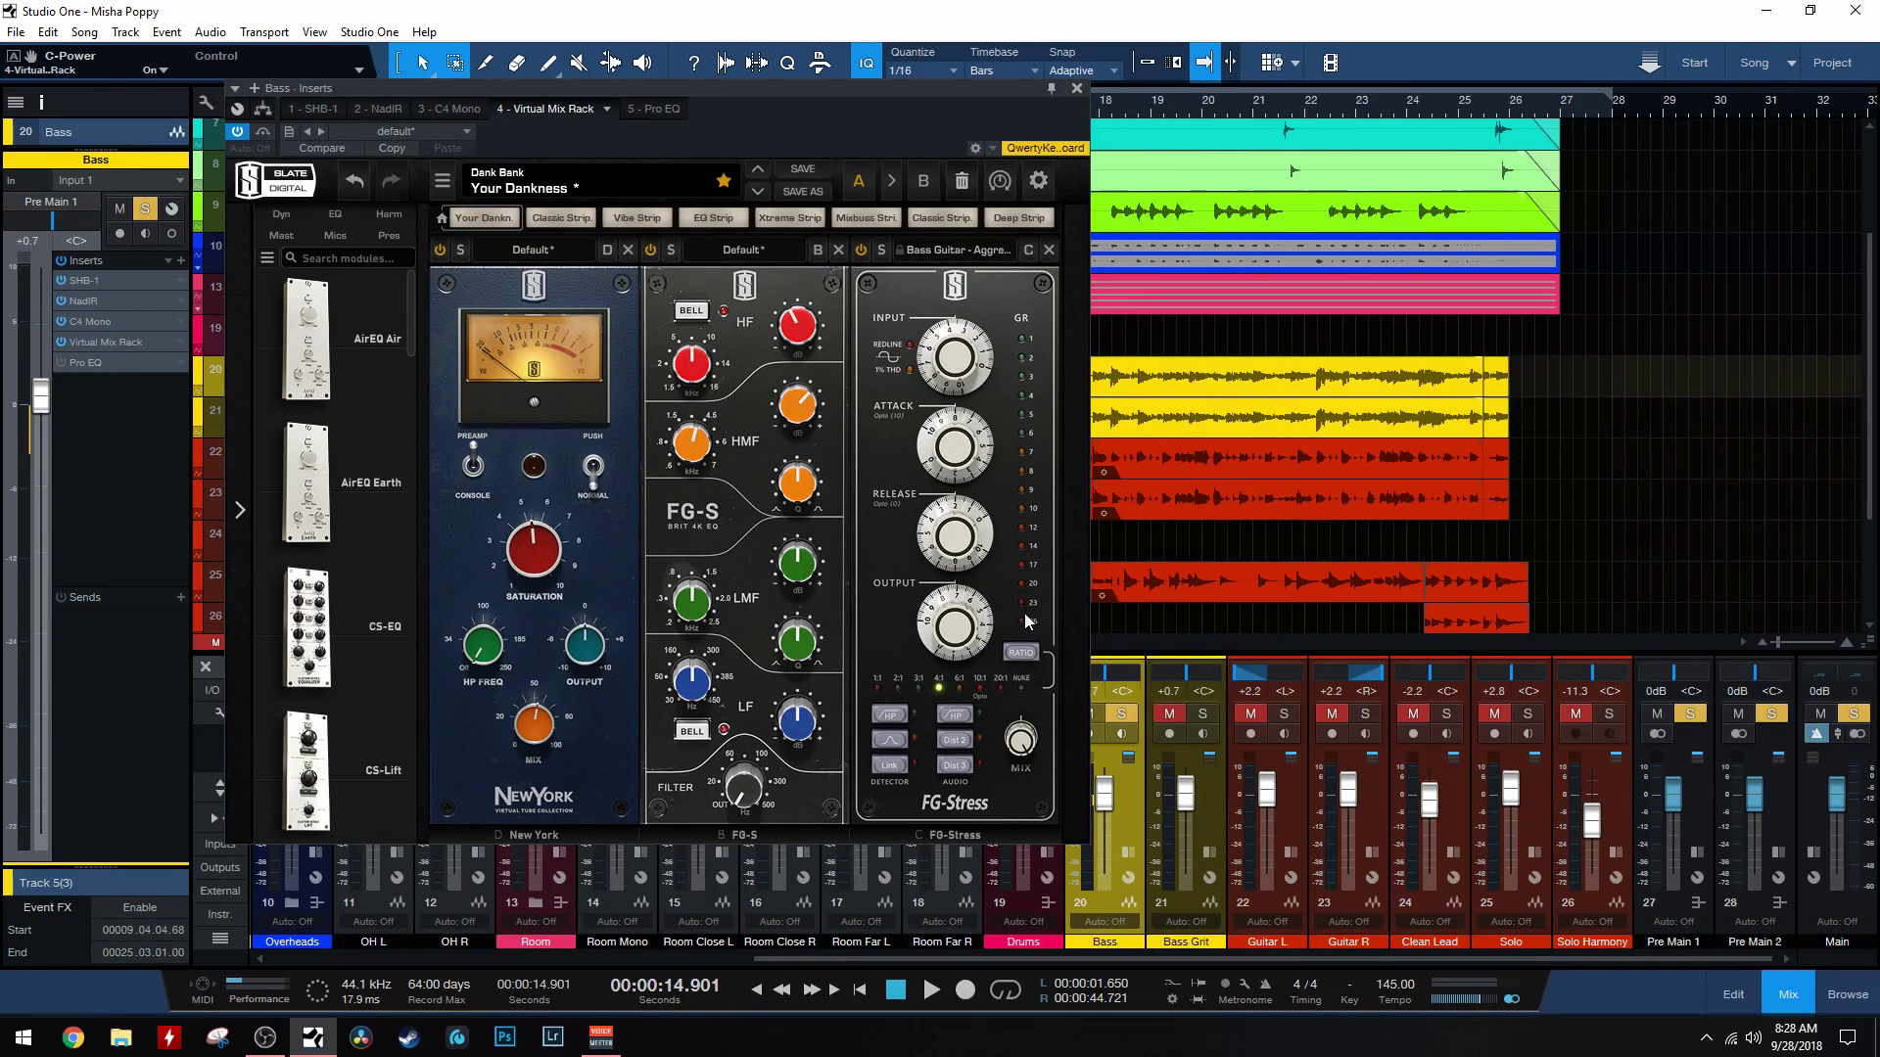
Step: Compare the FG-Stress compressor module off and on during bass playback, and leave it switched on
click(861, 251)
key(space)
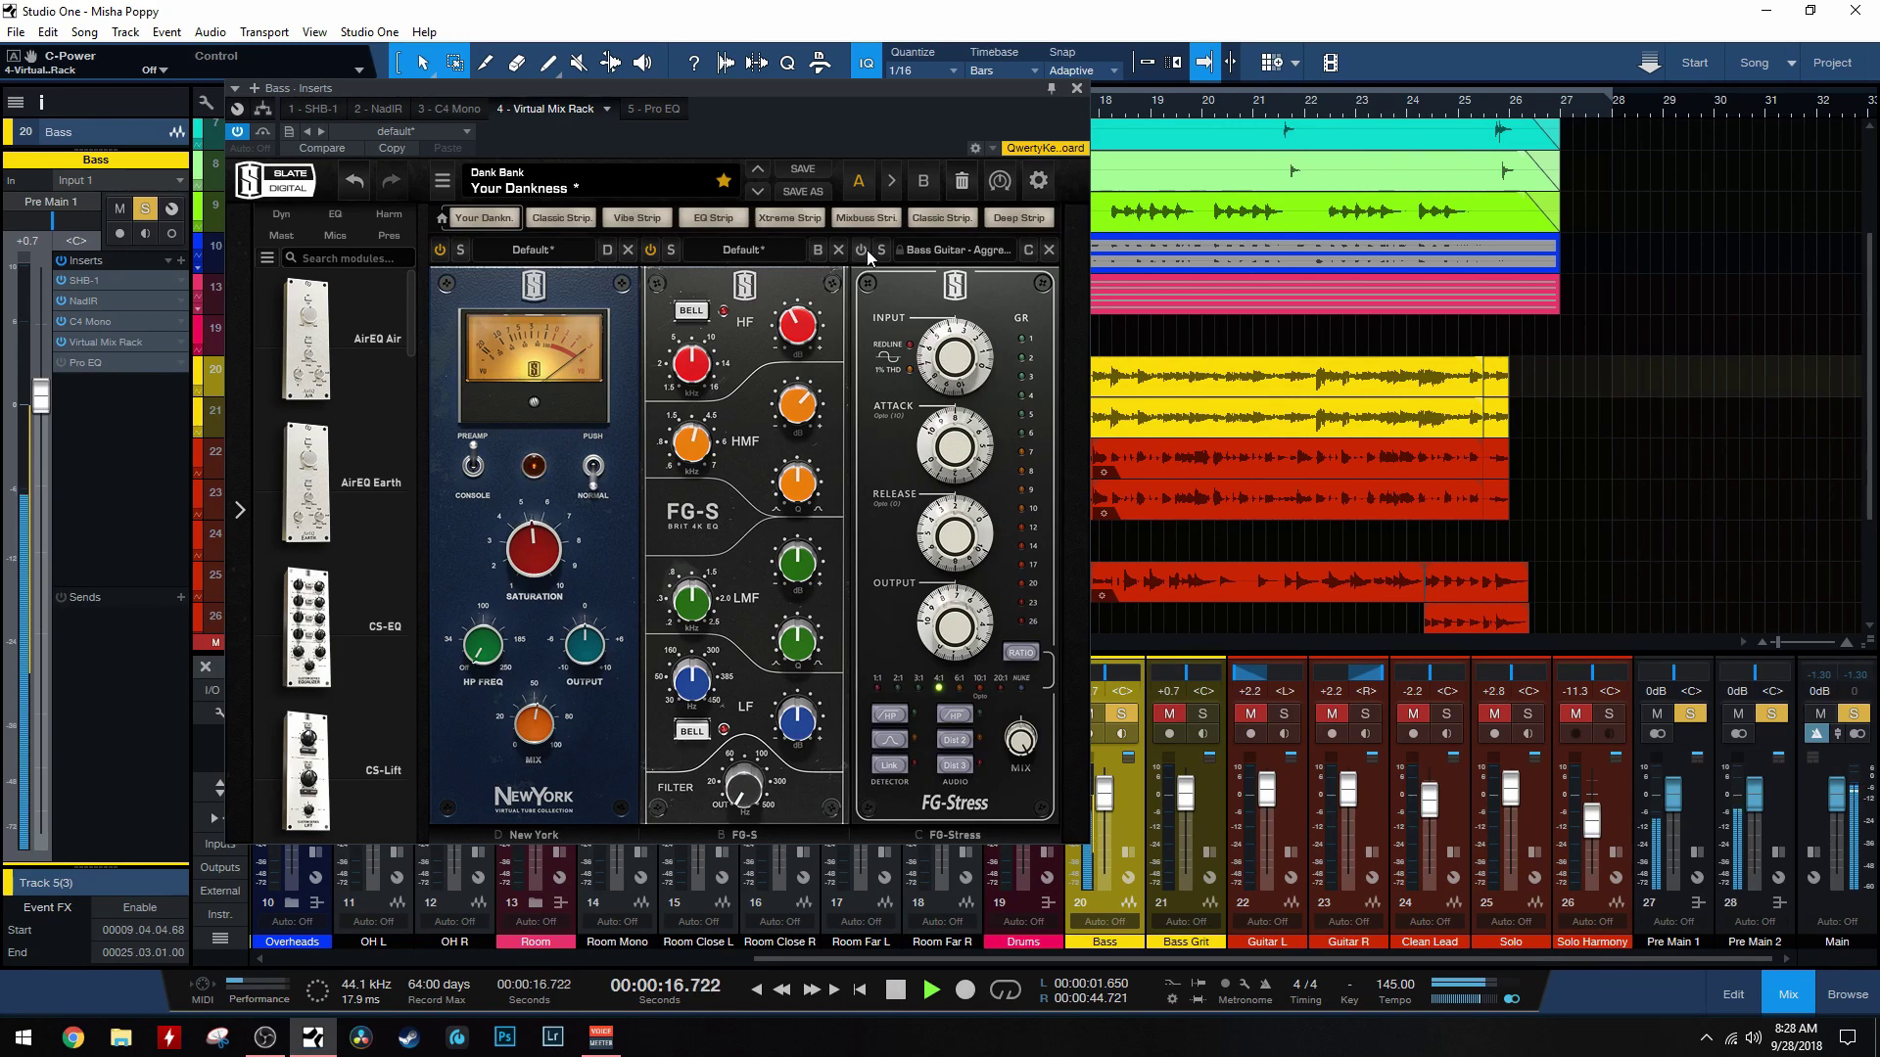
click(861, 250)
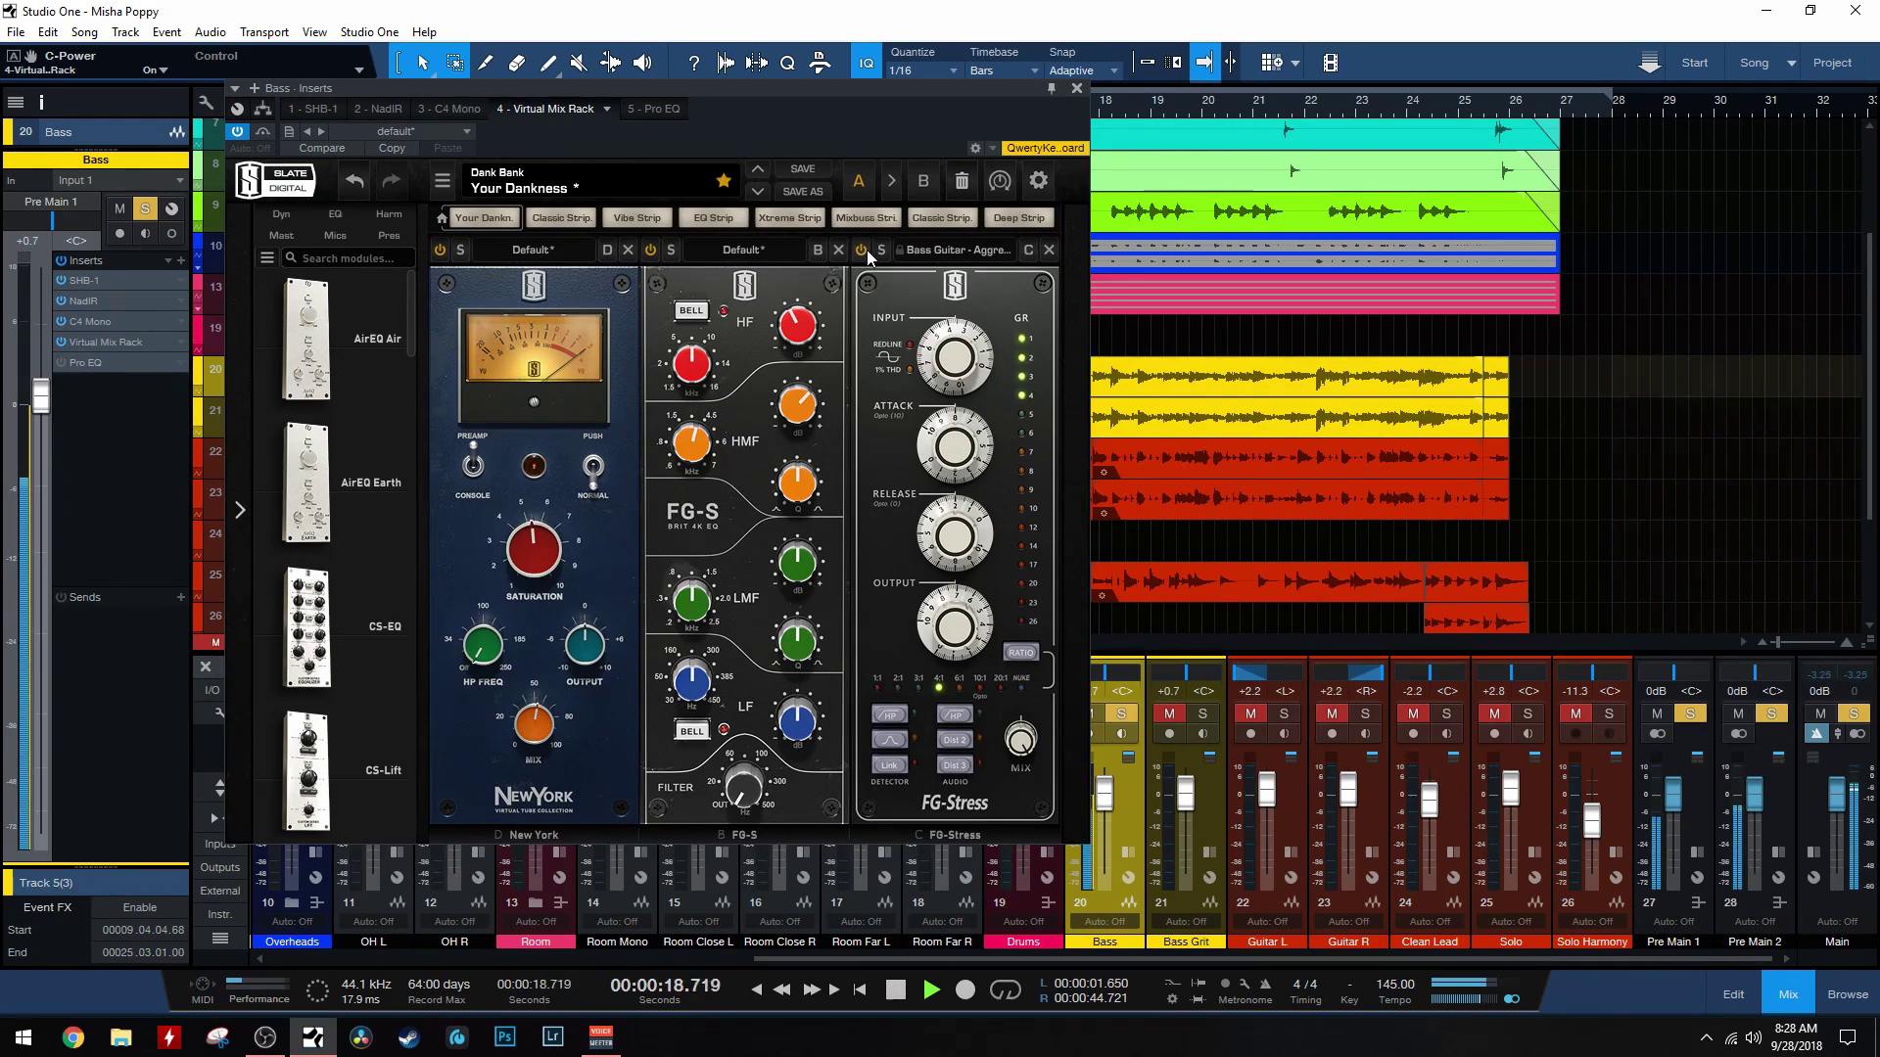
click(864, 250)
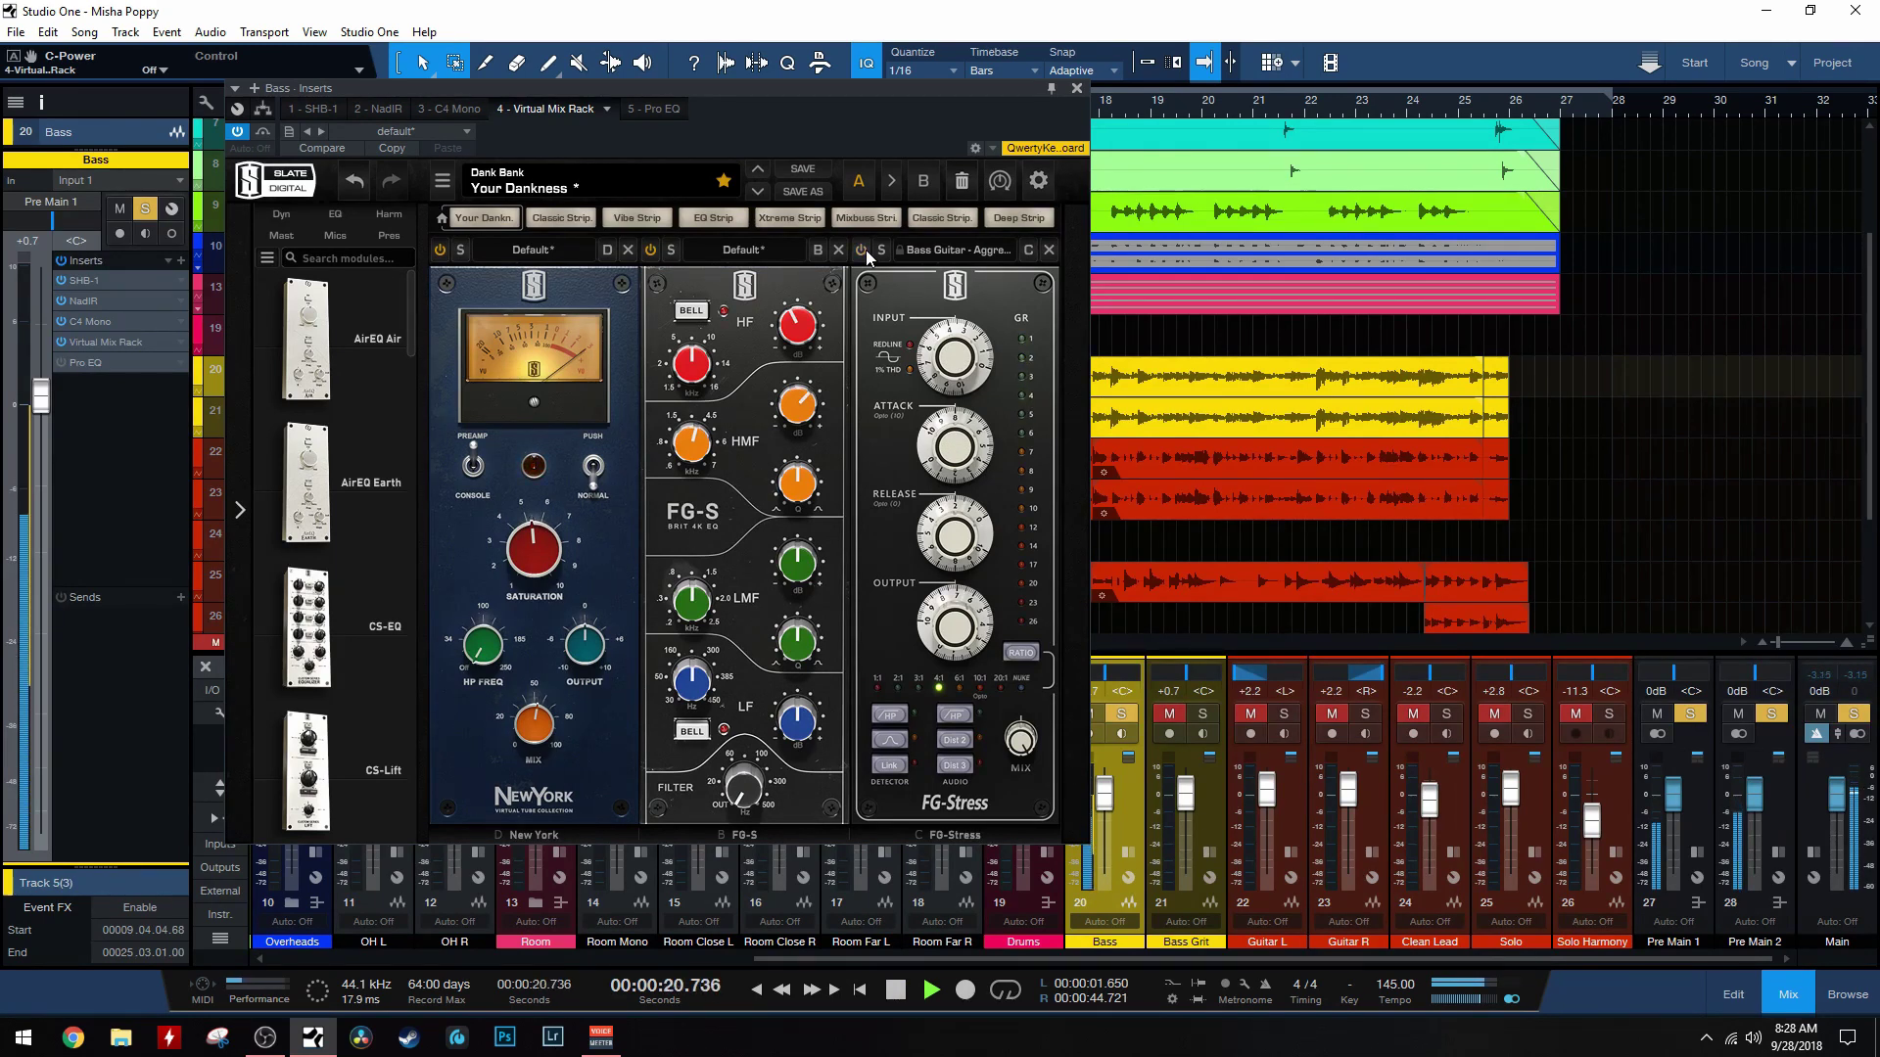
click(864, 251)
key(space)
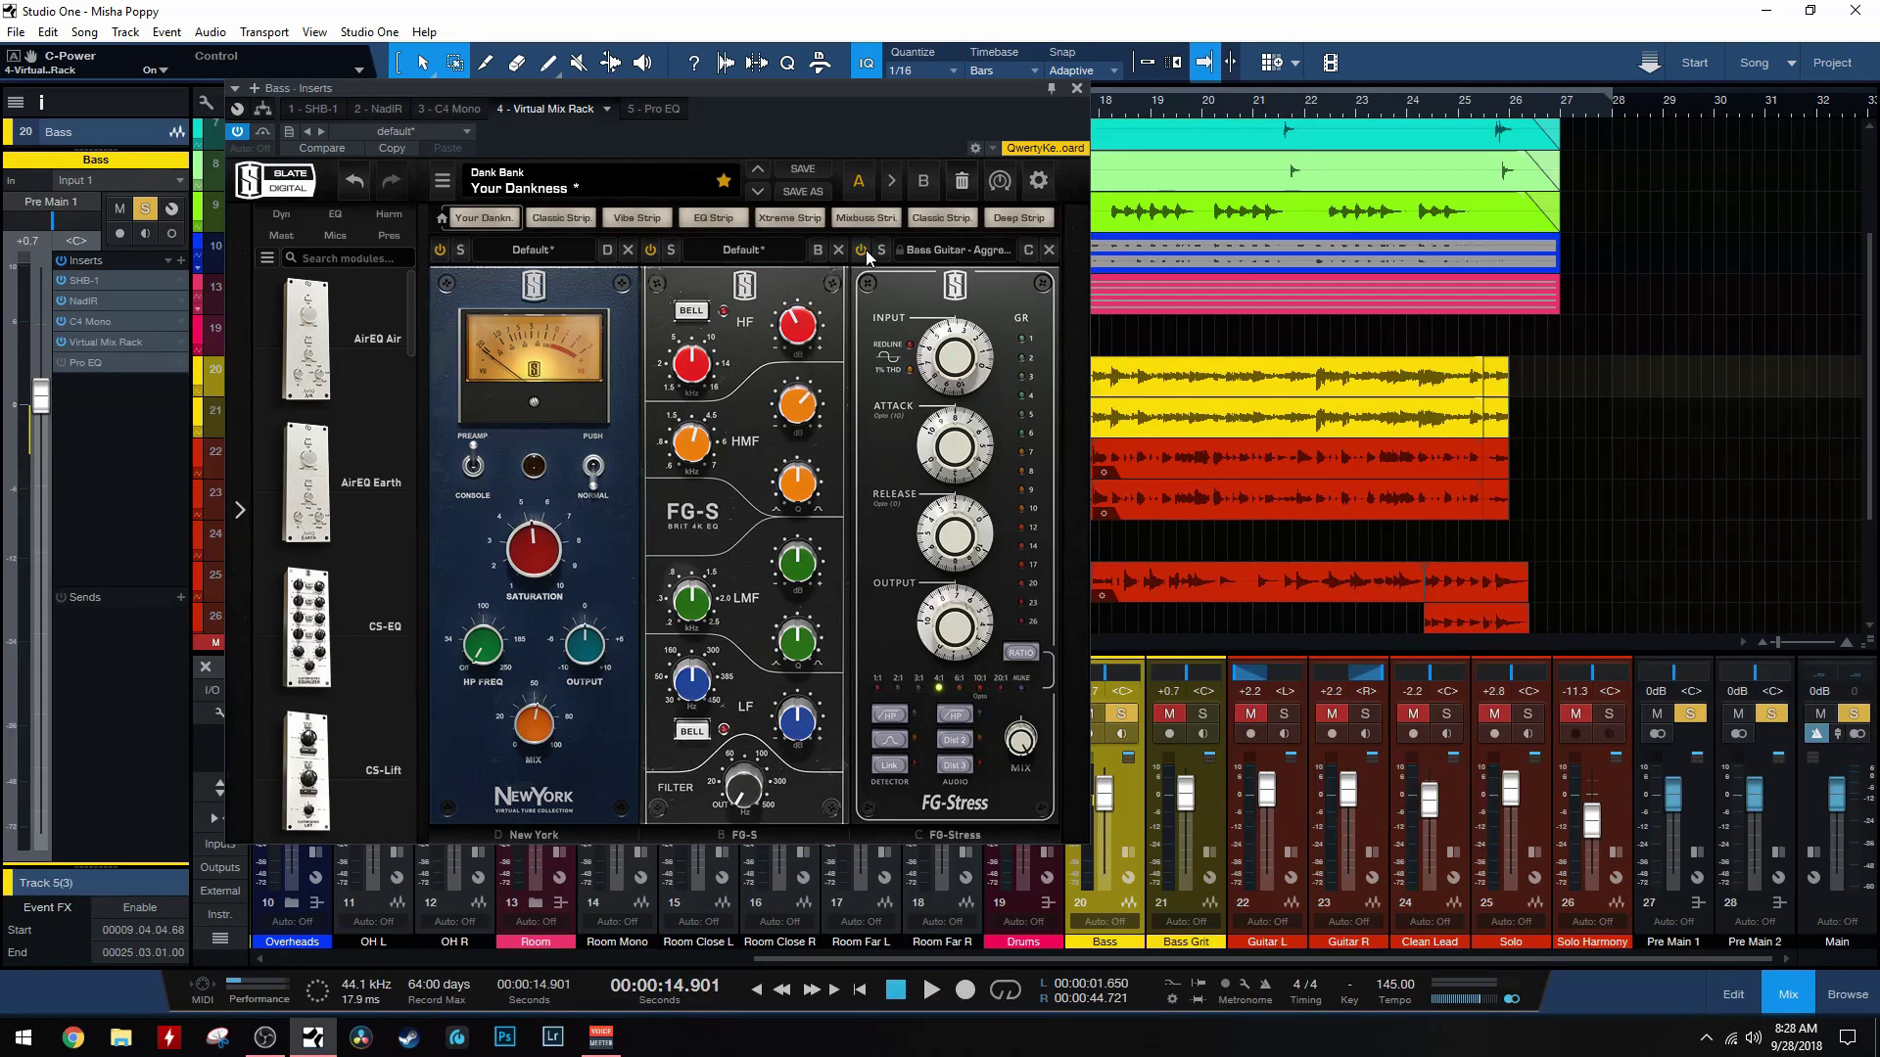
Step: Replace the rack window with the Bass track's Pro EQ insert, enabled, and select its LF band
click(1076, 90)
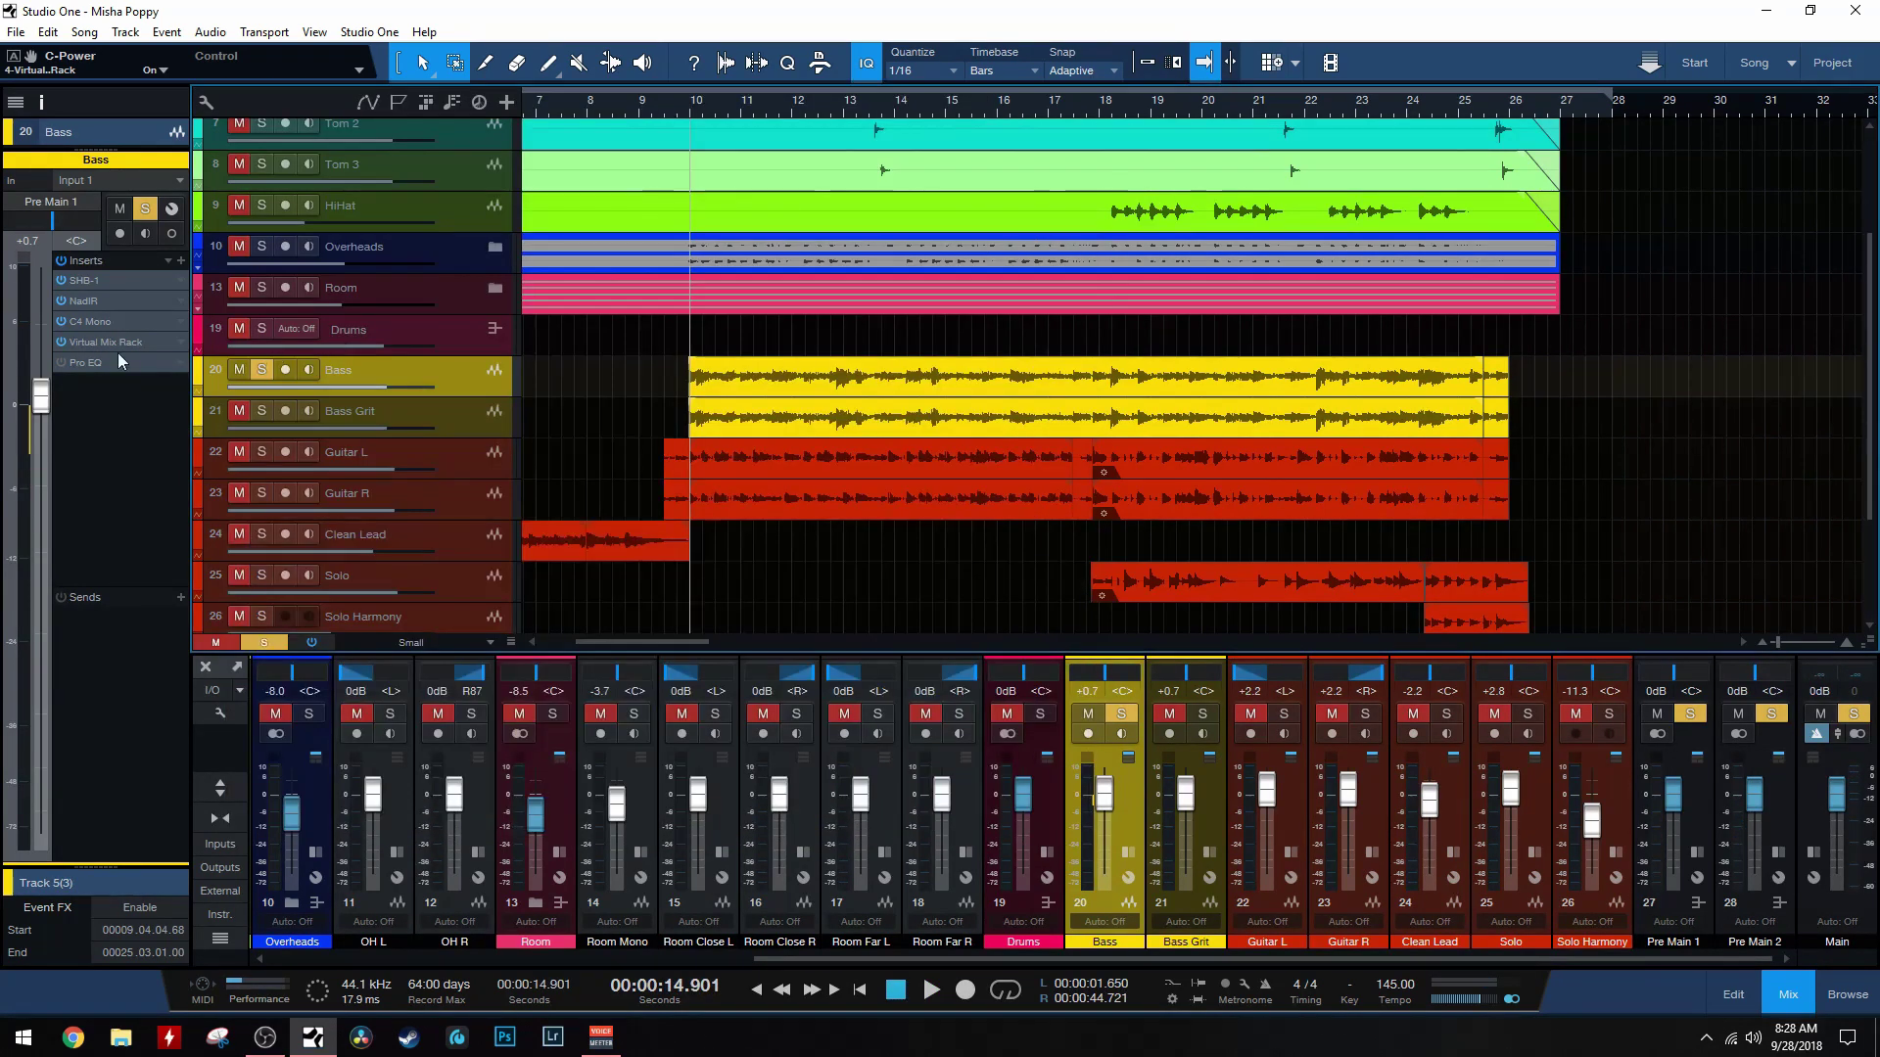
click(110, 362)
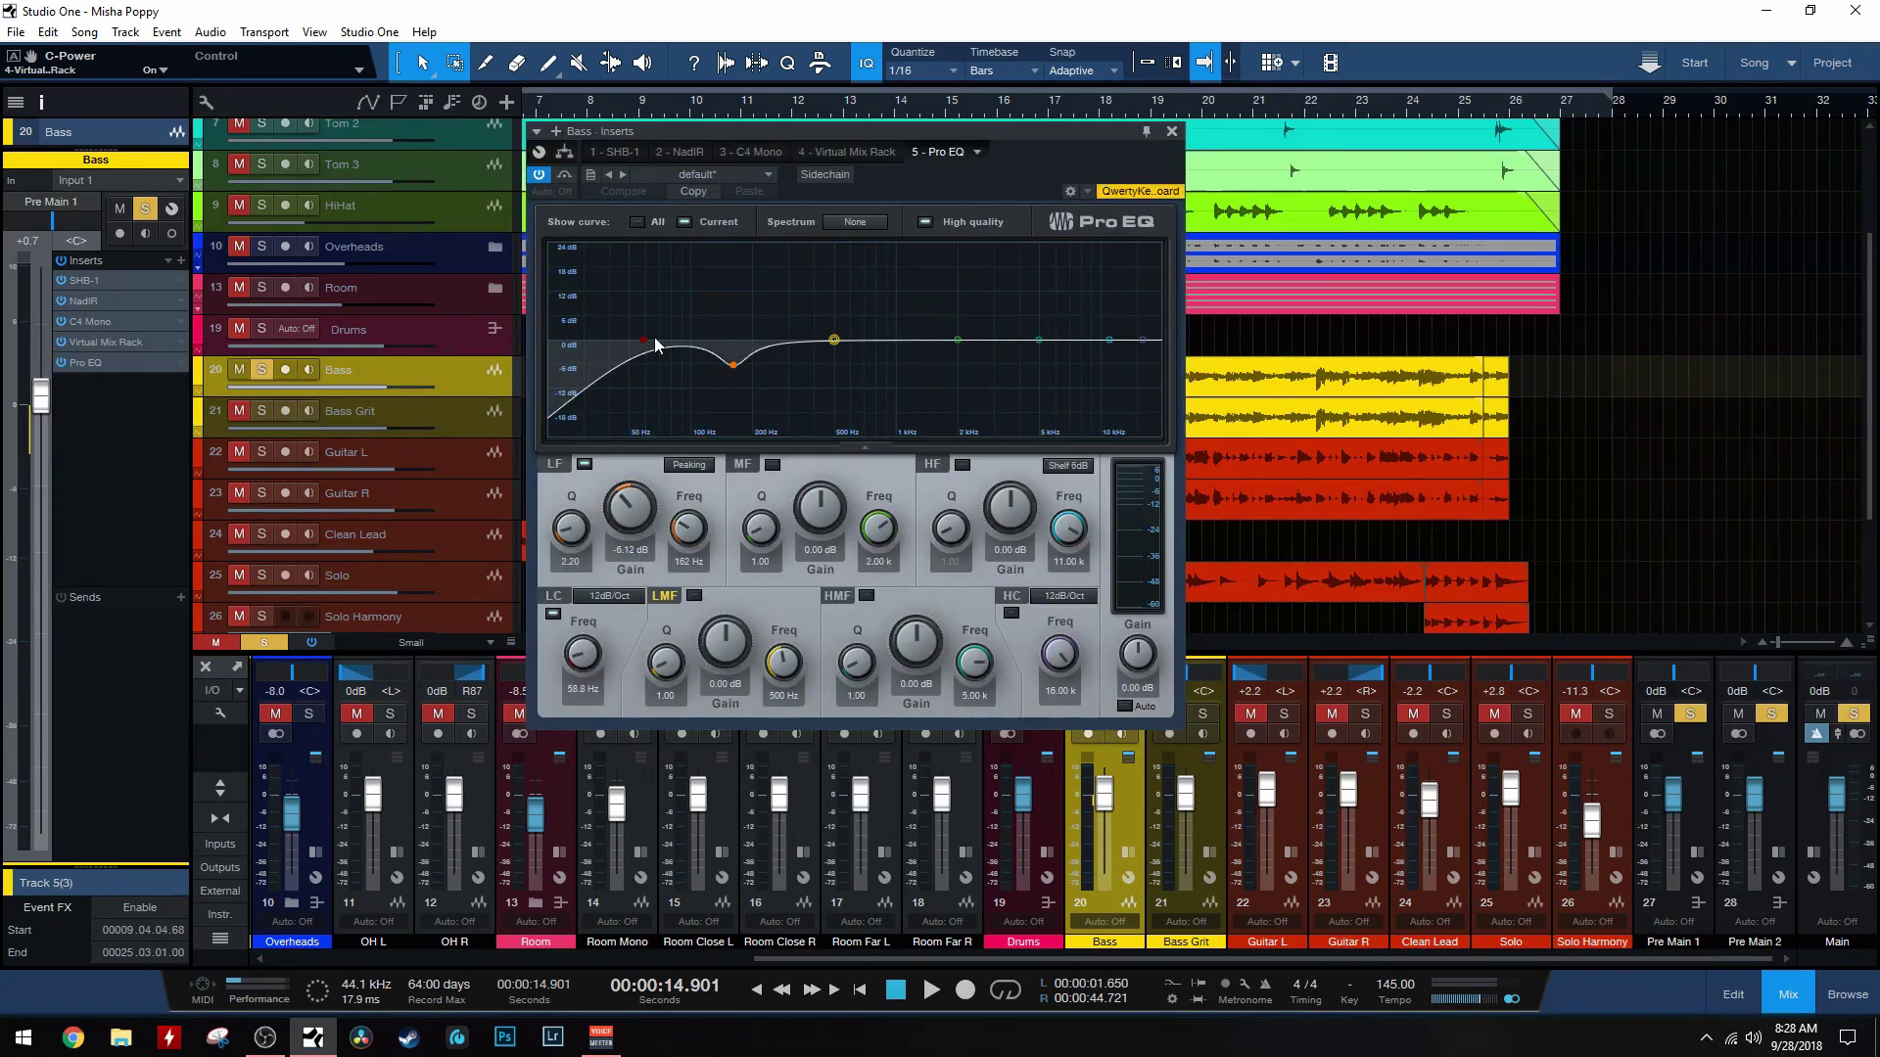
click(732, 365)
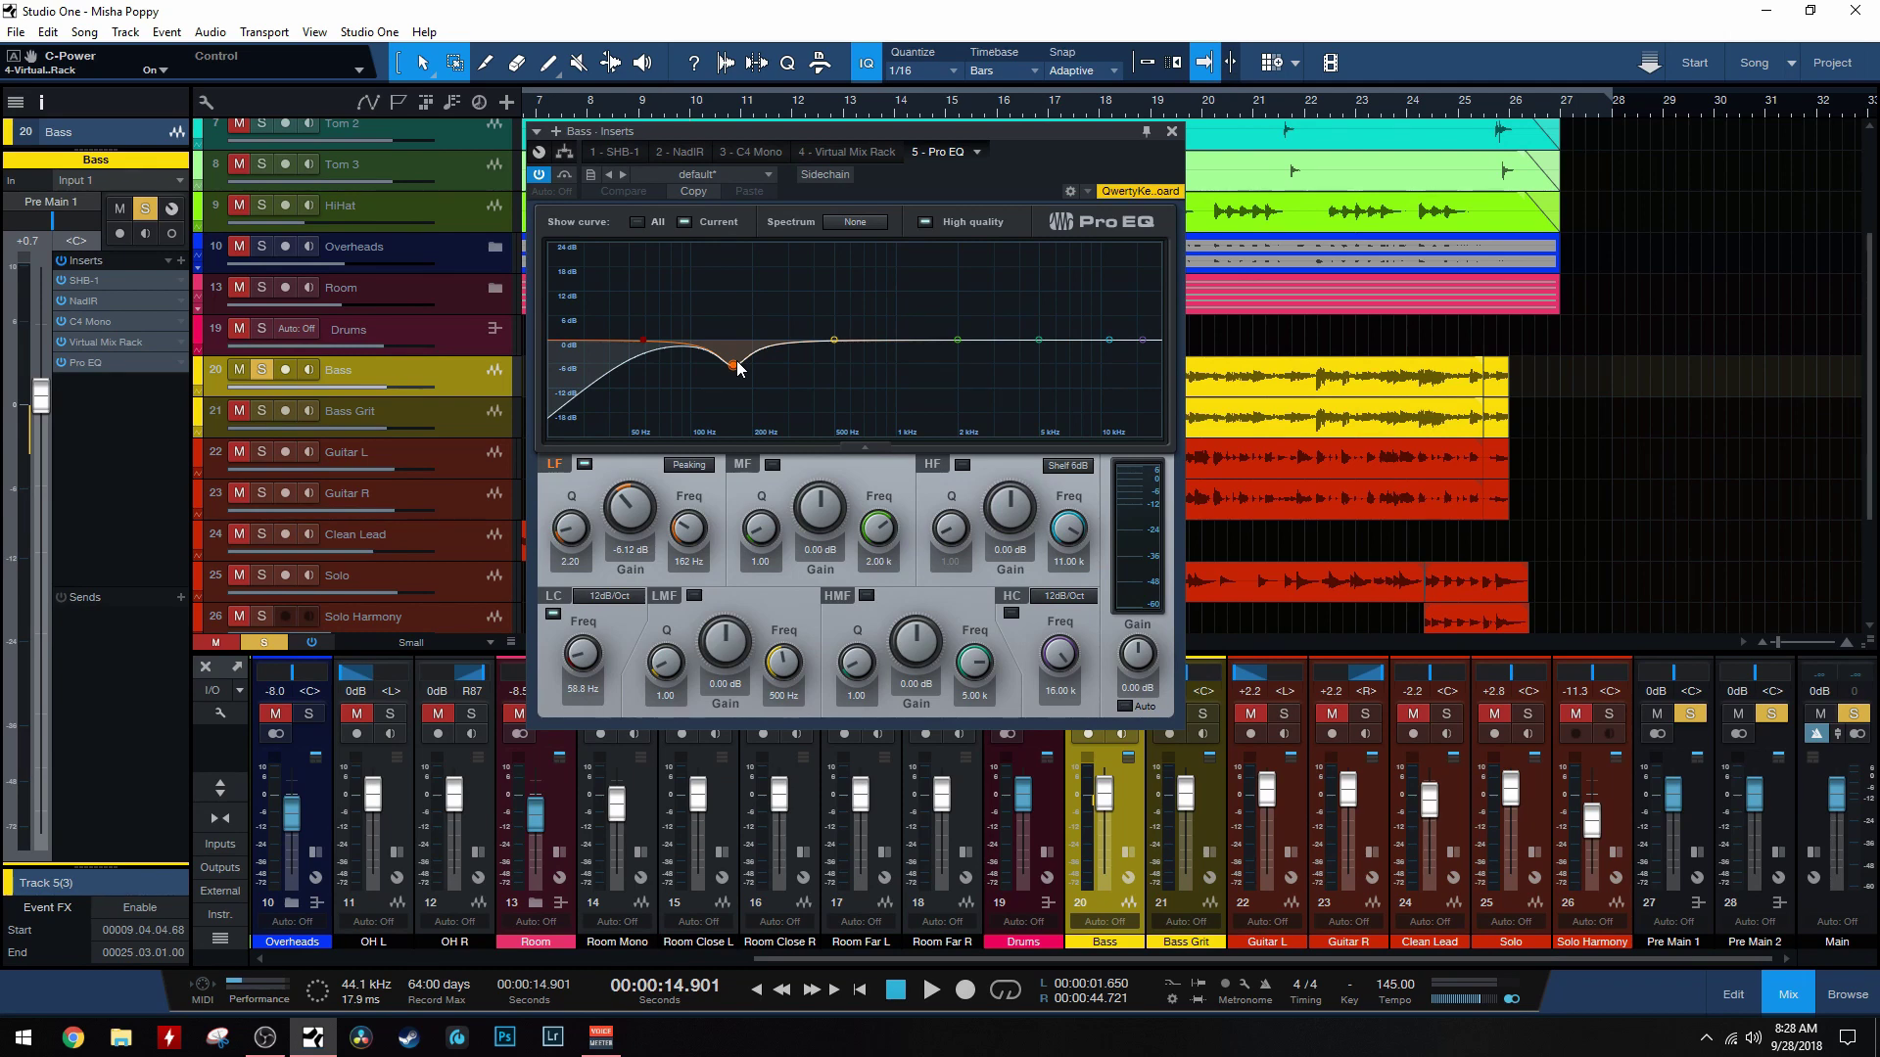
Step: Compare the Pro EQ bypassed and active during bass playback, and leave it enabled
click(61, 362)
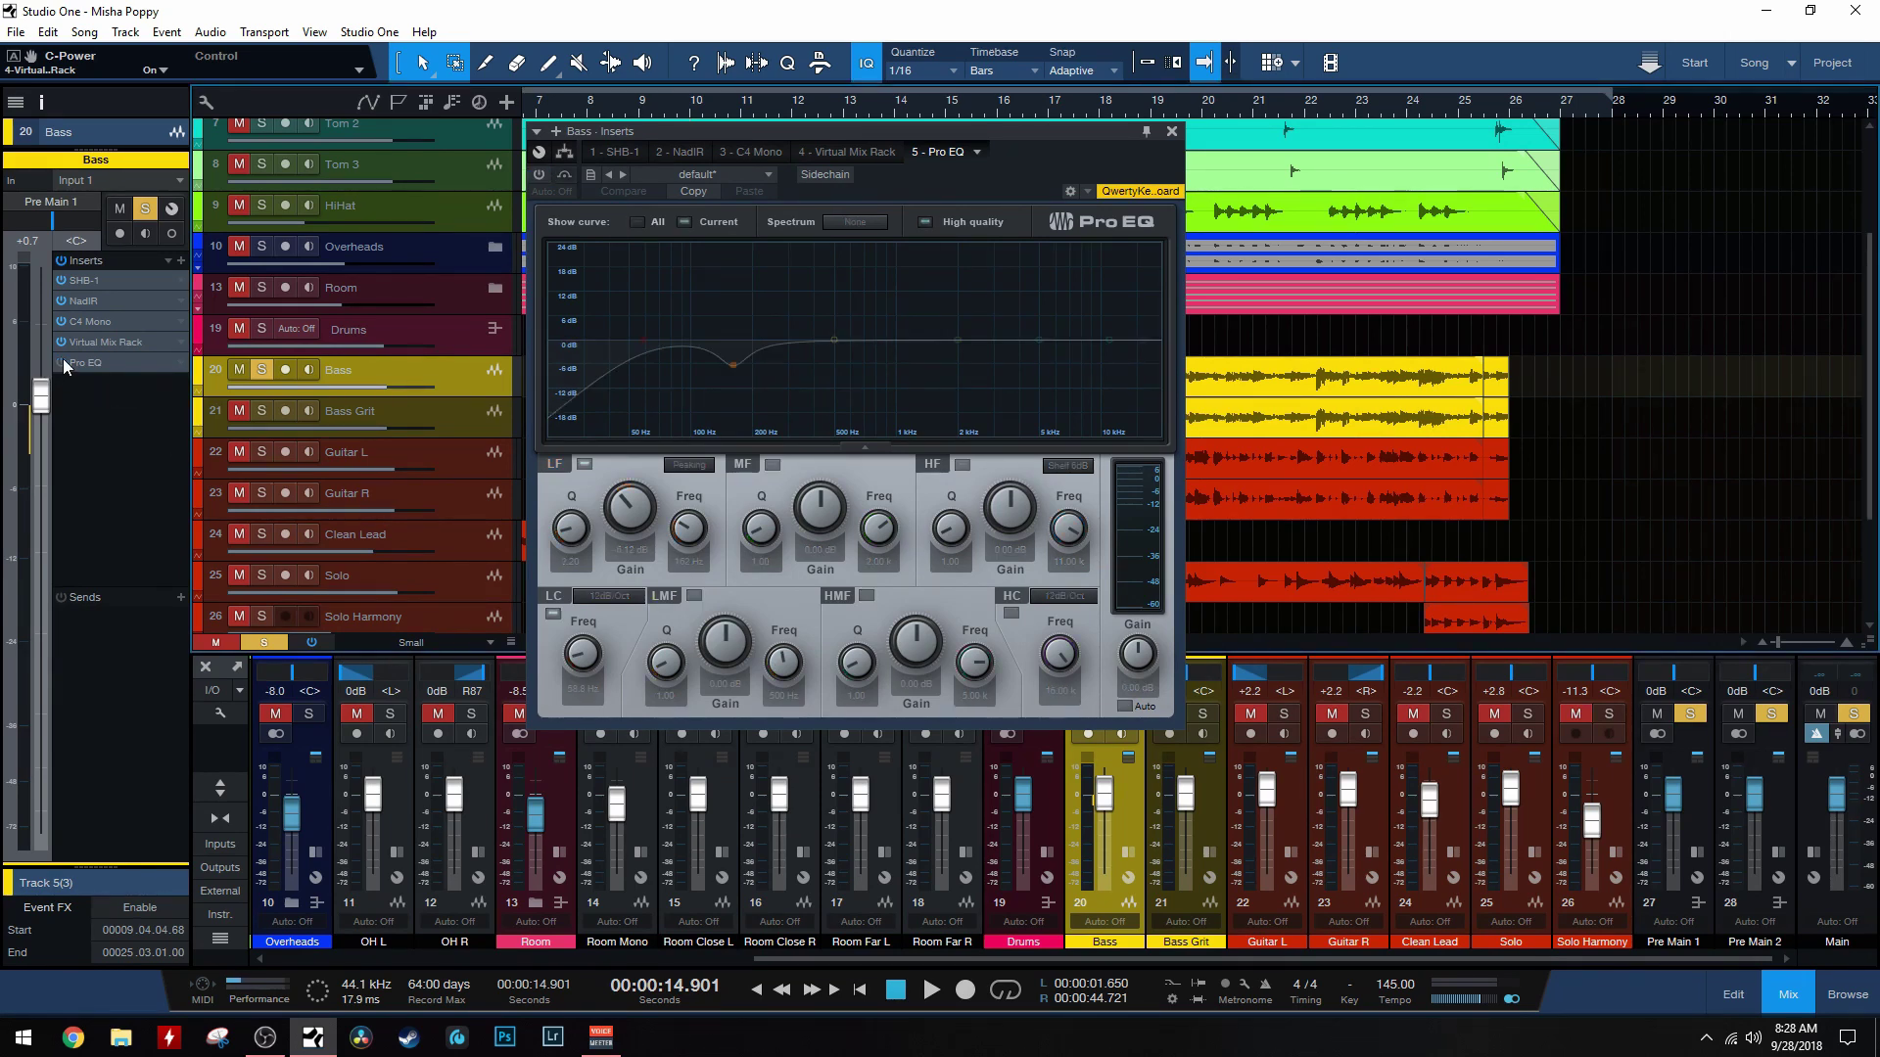
key(space)
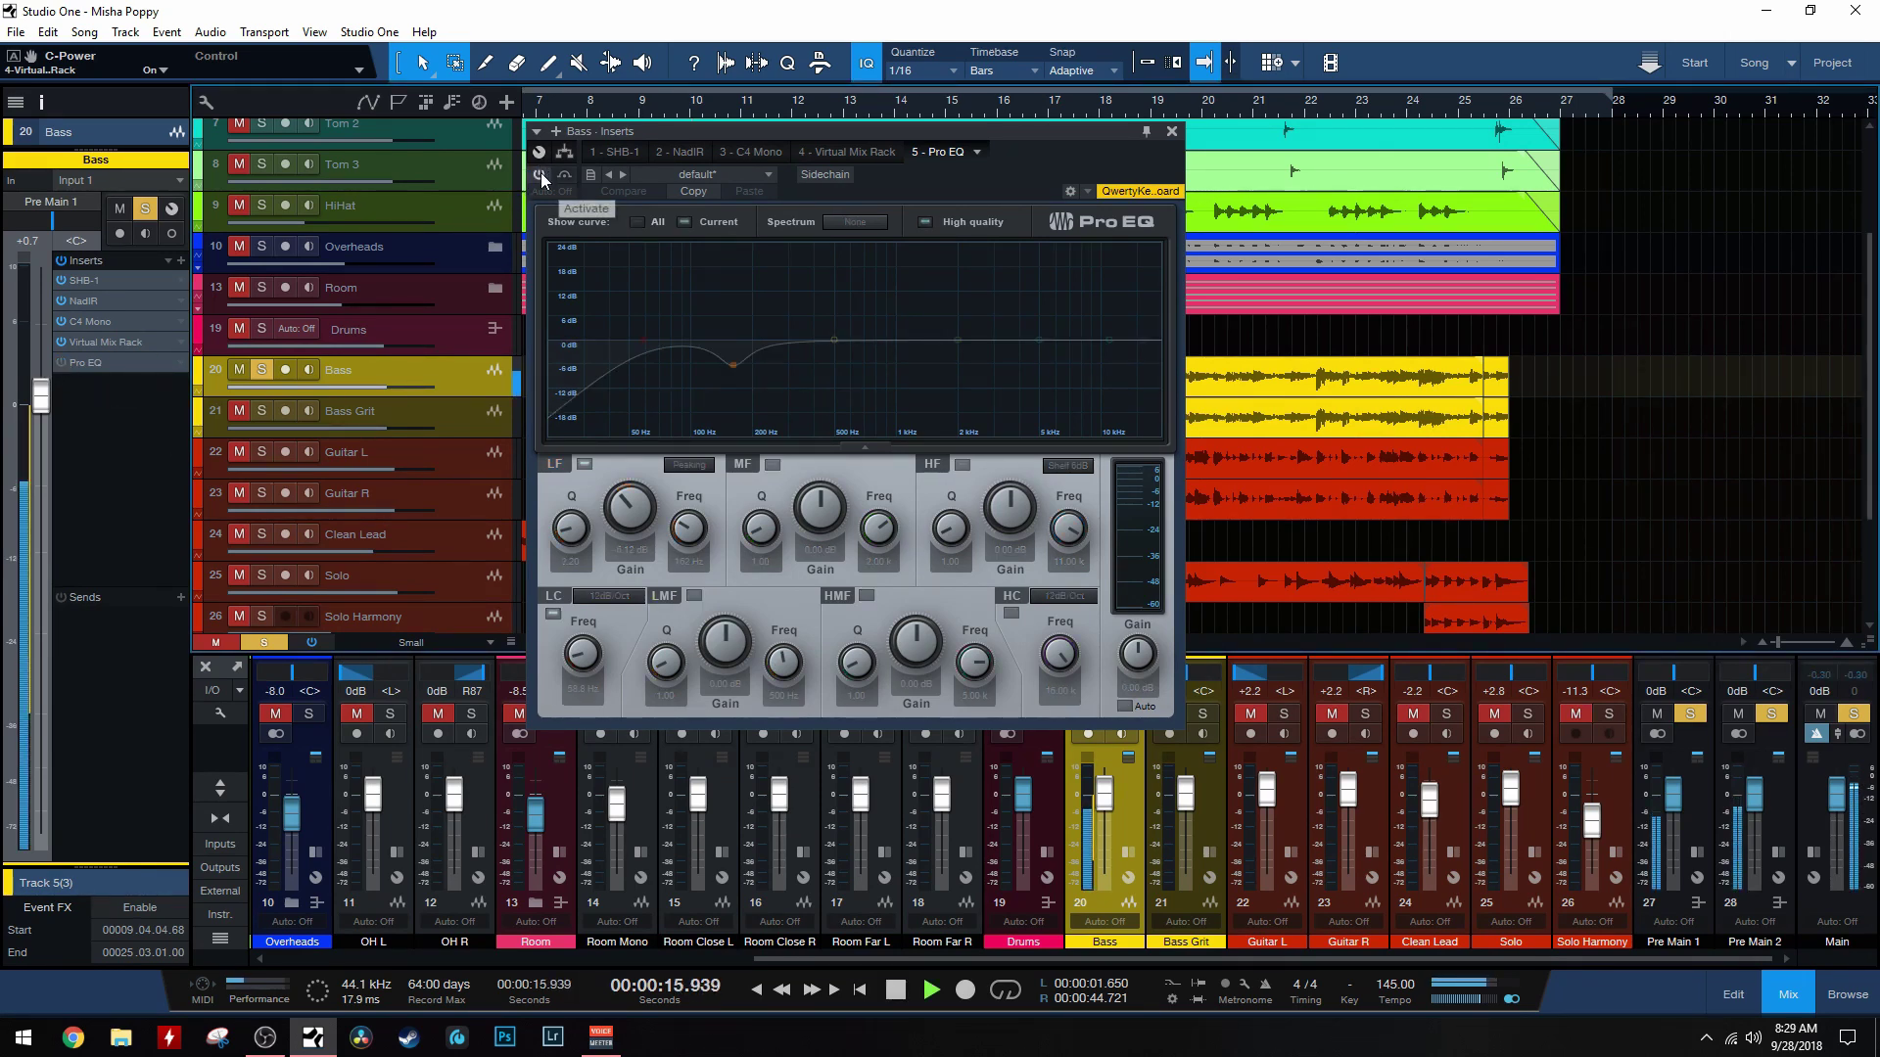
click(541, 174)
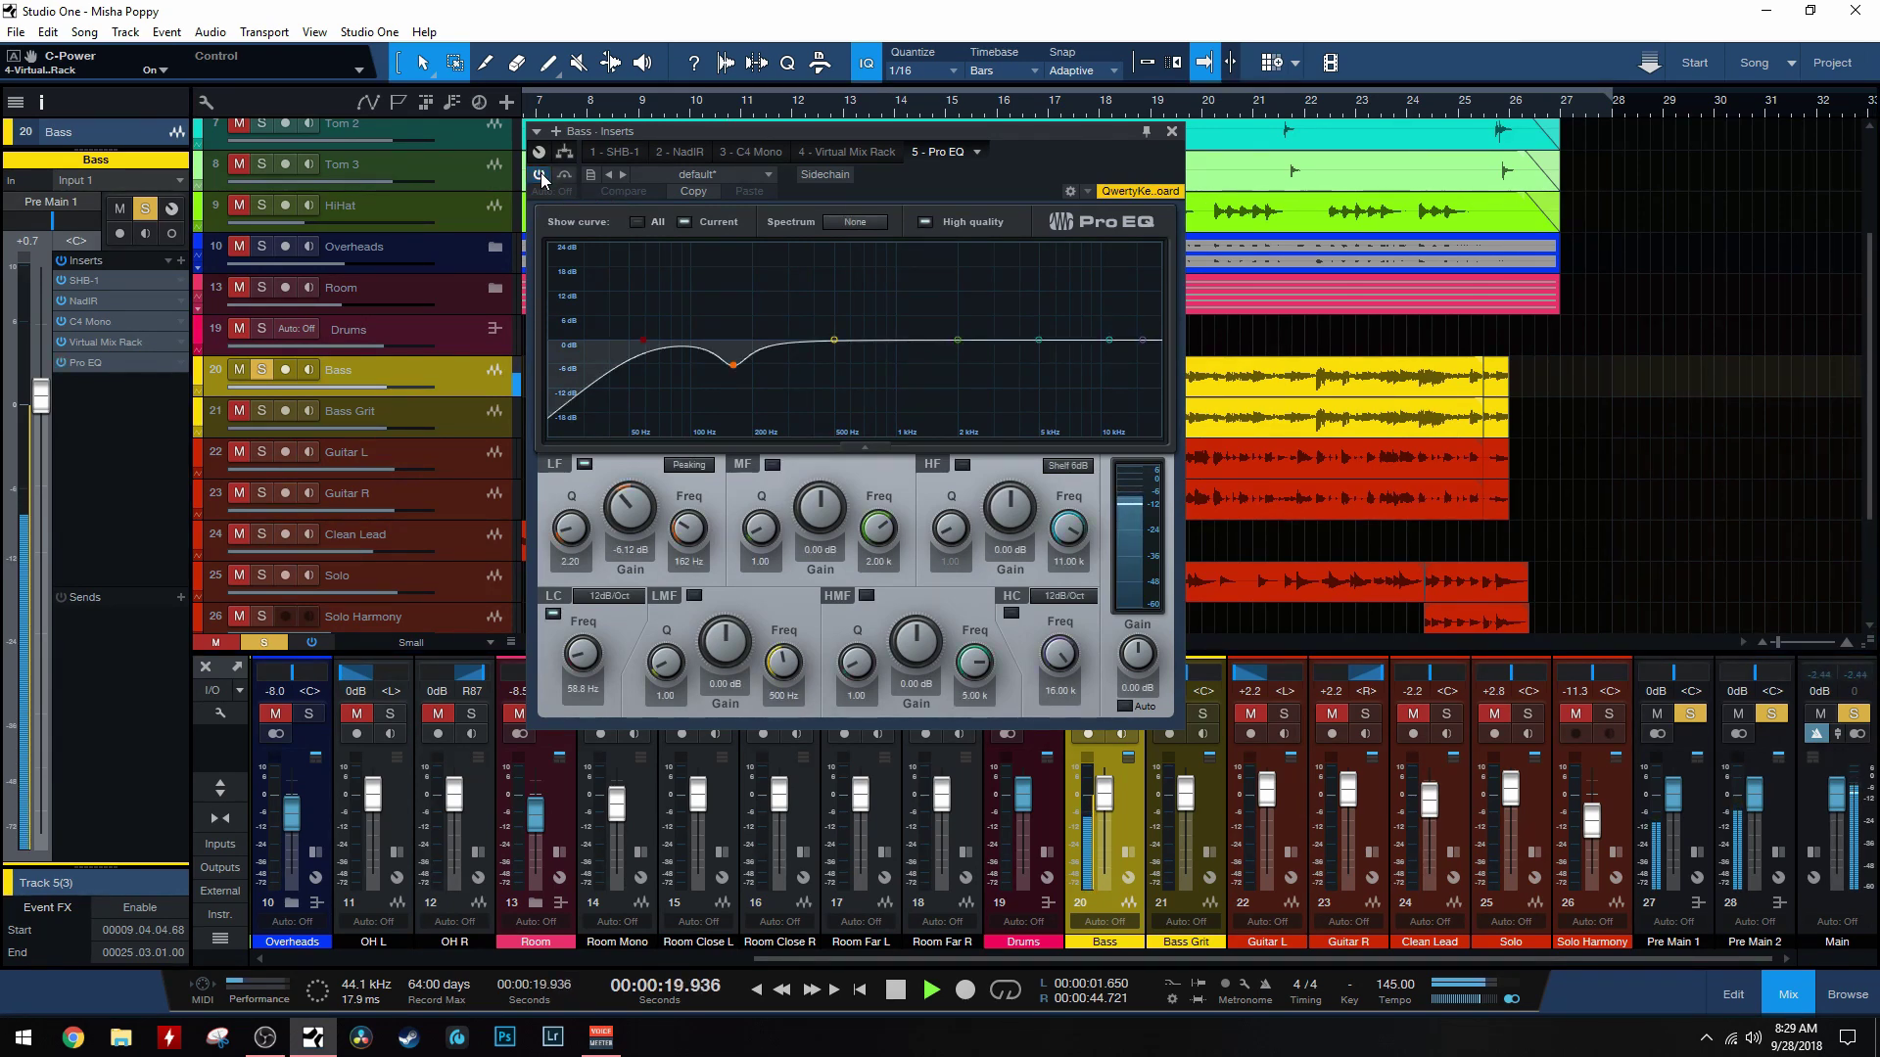
click(541, 172)
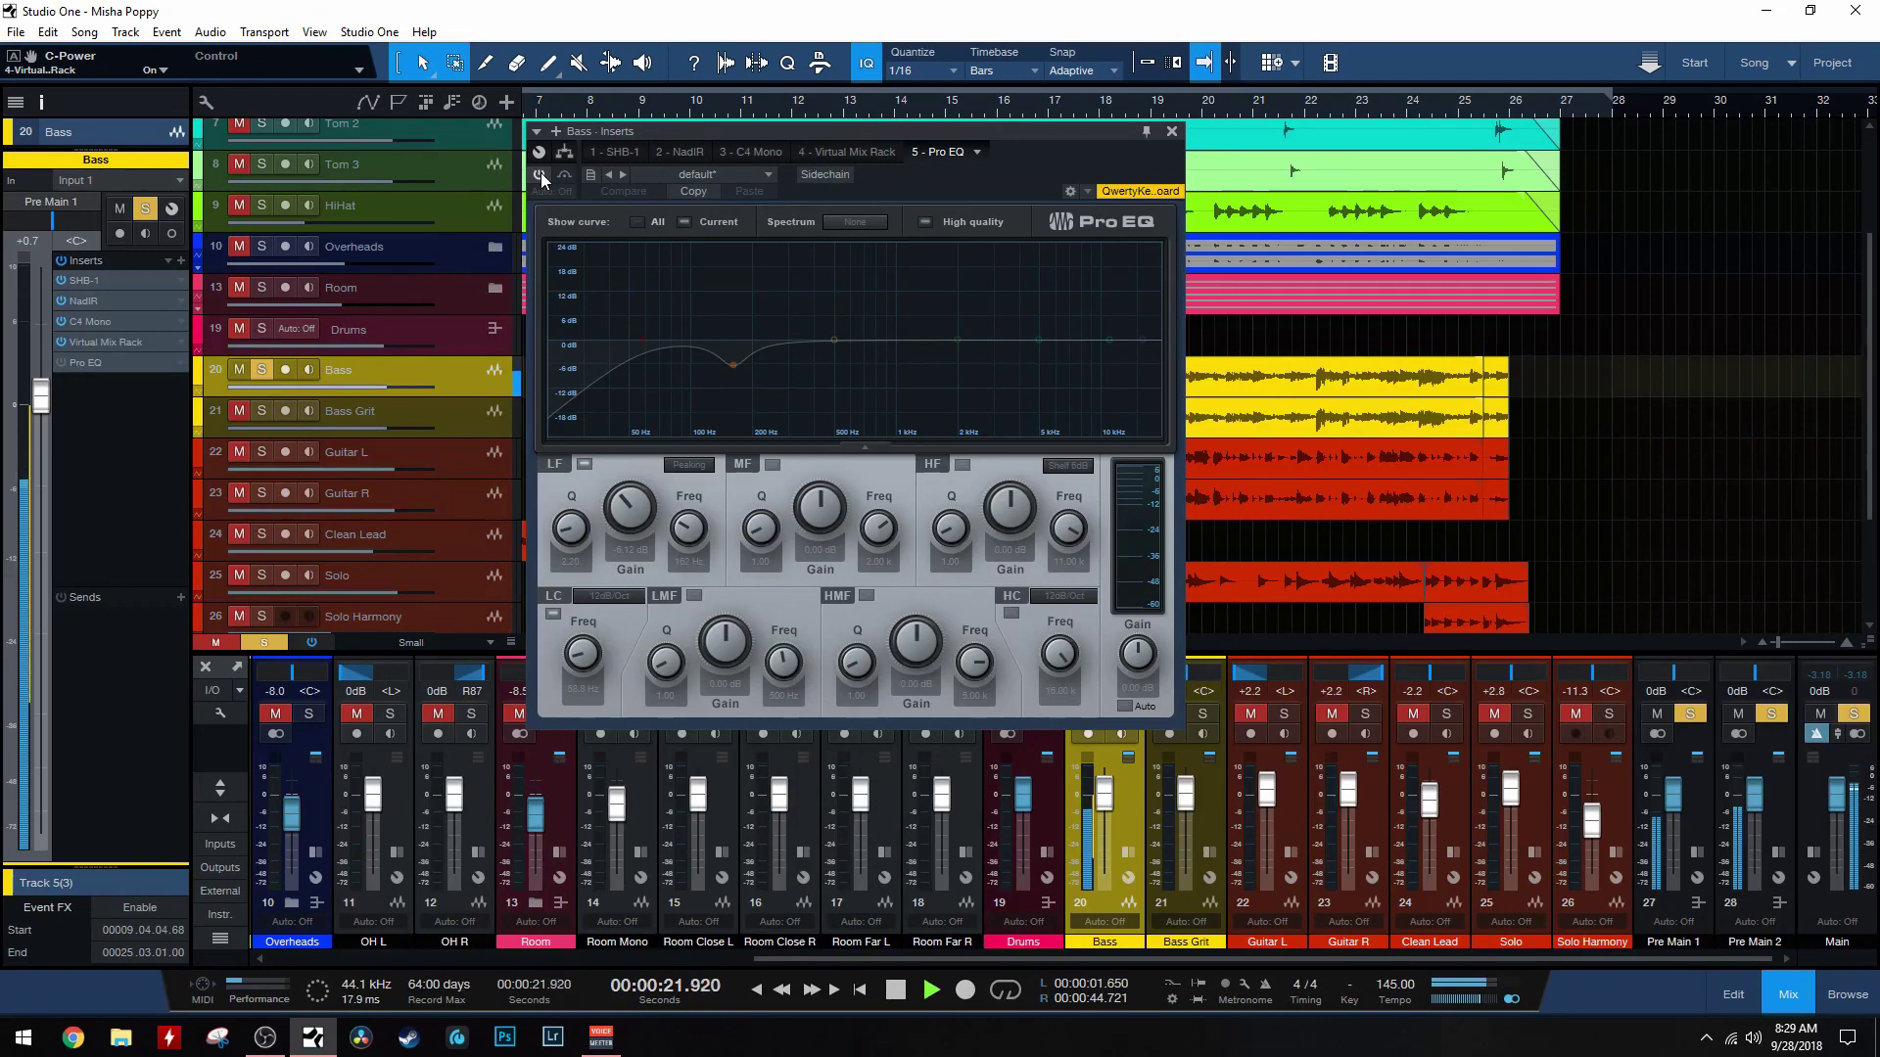
click(541, 172)
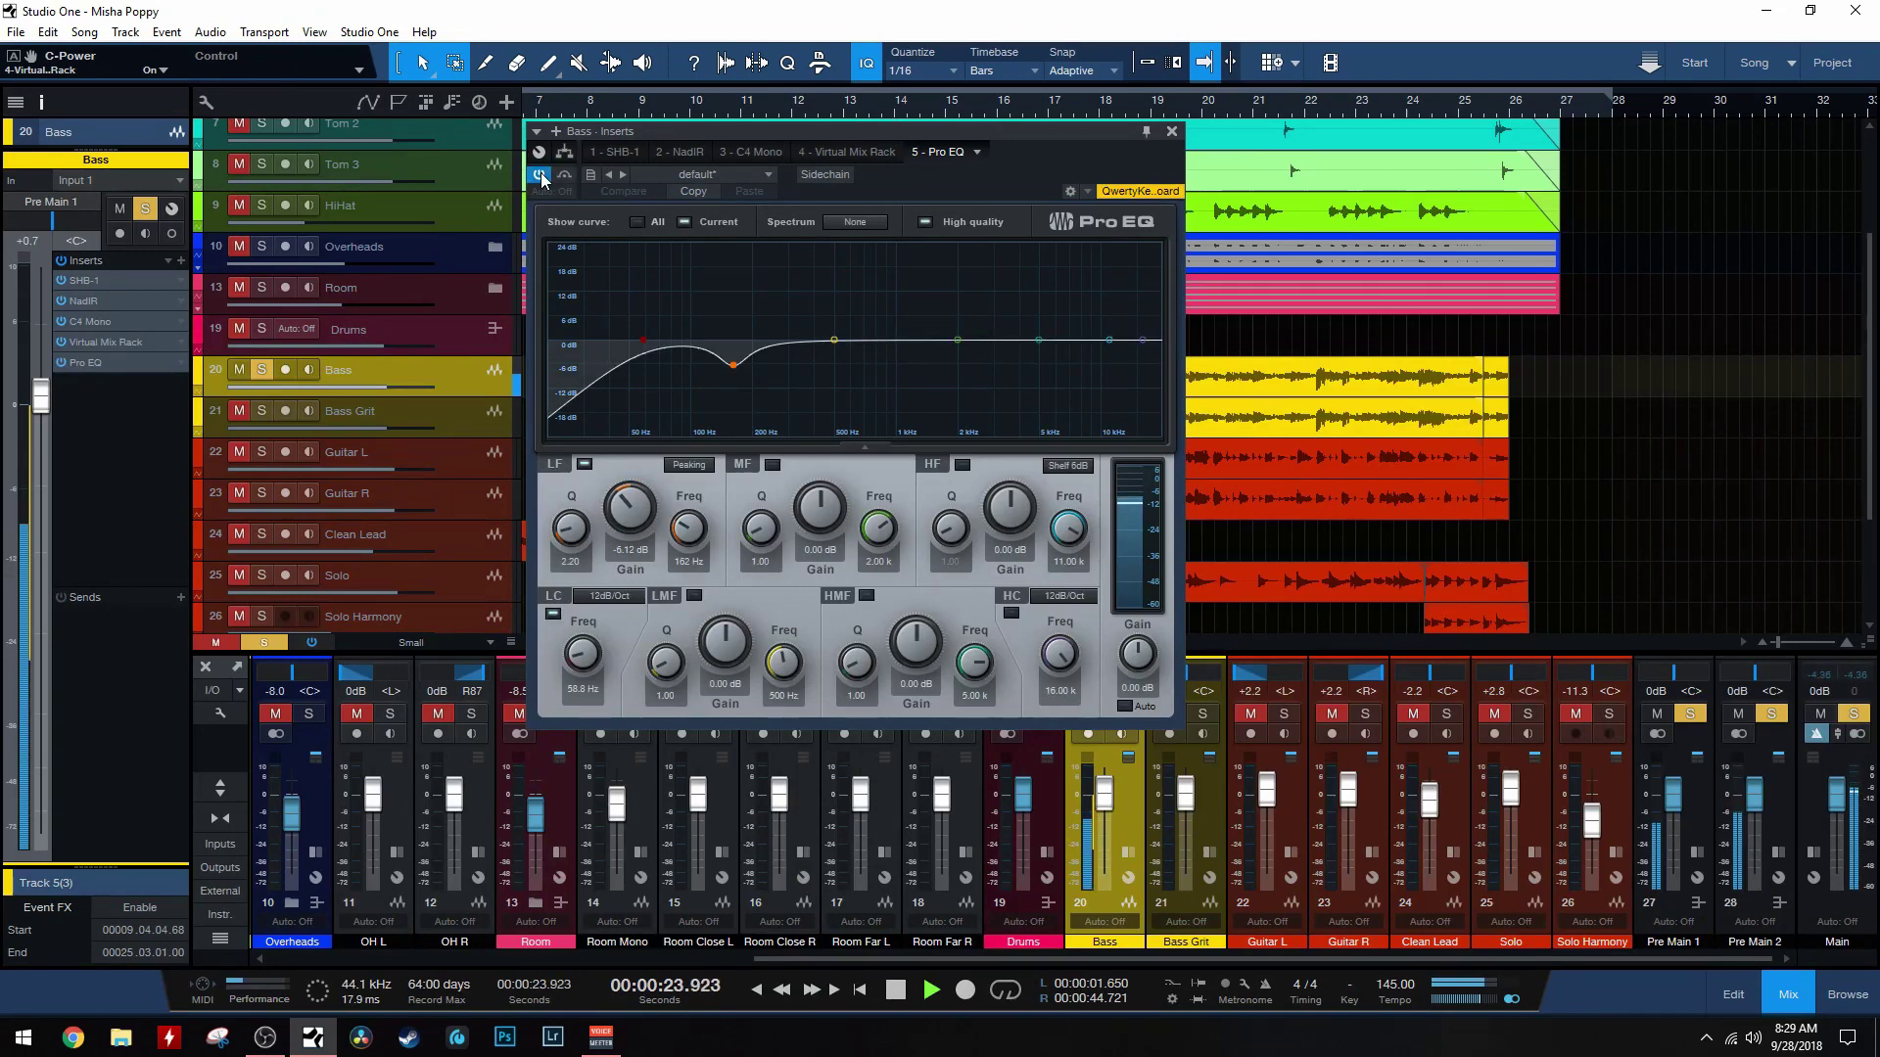
key(space)
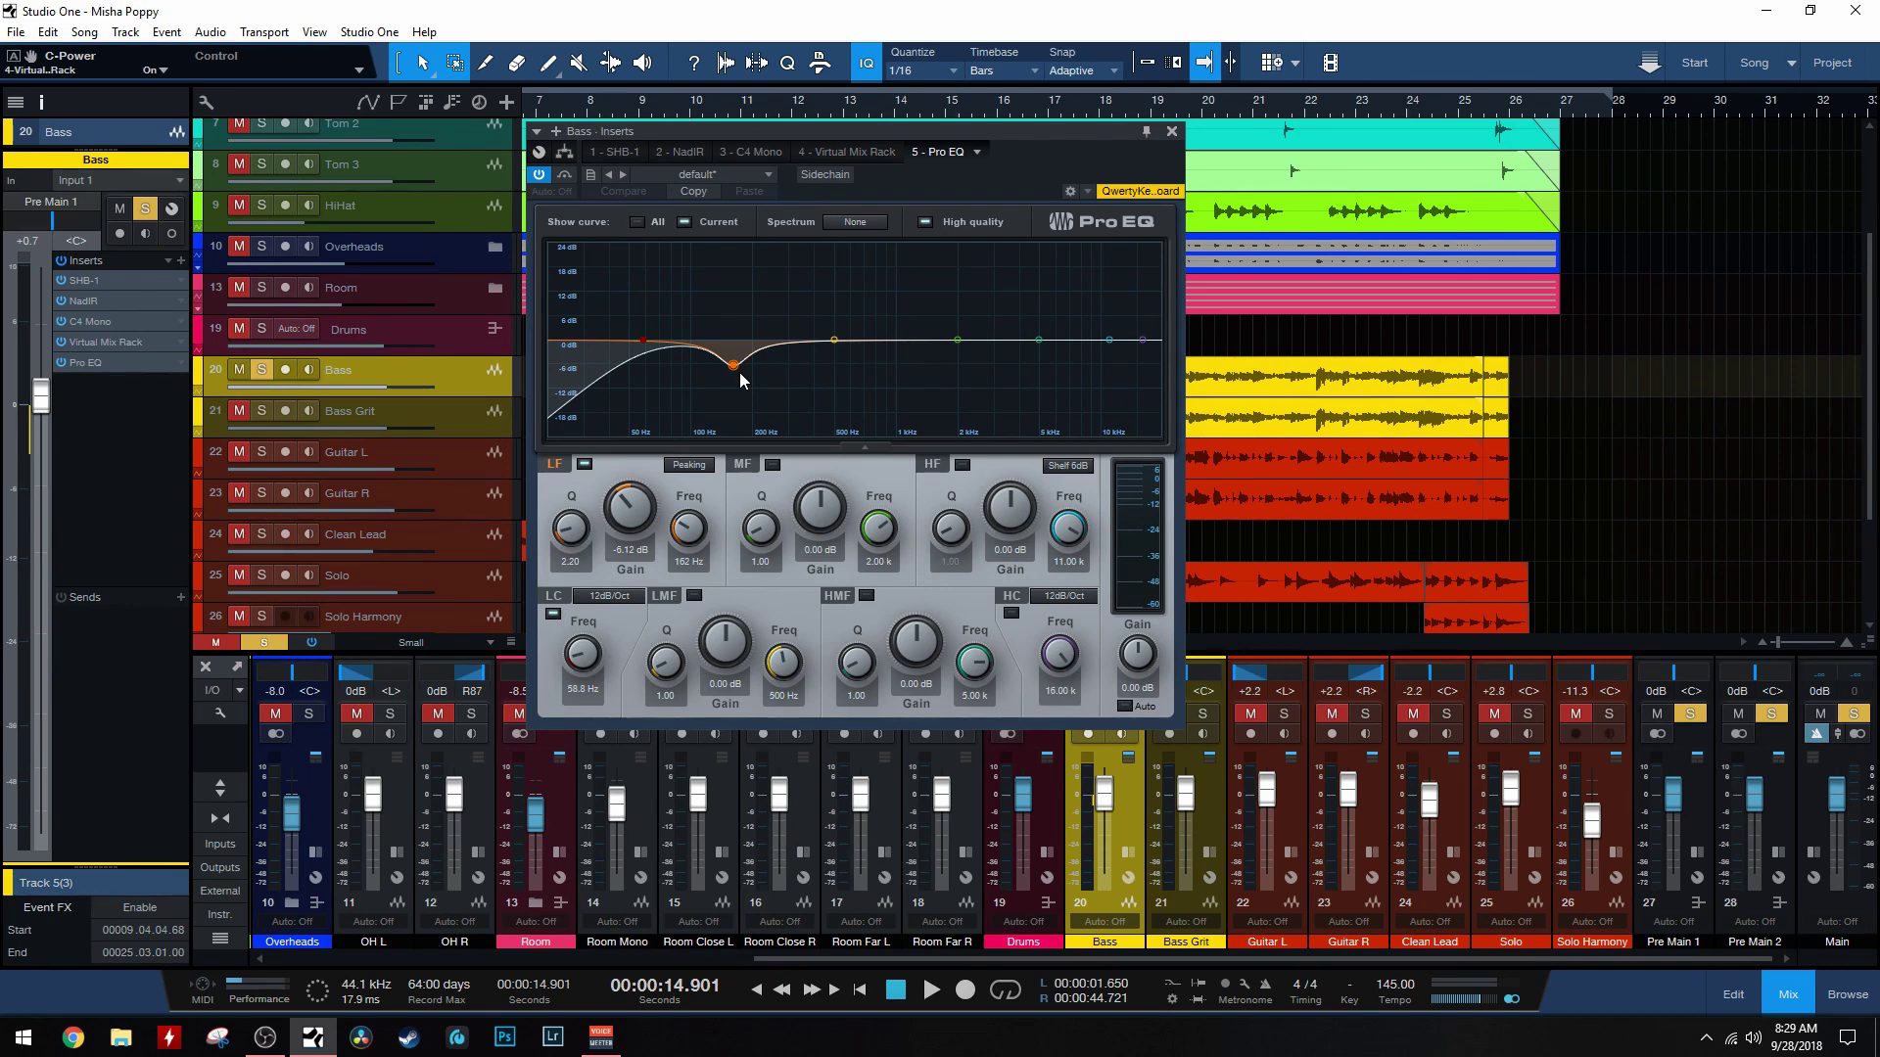
Step: Close the Pro EQ, unsolo the Bass track, and audition the full mix with Bass Grit temporarily muted
key(ctrl+w)
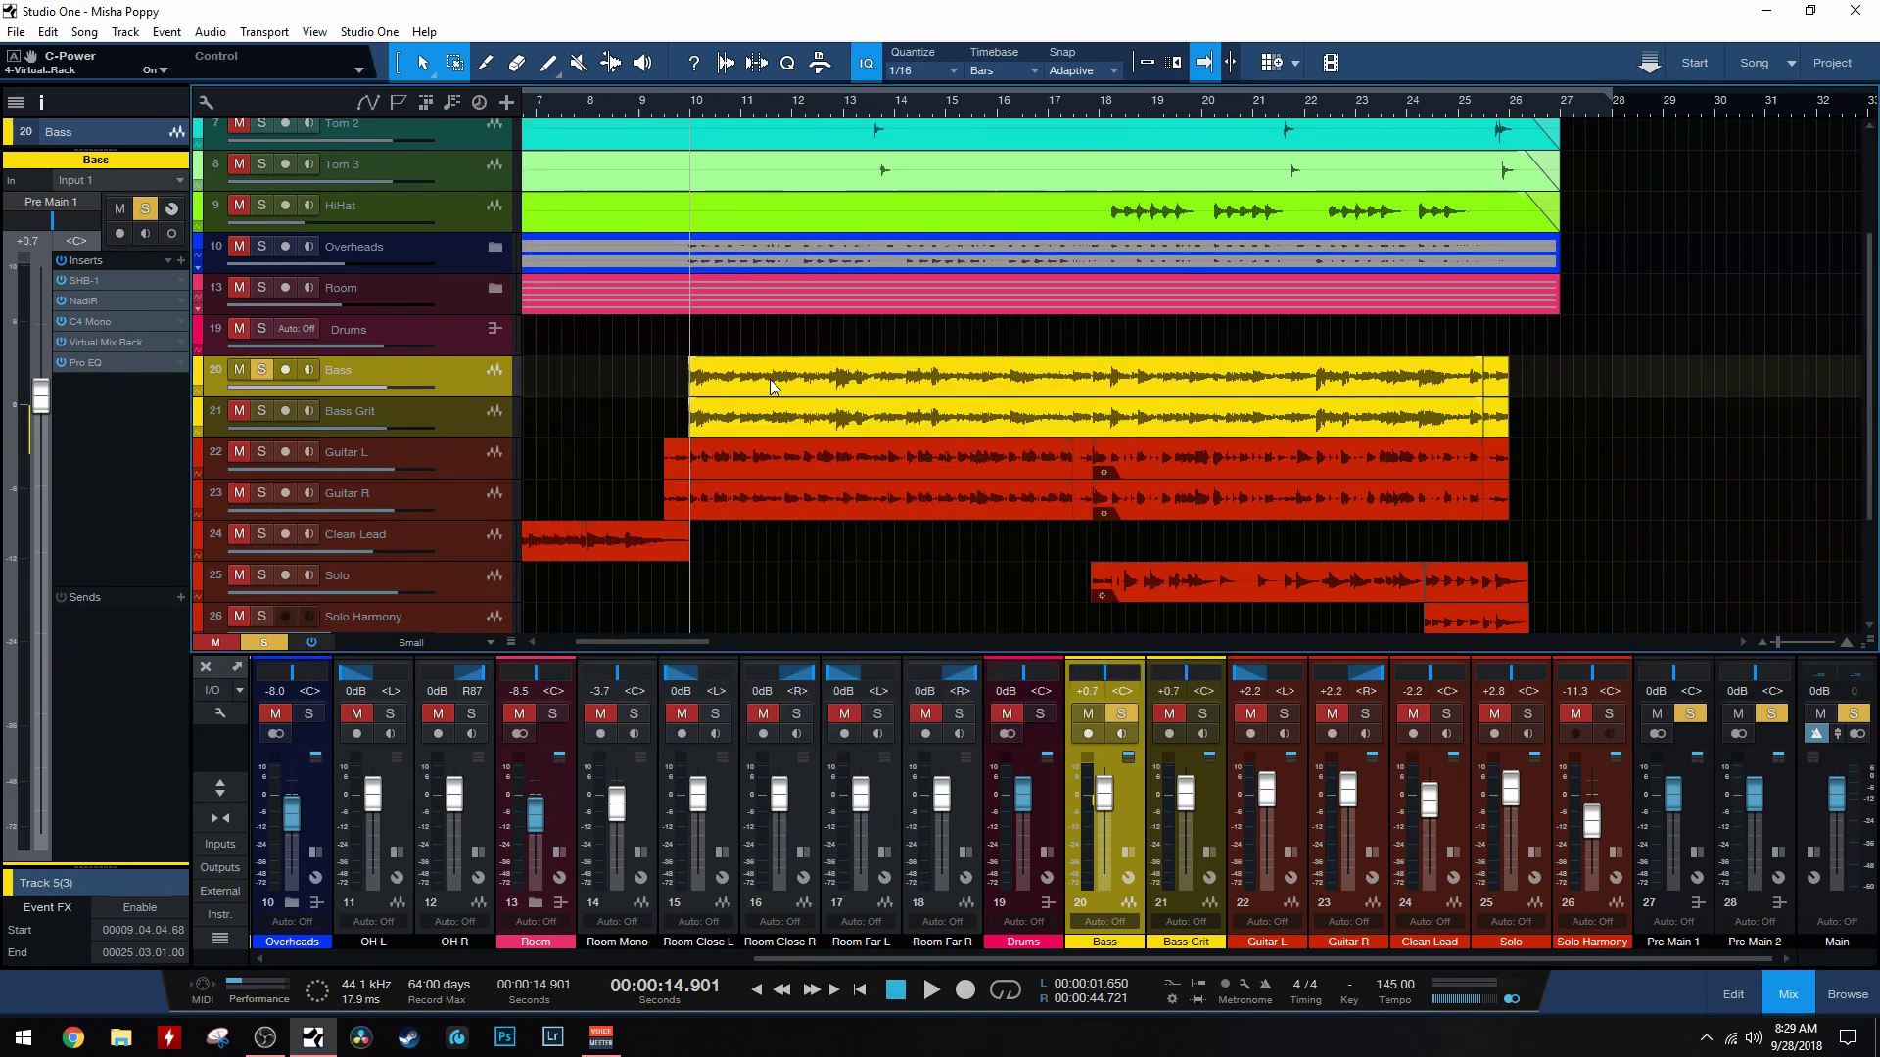
click(252, 368)
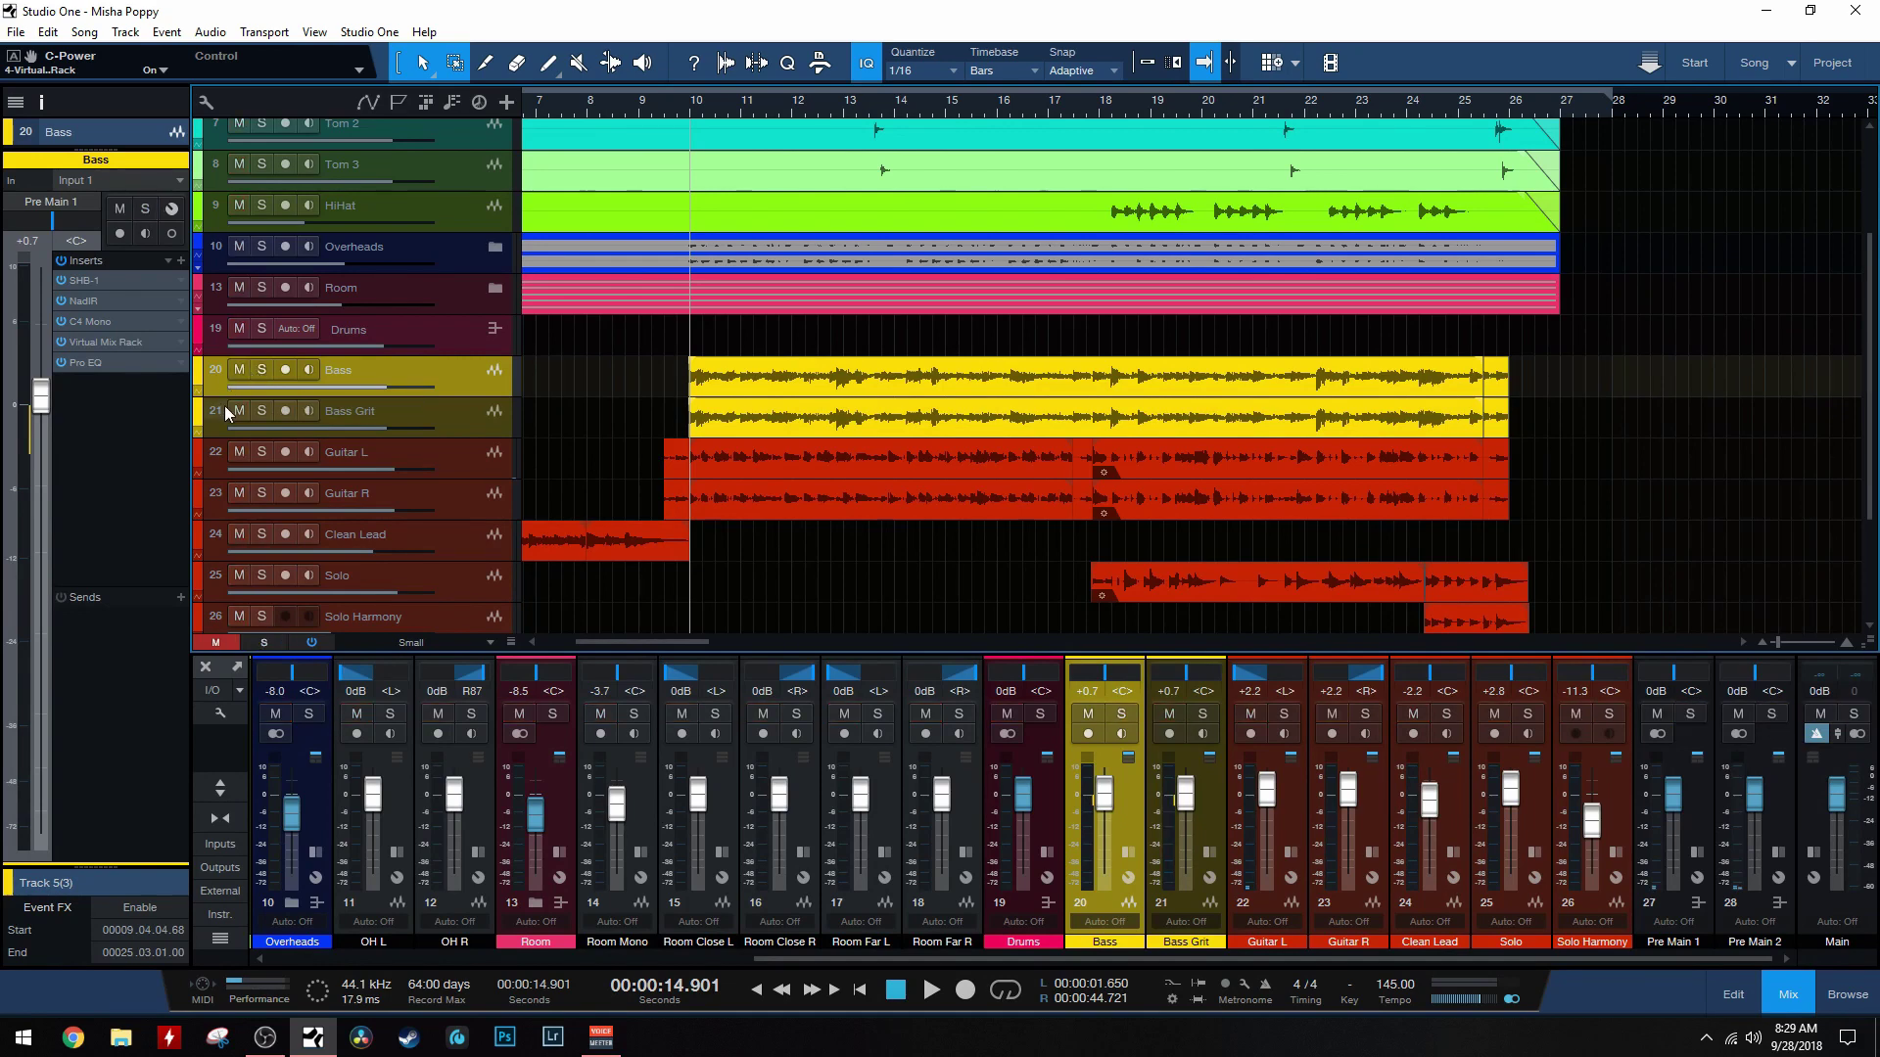
click(226, 405)
key(ctrl+w)
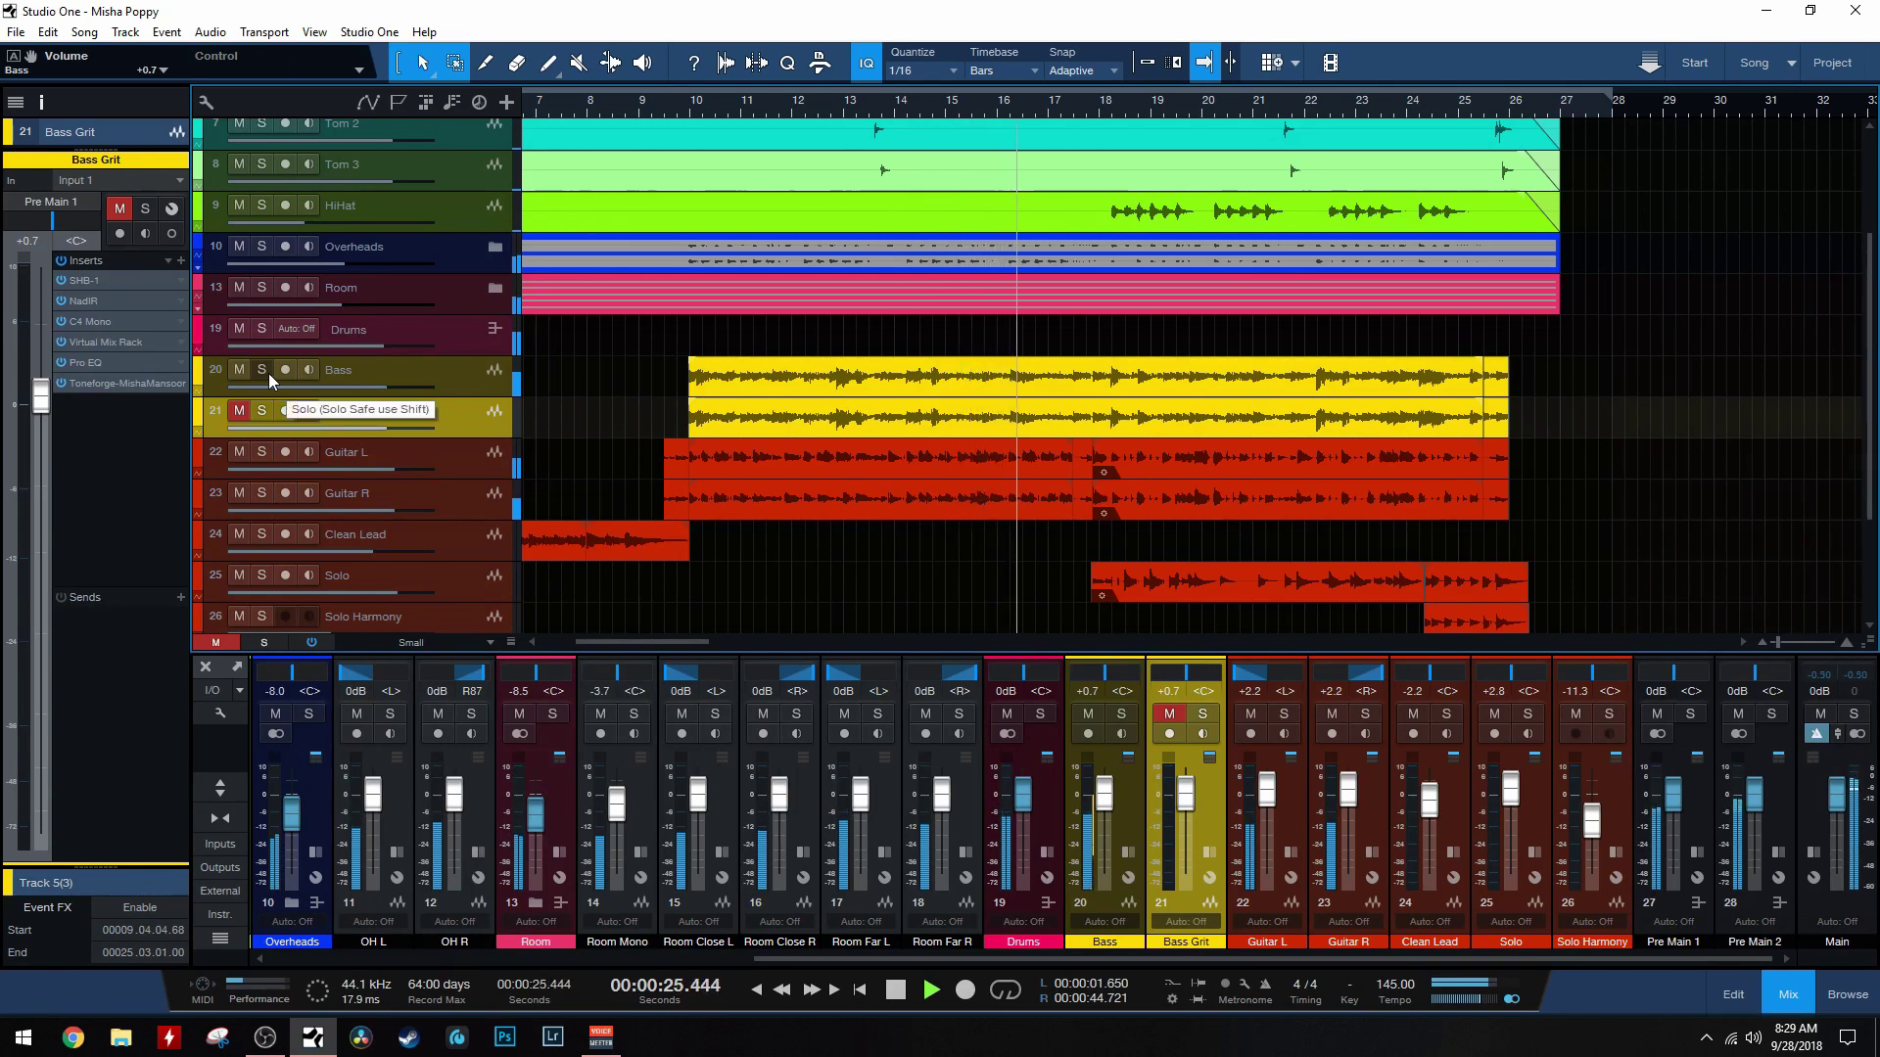
key(space)
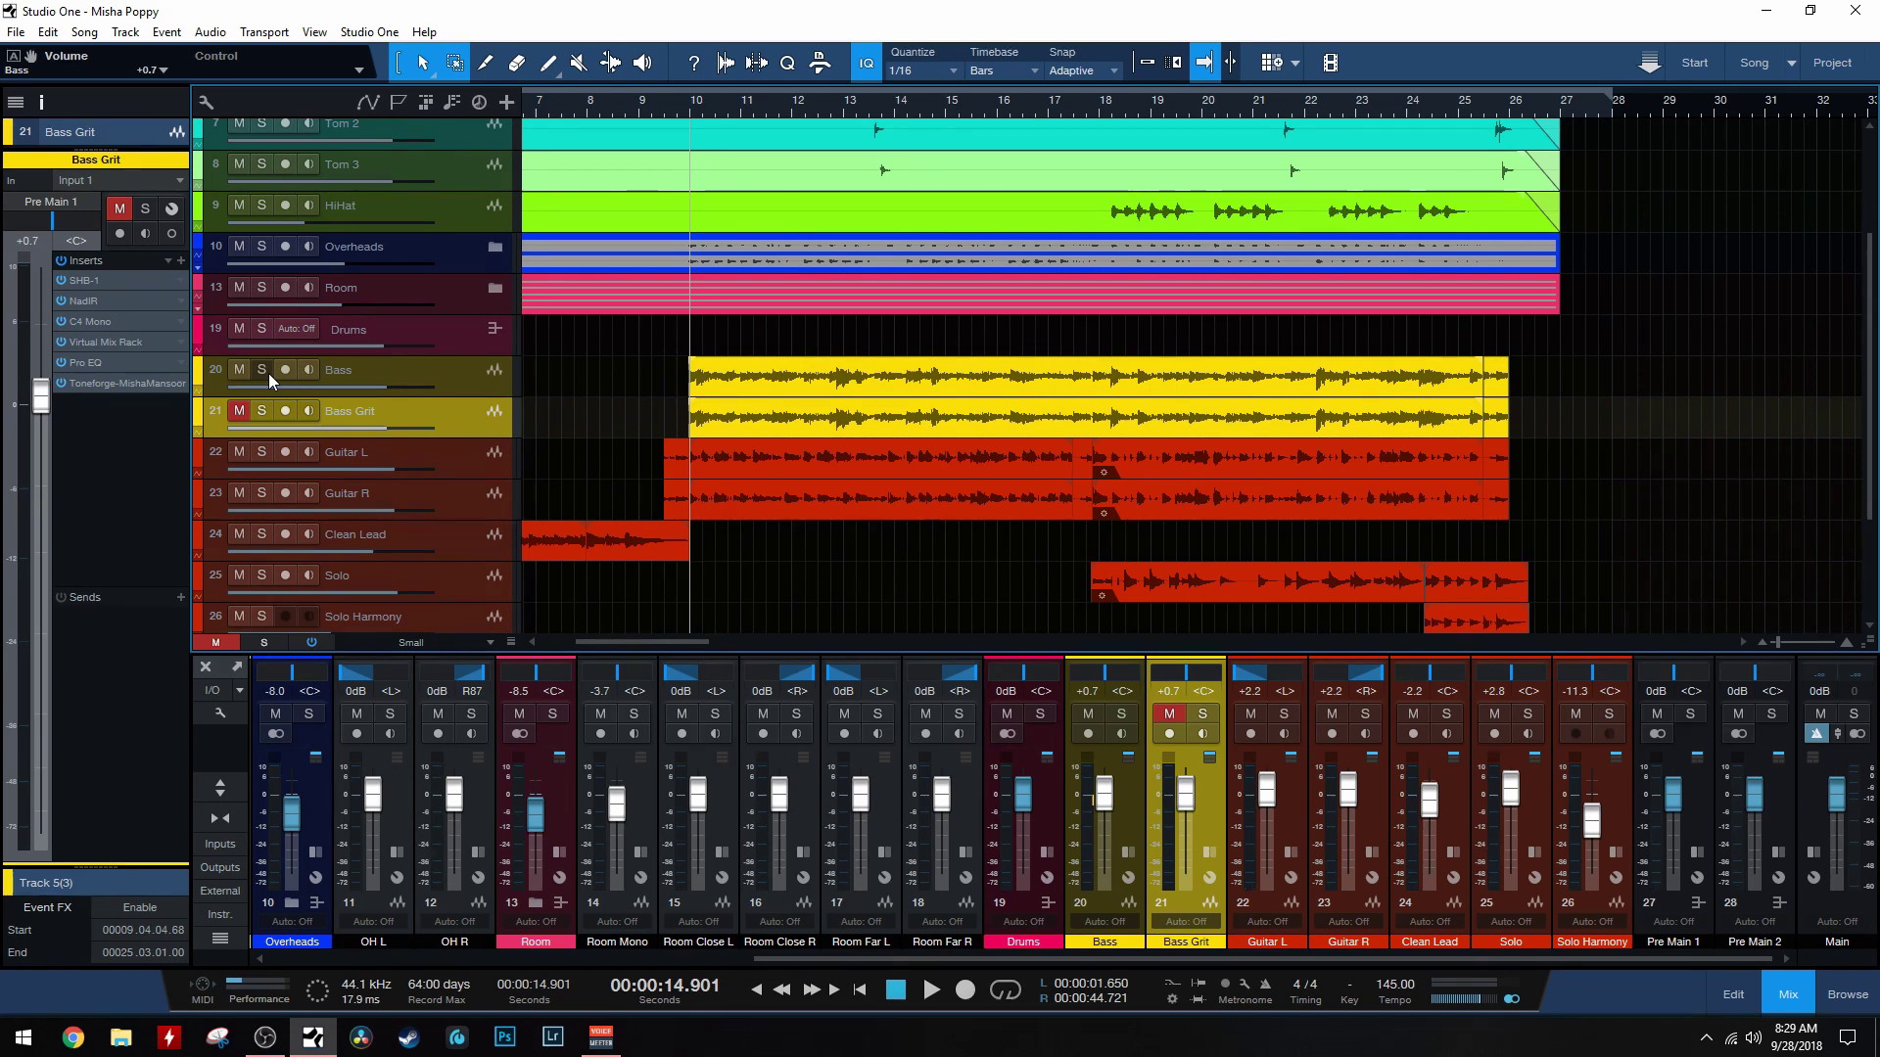
click(239, 411)
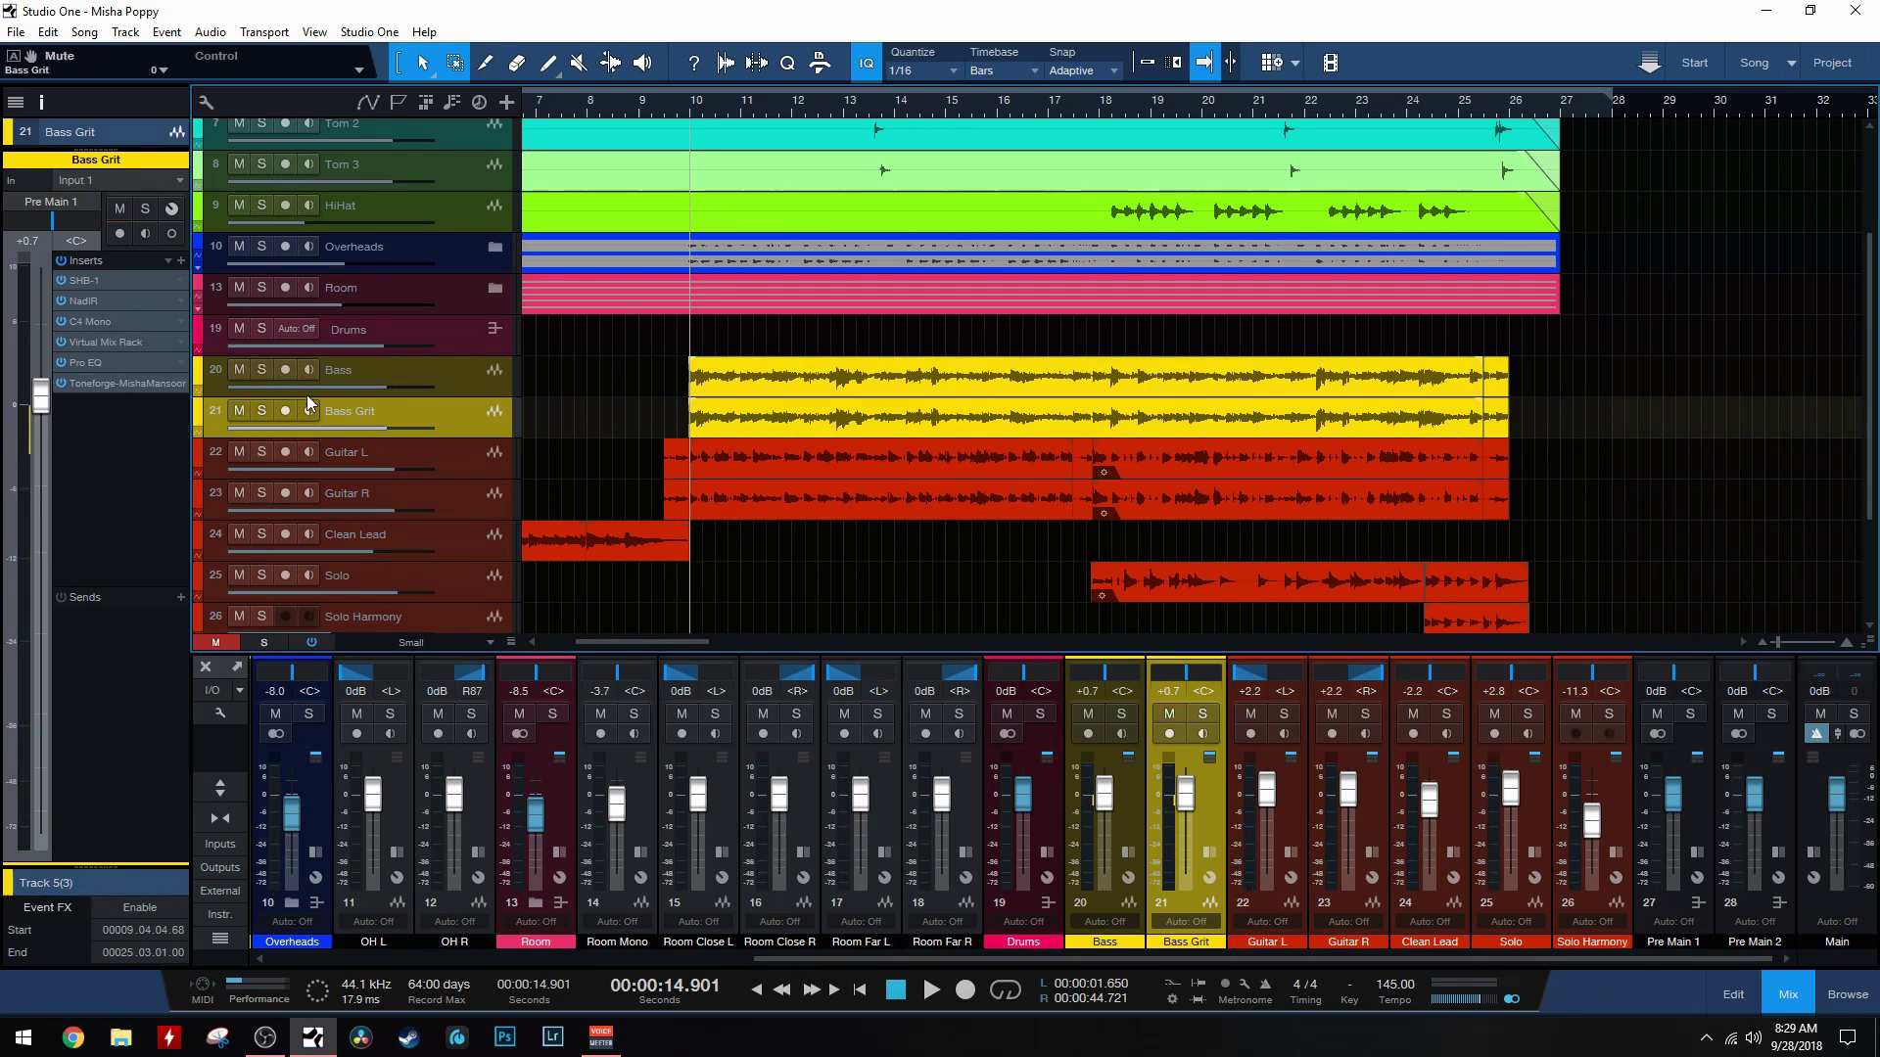
Step: Solo the Bass Grit track and open its Toneforge - Misha Mansoor insert
click(464, 382)
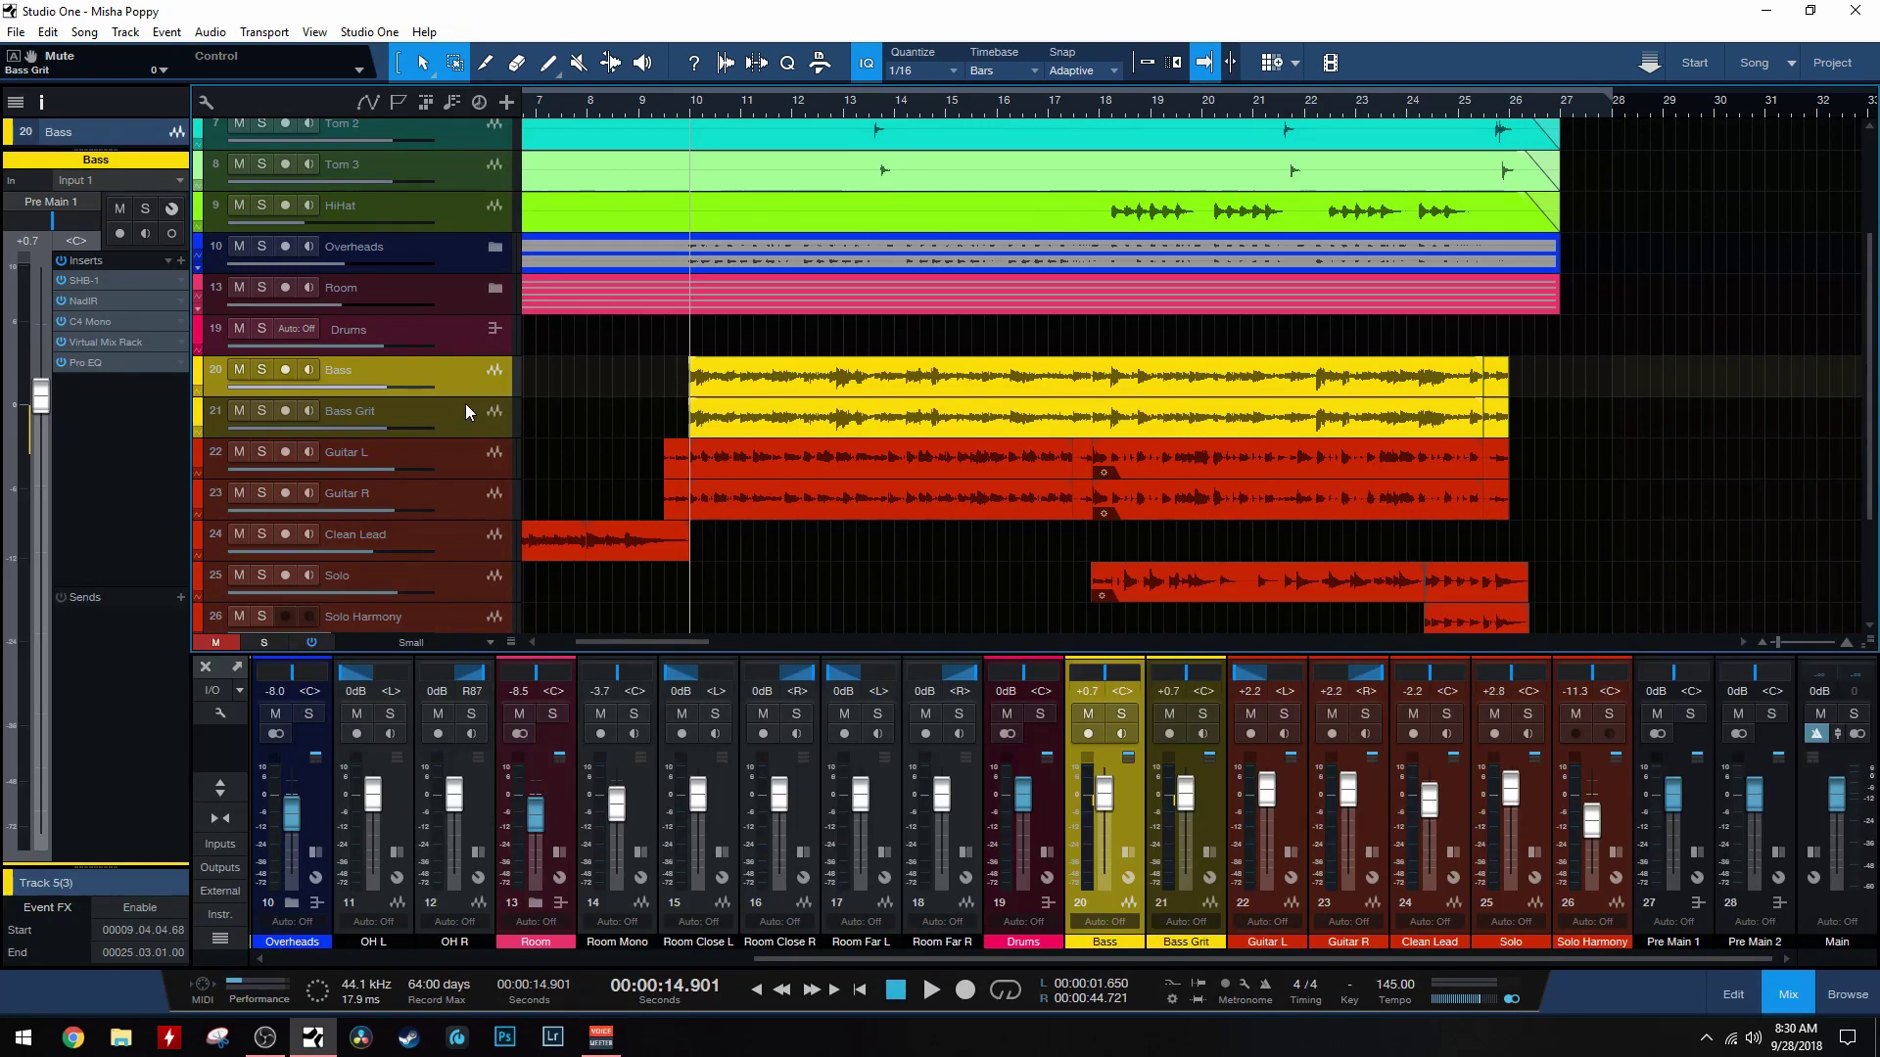
click(466, 403)
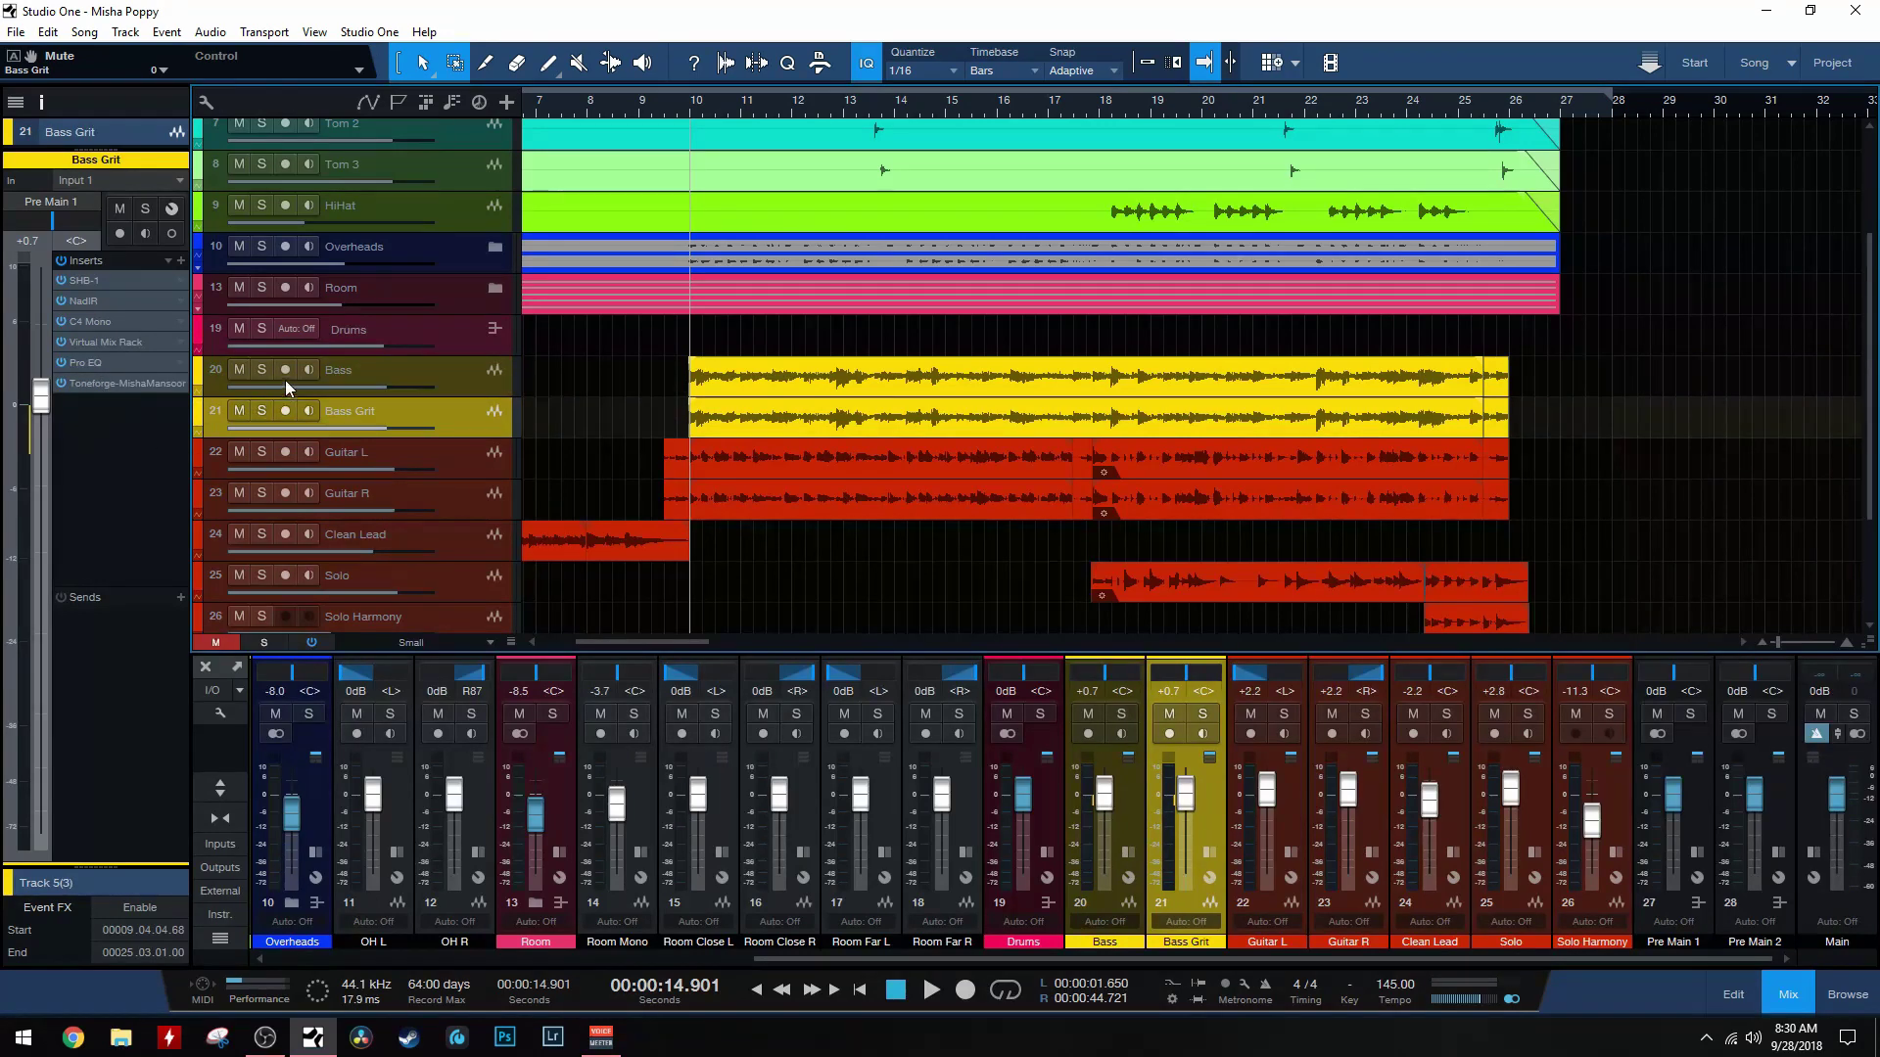
key(s)
double_click(150, 383)
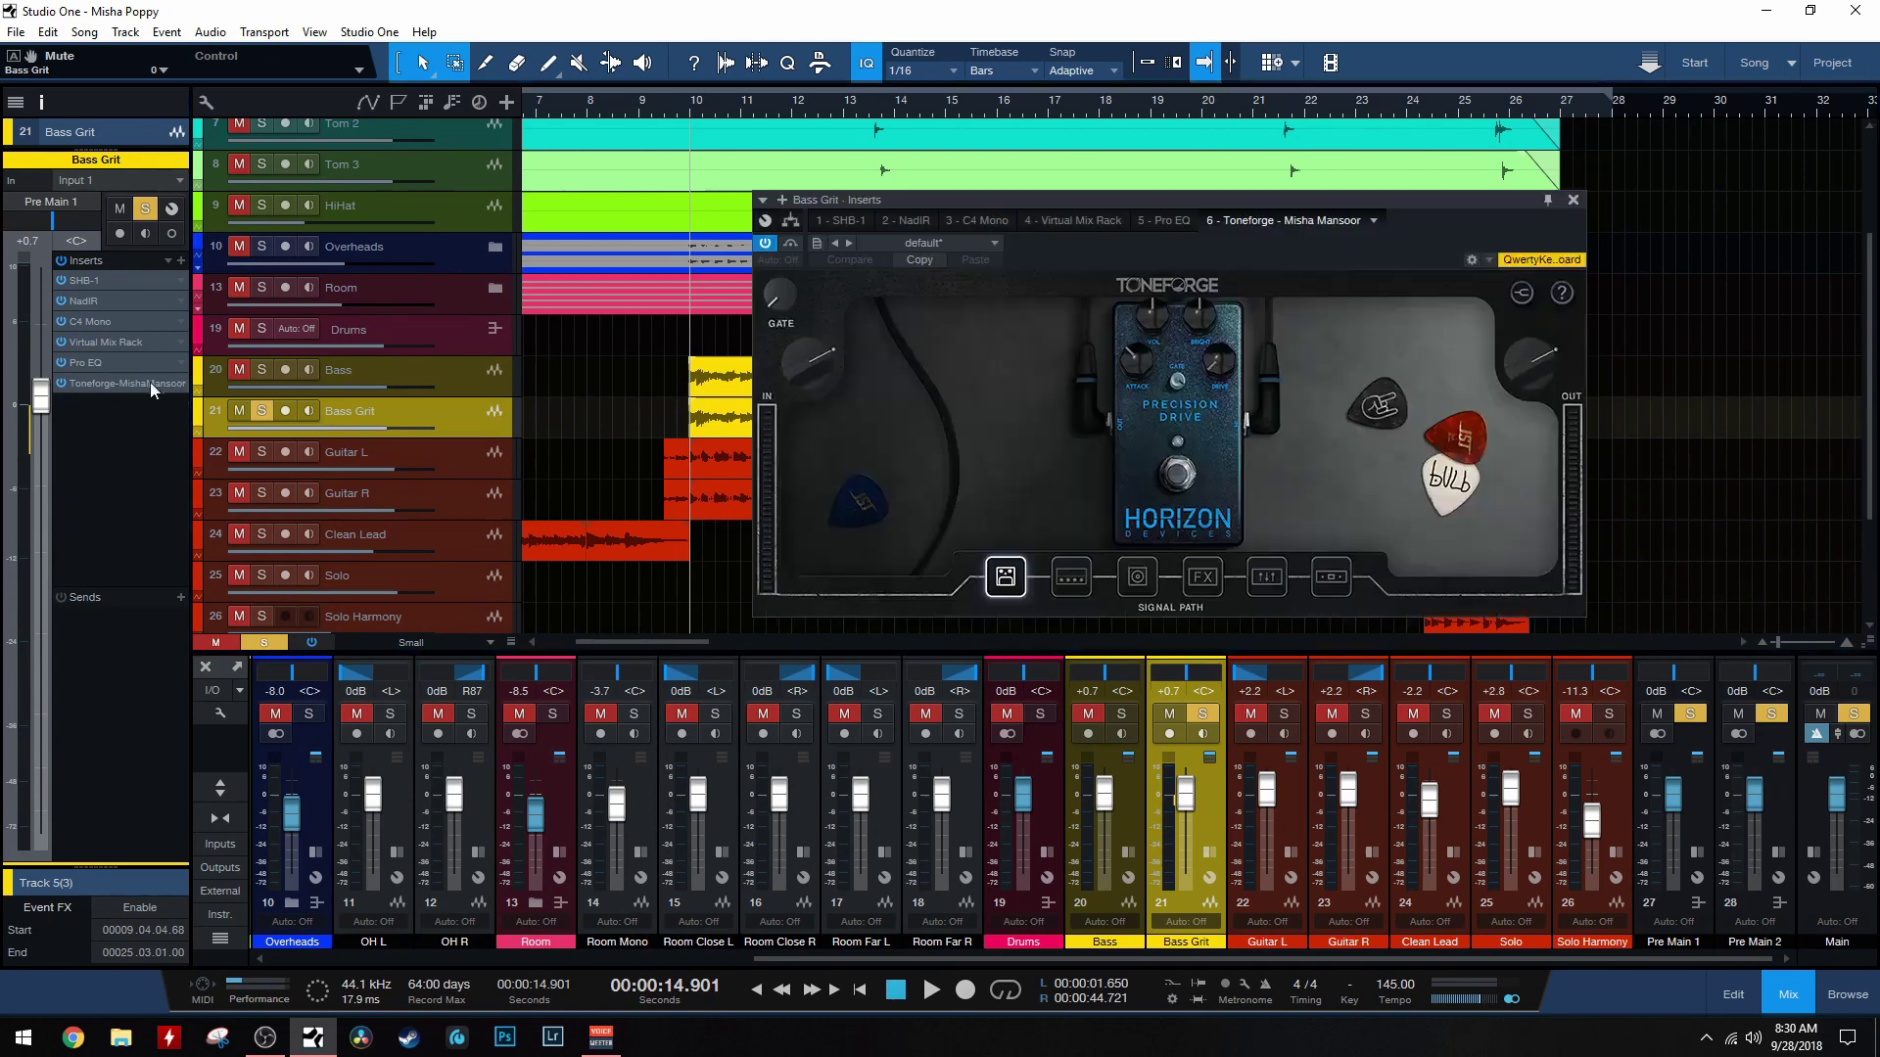
drag(1153, 199, 819, 167)
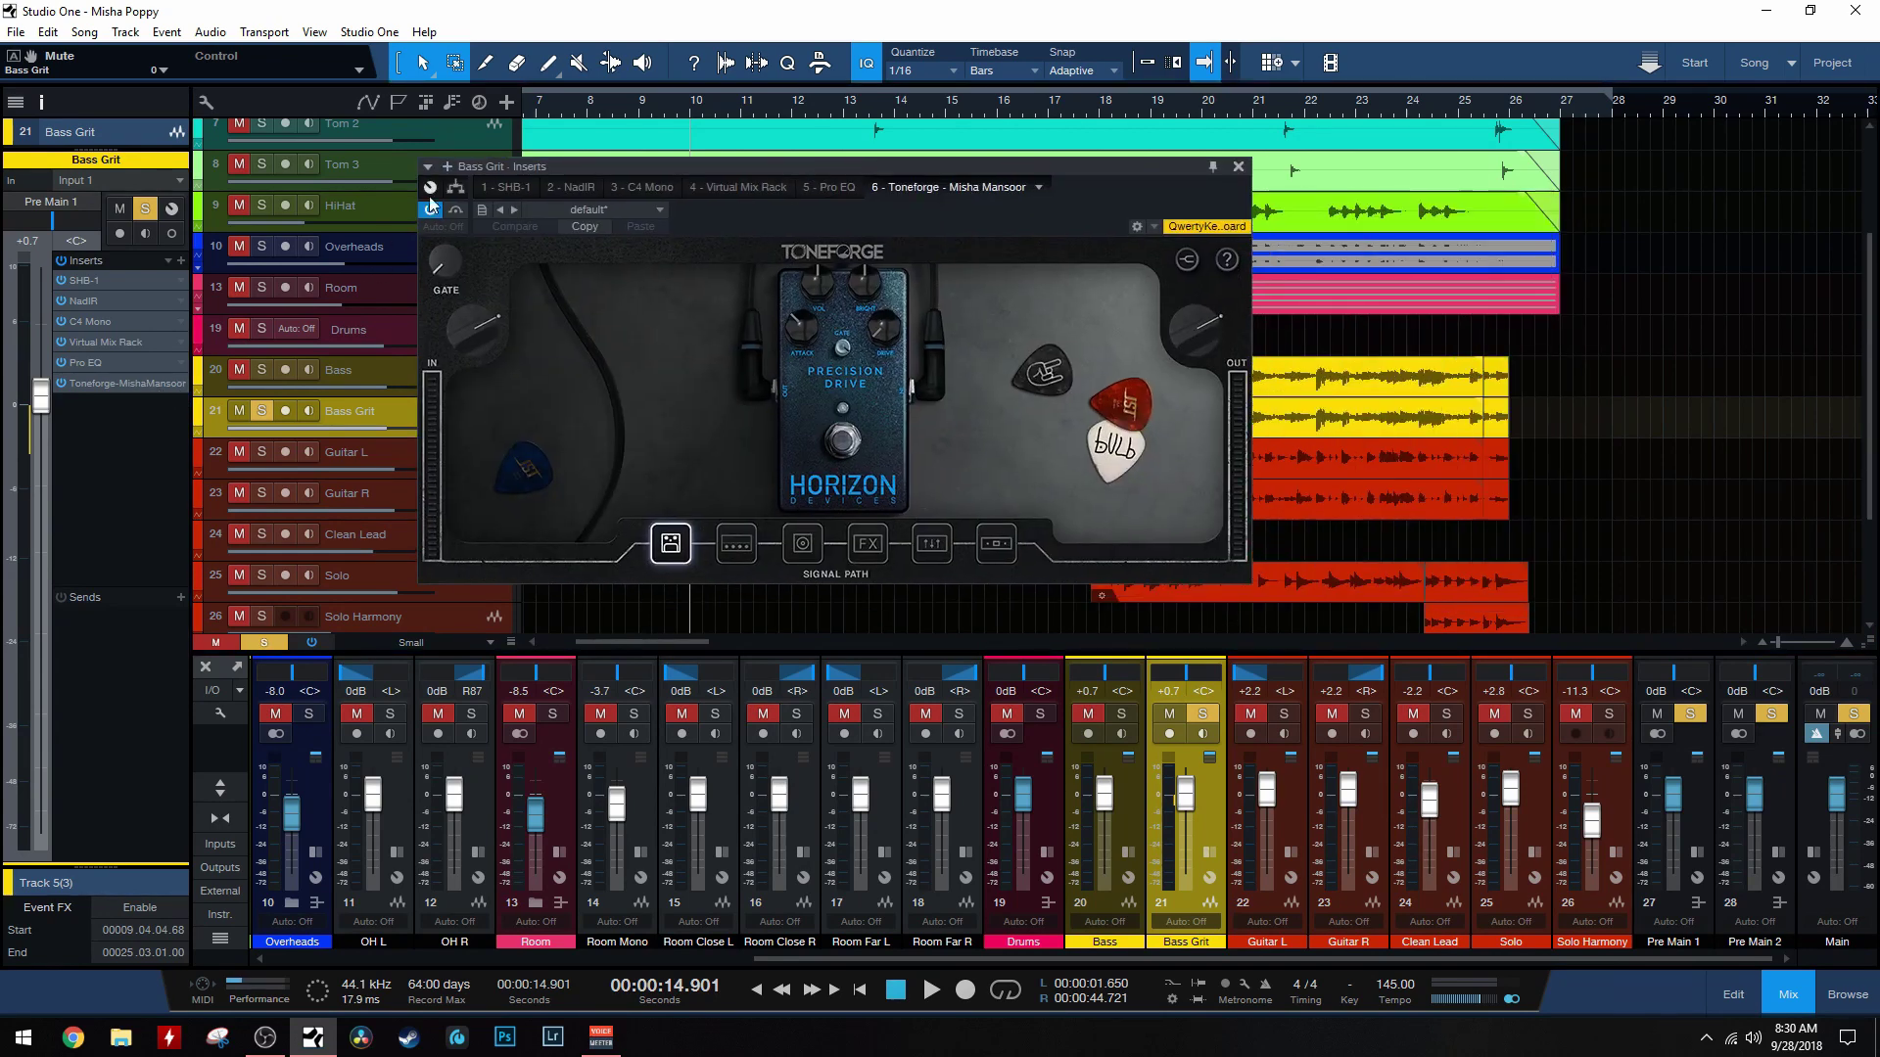
Step: Show Toneforge's amp section and compare the insert bypassed and active during Bass Grit playback, leaving it enabled
click(736, 545)
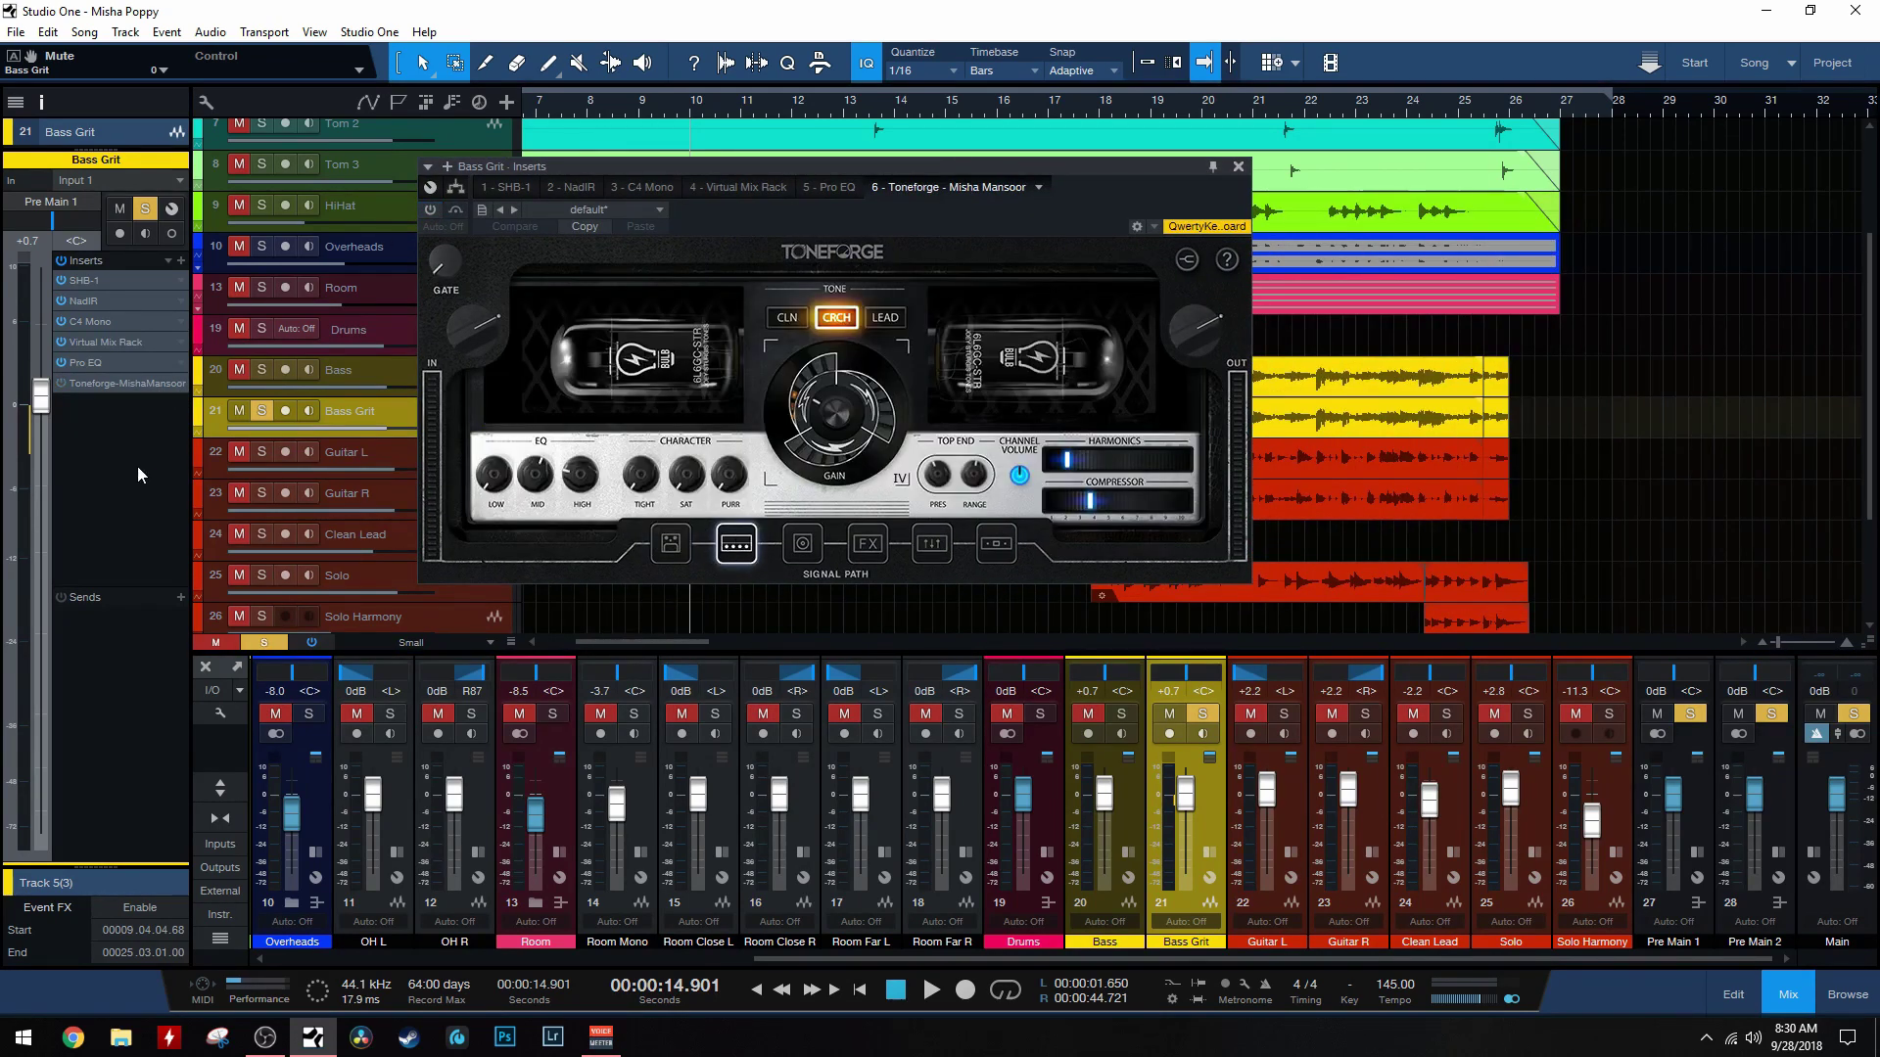
key(space)
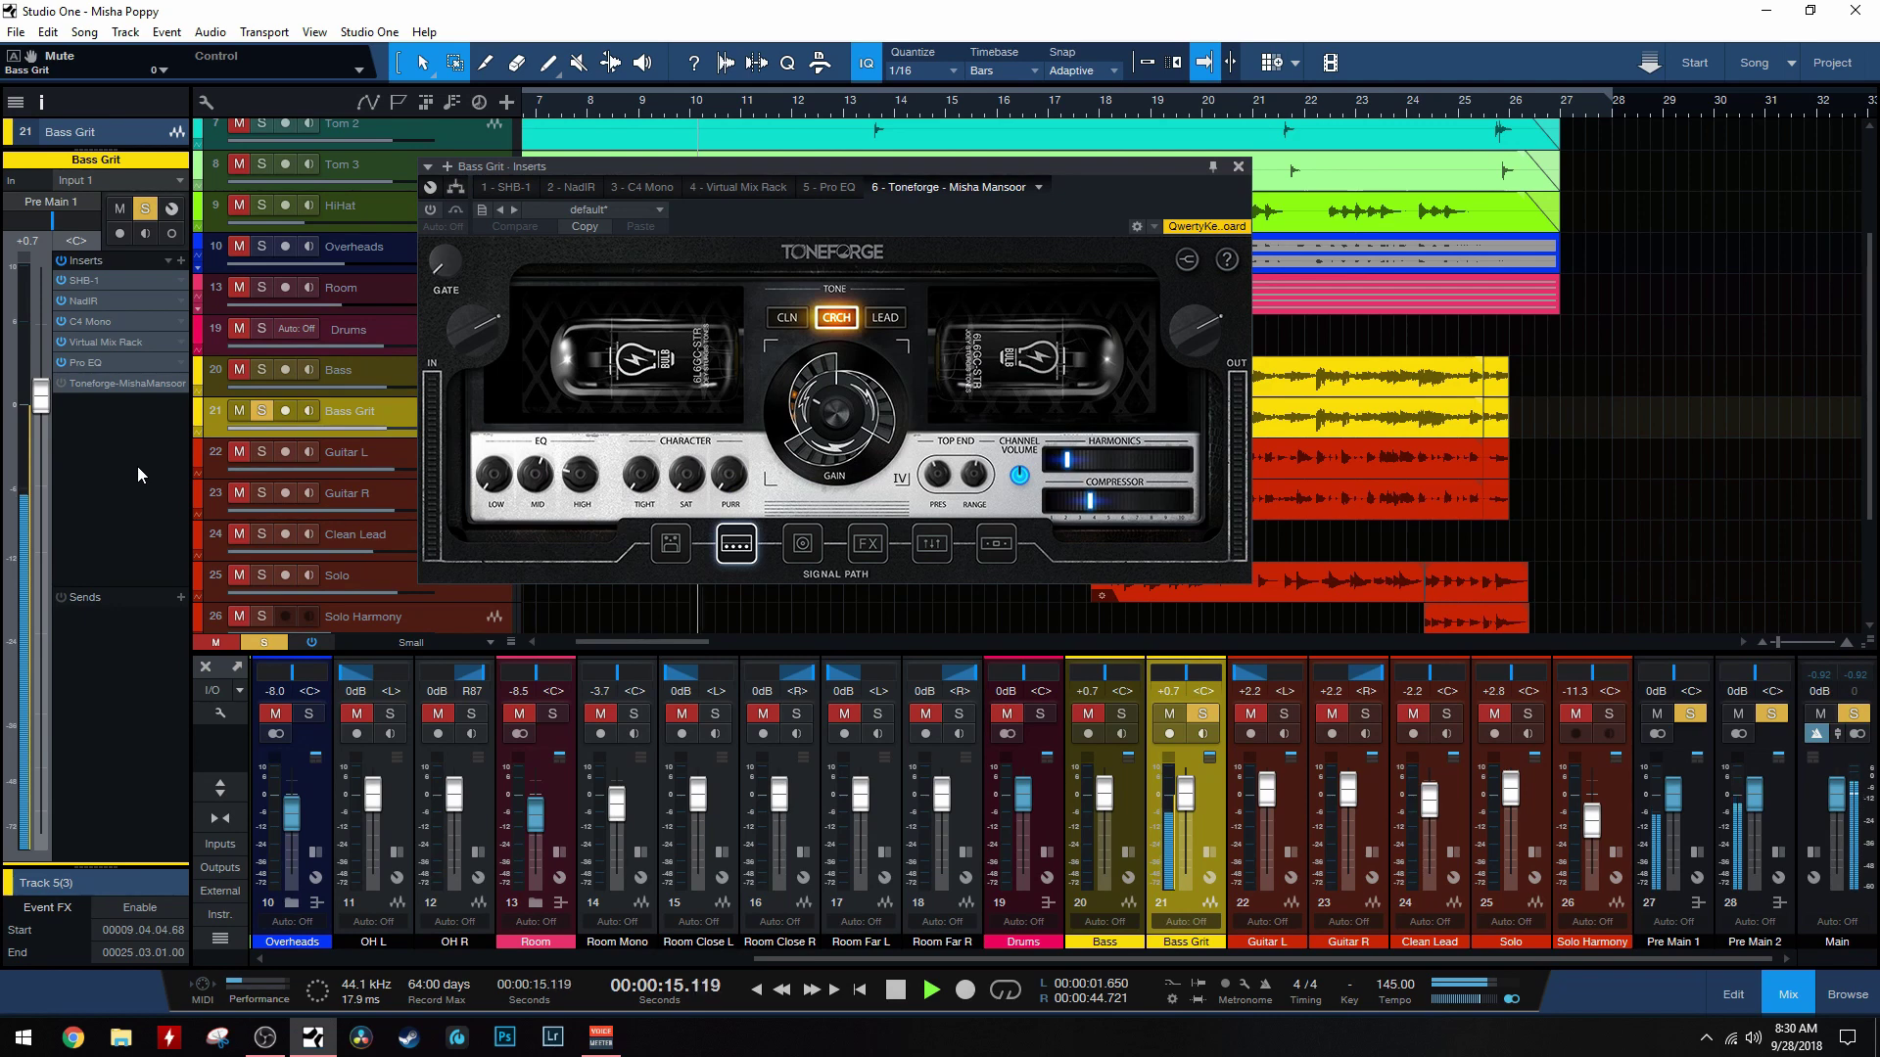
click(59, 384)
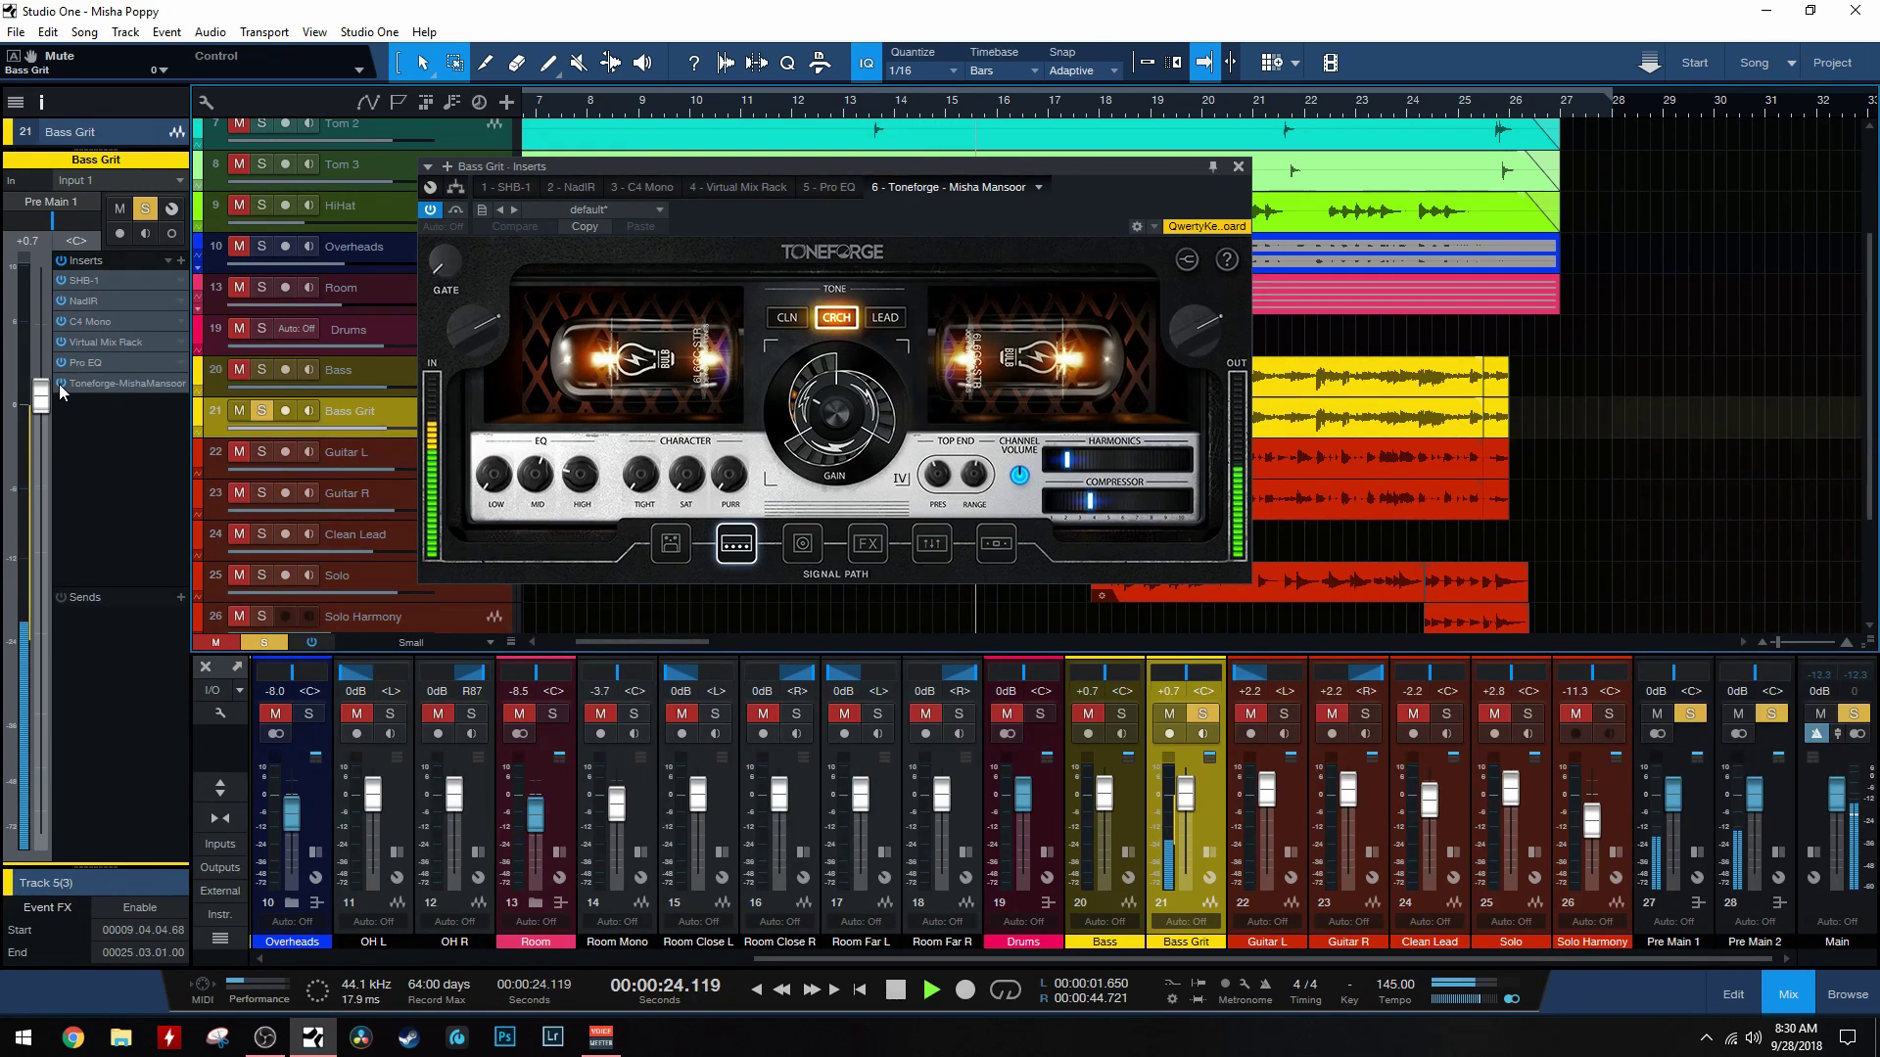
key(space)
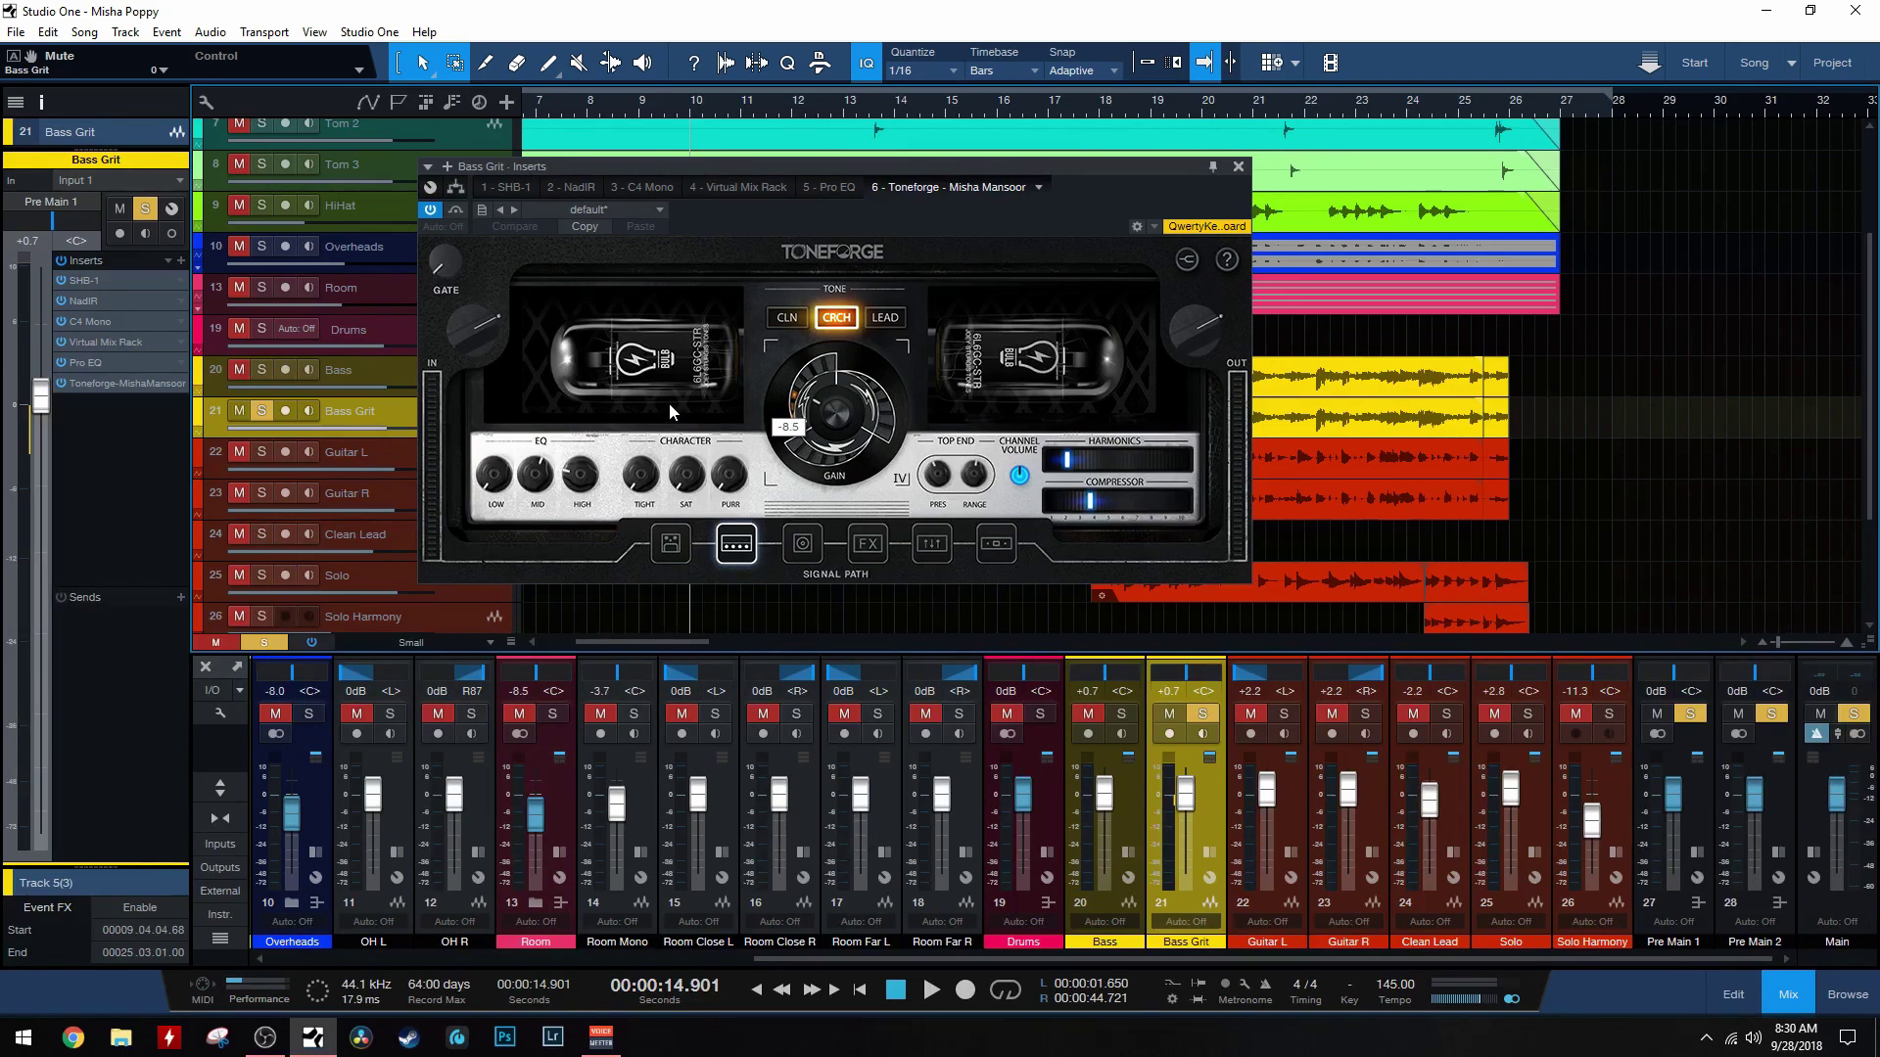
Step: Examine Toneforge's signal path on Bass Grit: the Precision Drive pedal, amp controls, matched cab and FX pedals
click(675, 545)
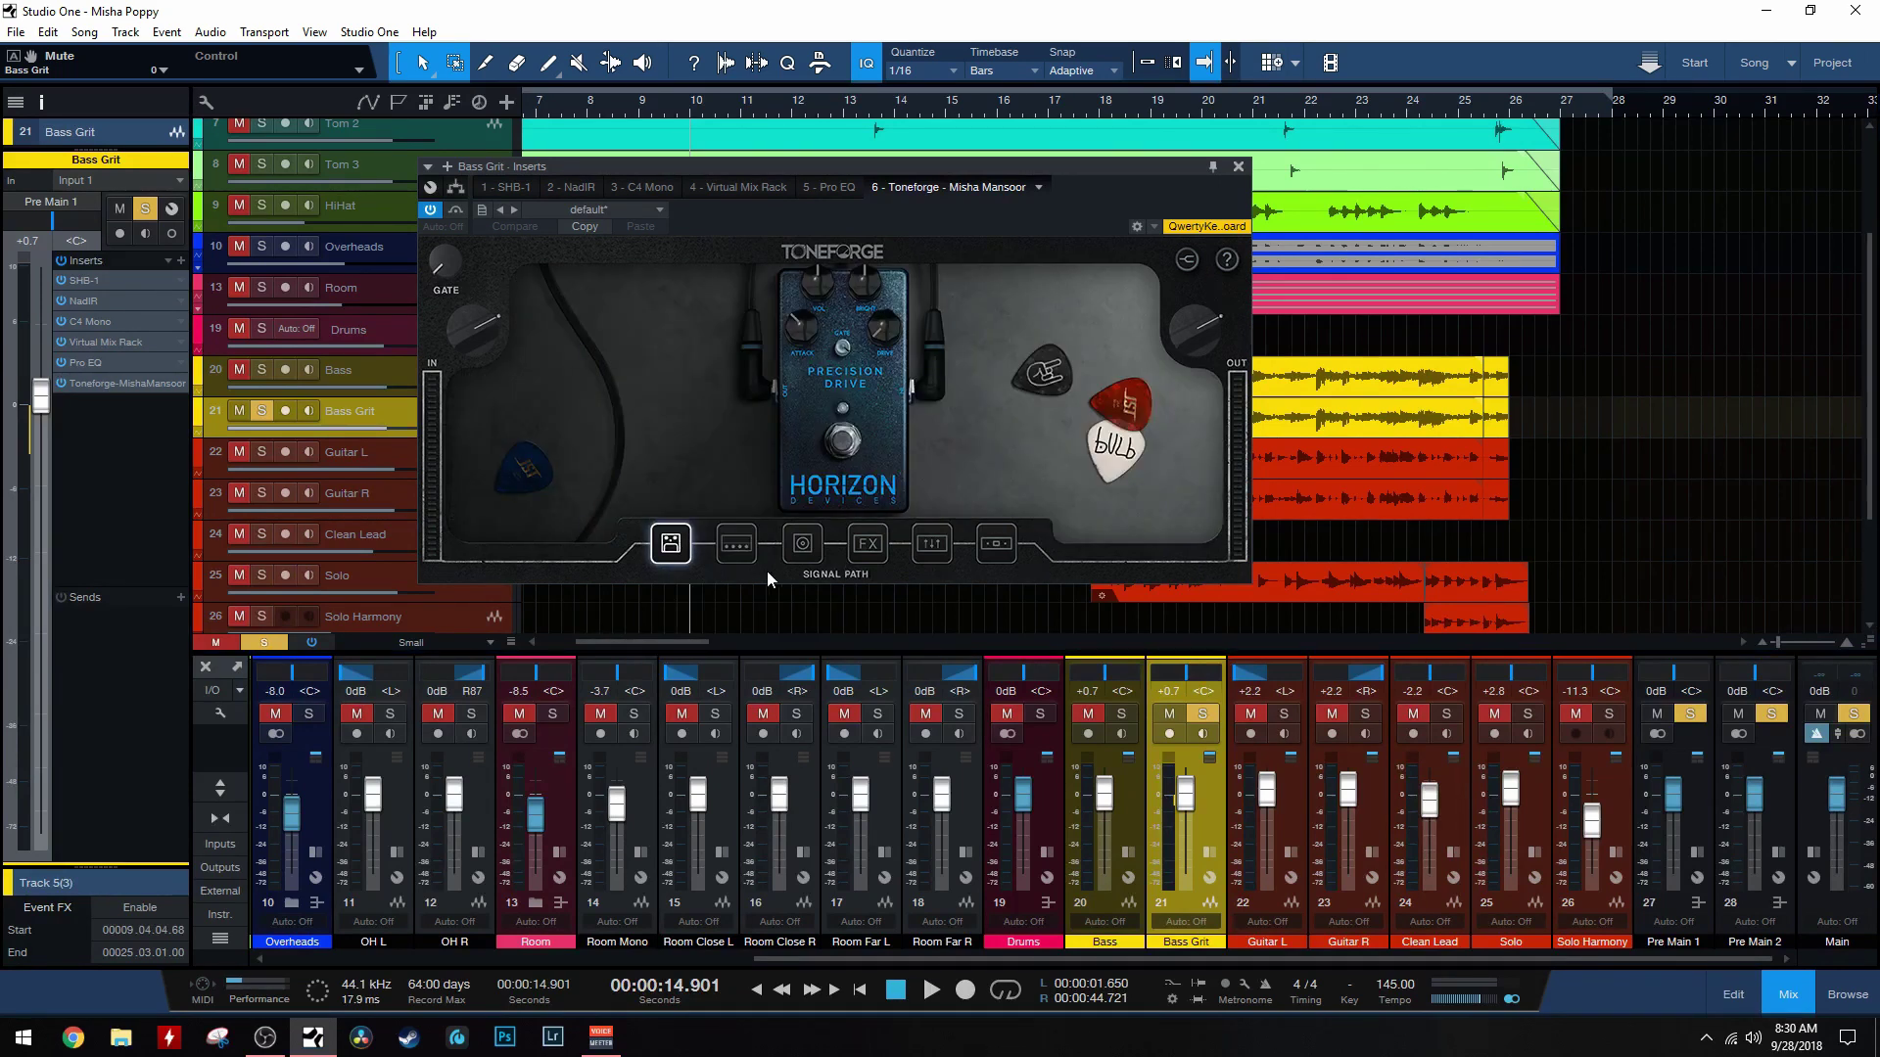
click(736, 545)
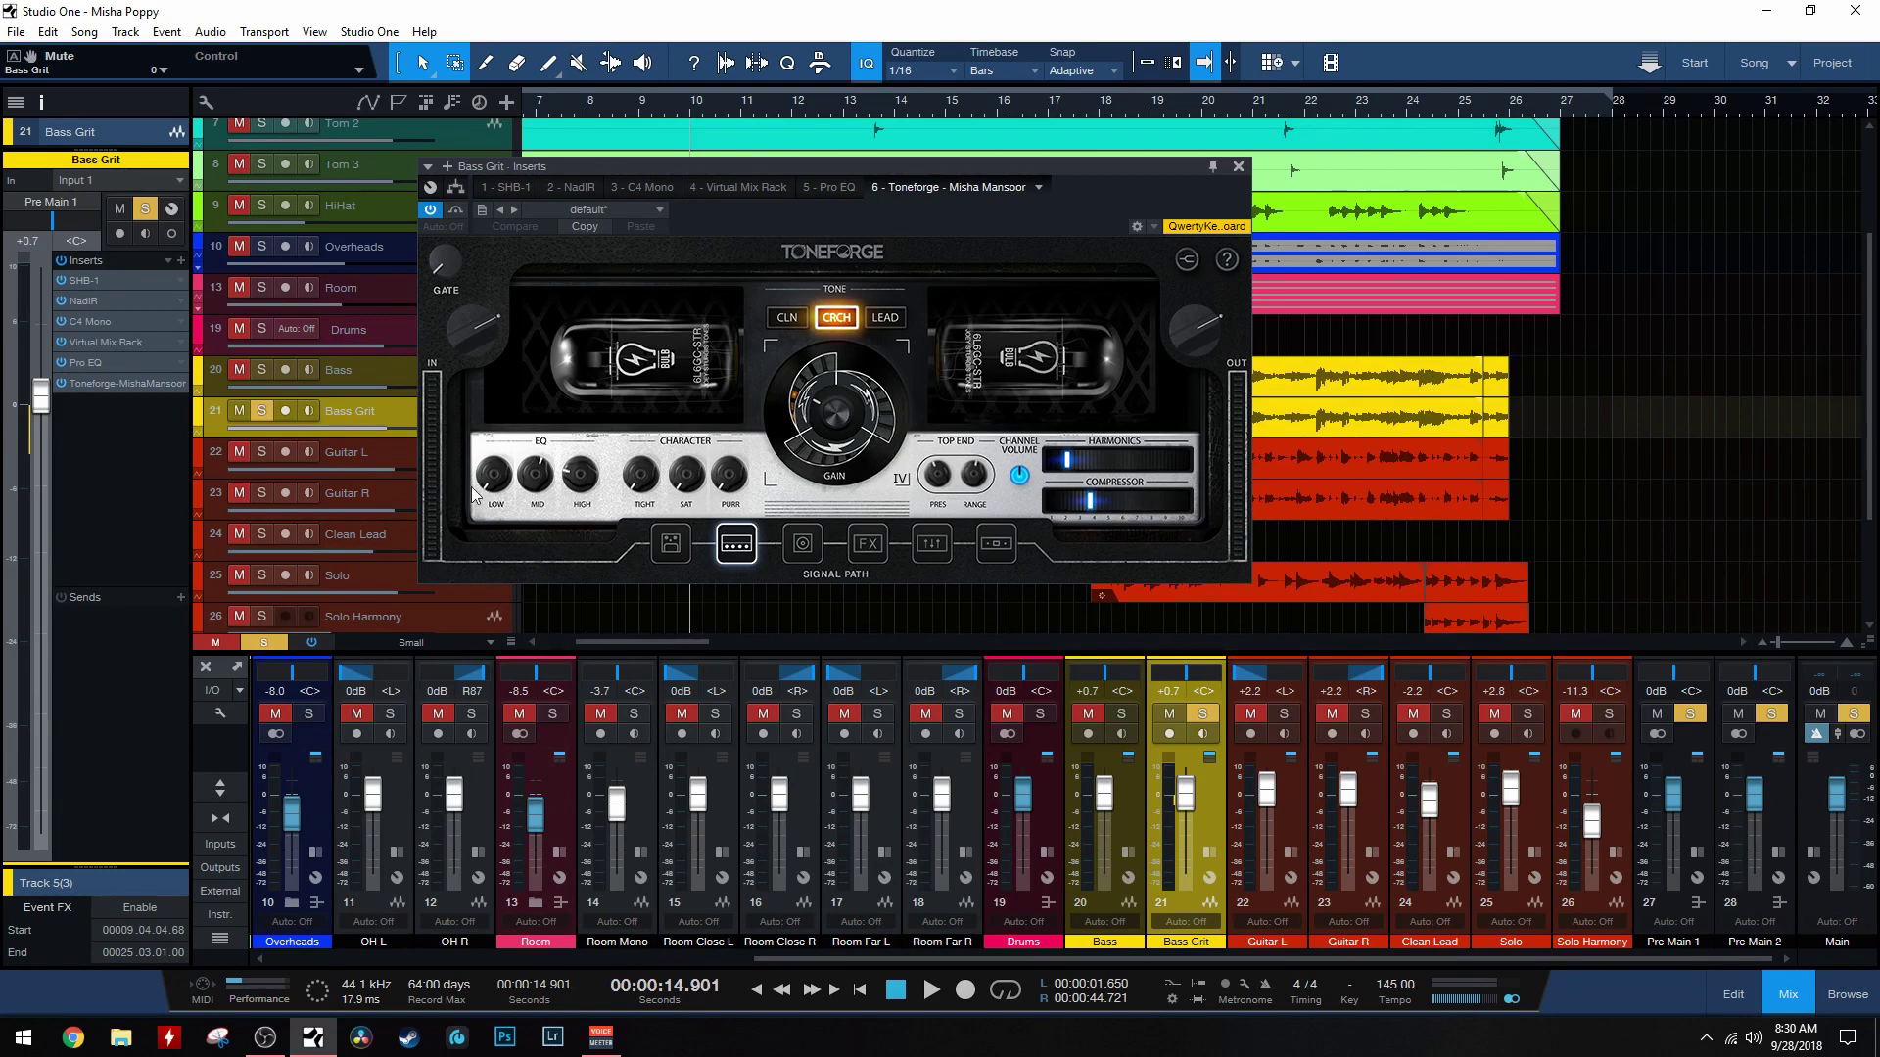
mouse_move(480, 481)
mouse_move(537, 476)
mouse_move(942, 484)
mouse_move(1066, 460)
mouse_move(1045, 501)
click(801, 544)
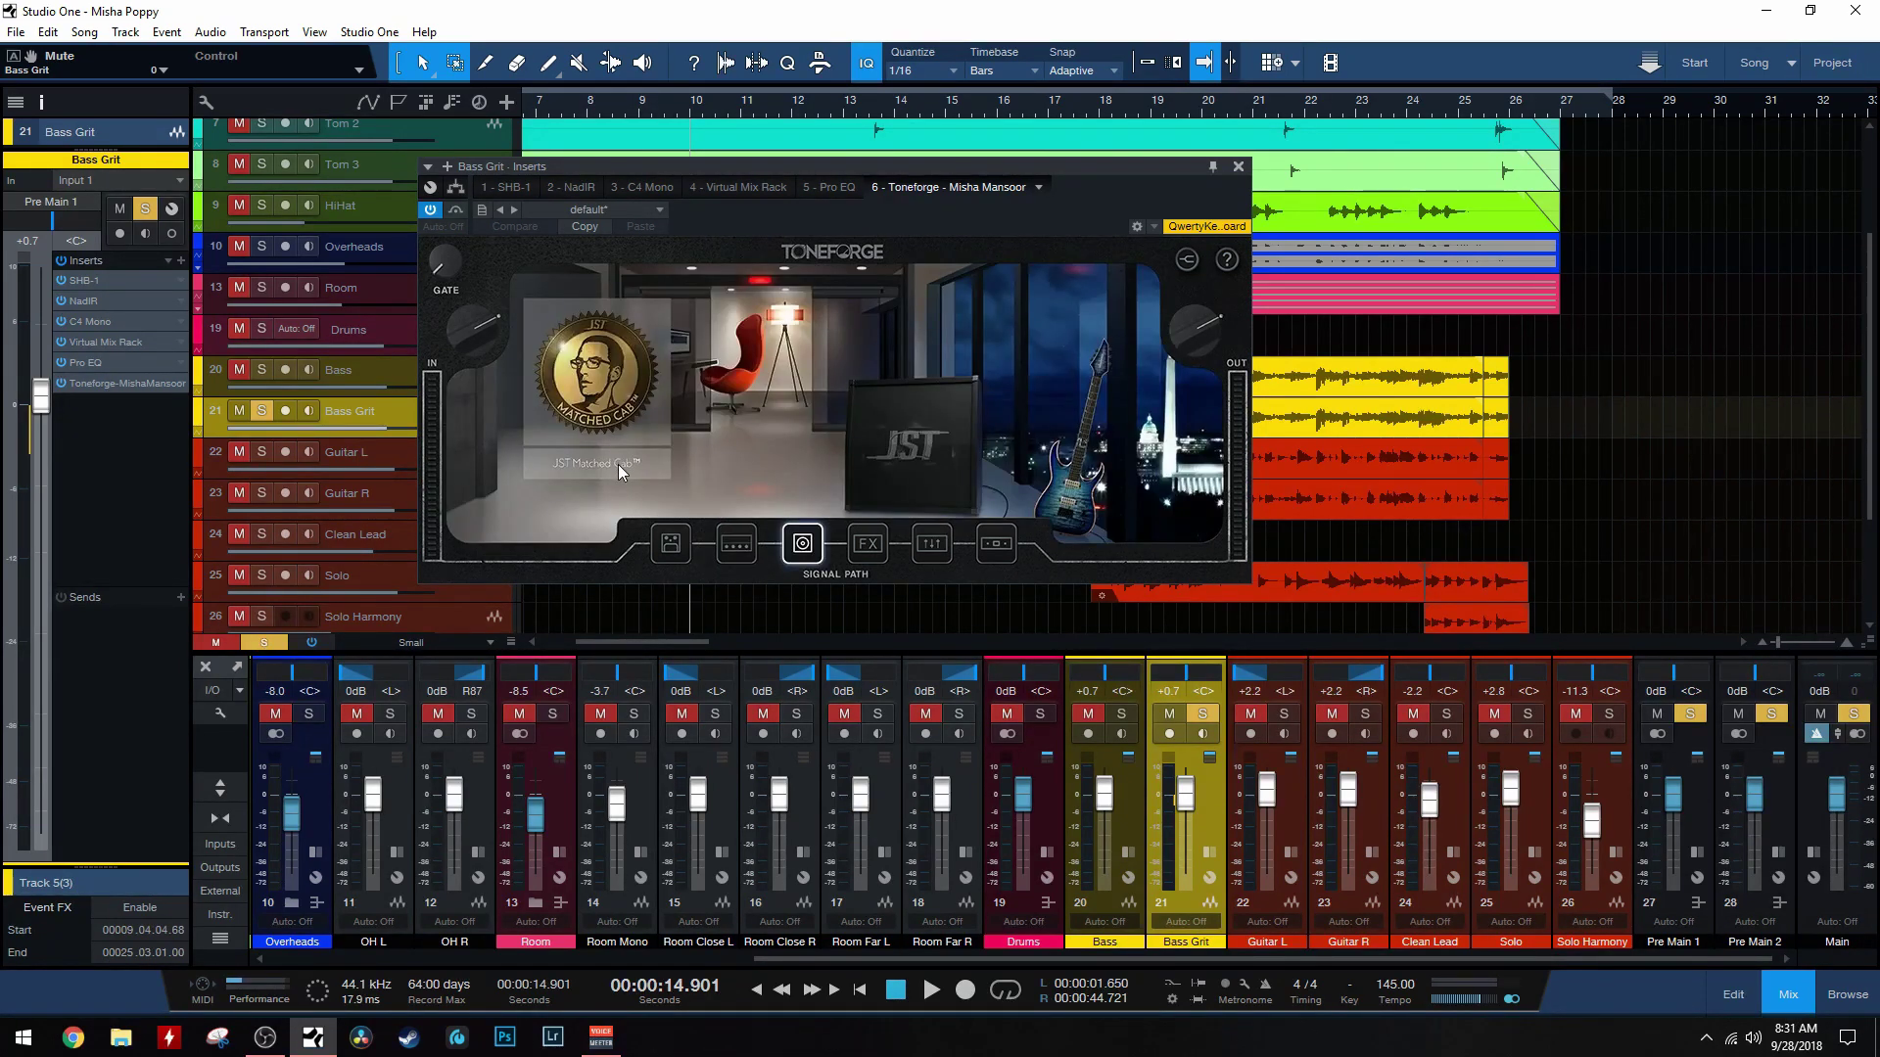
click(869, 544)
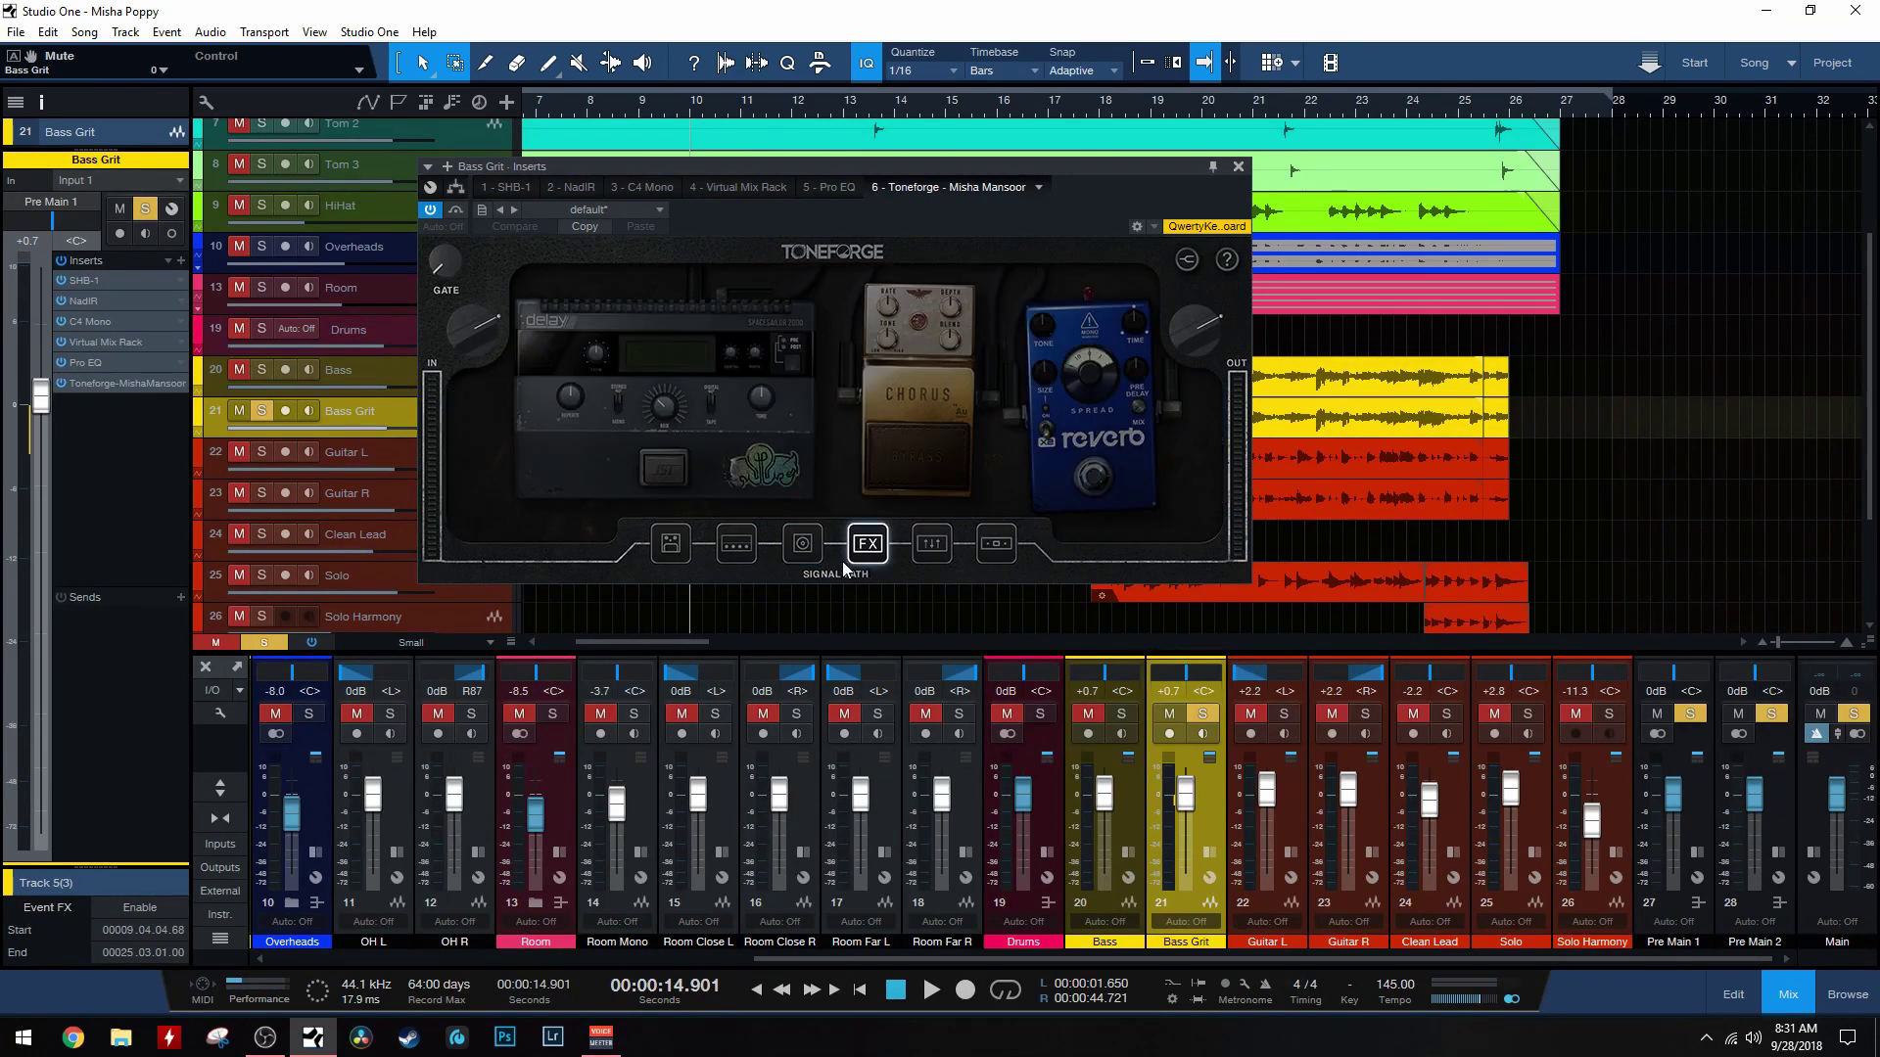
Step: Show Toneforge's parametric EQ on Bass Grit and compare it bypassed and active during playback, leaving it on
click(930, 541)
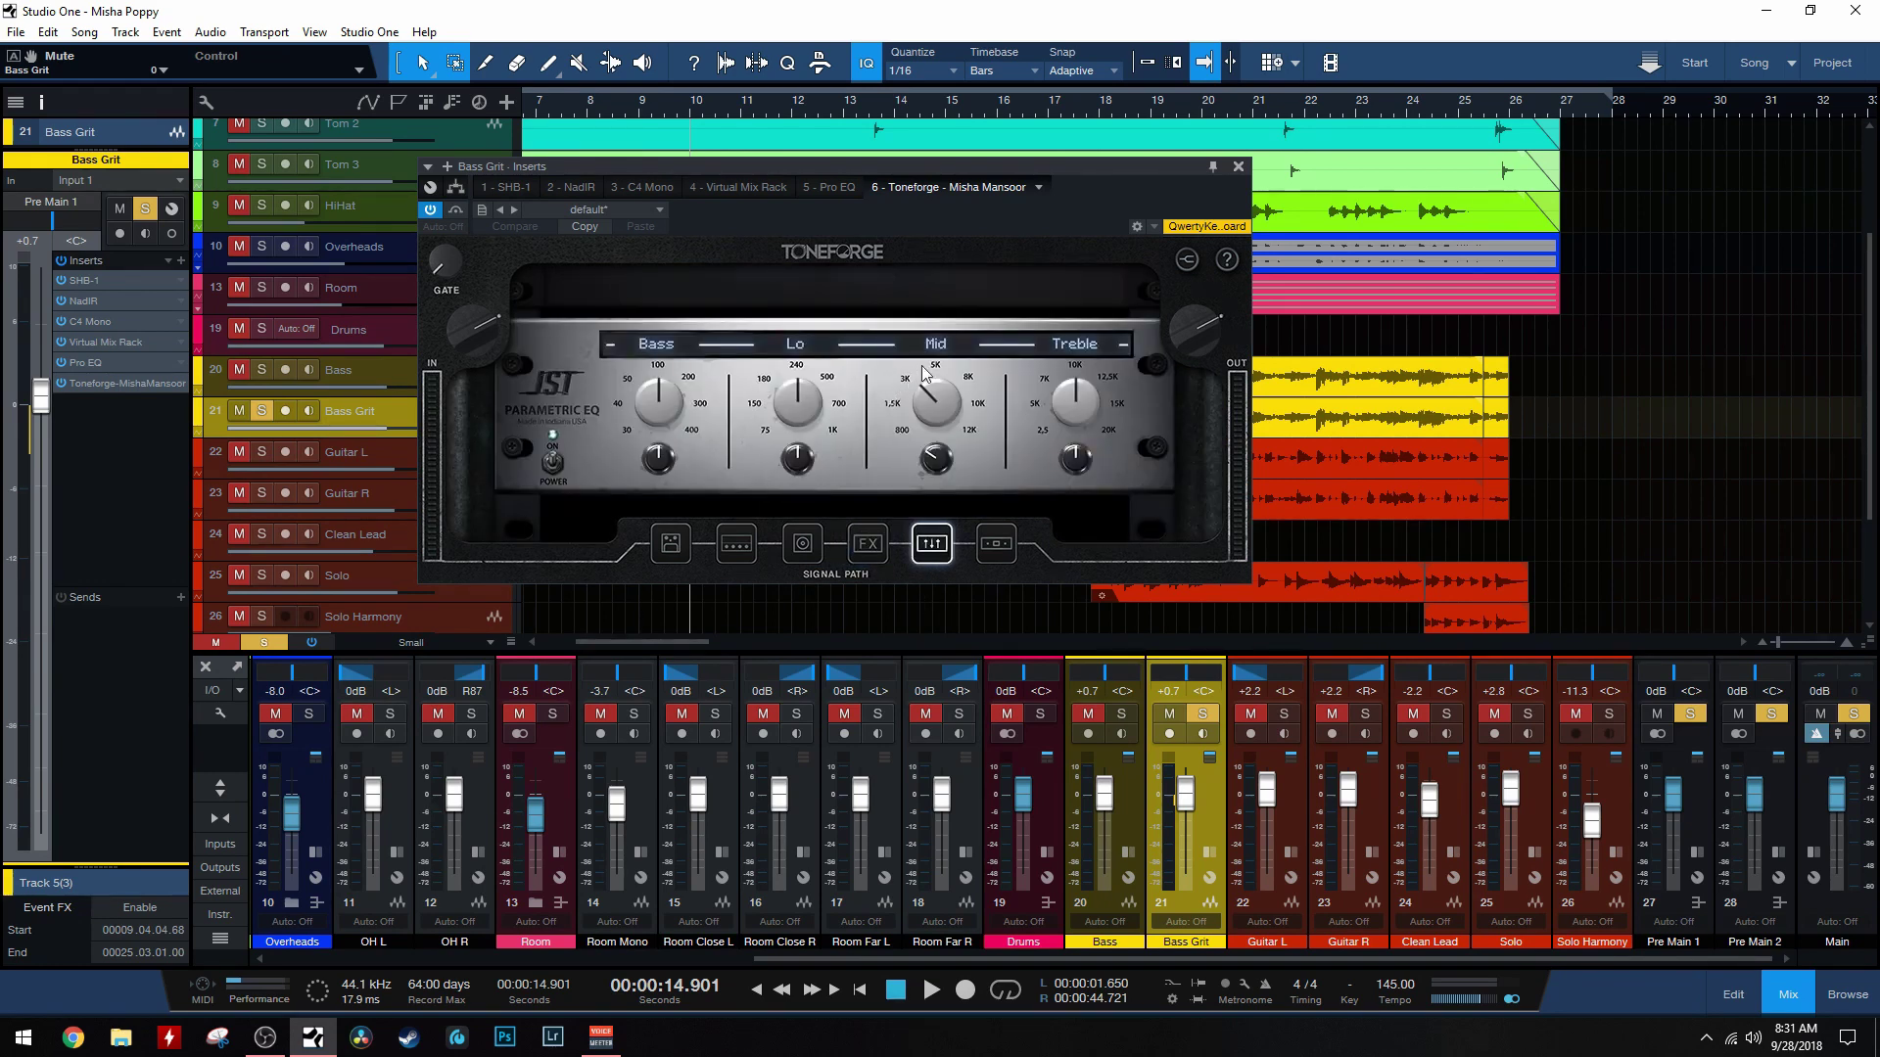
mouse_move(936, 395)
key(space)
click(555, 466)
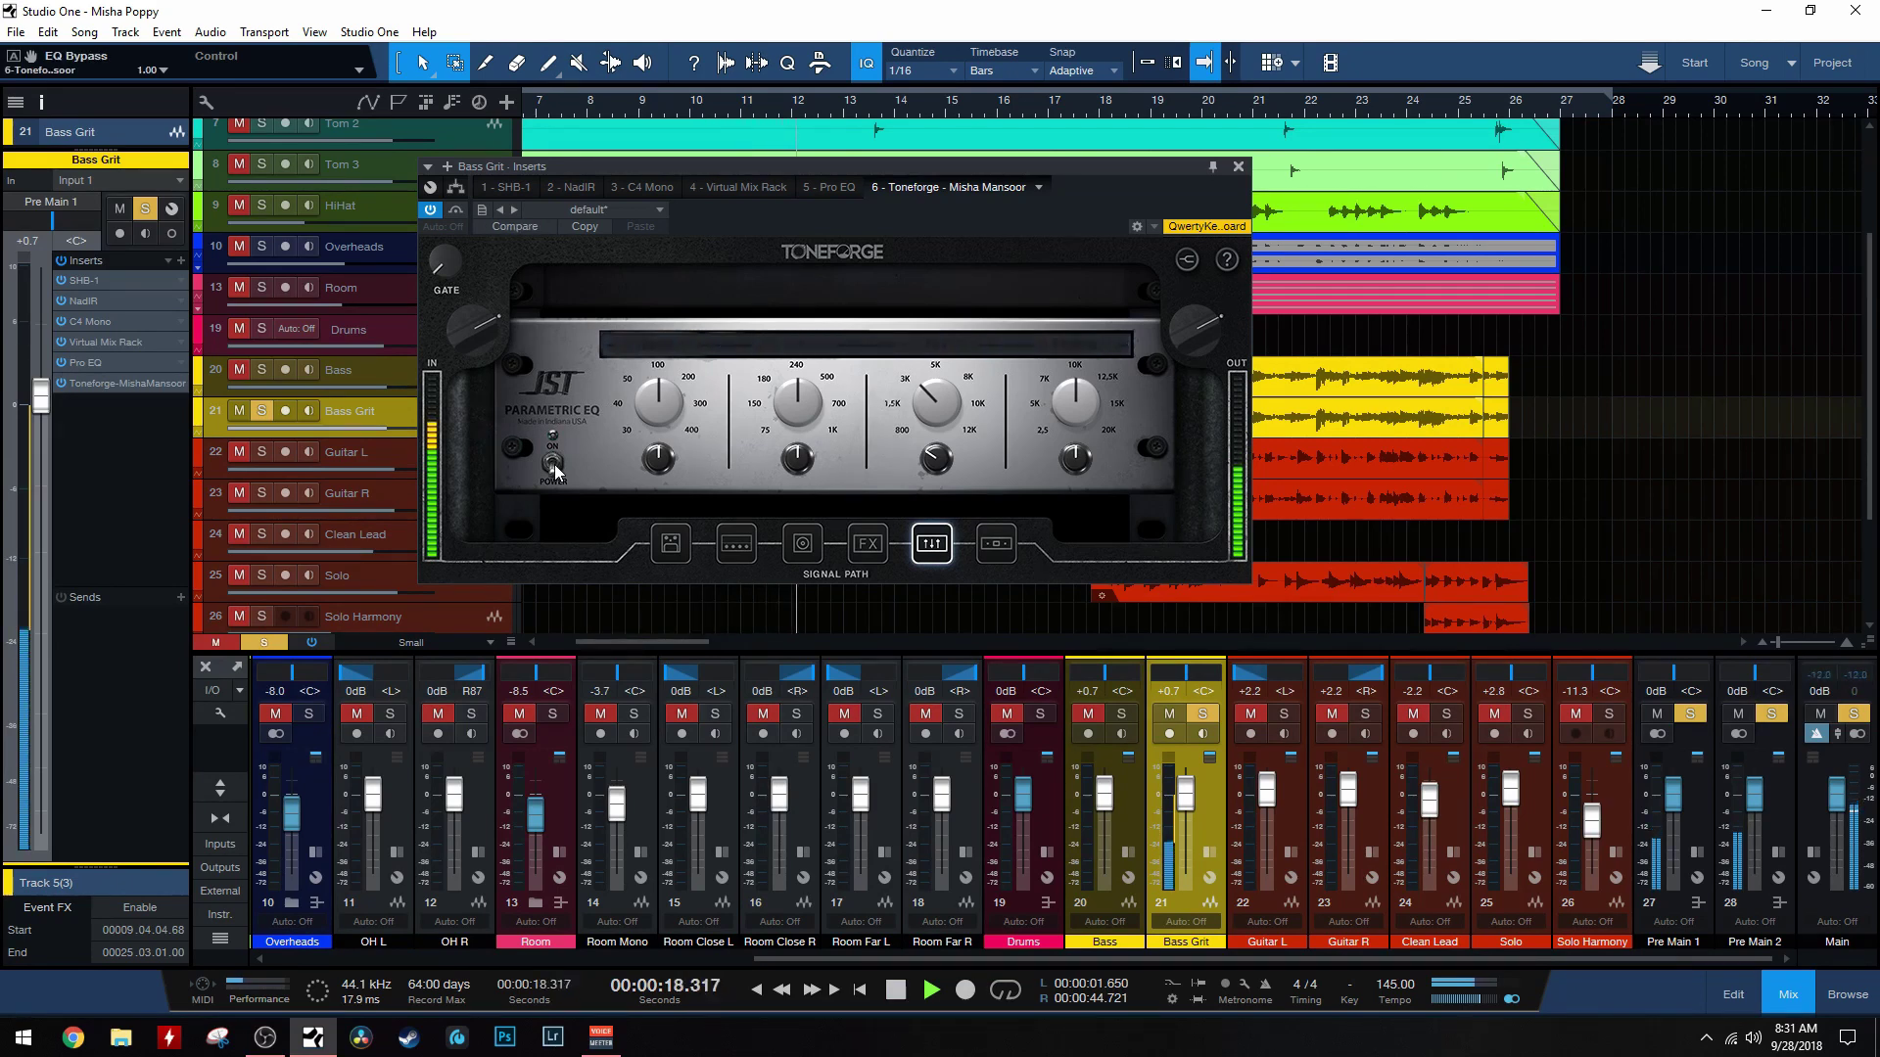
click(554, 466)
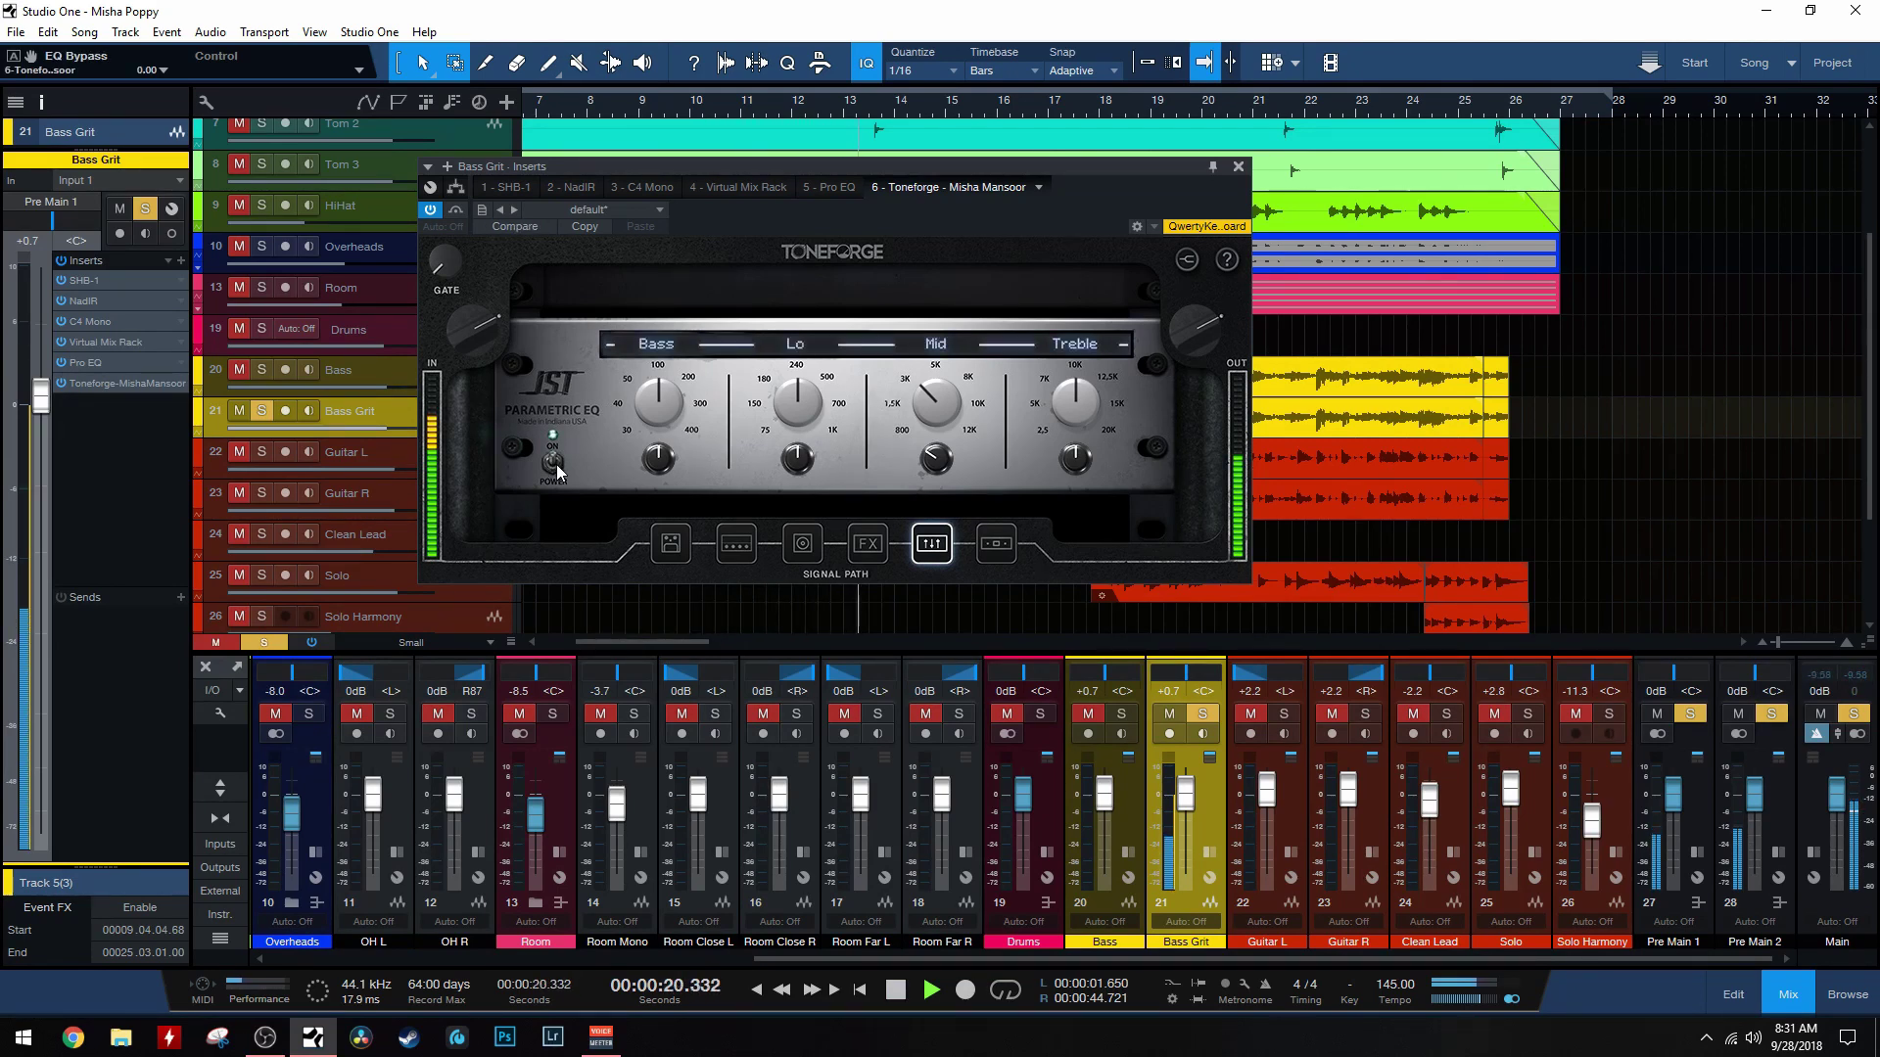
mouse_move(938, 404)
mouse_down()
mouse_move(949, 380)
mouse_move(948, 402)
mouse_up()
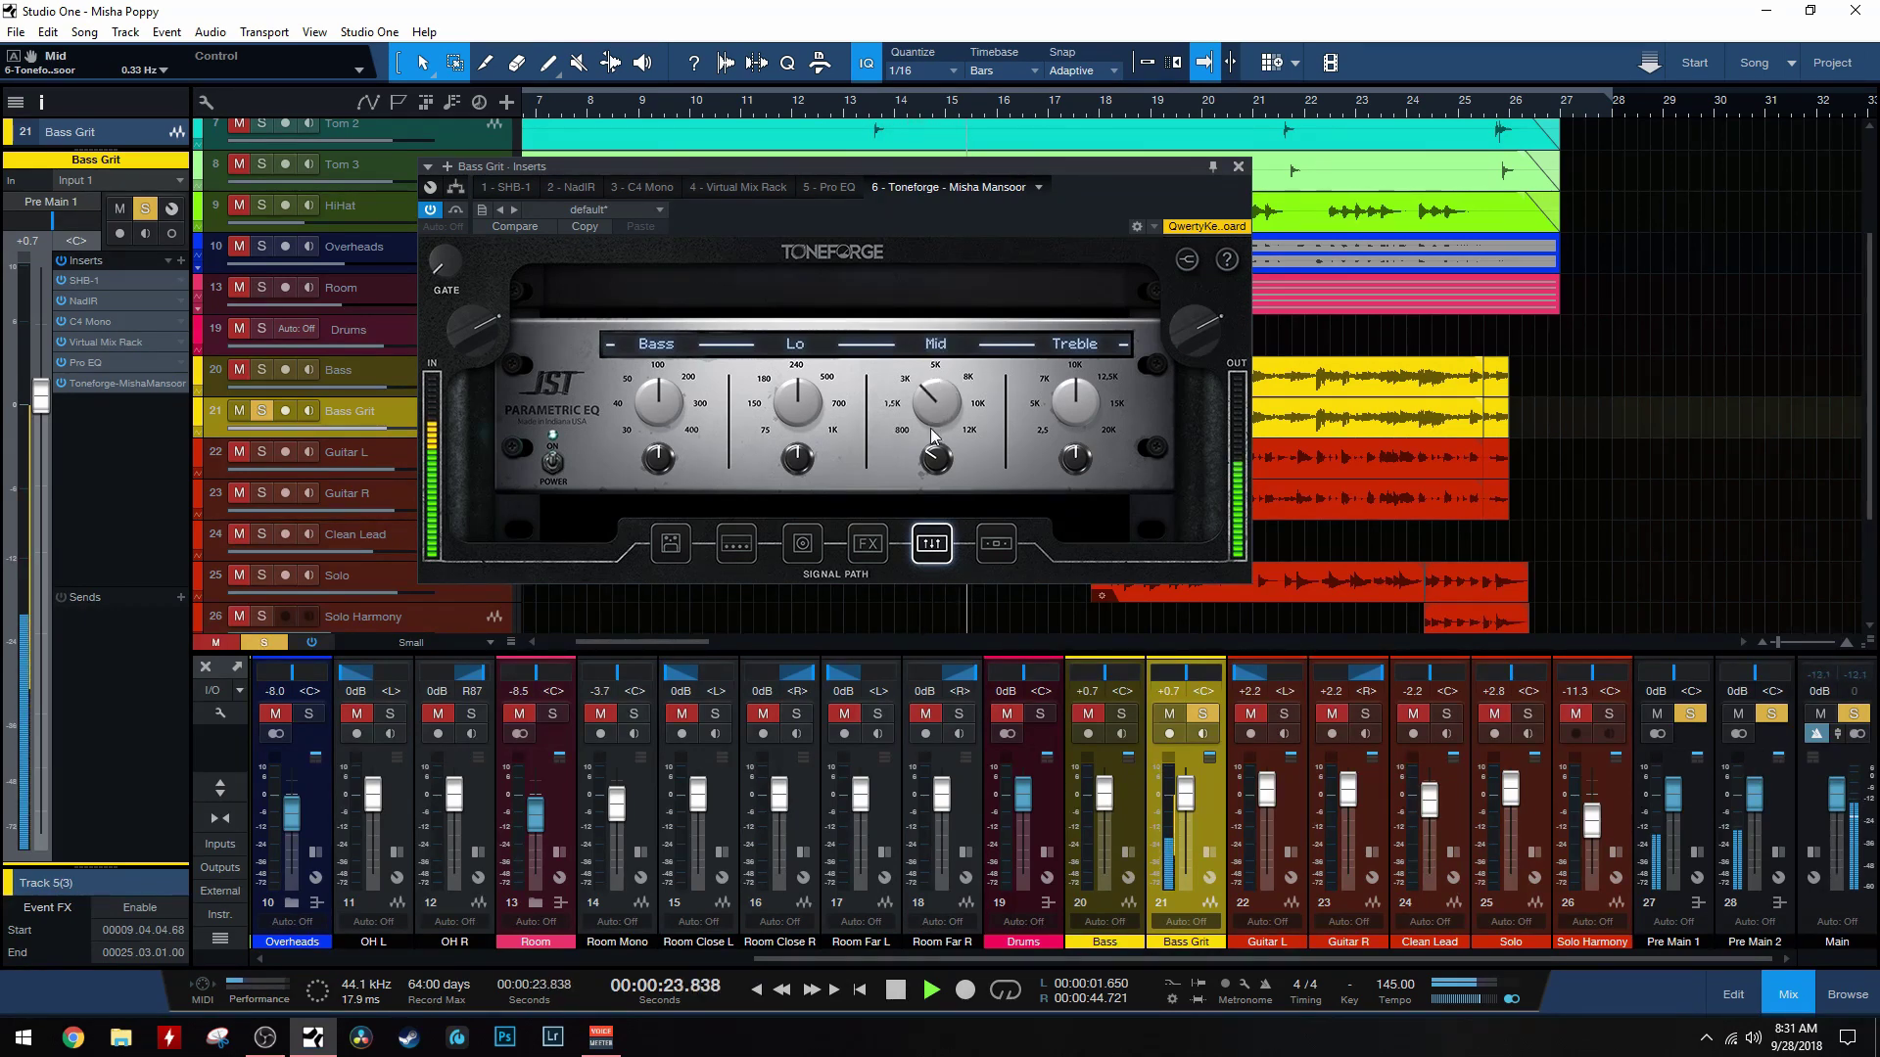
click(556, 456)
click(555, 456)
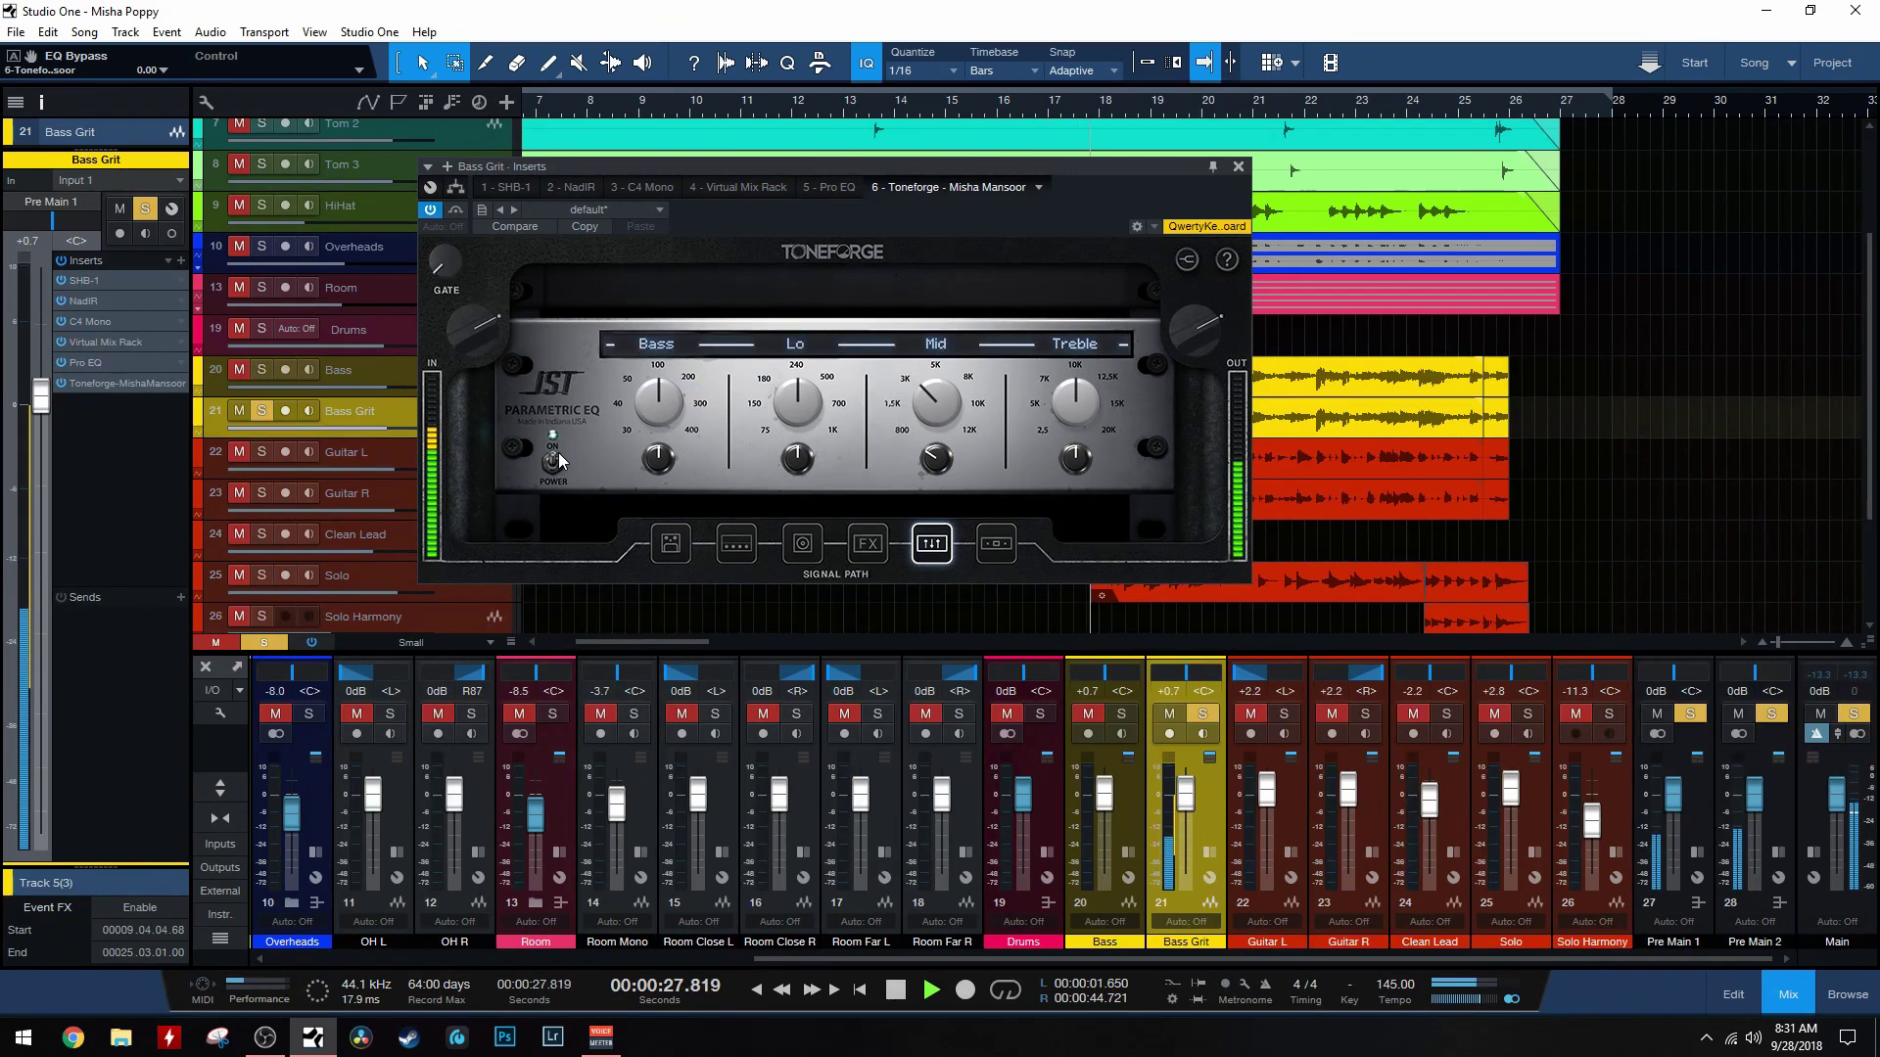
key(space)
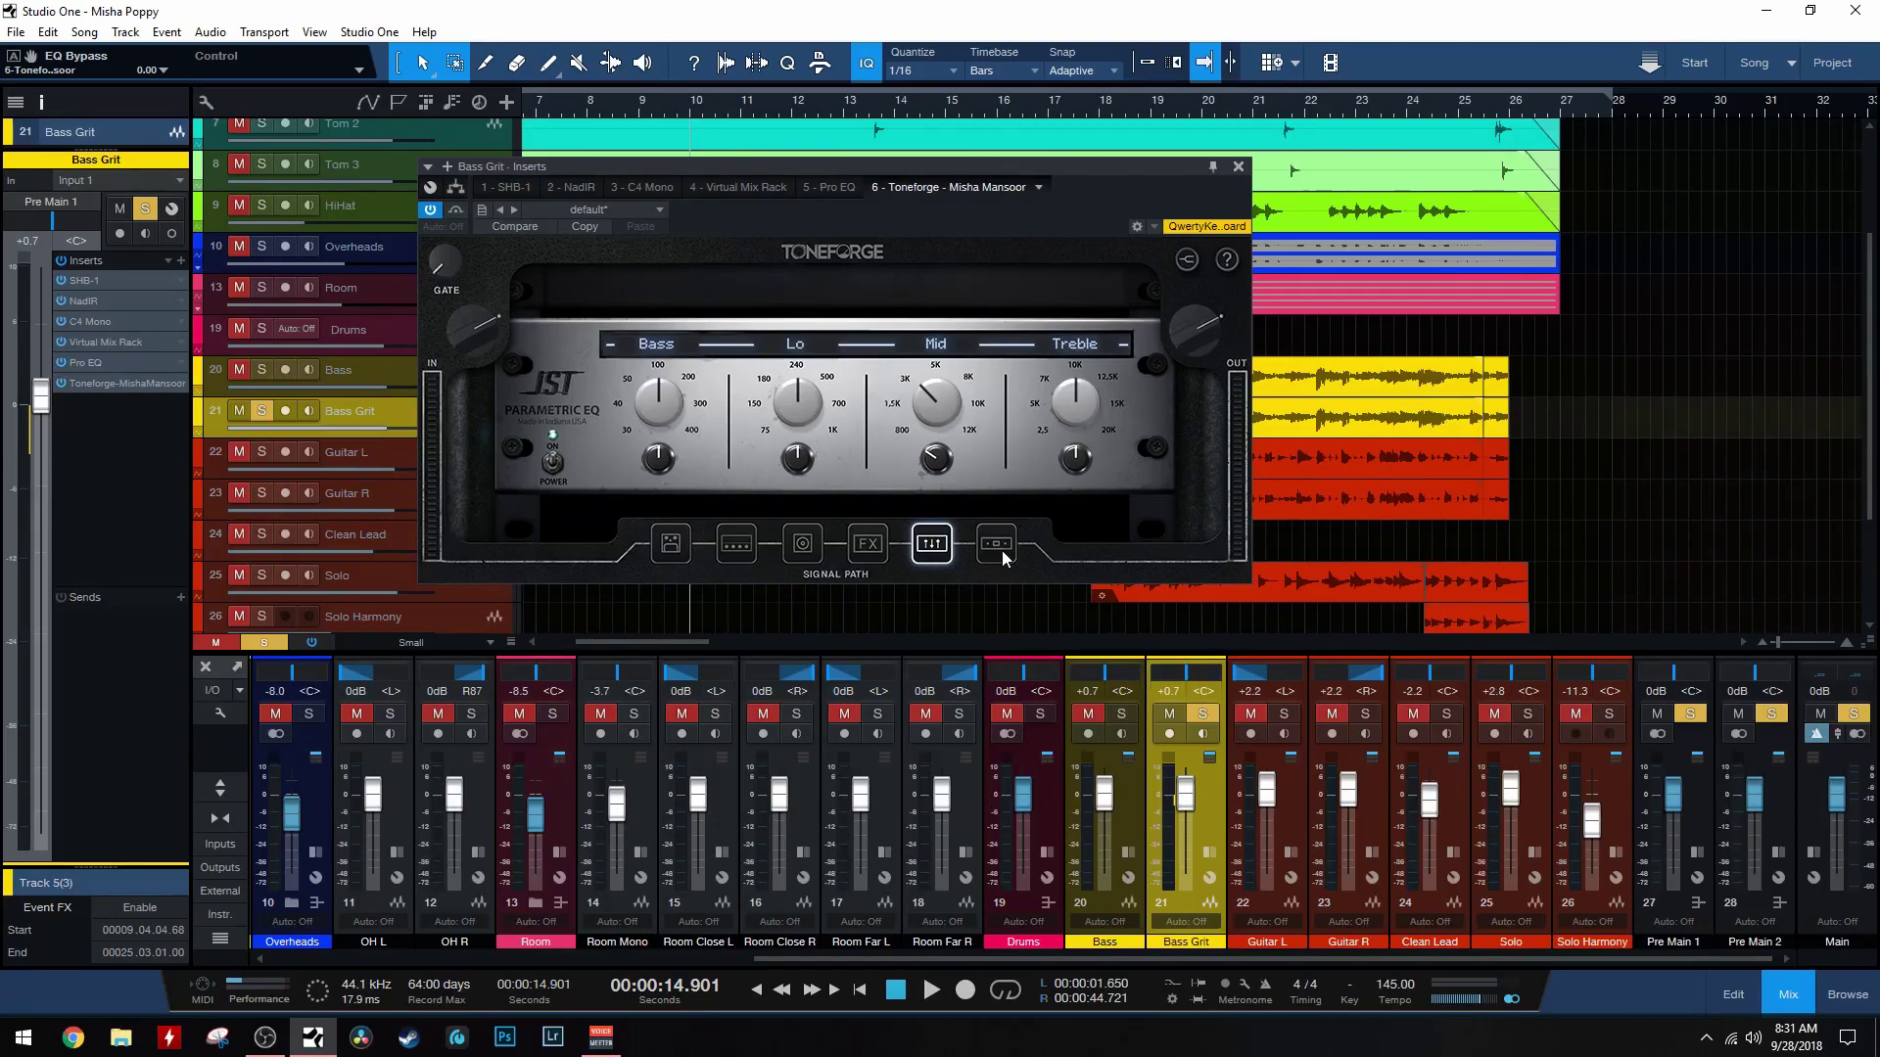
Step: Close Toneforge, solo the Bass track alone, and bring in Bass Grit during playback to compare the two sounds
click(1237, 167)
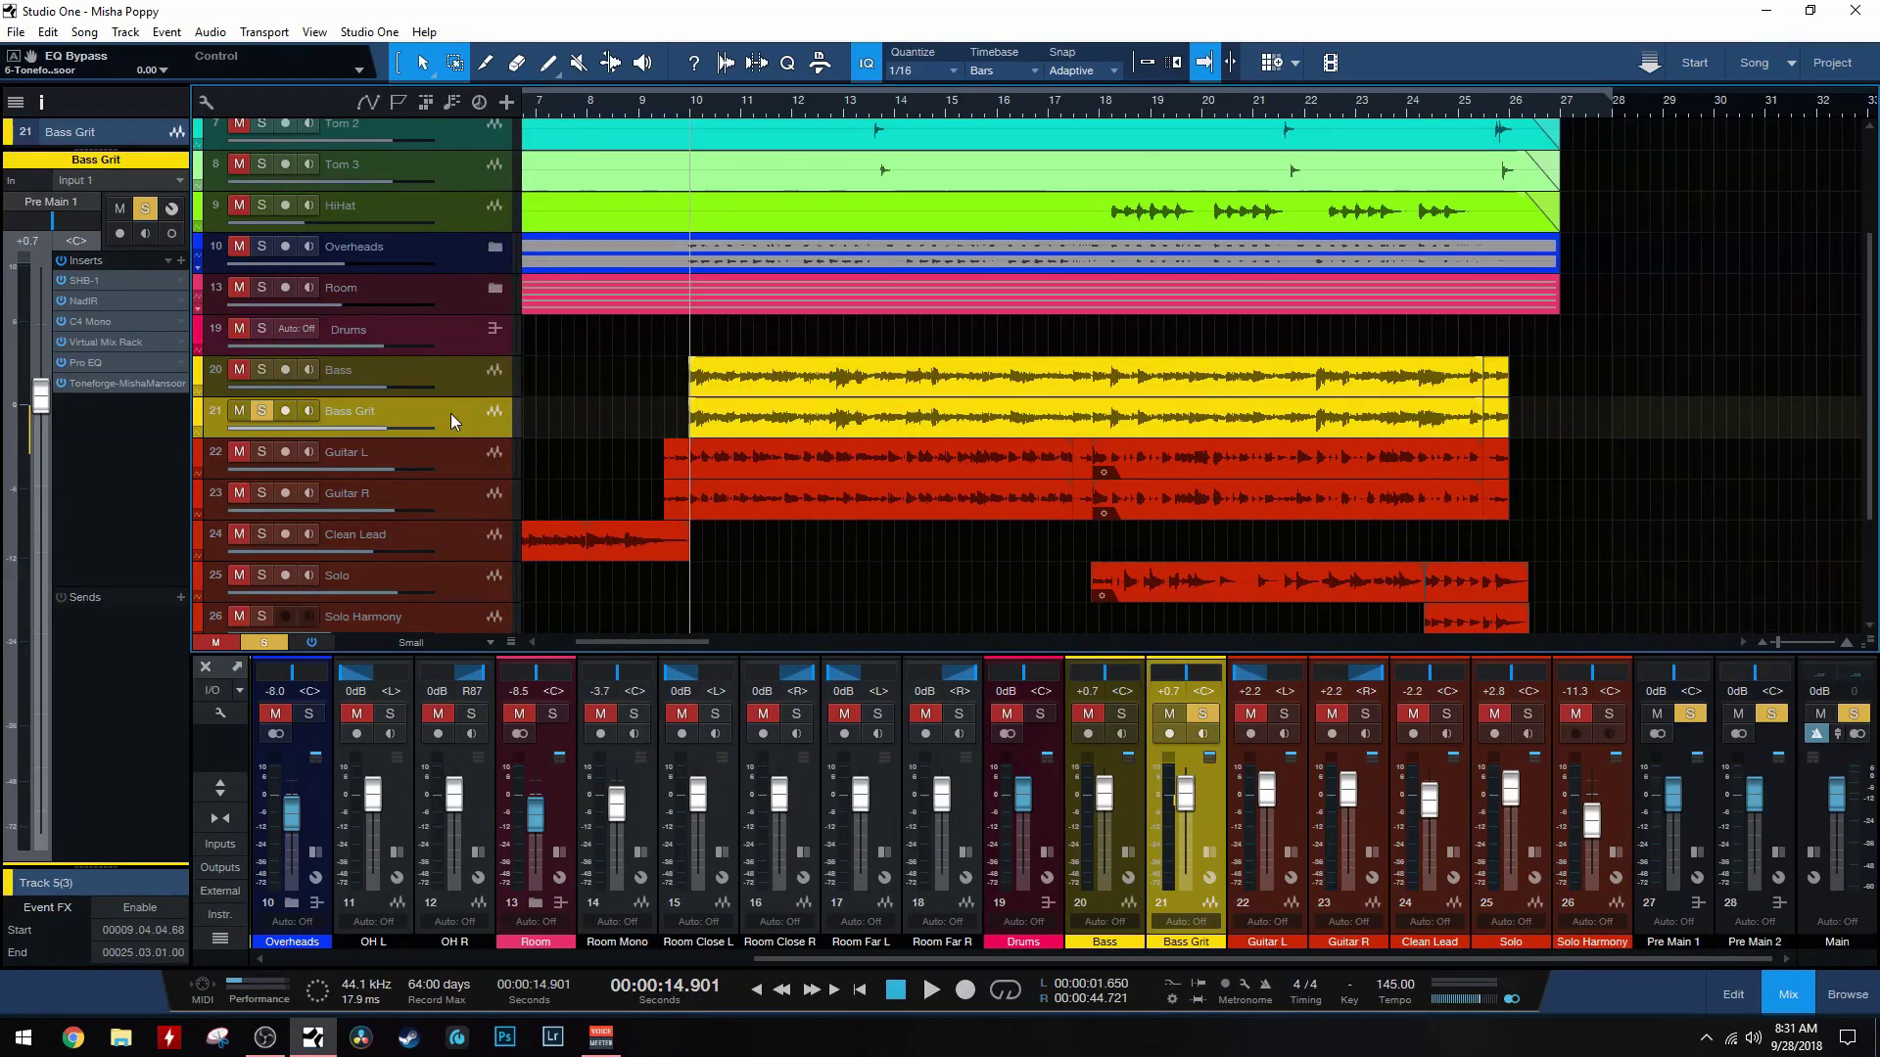
click(452, 381)
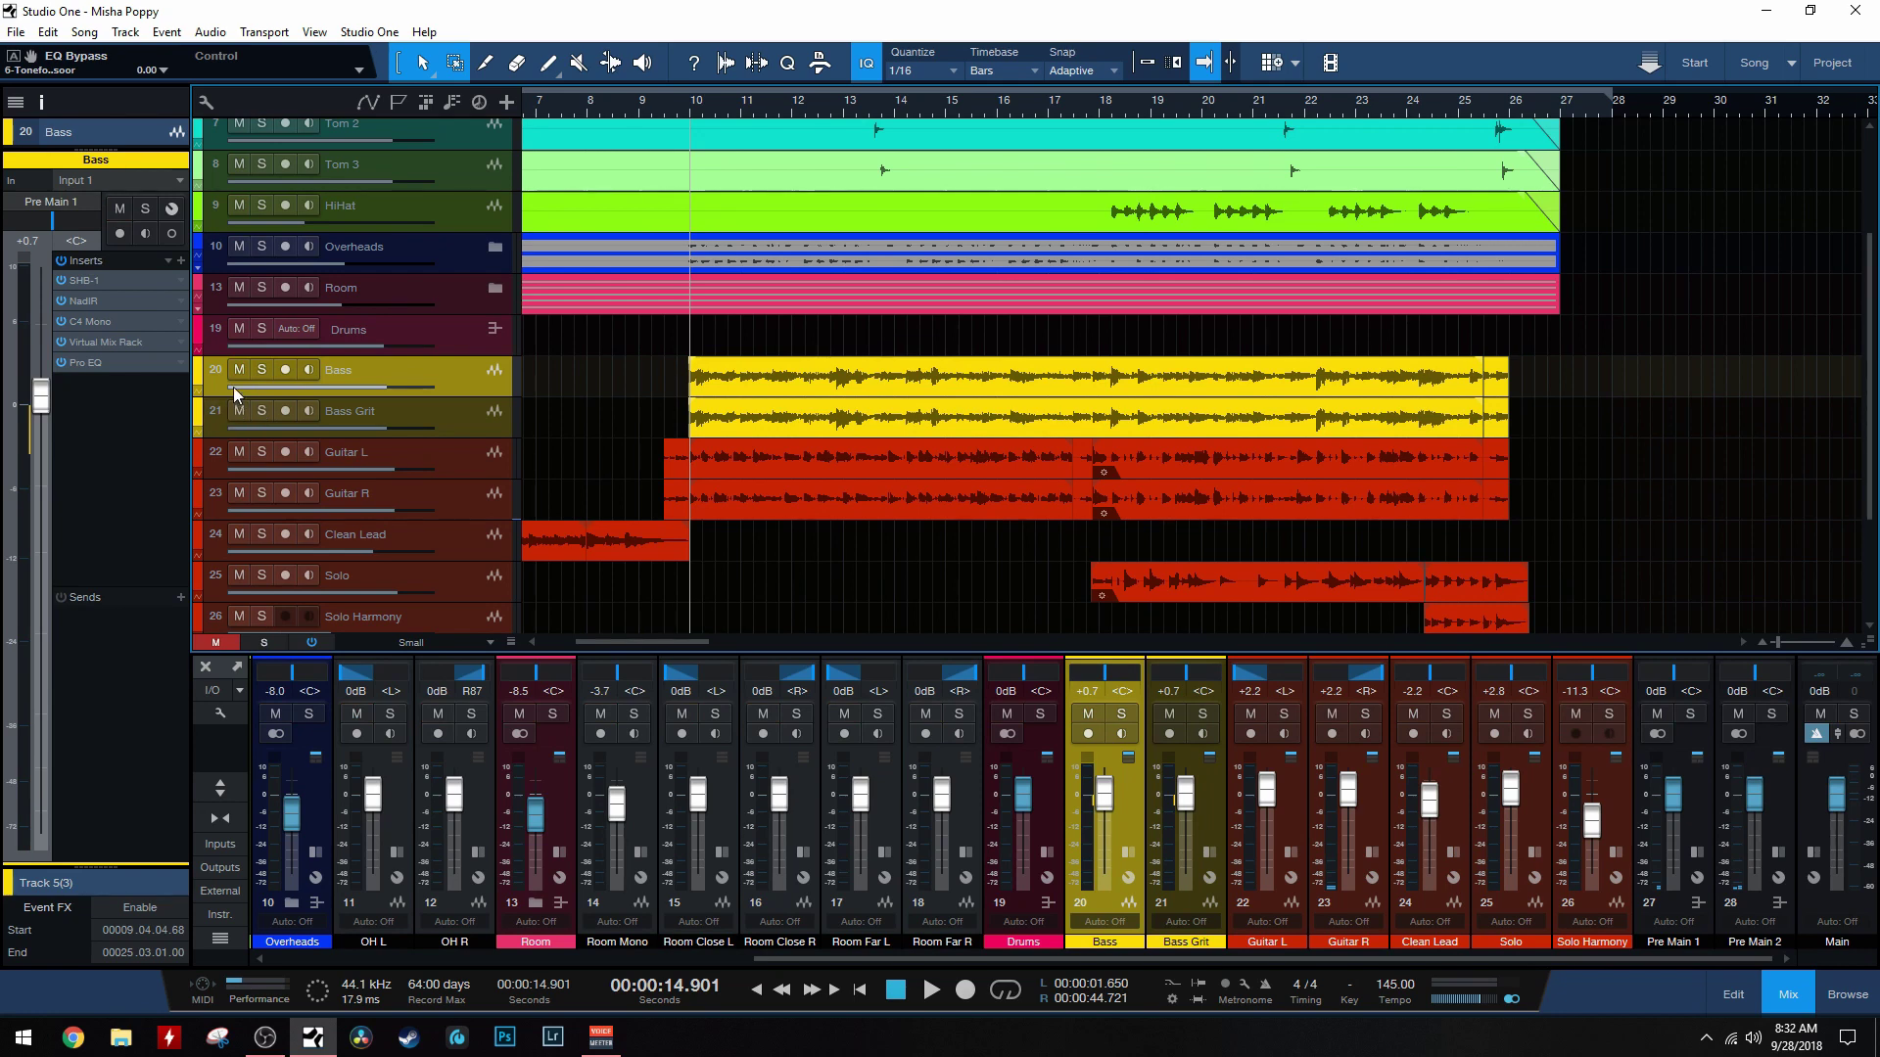
click(259, 370)
key(space)
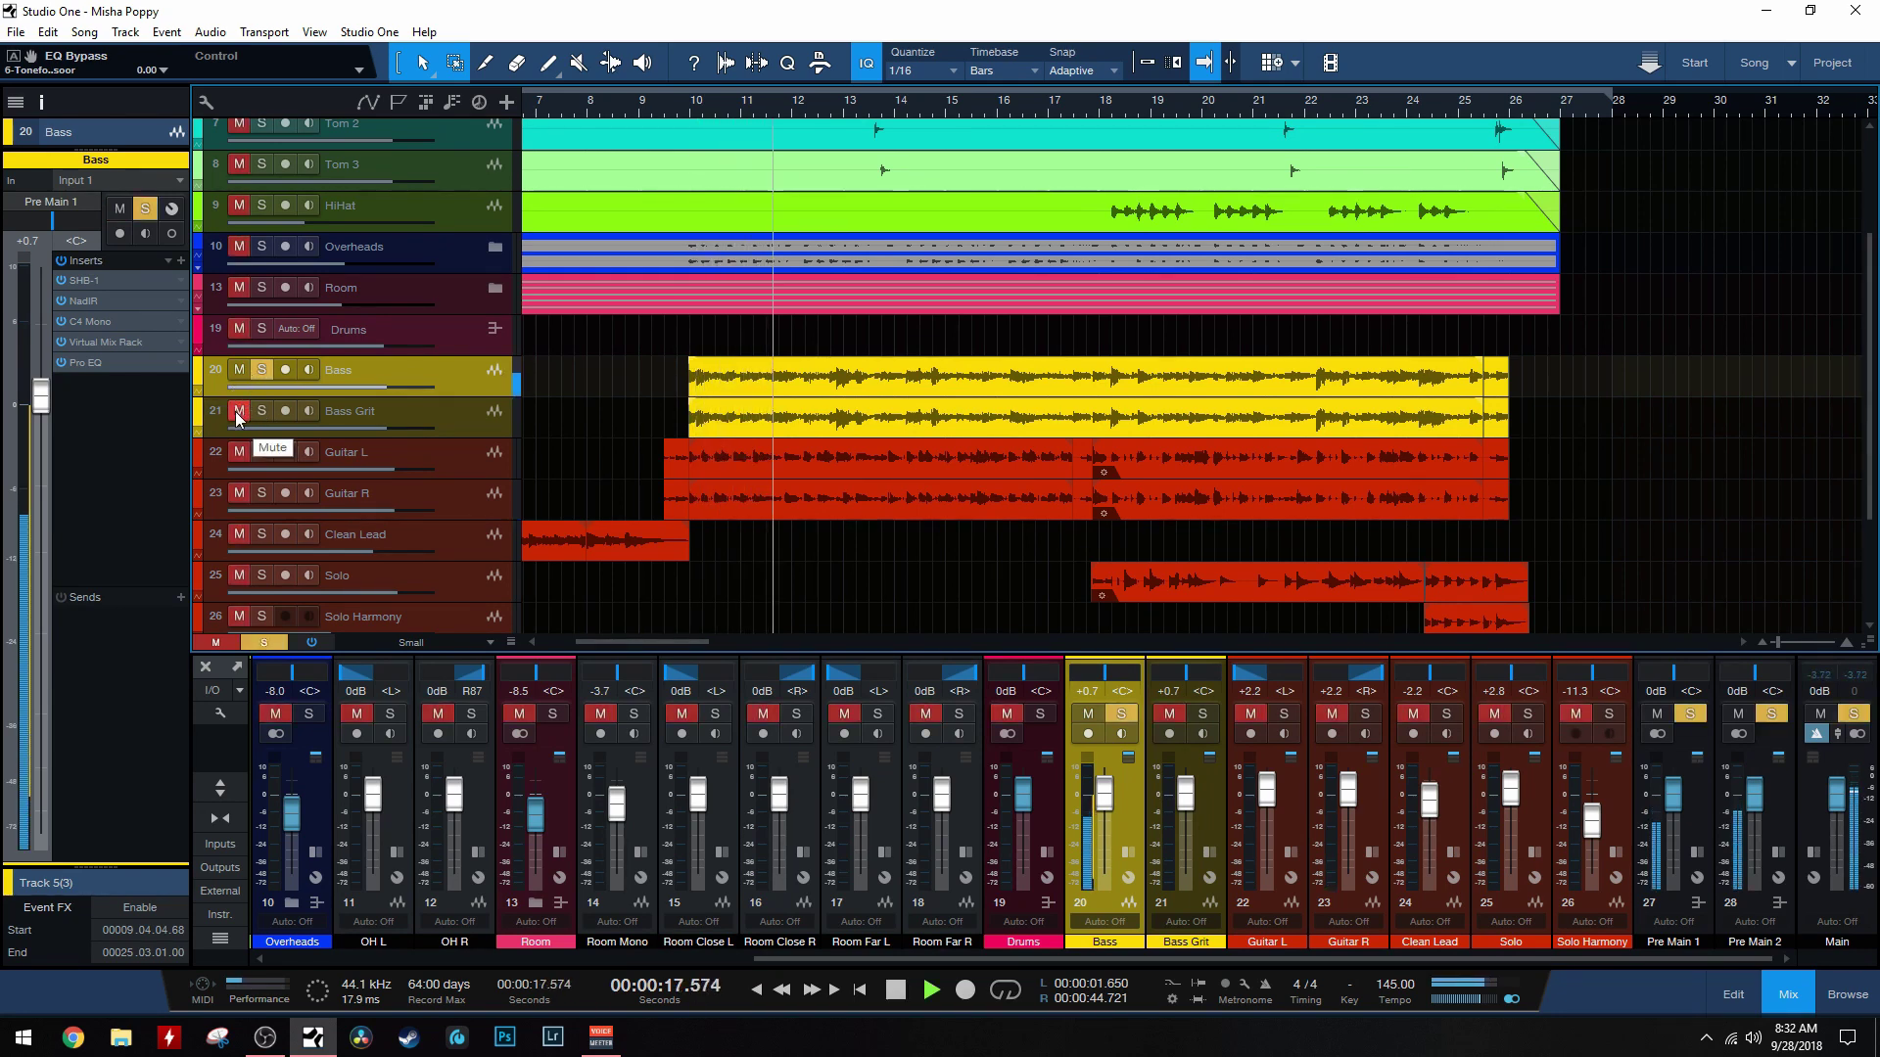
click(238, 411)
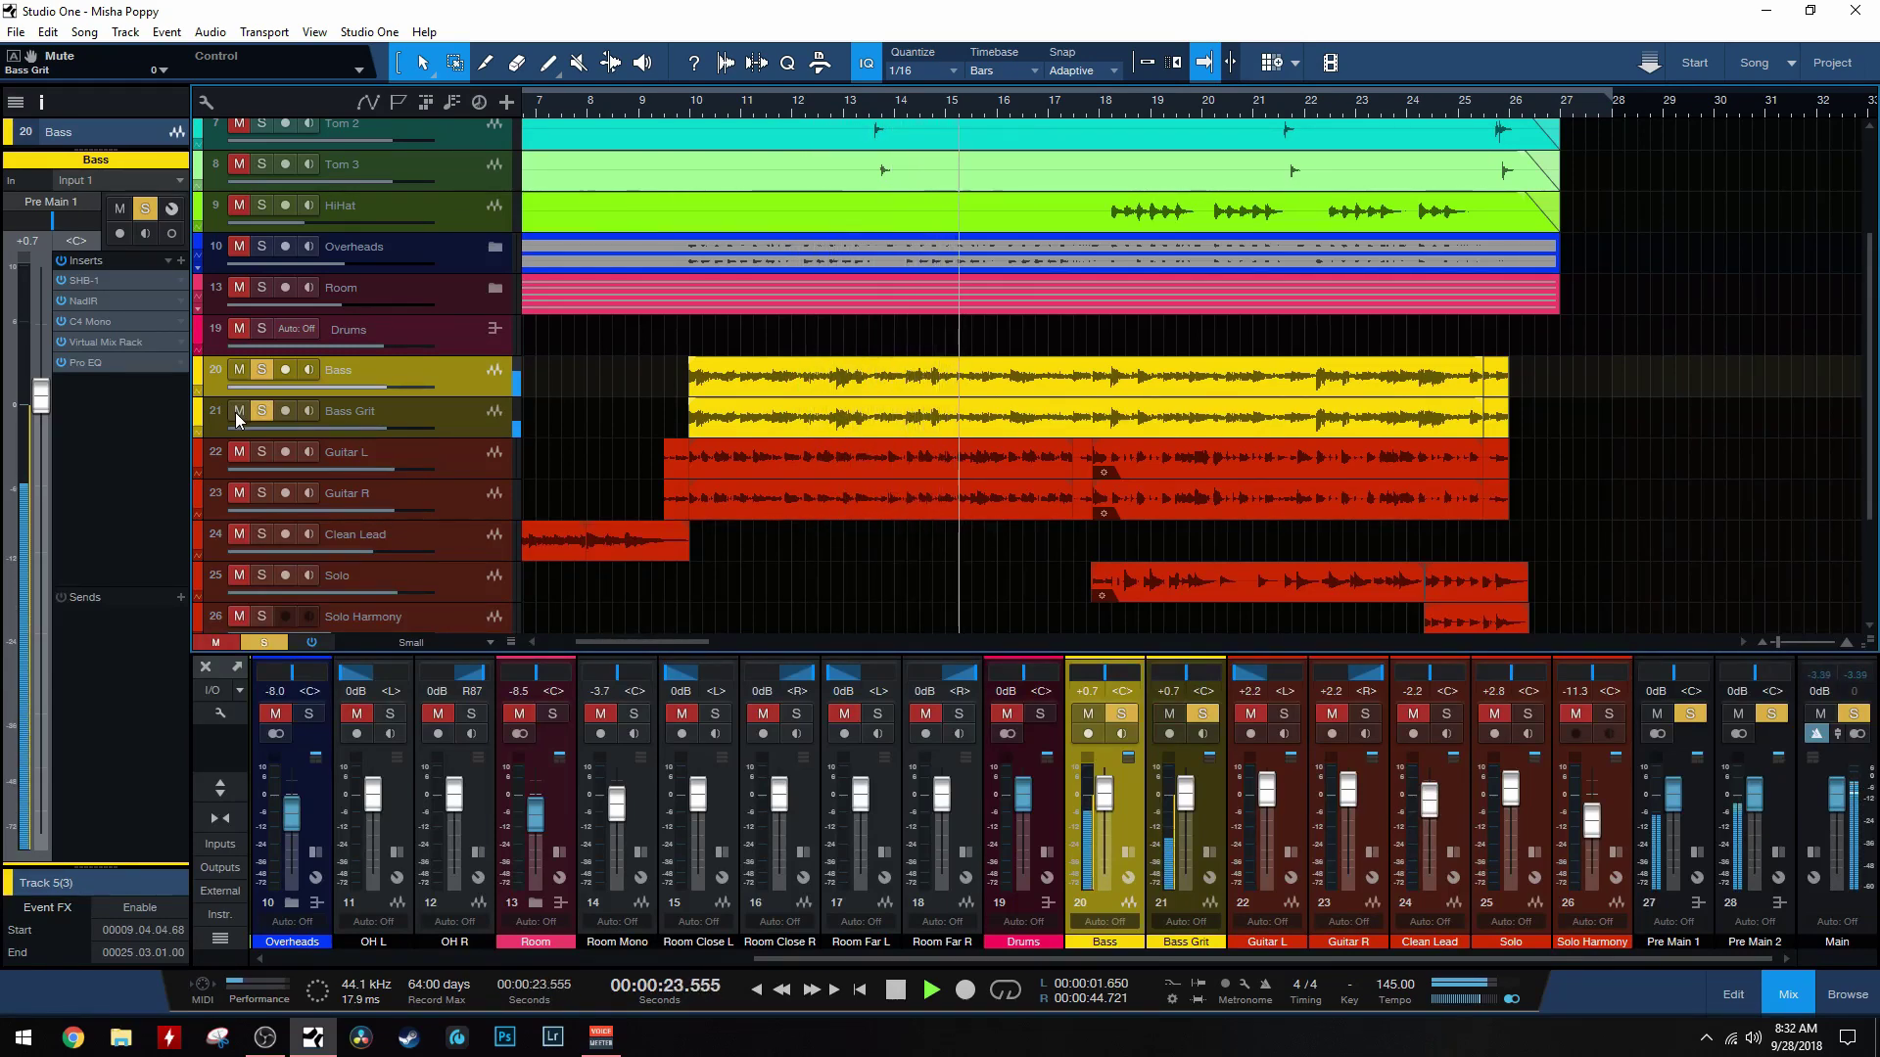
key(space)
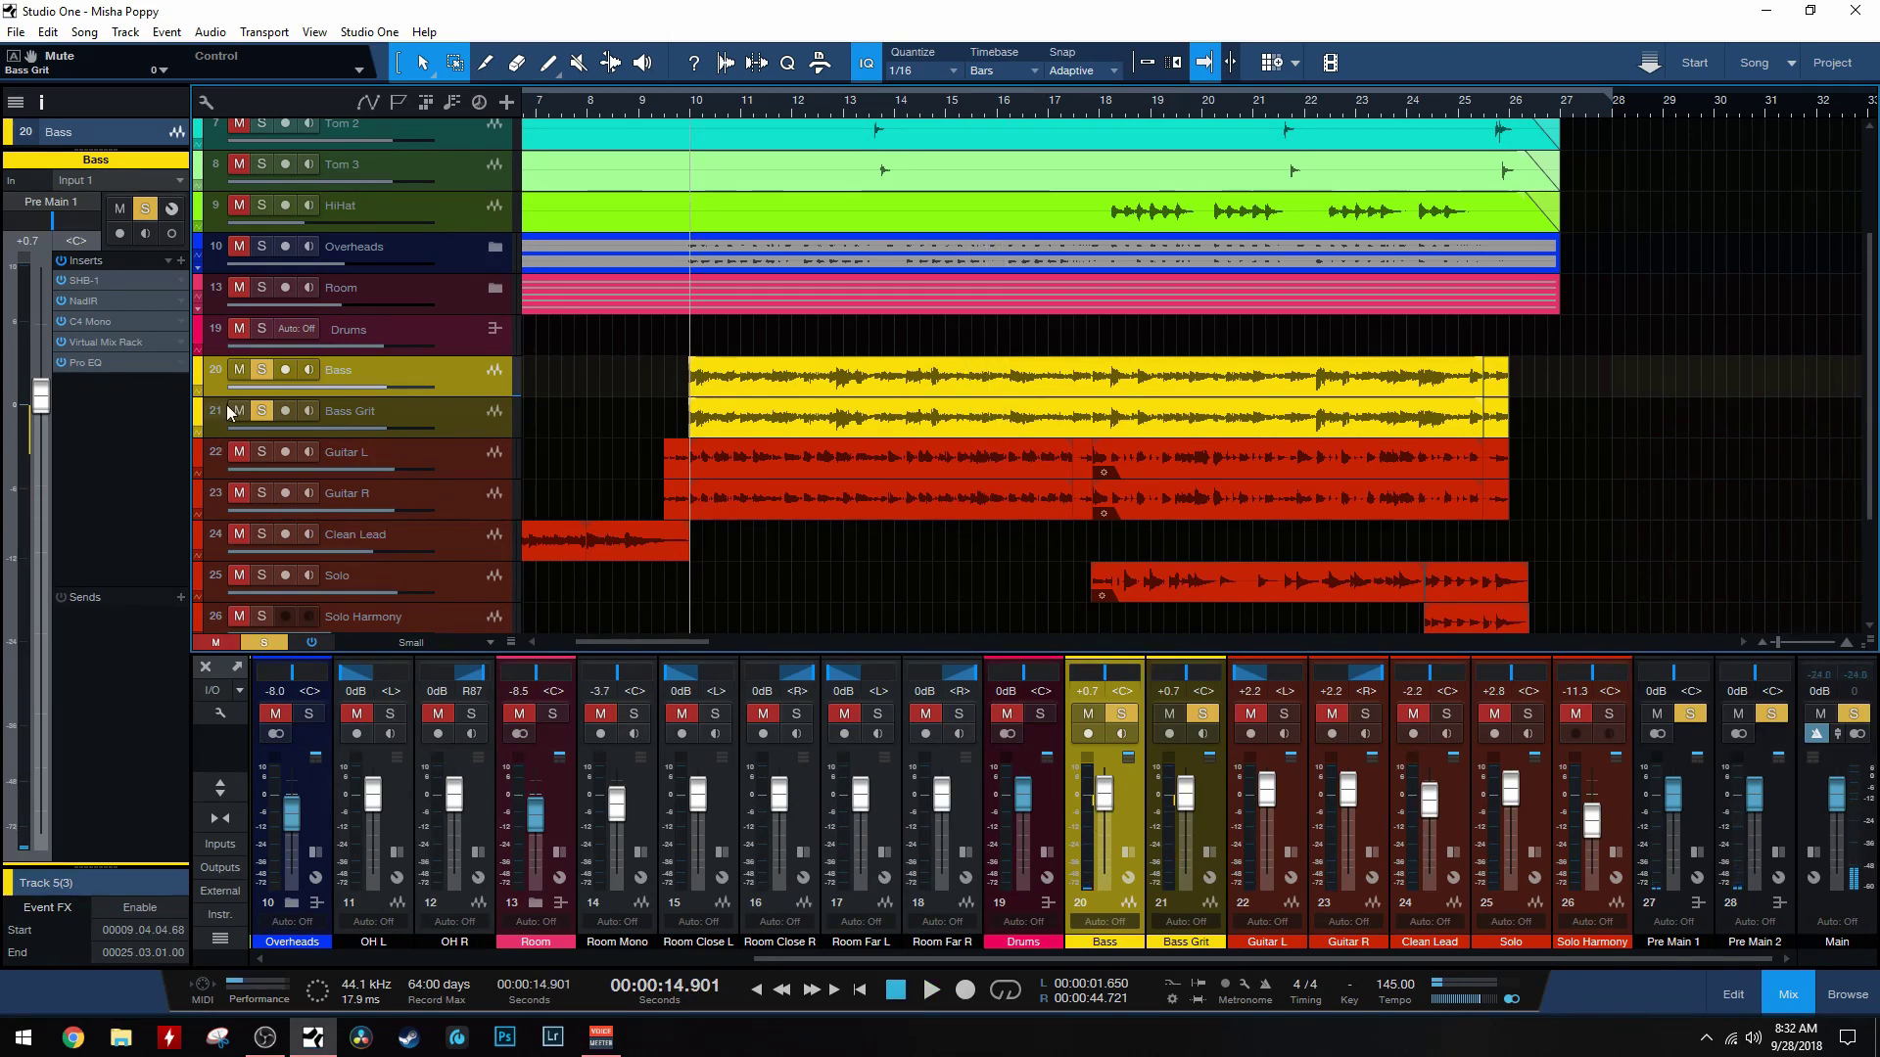
Step: Clear the bass solos and play the full mix, comparing it with Bass Grit muted and unmuted
click(261, 370)
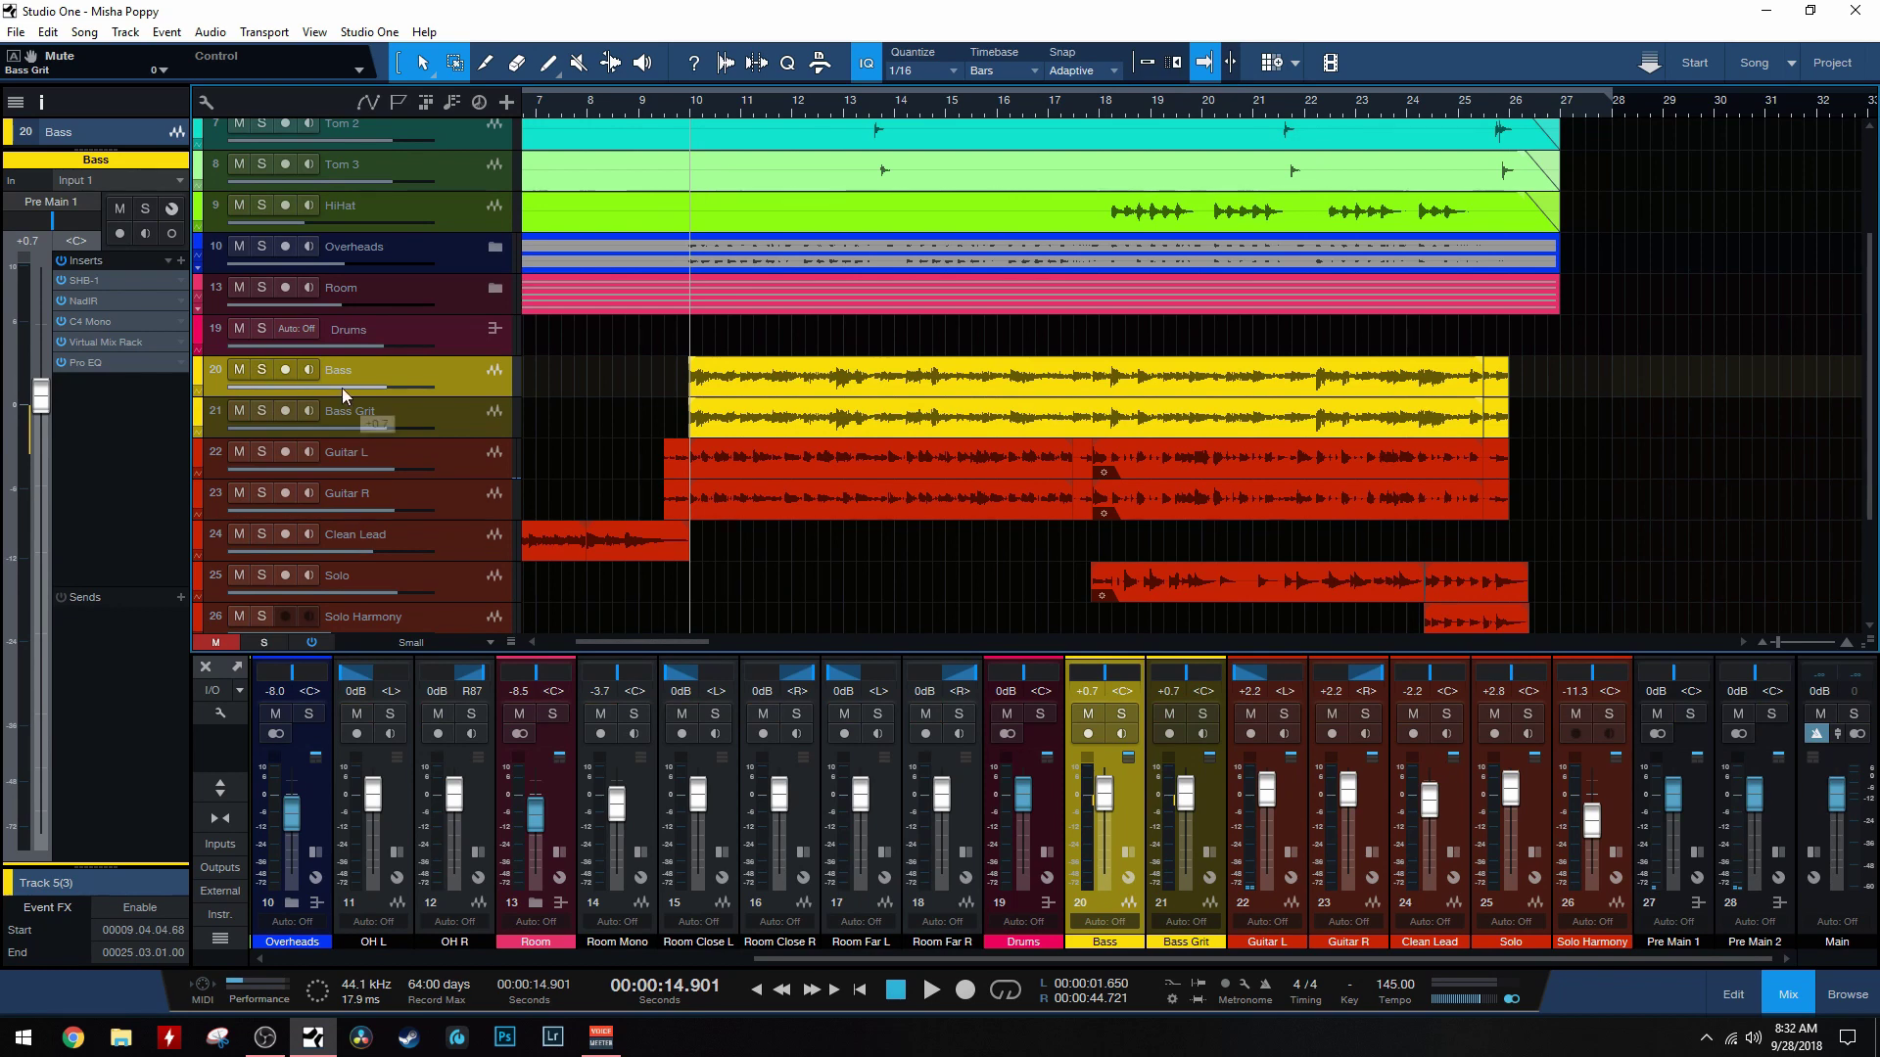
click(239, 411)
key(space)
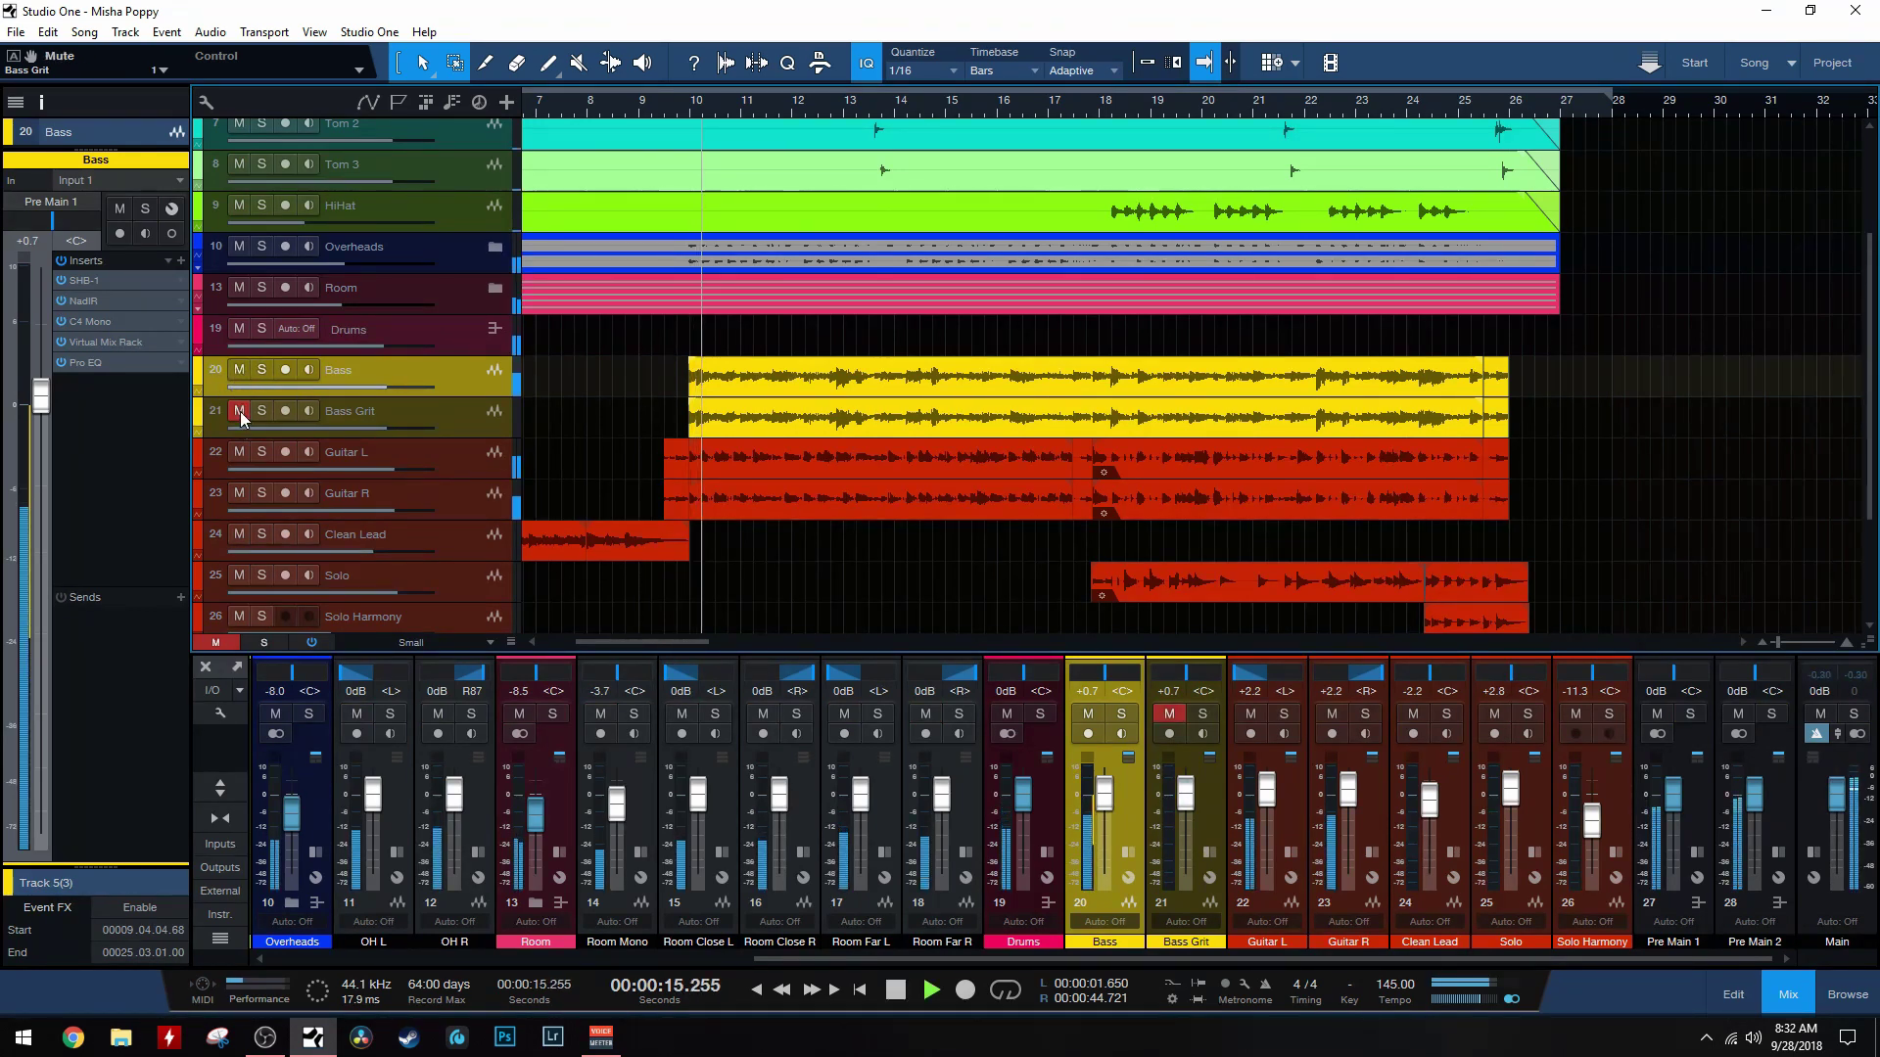
click(239, 411)
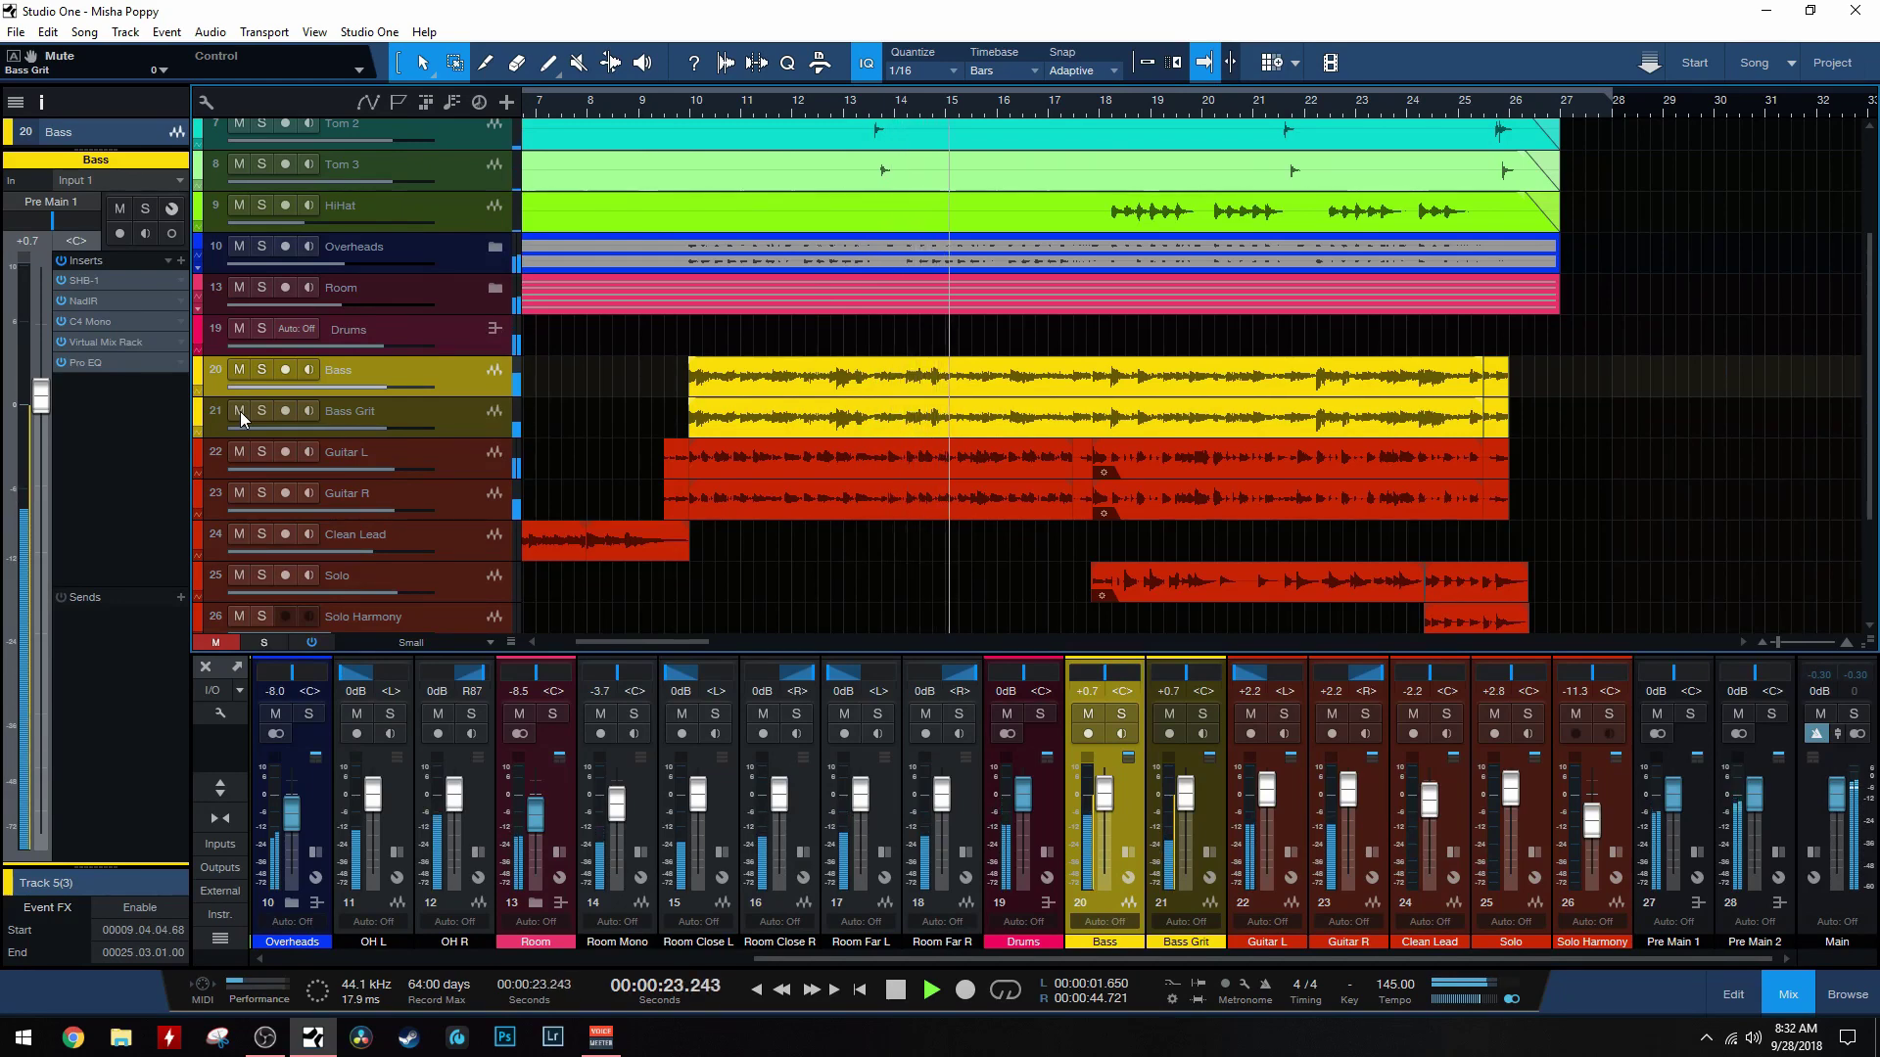
click(239, 411)
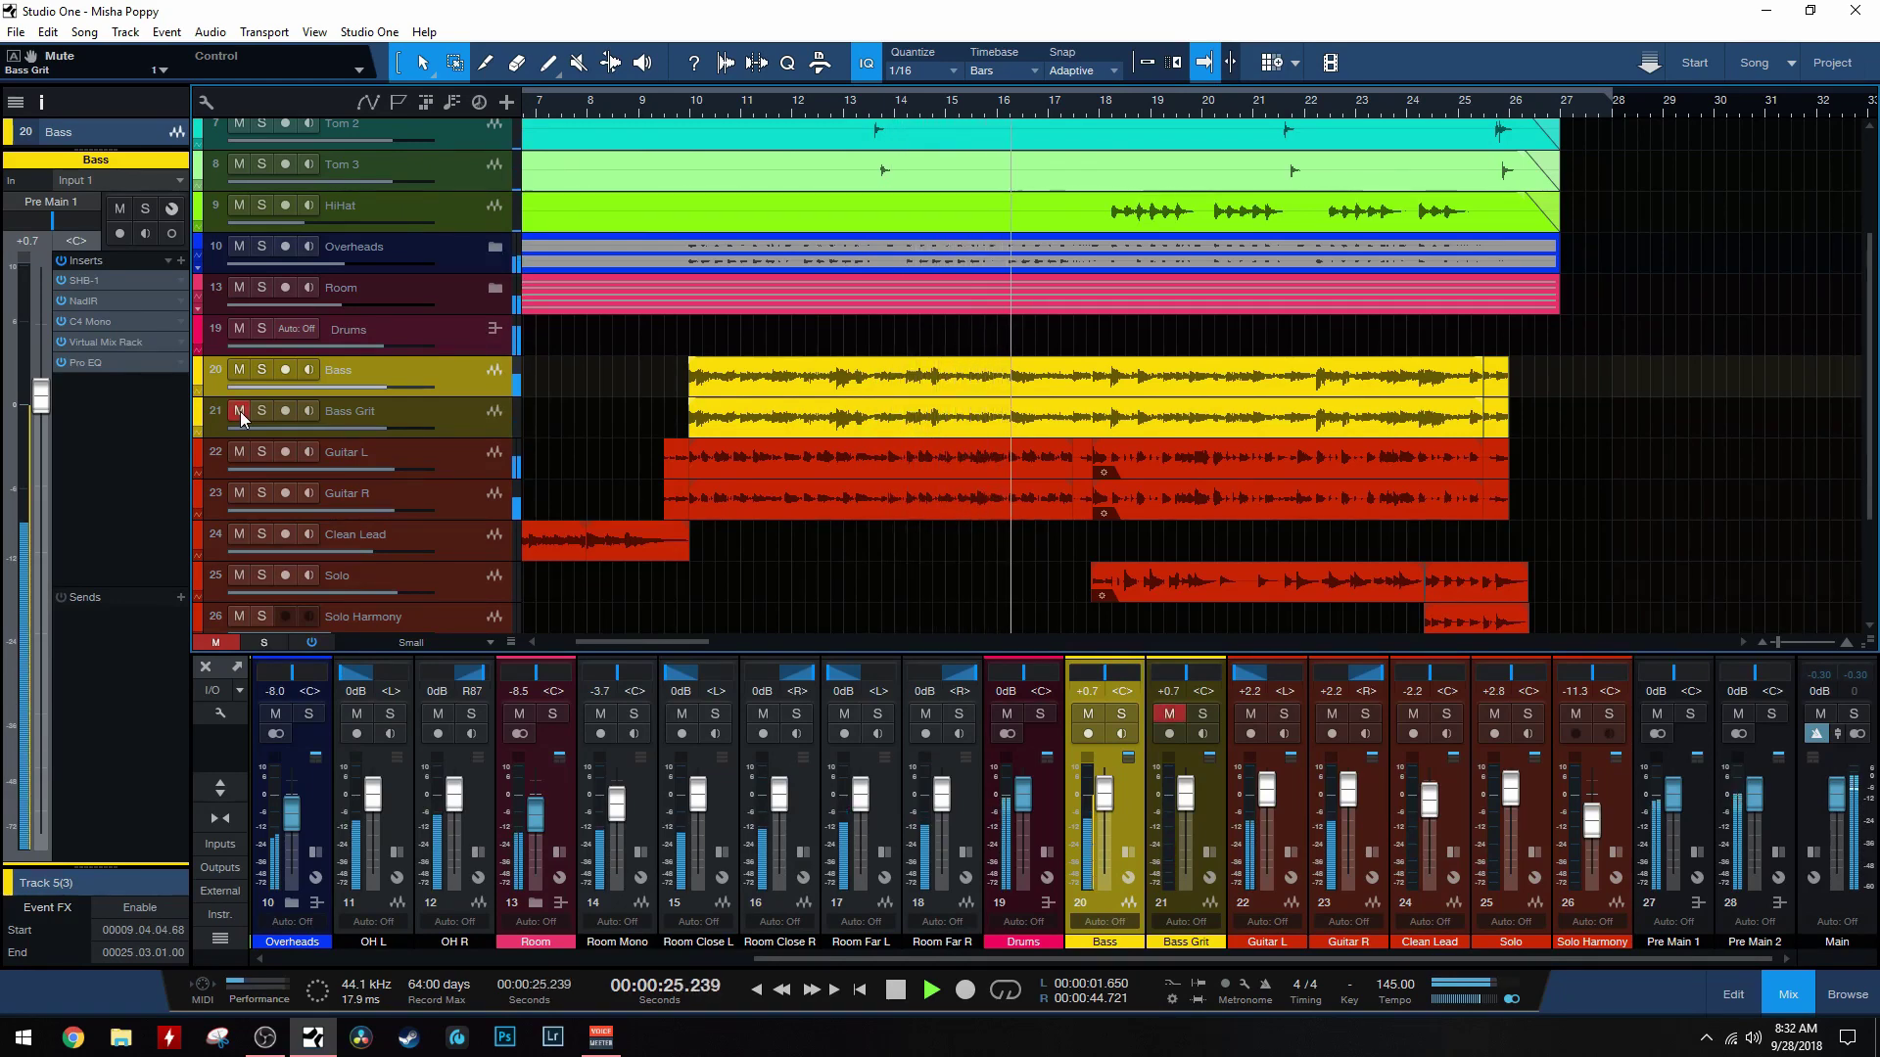
click(239, 411)
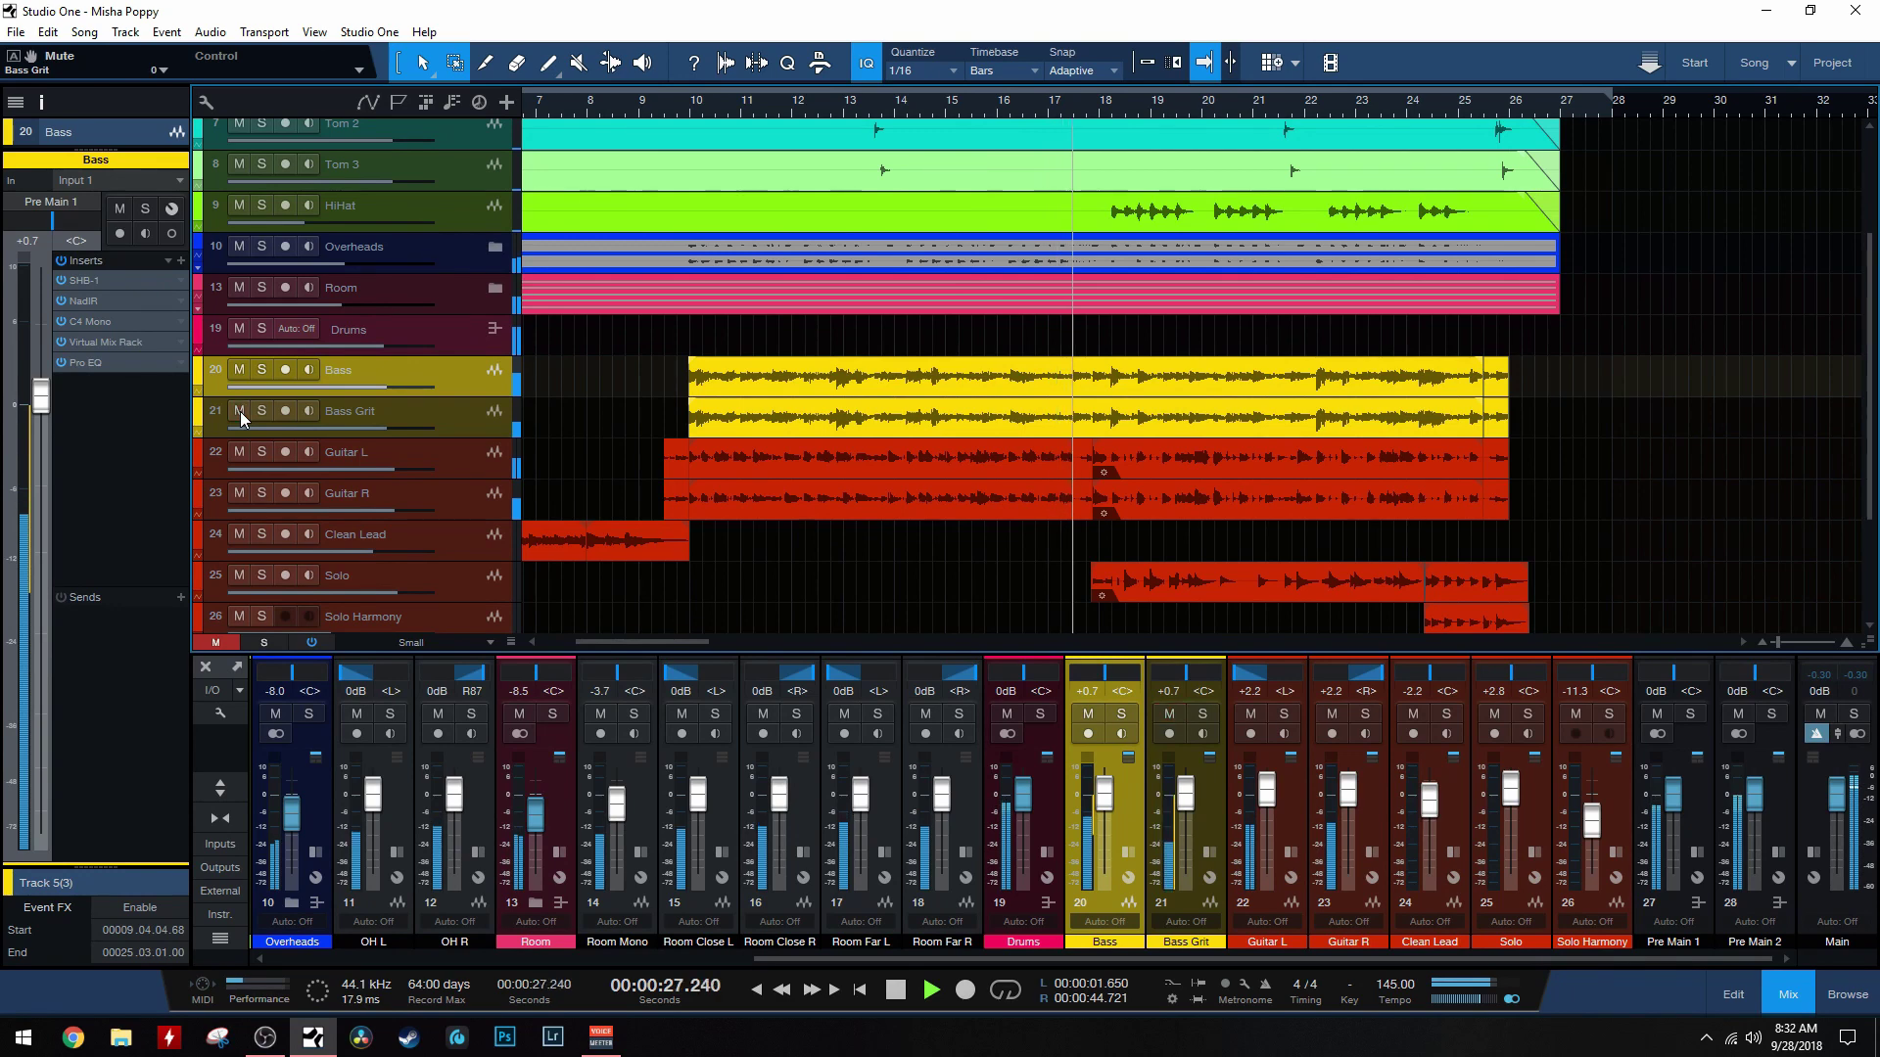
Step: Temporarily mute the Solo track and compare Bass Grit muted and unmuted in the mix, restoring both tracks before stopping playback
click(239, 578)
click(230, 415)
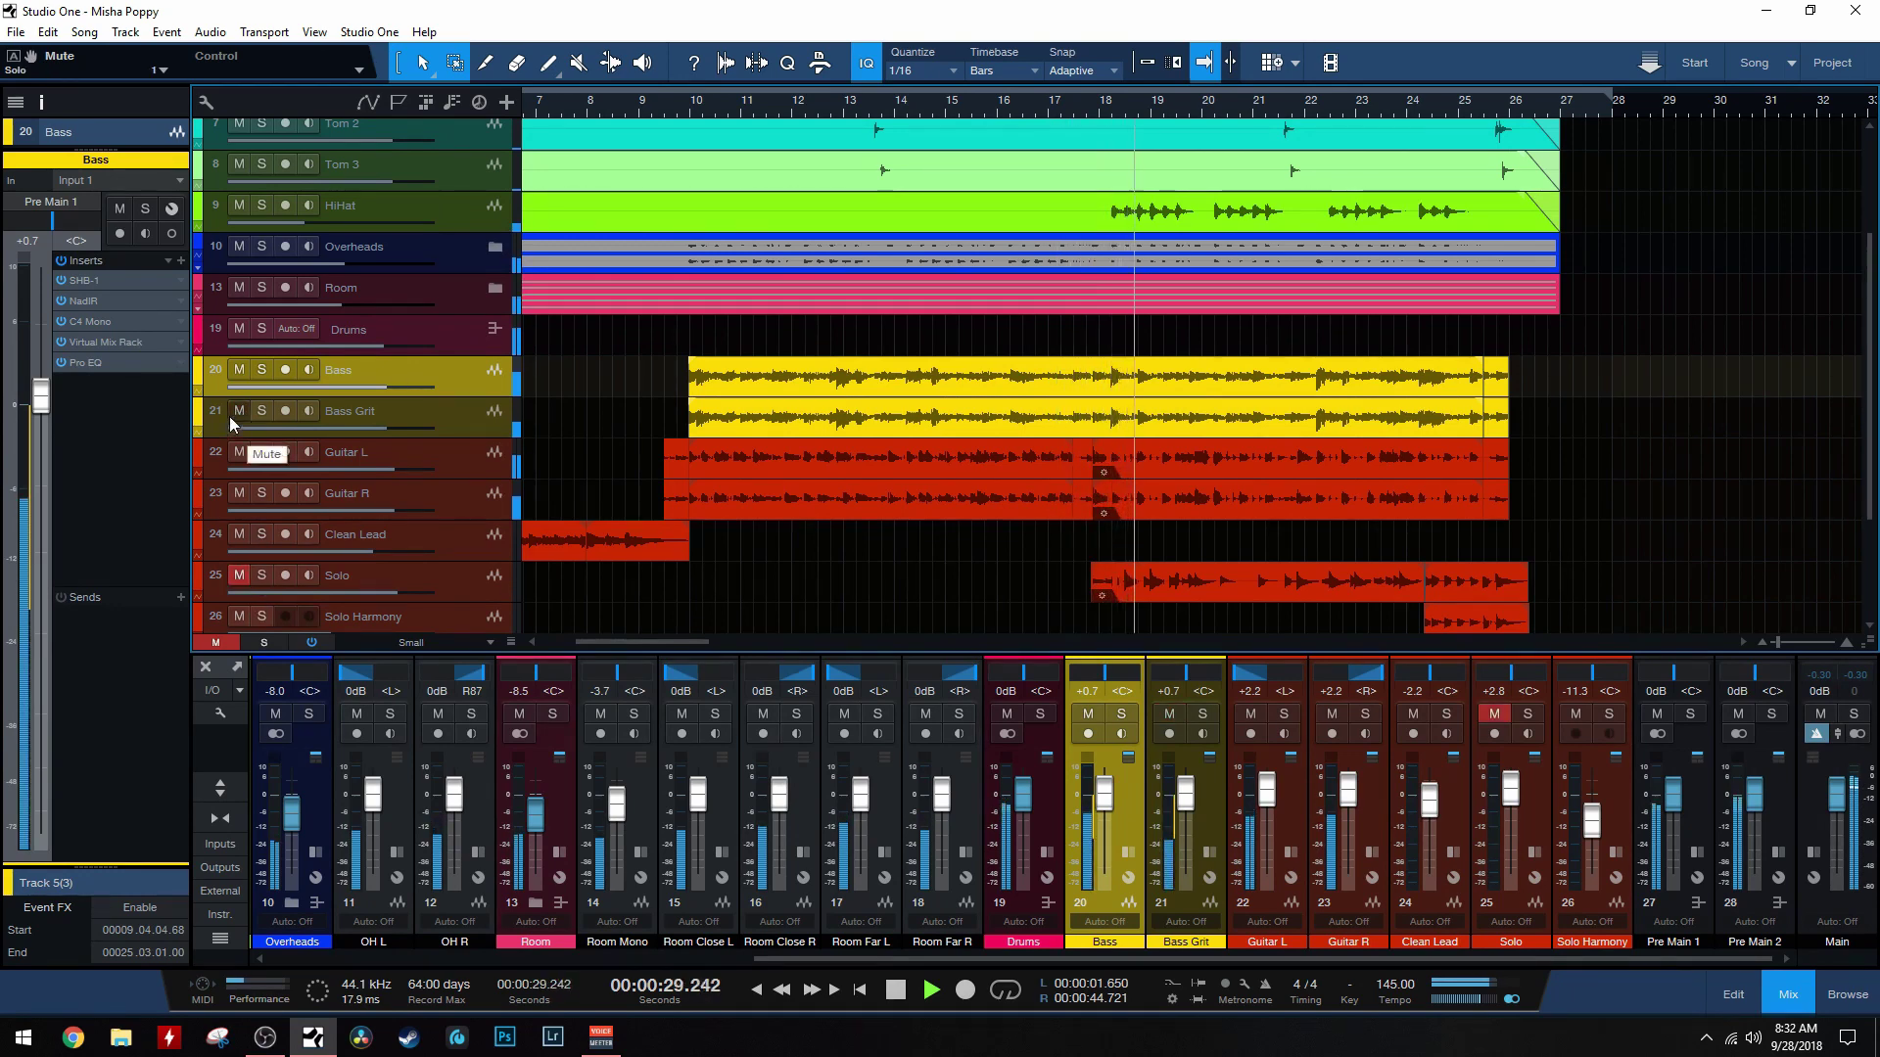
click(229, 415)
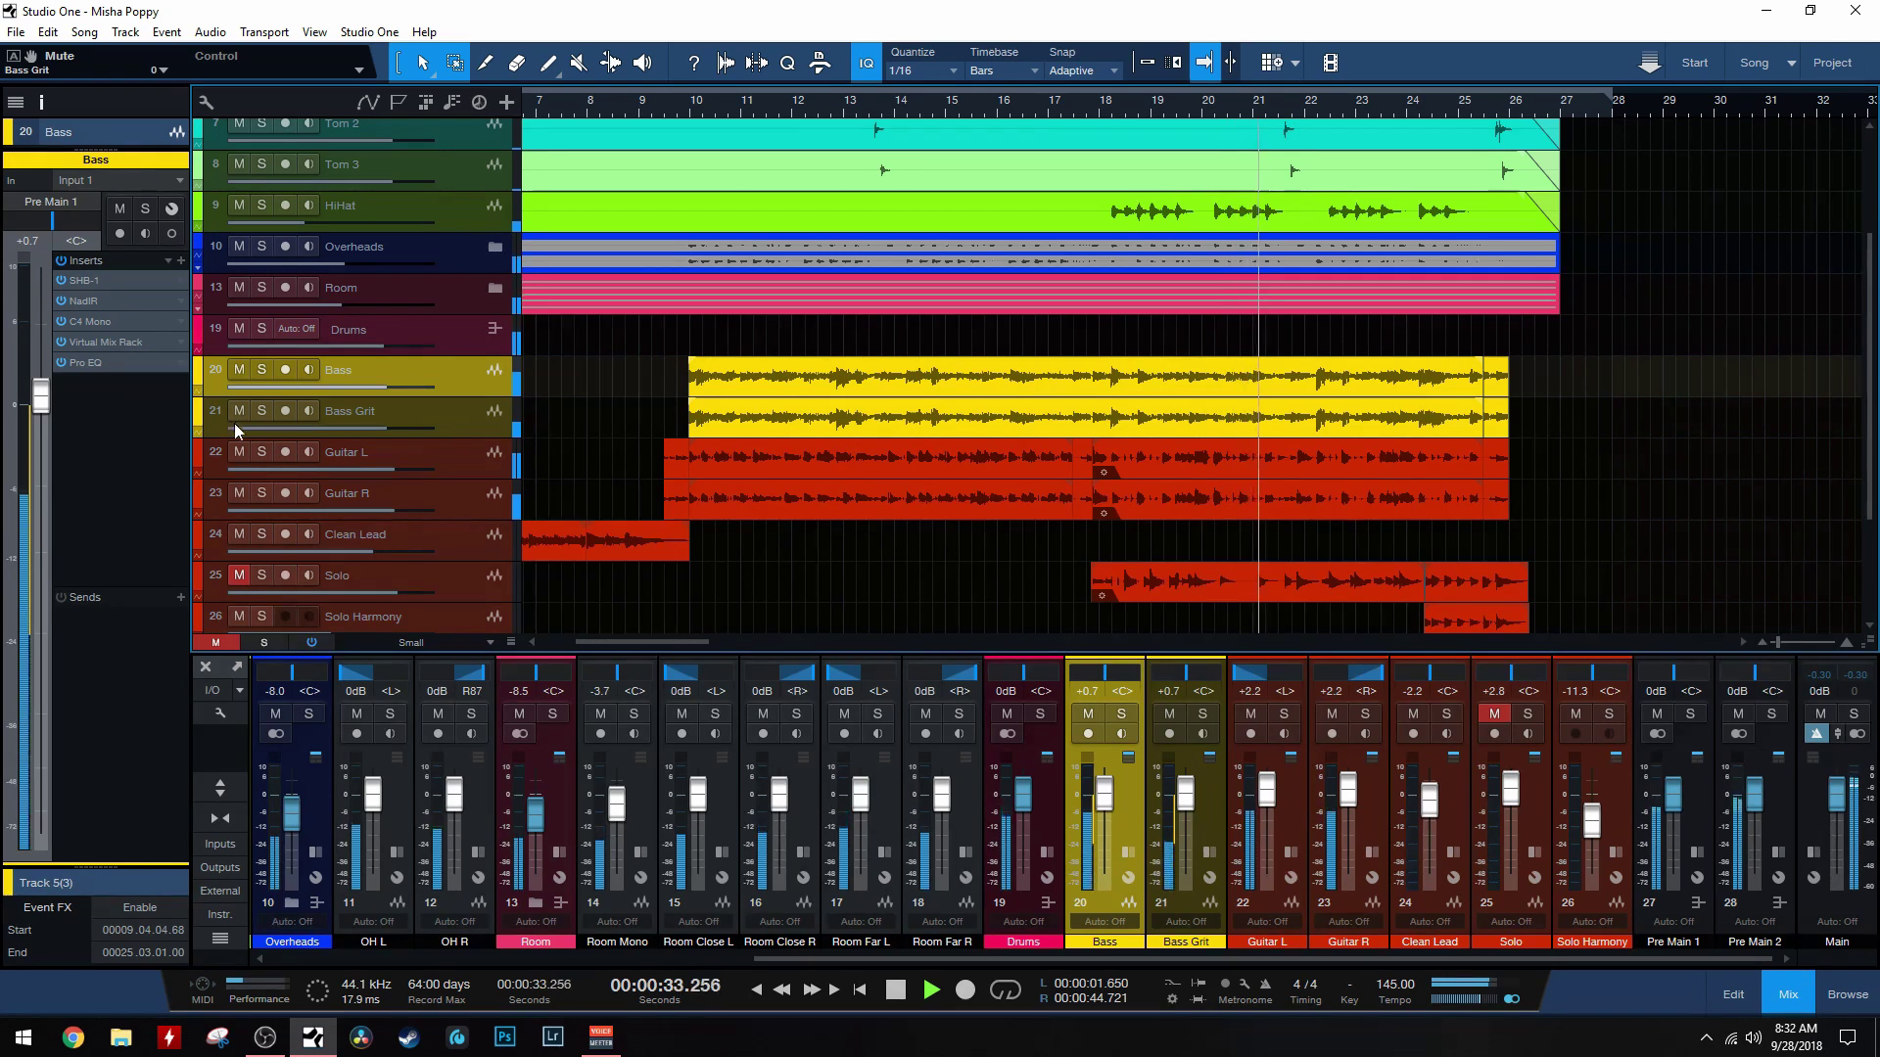
click(238, 578)
key(space)
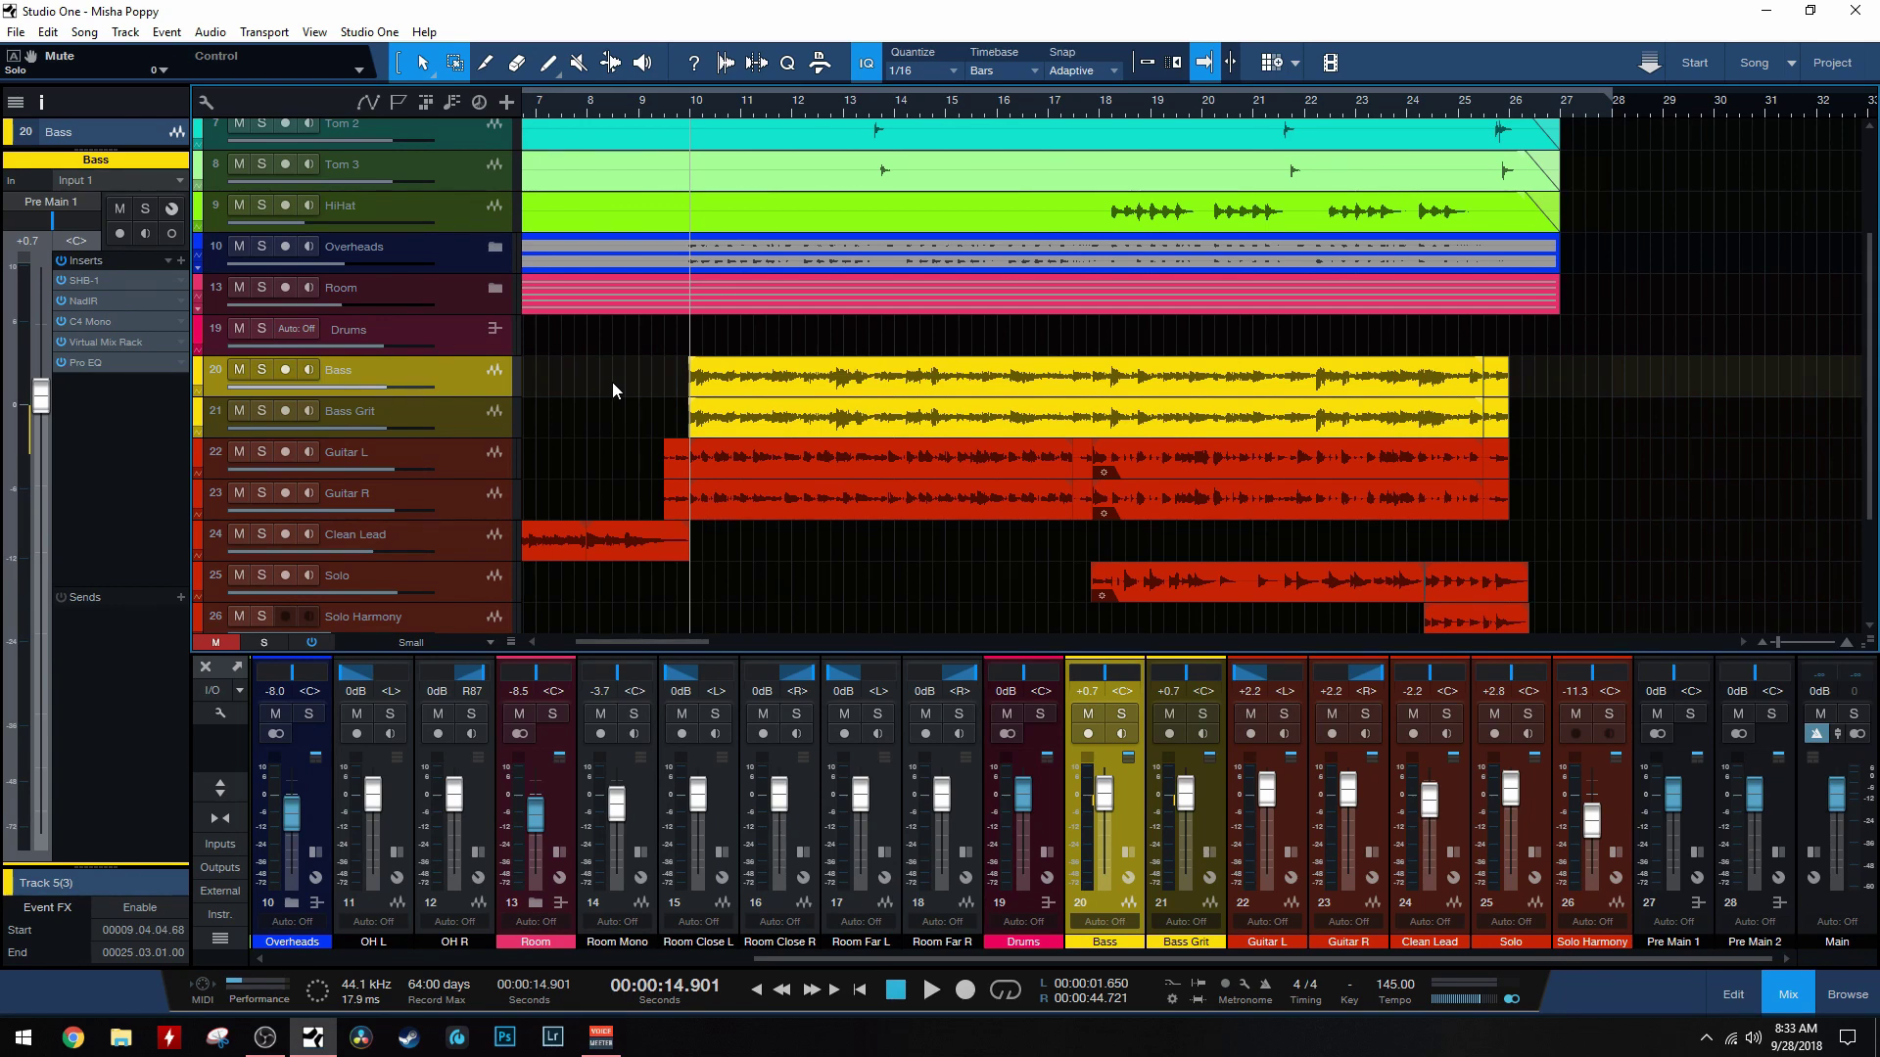
Step: Solo the Bass Grit track, reopen its Toneforge - Misha Mansoor insert, and show the matched cab followed by the amp section
click(345, 416)
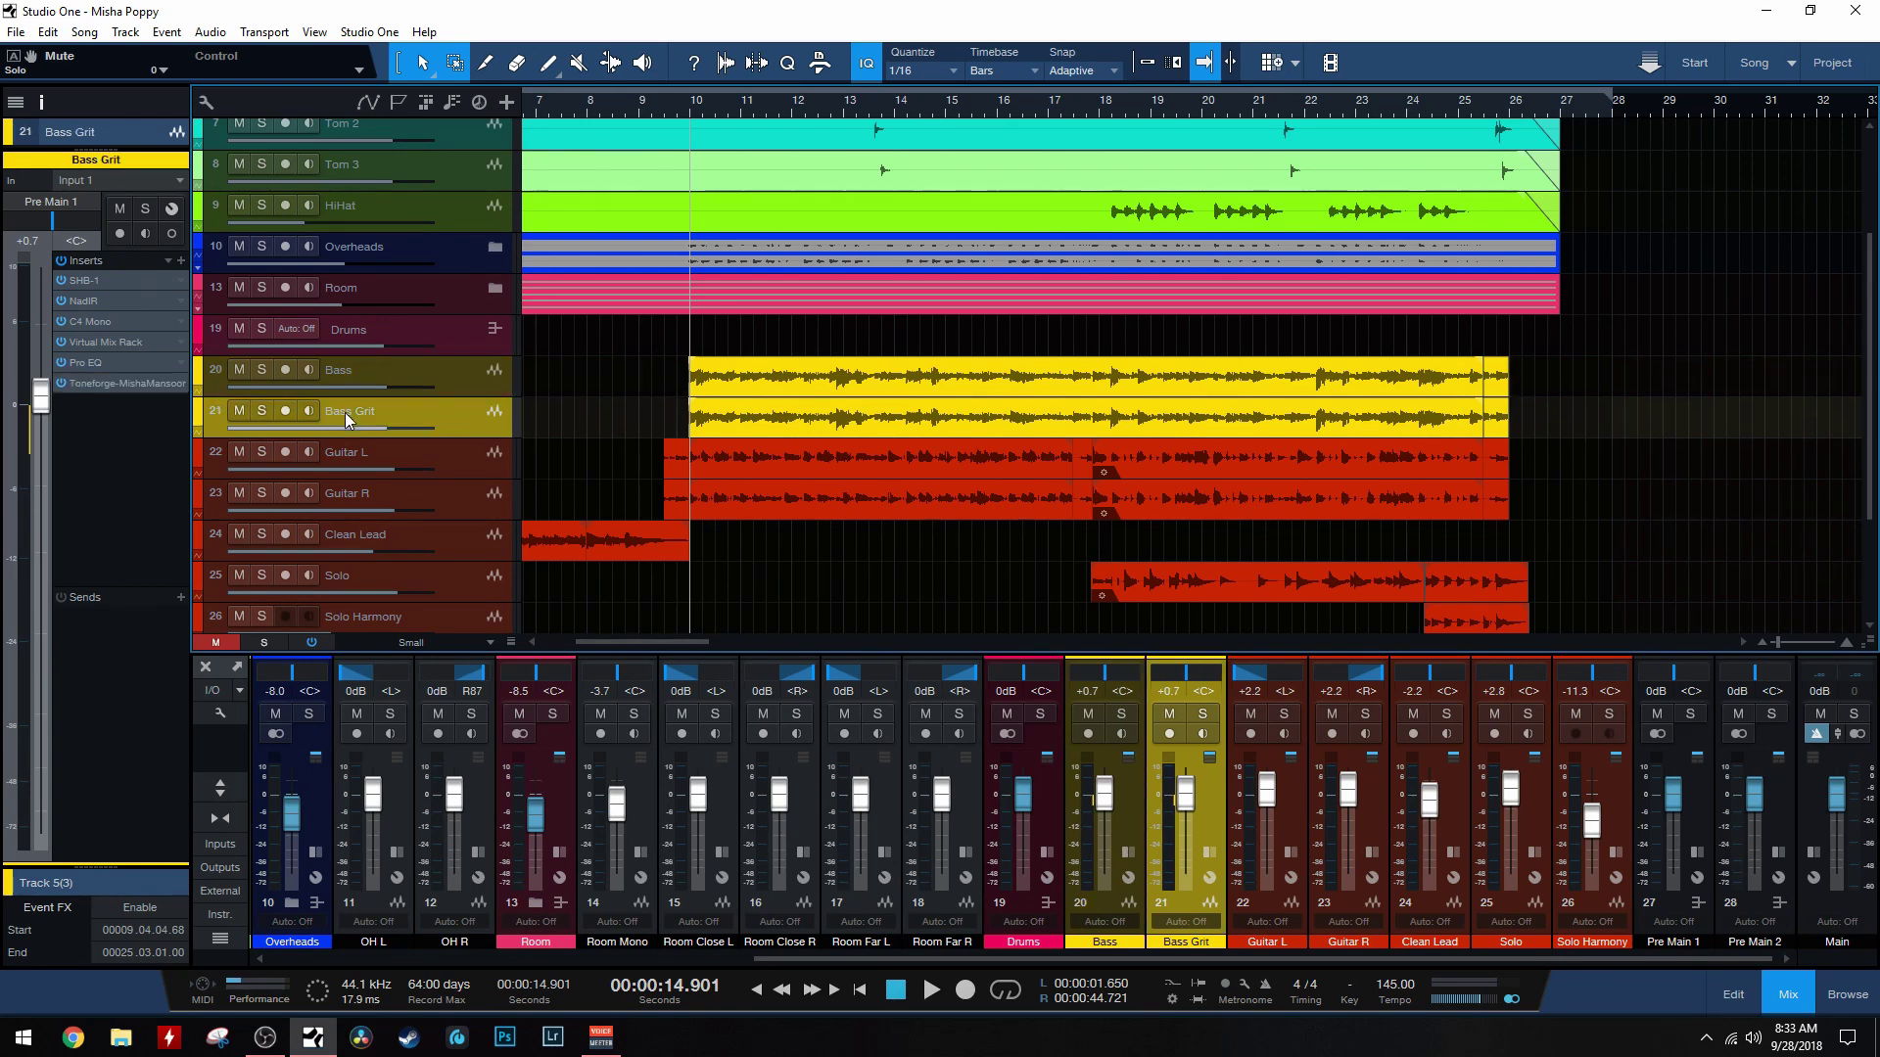
click(256, 418)
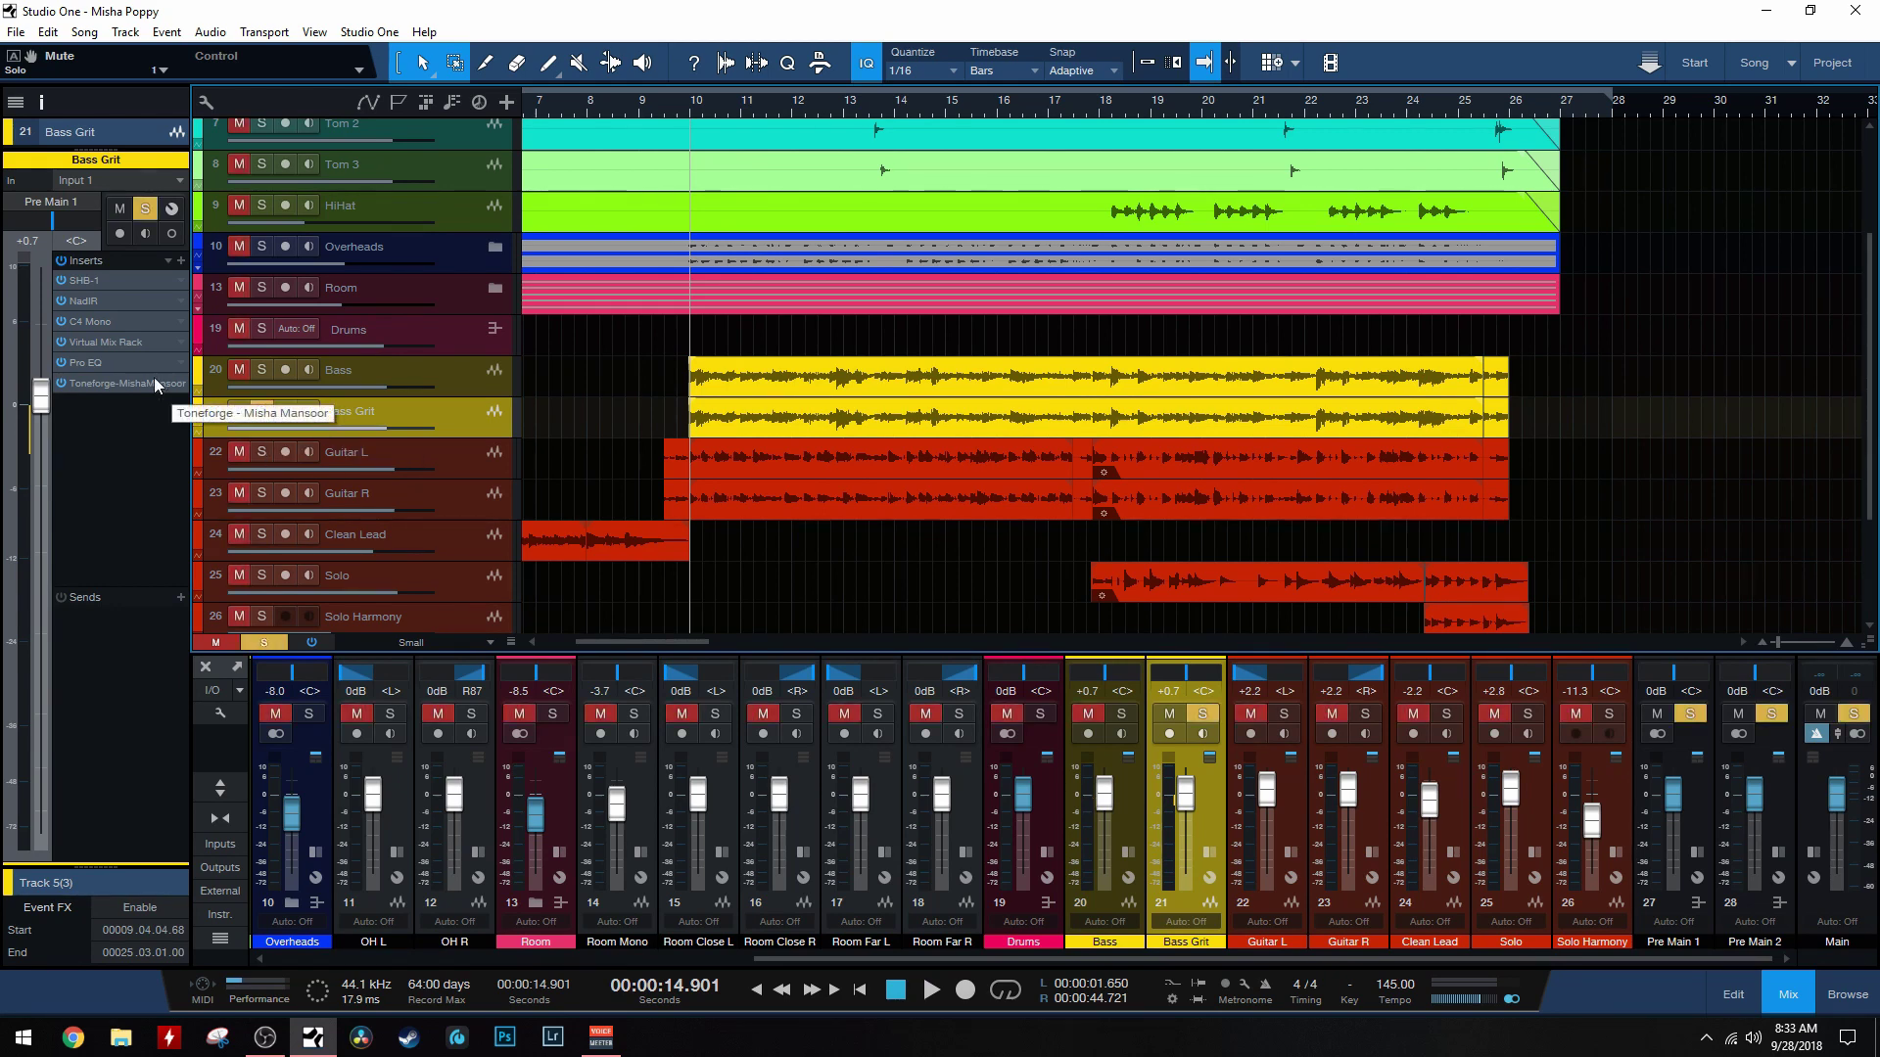
double_click(157, 386)
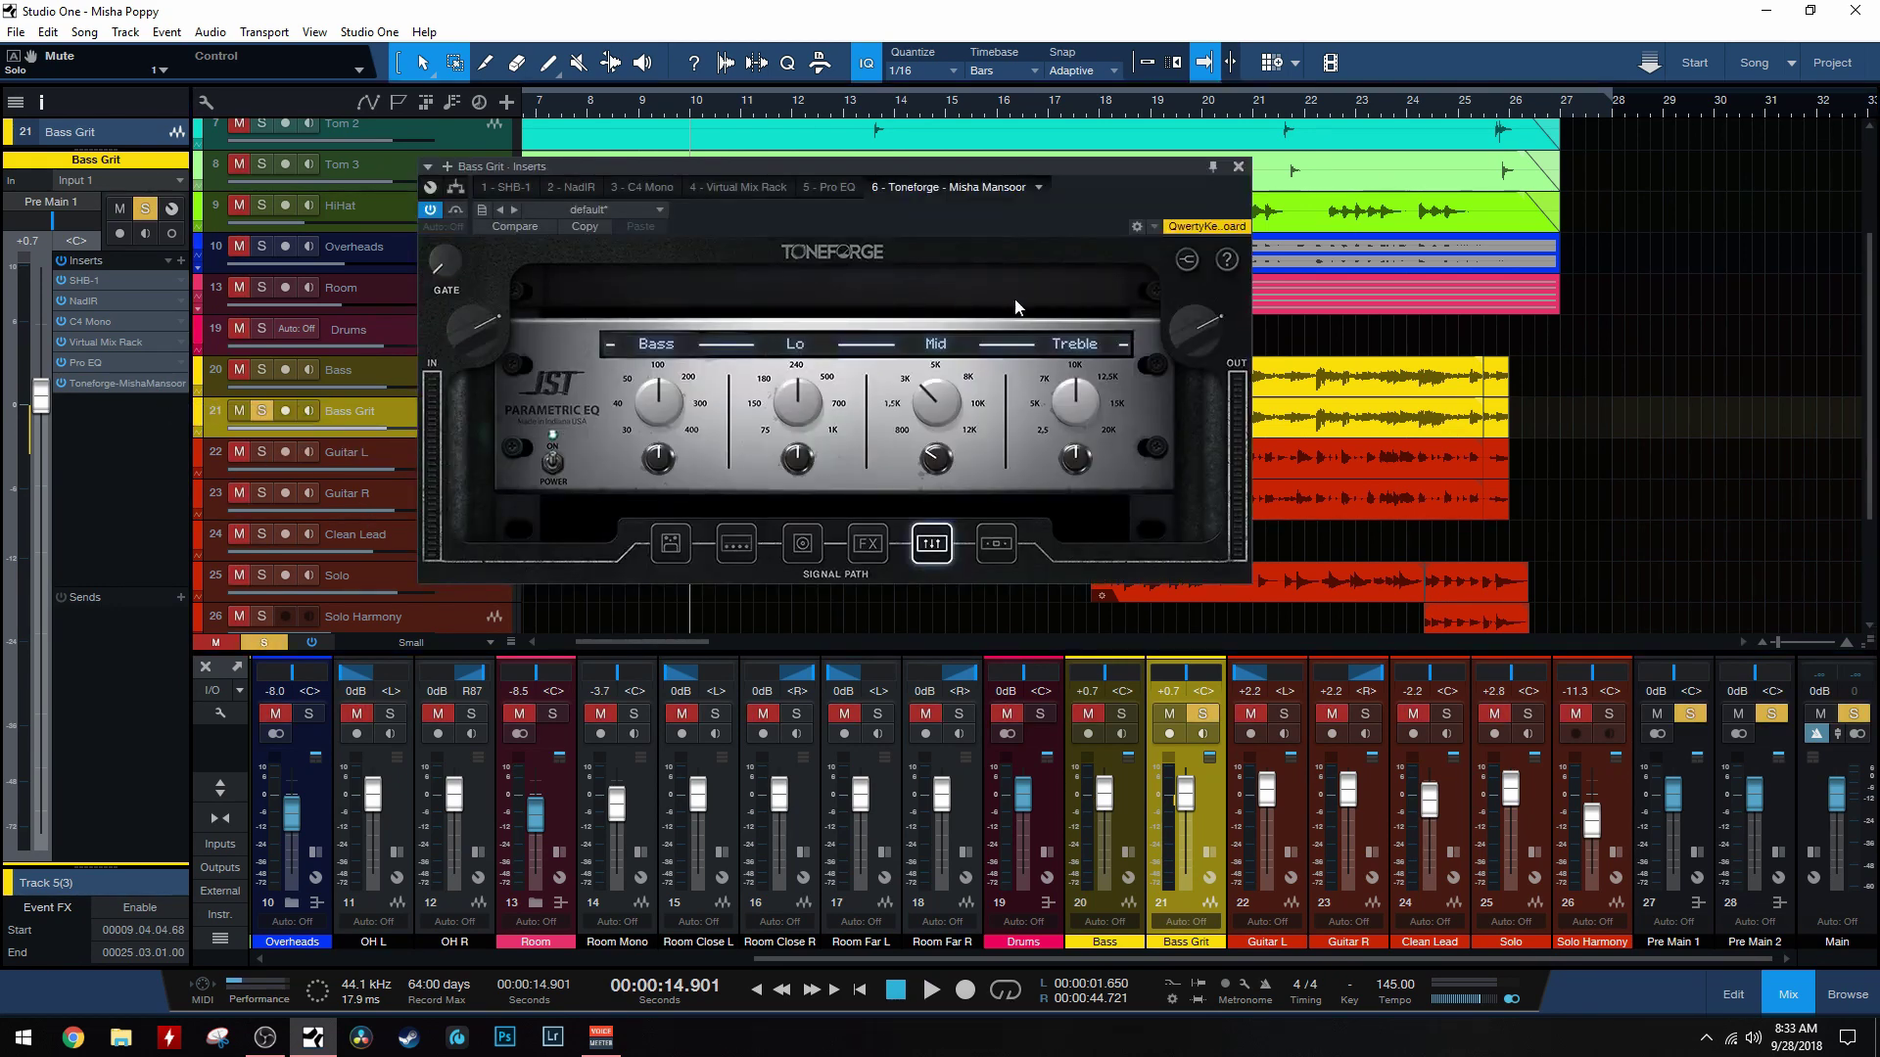
click(800, 544)
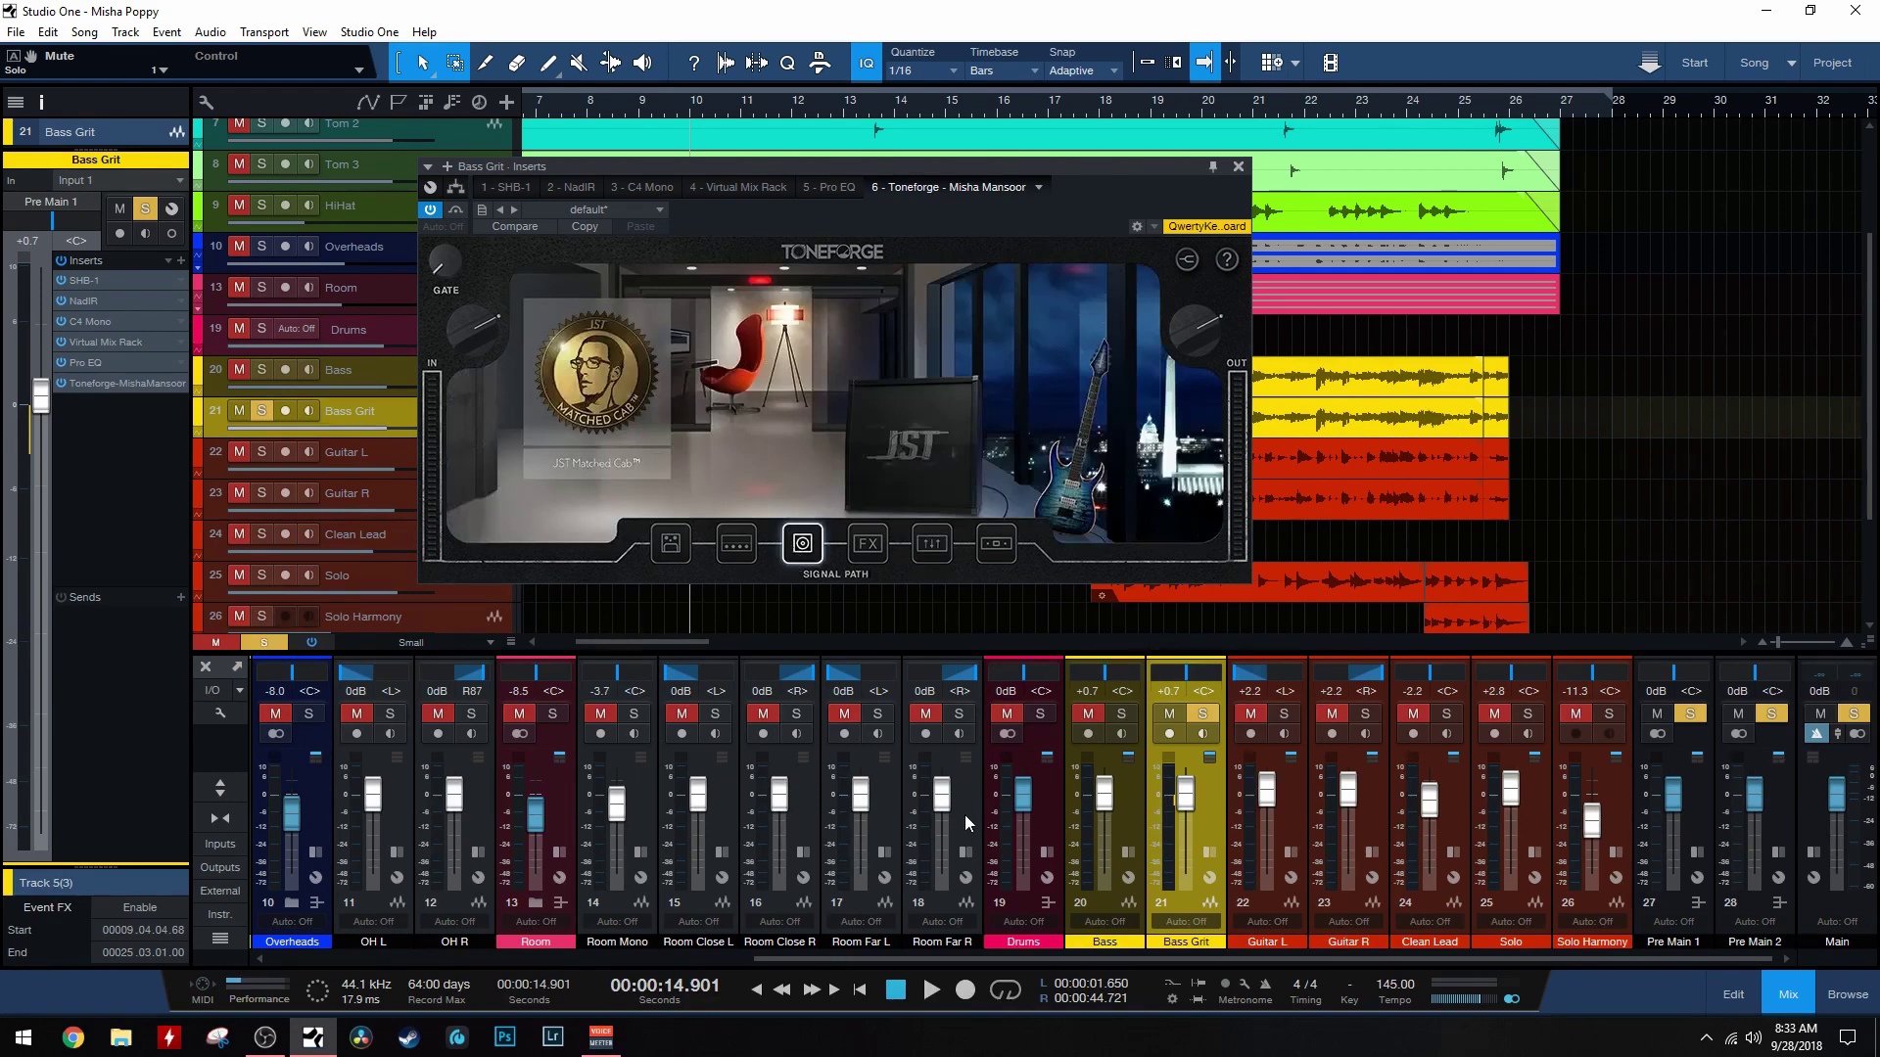
click(740, 548)
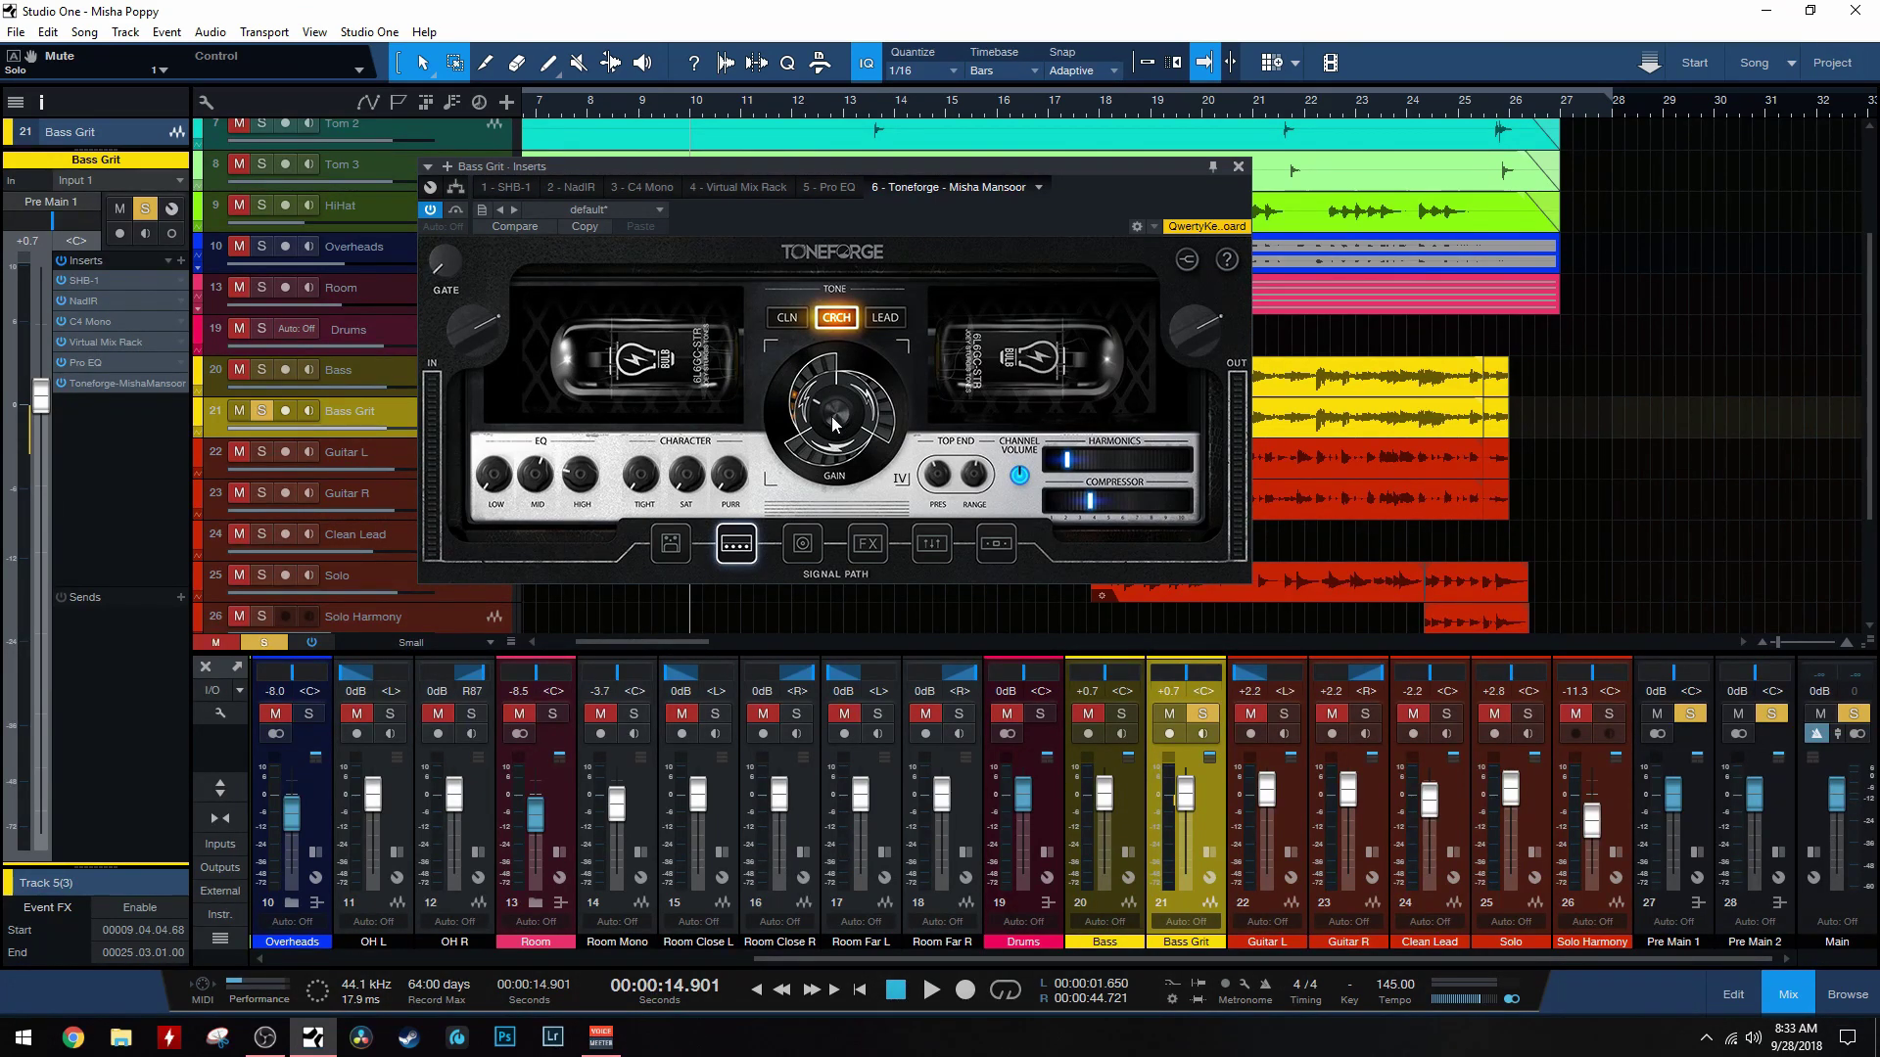
Step: Try Toneforge's Lead tone, return to Crunch, and audition Bass Grit with the crunch gain at 0.85 and 0.45
click(887, 317)
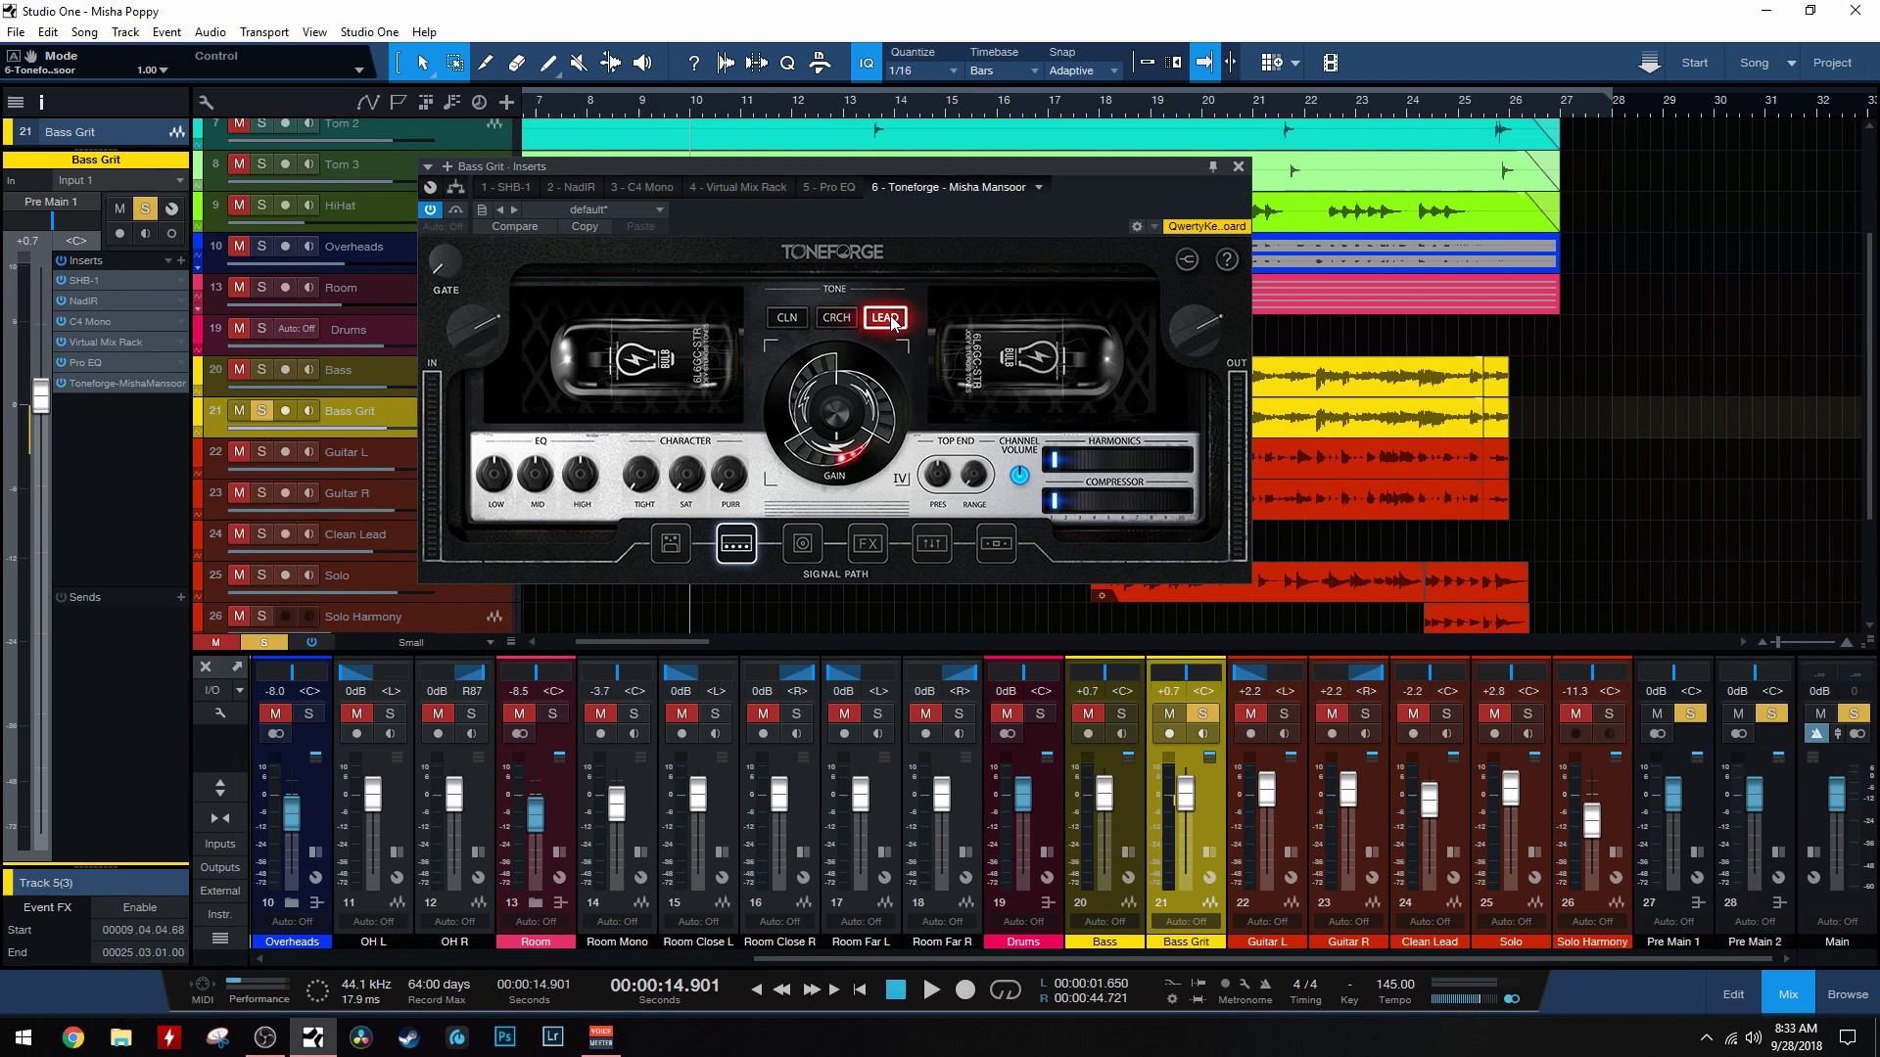
click(839, 320)
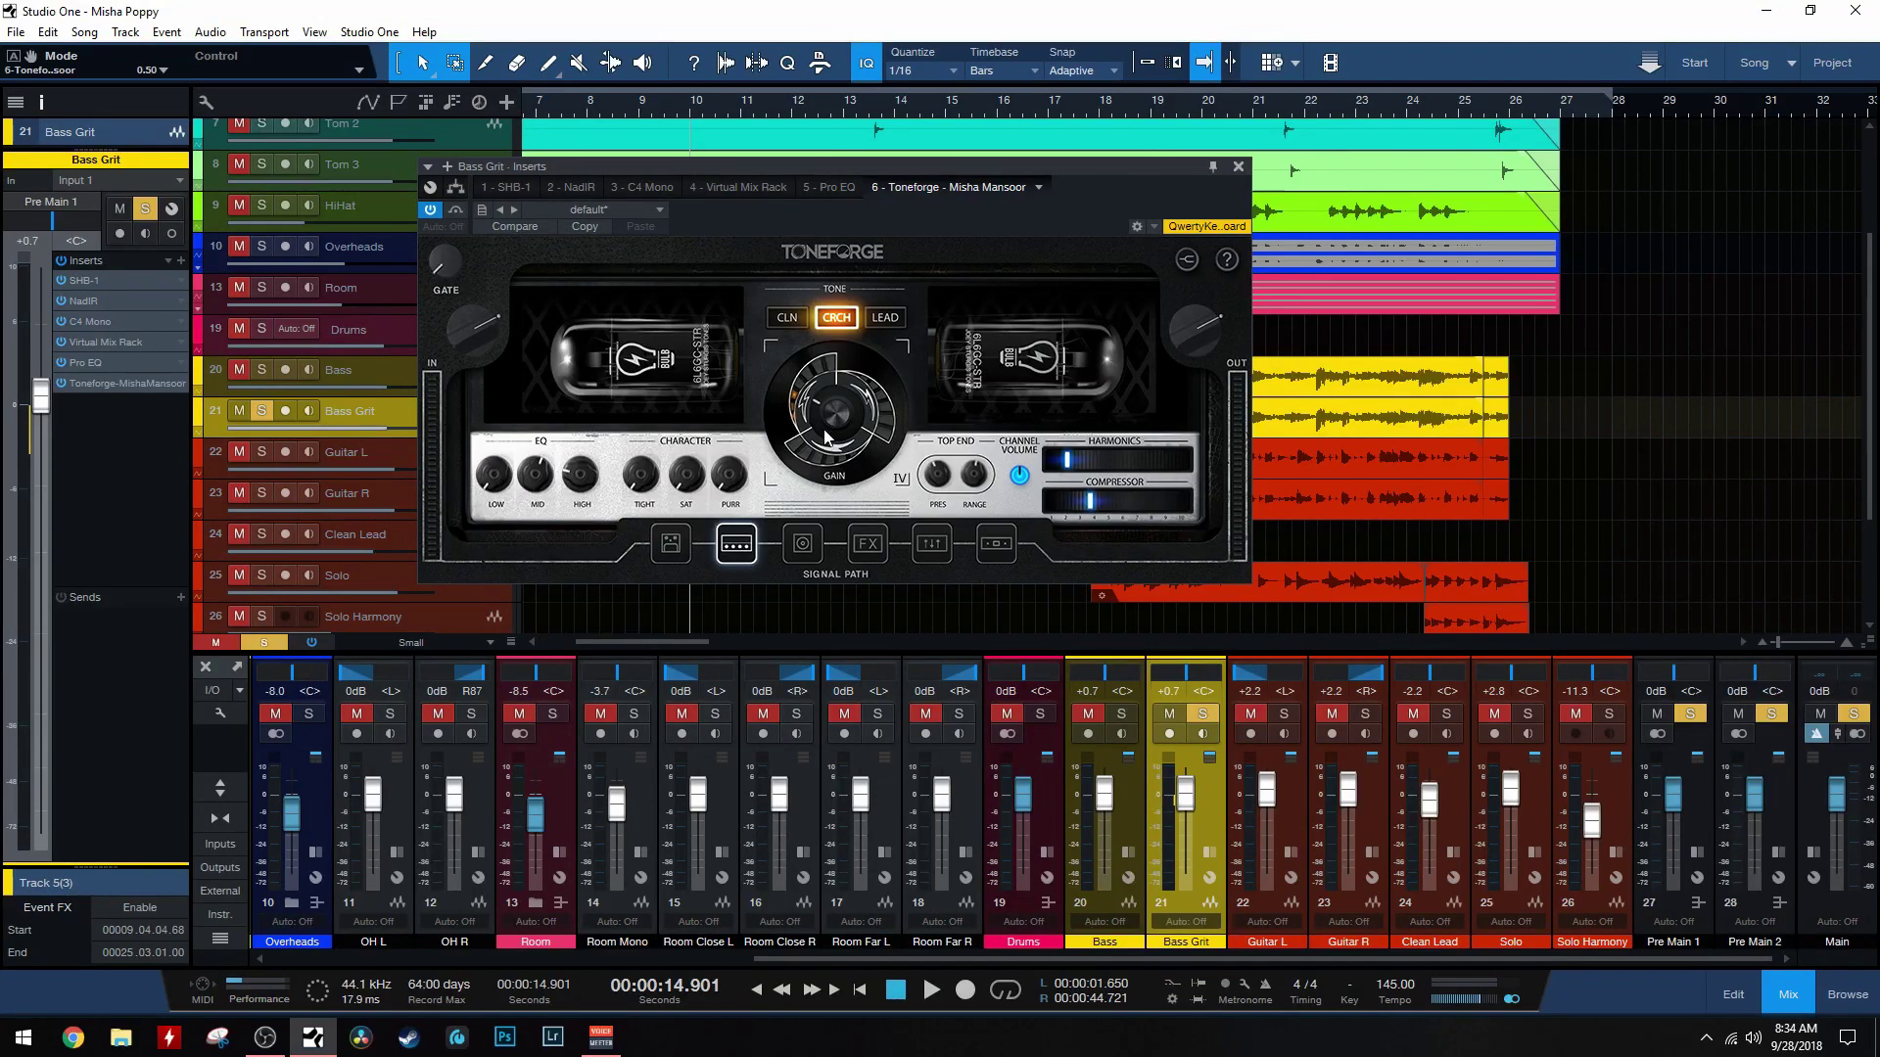
key(space)
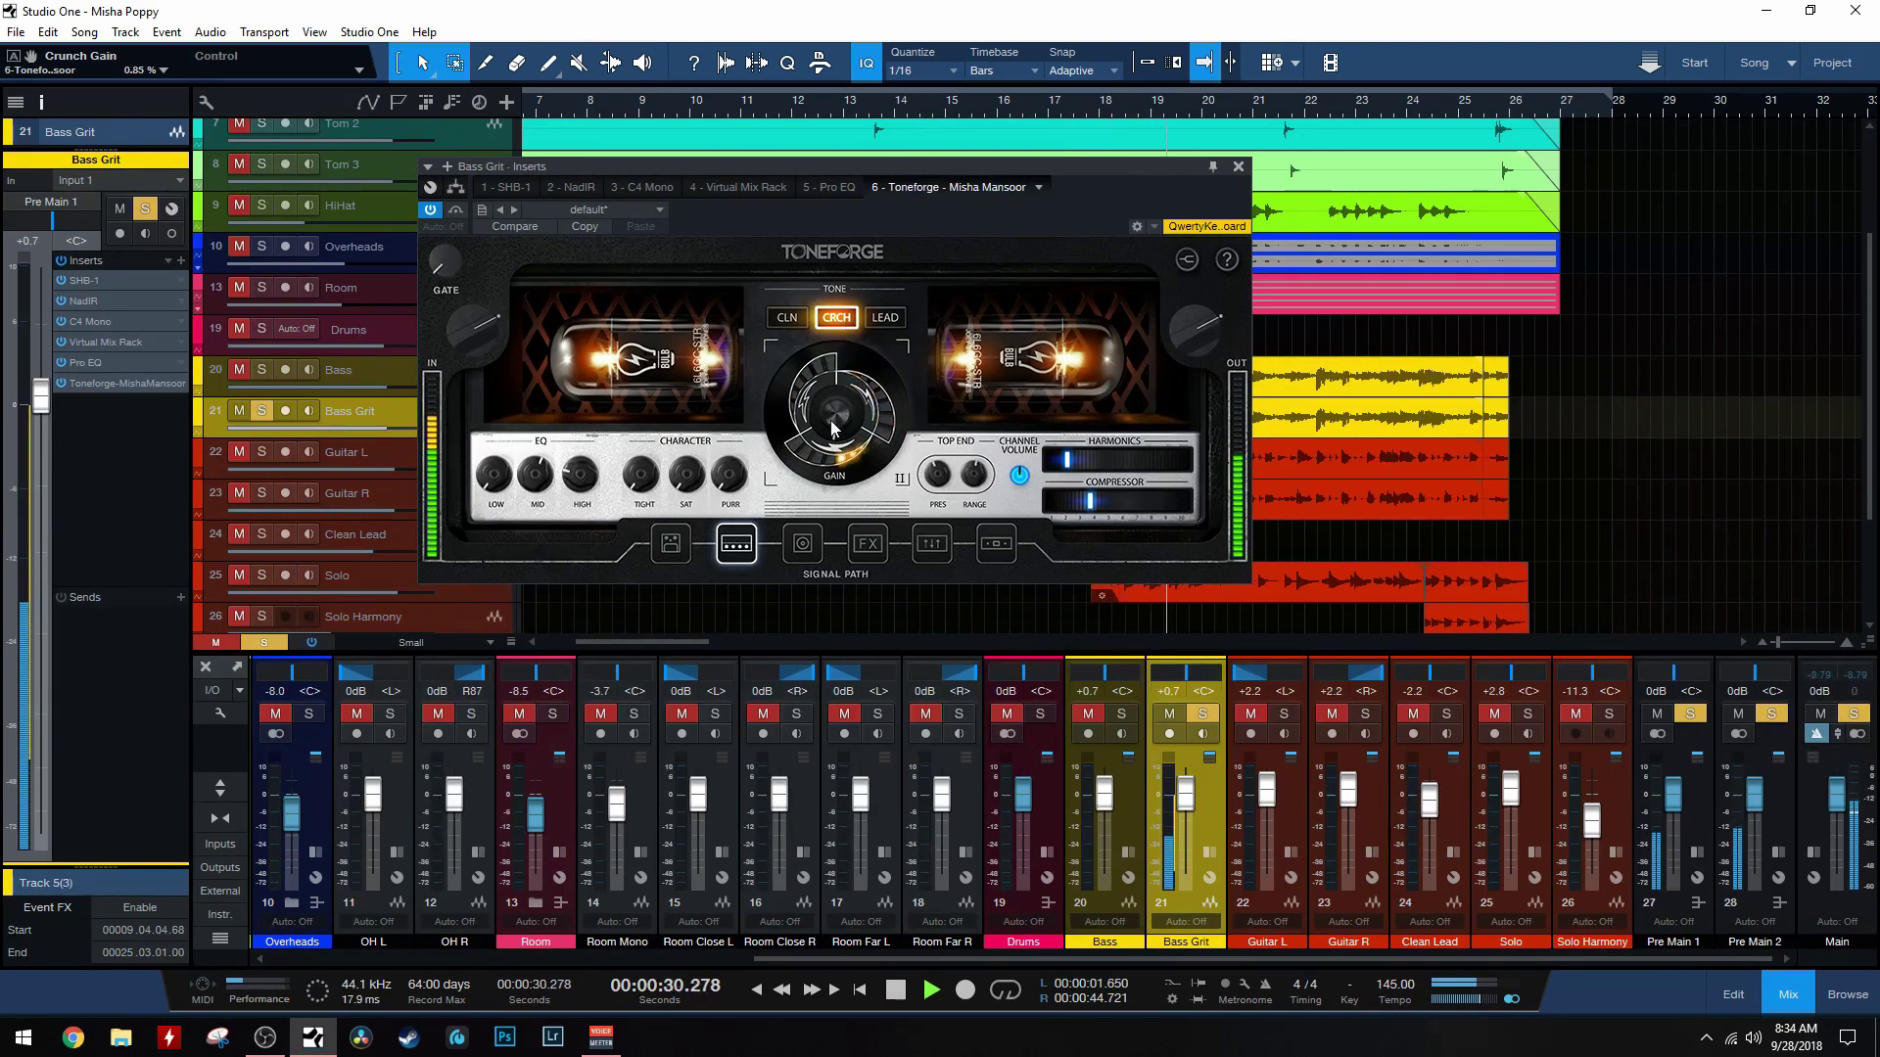
drag(834, 409, 826, 360)
key(space)
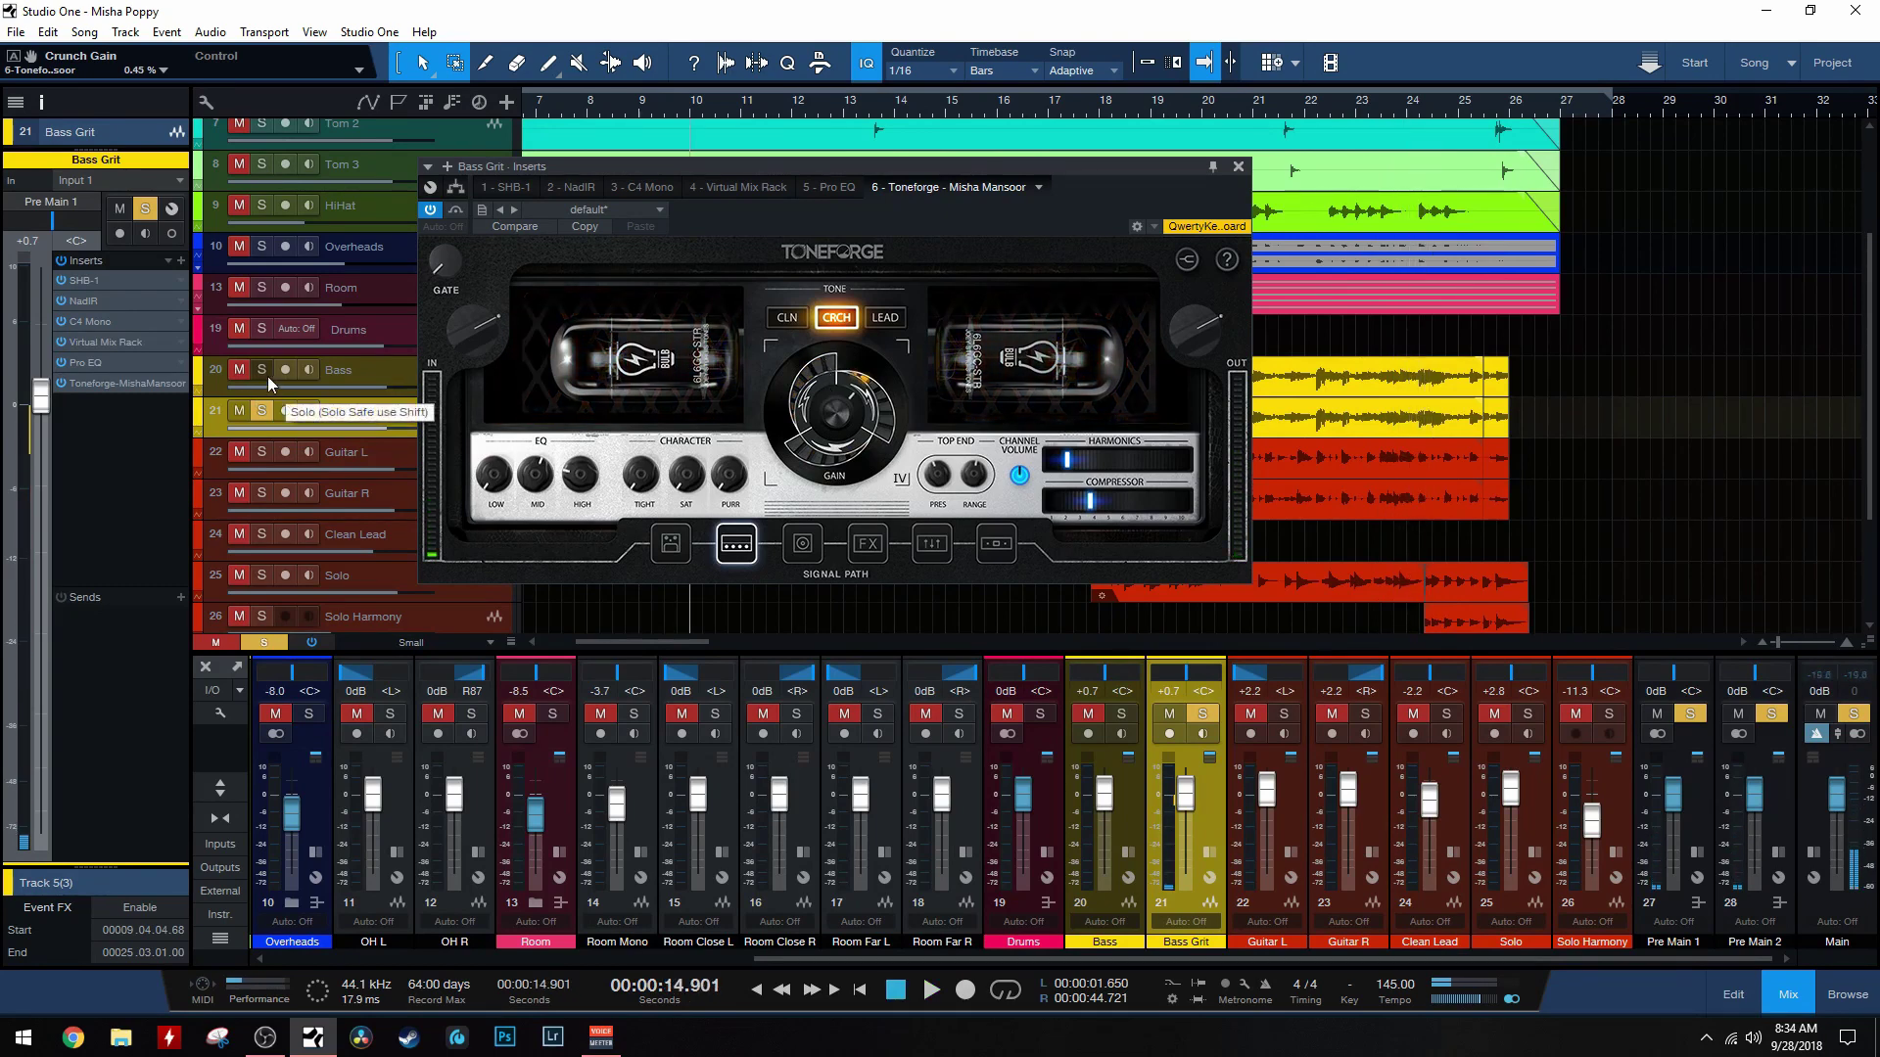
Step: Solo the Bass track alongside Bass Grit and set Toneforge's crunch gain to about 0.17 during playback
click(266, 374)
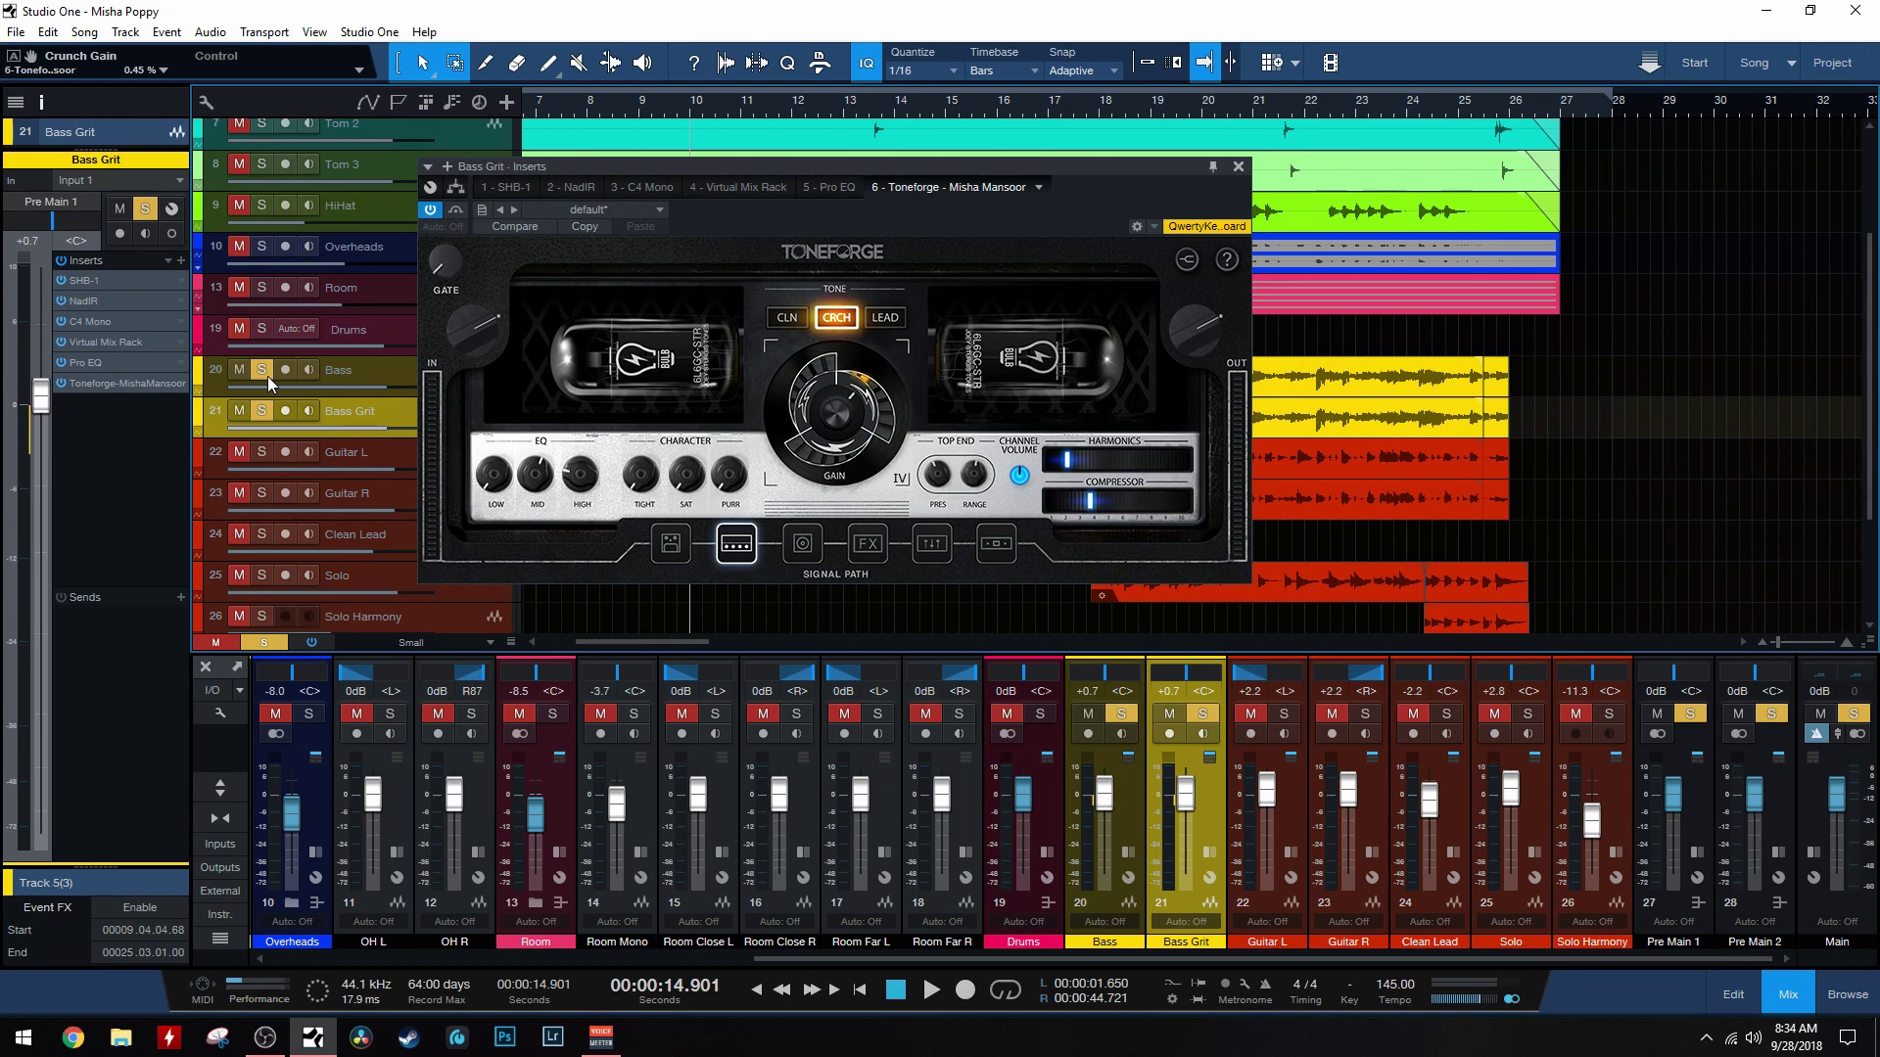
key(space)
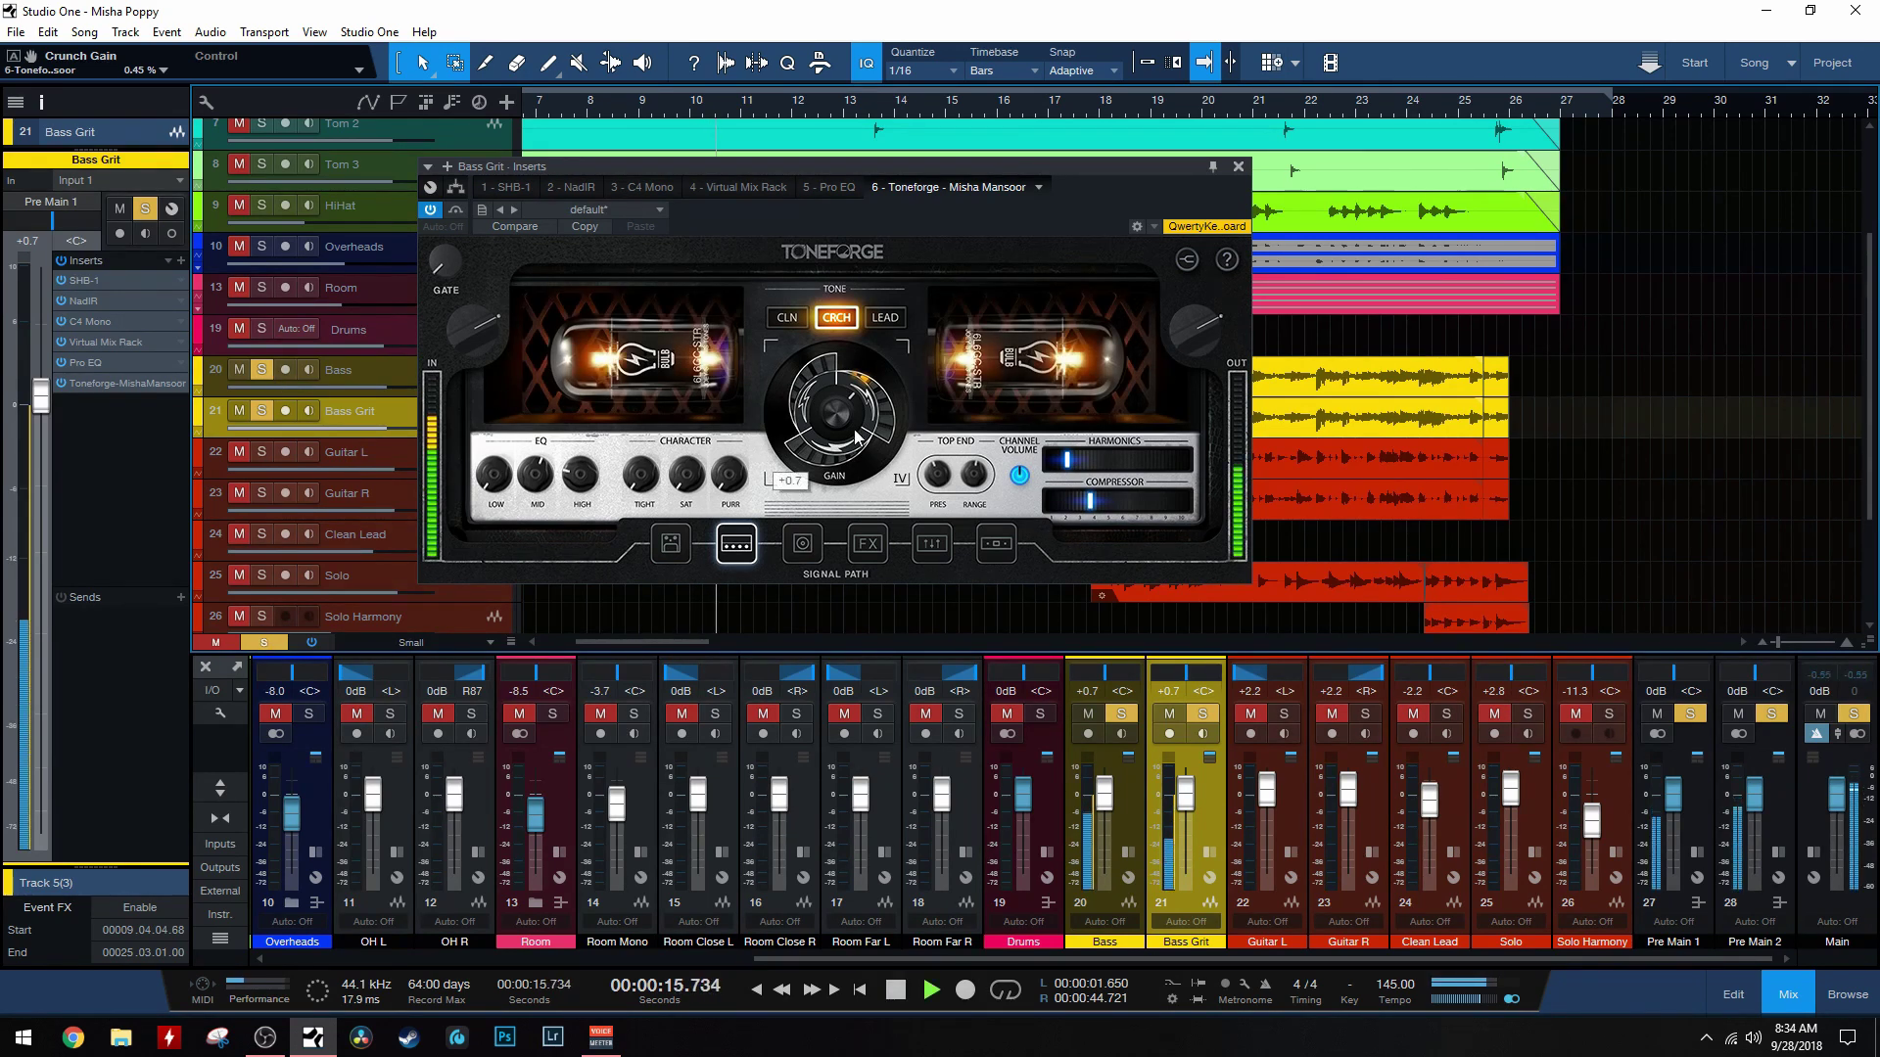
drag(858, 437, 835, 400)
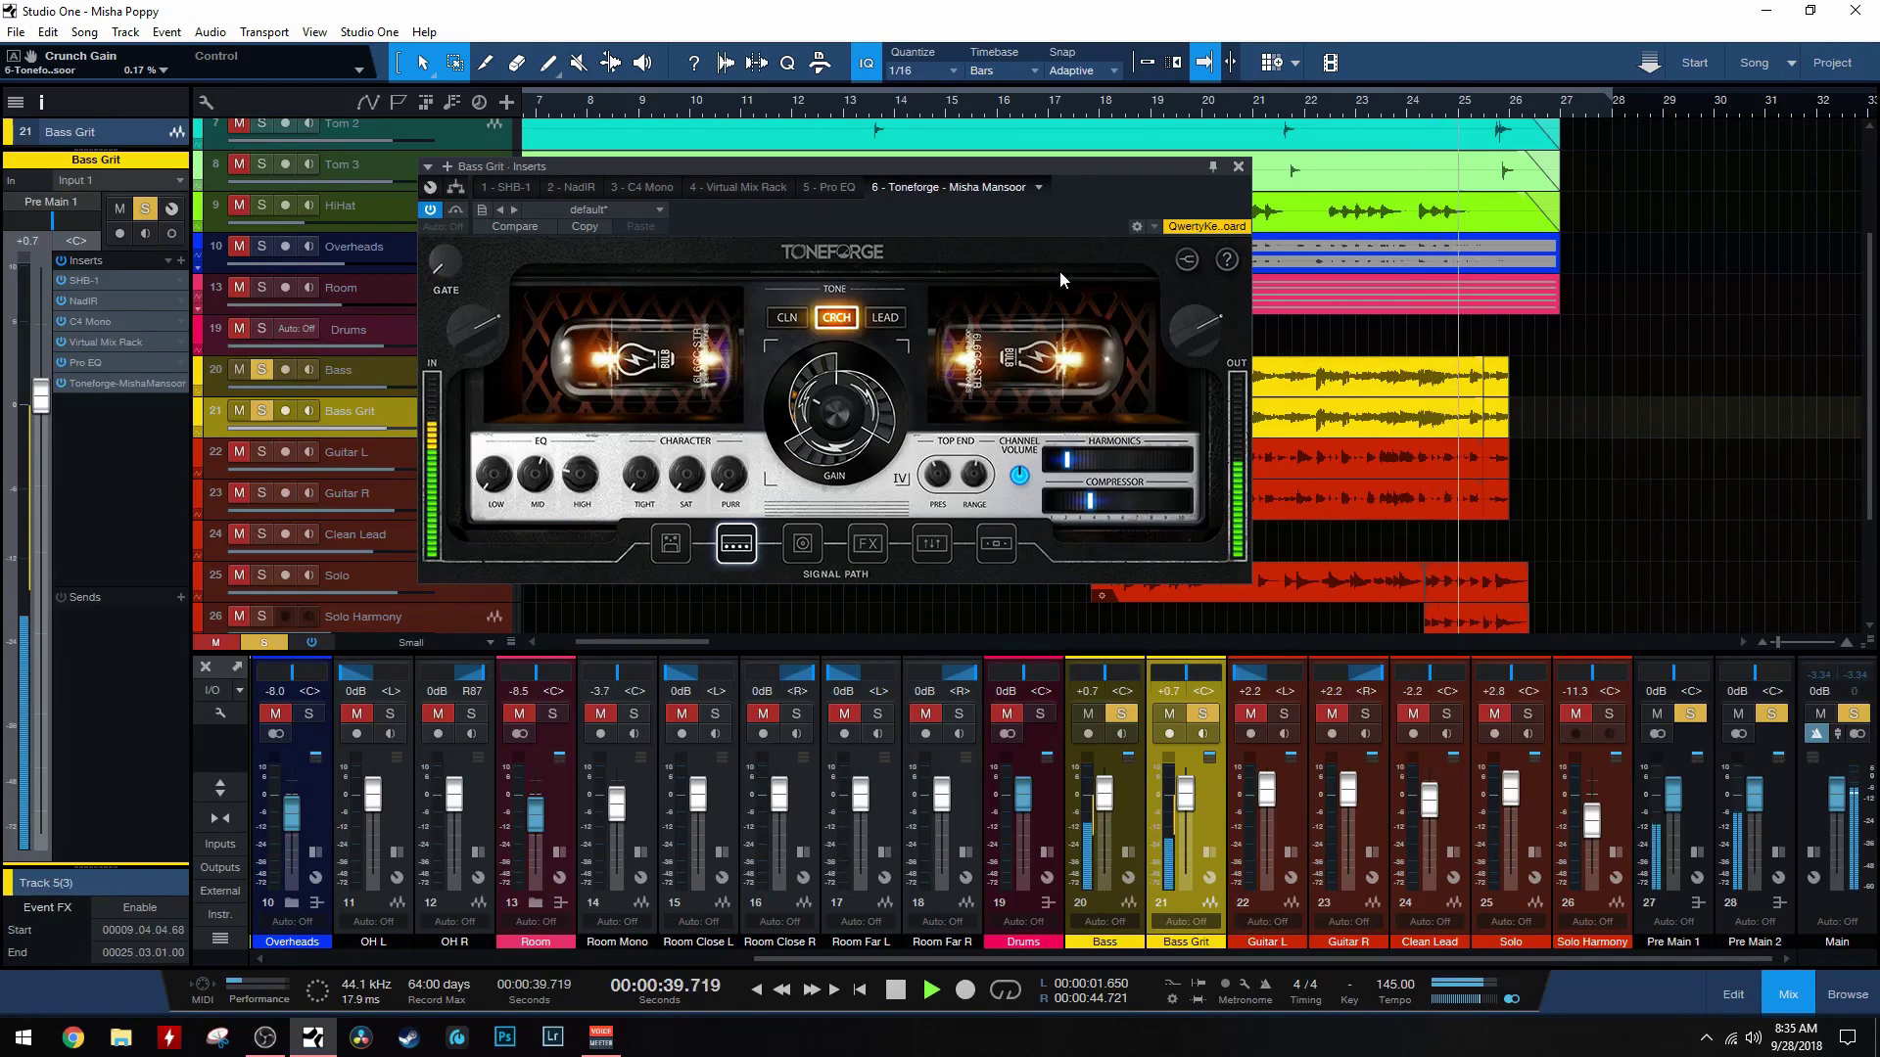
key(space)
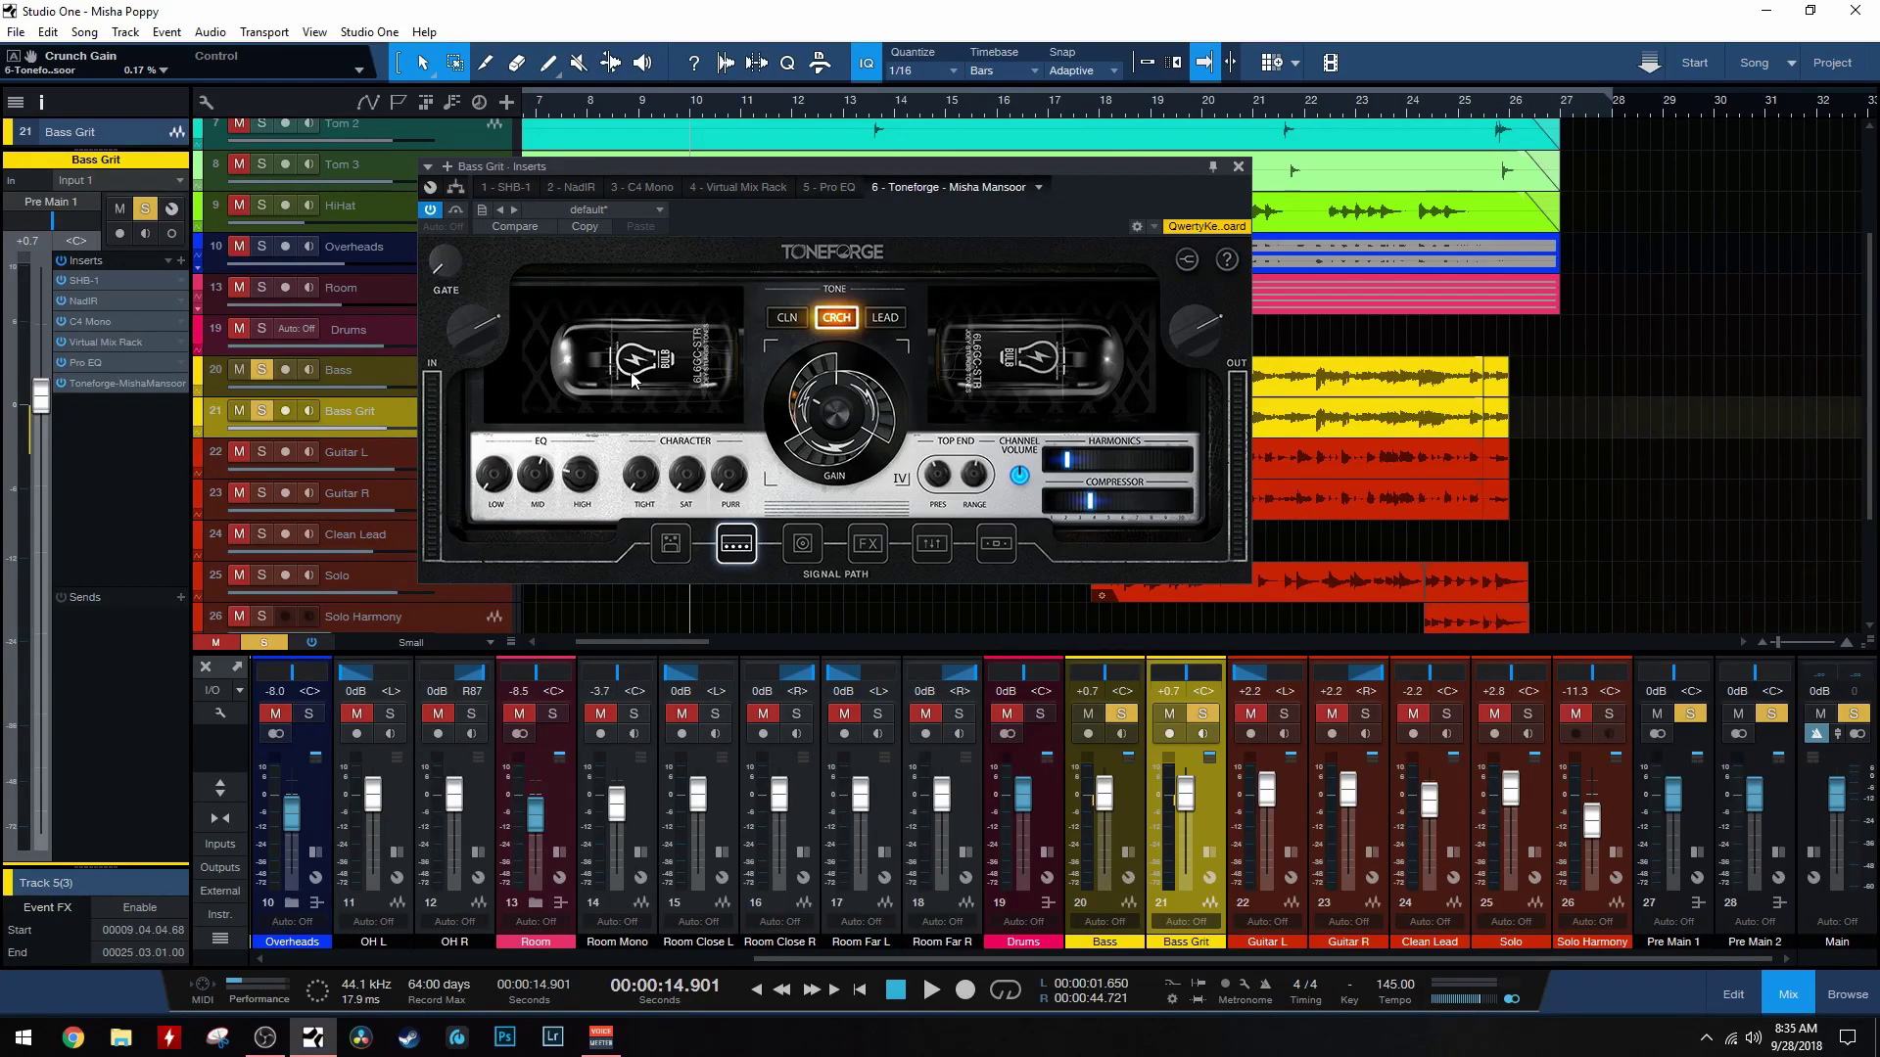
Step: Review Toneforge's Precision Drive pedal and amp controls, going back and forth between the two sections
mouse_move(579, 496)
click(672, 545)
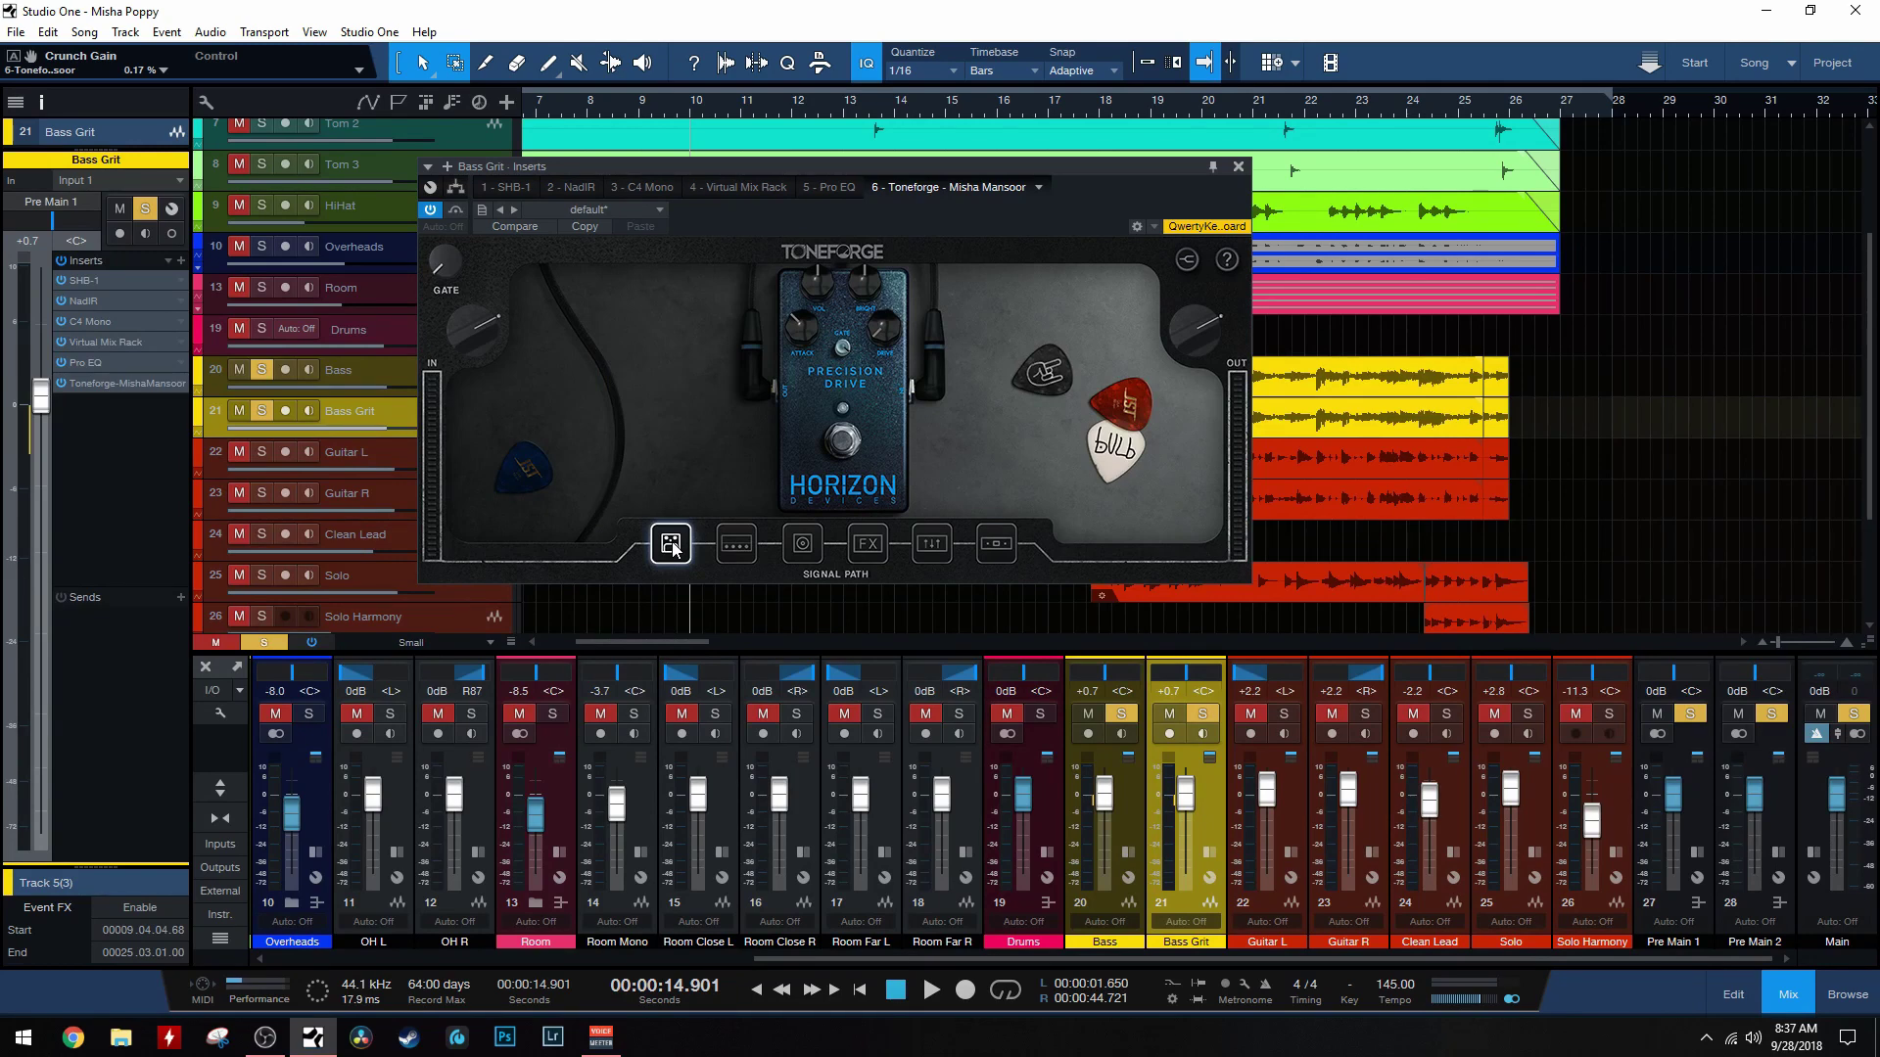
click(735, 546)
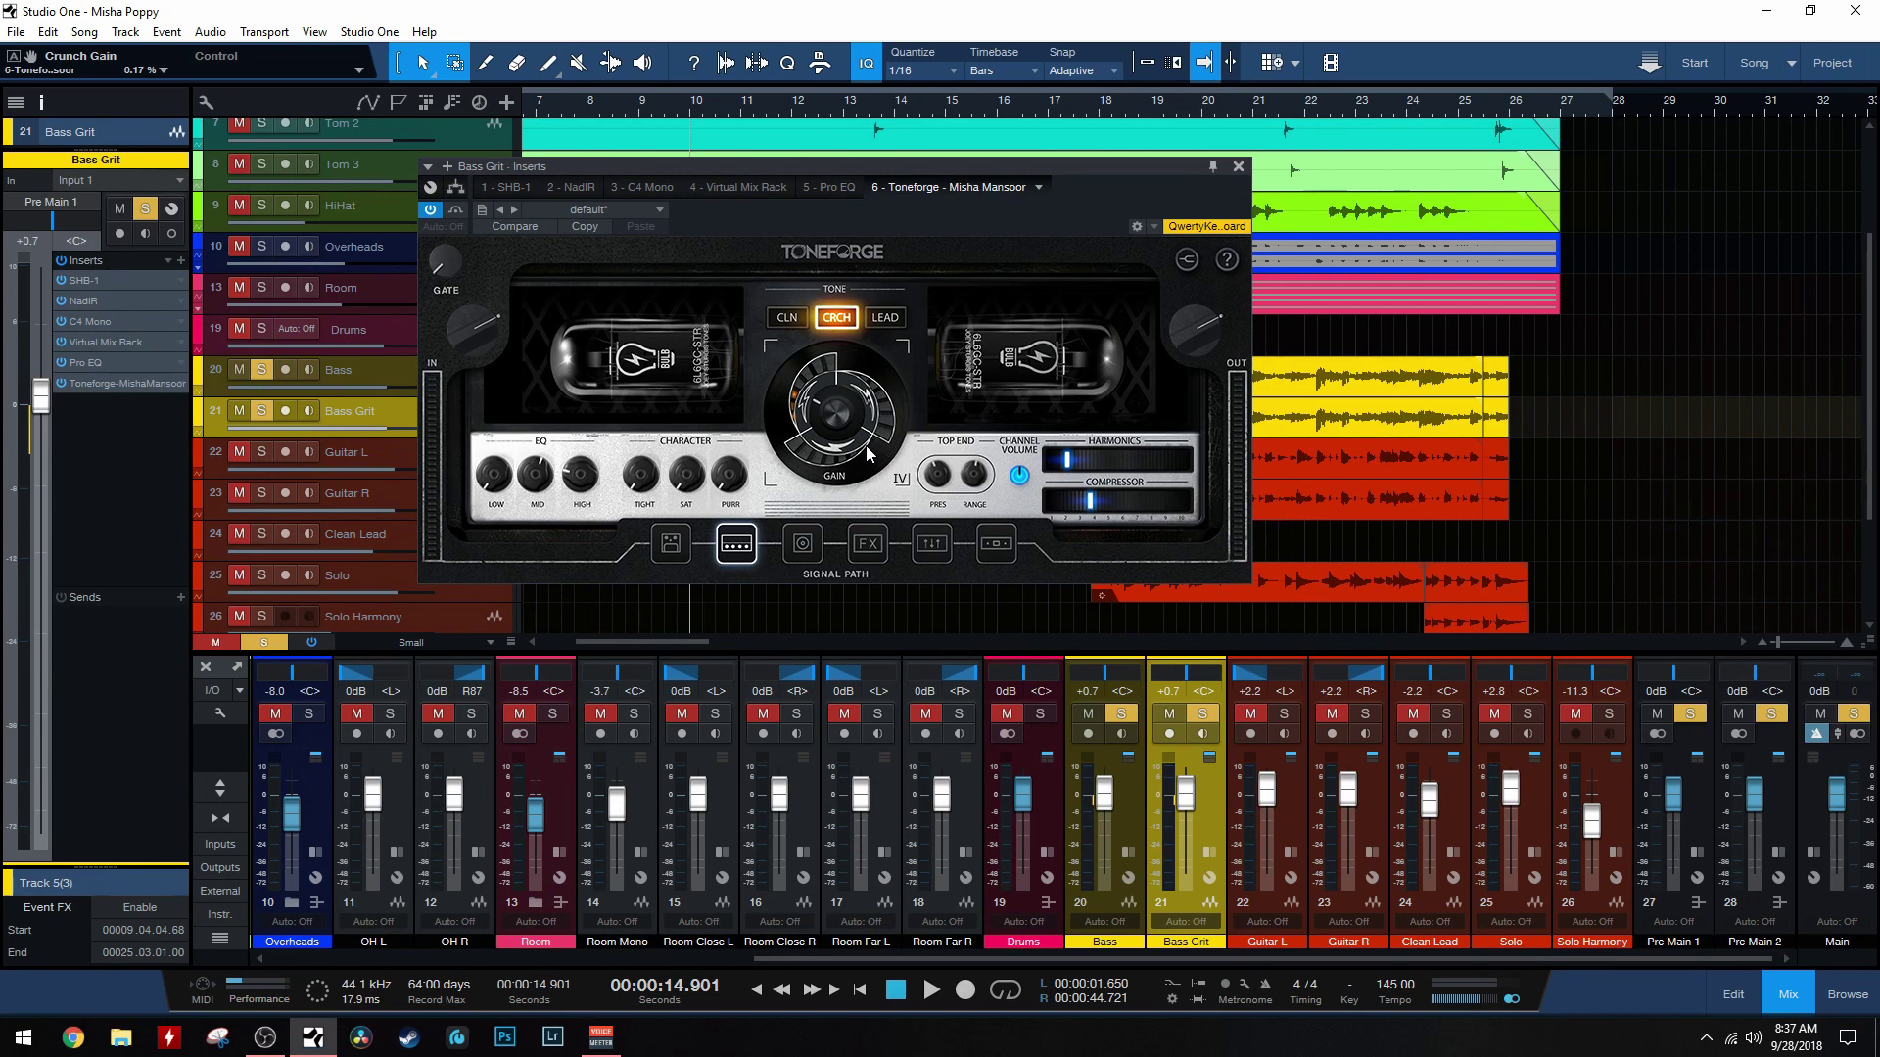
click(672, 545)
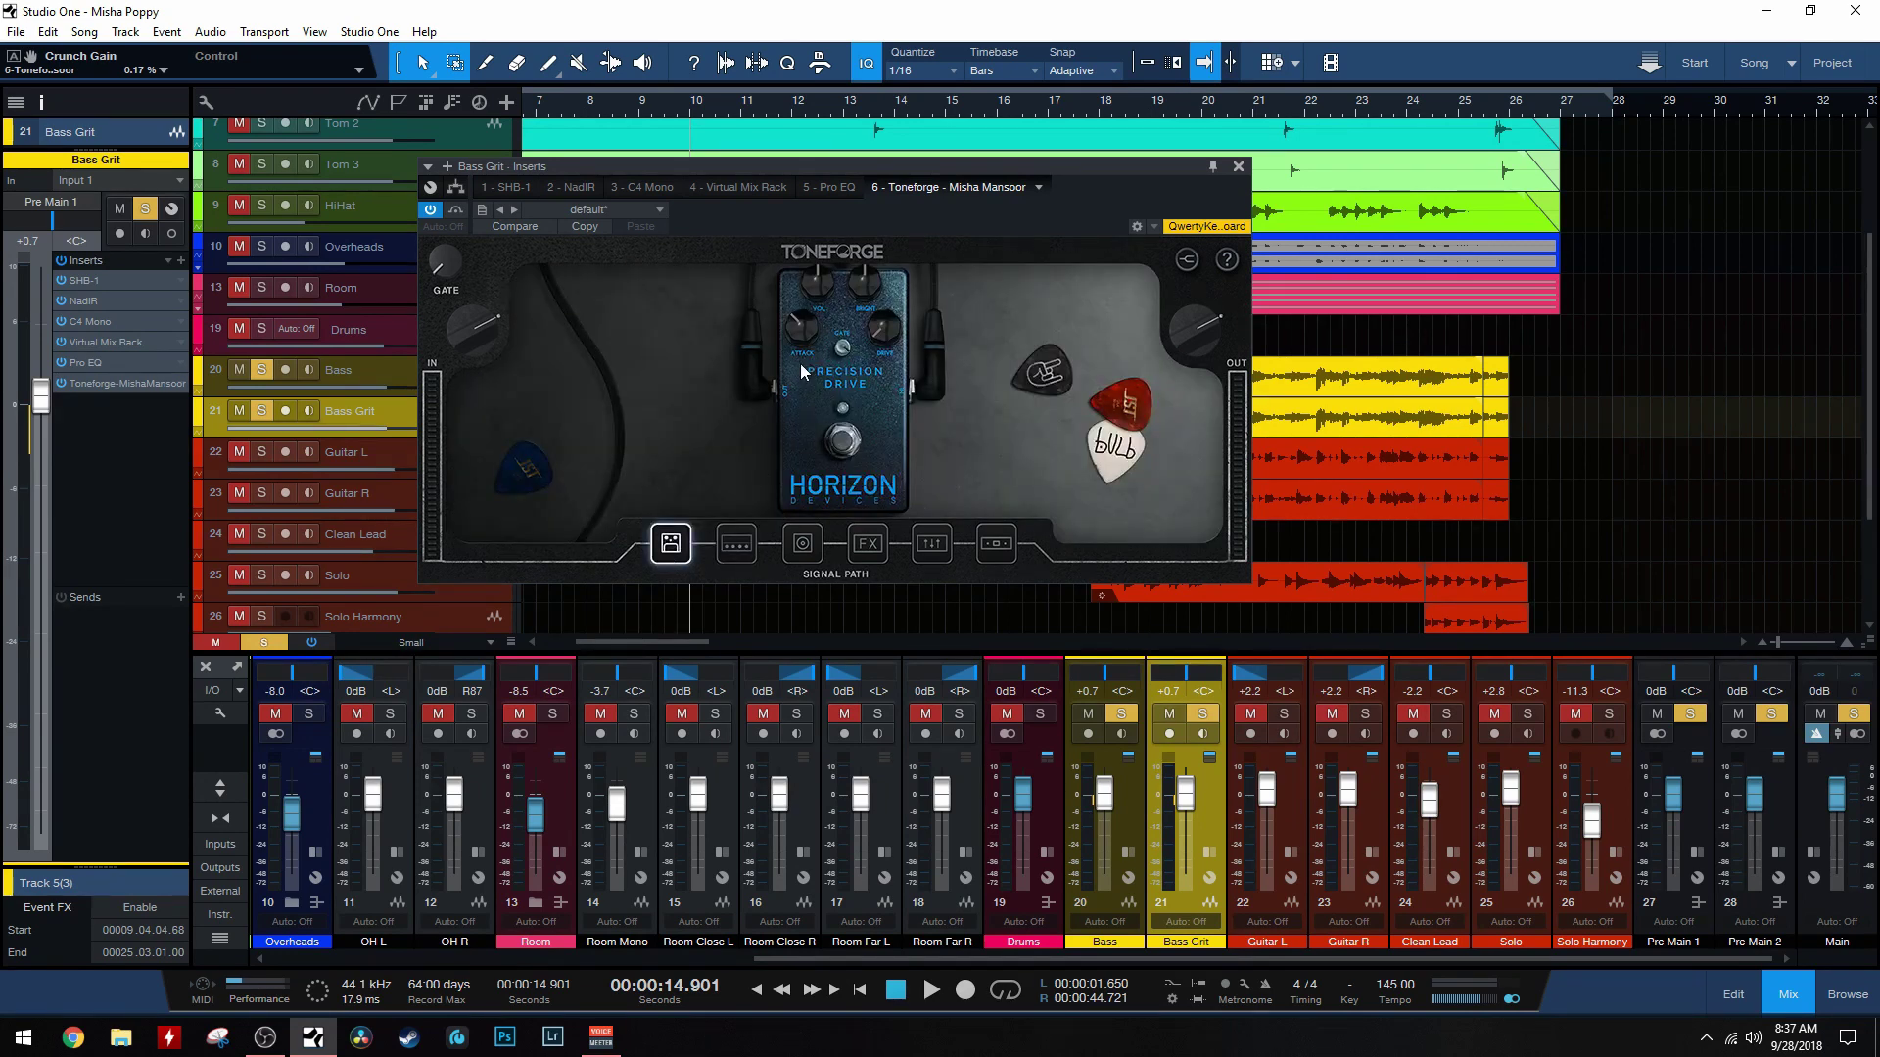
Step: Close Toneforge, unsolo both bass tracks, and audition the full mix briefly
click(261, 410)
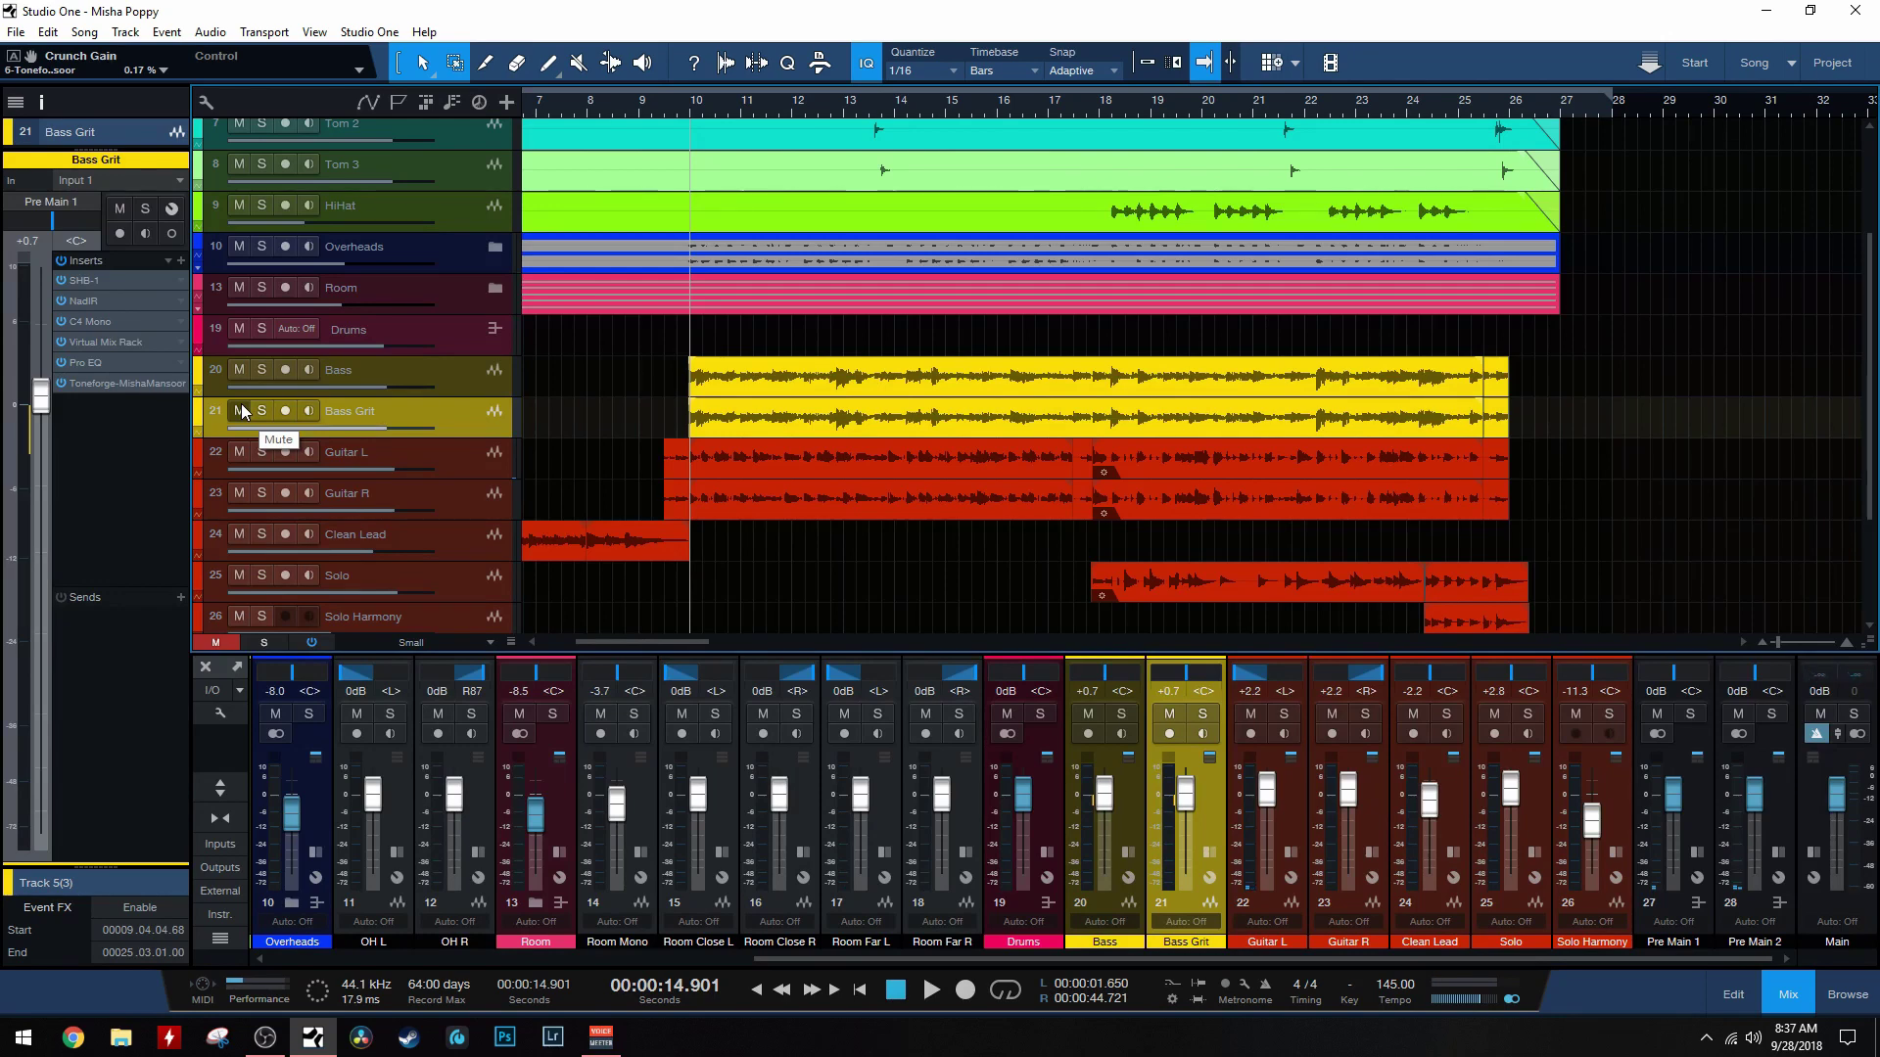
key(space)
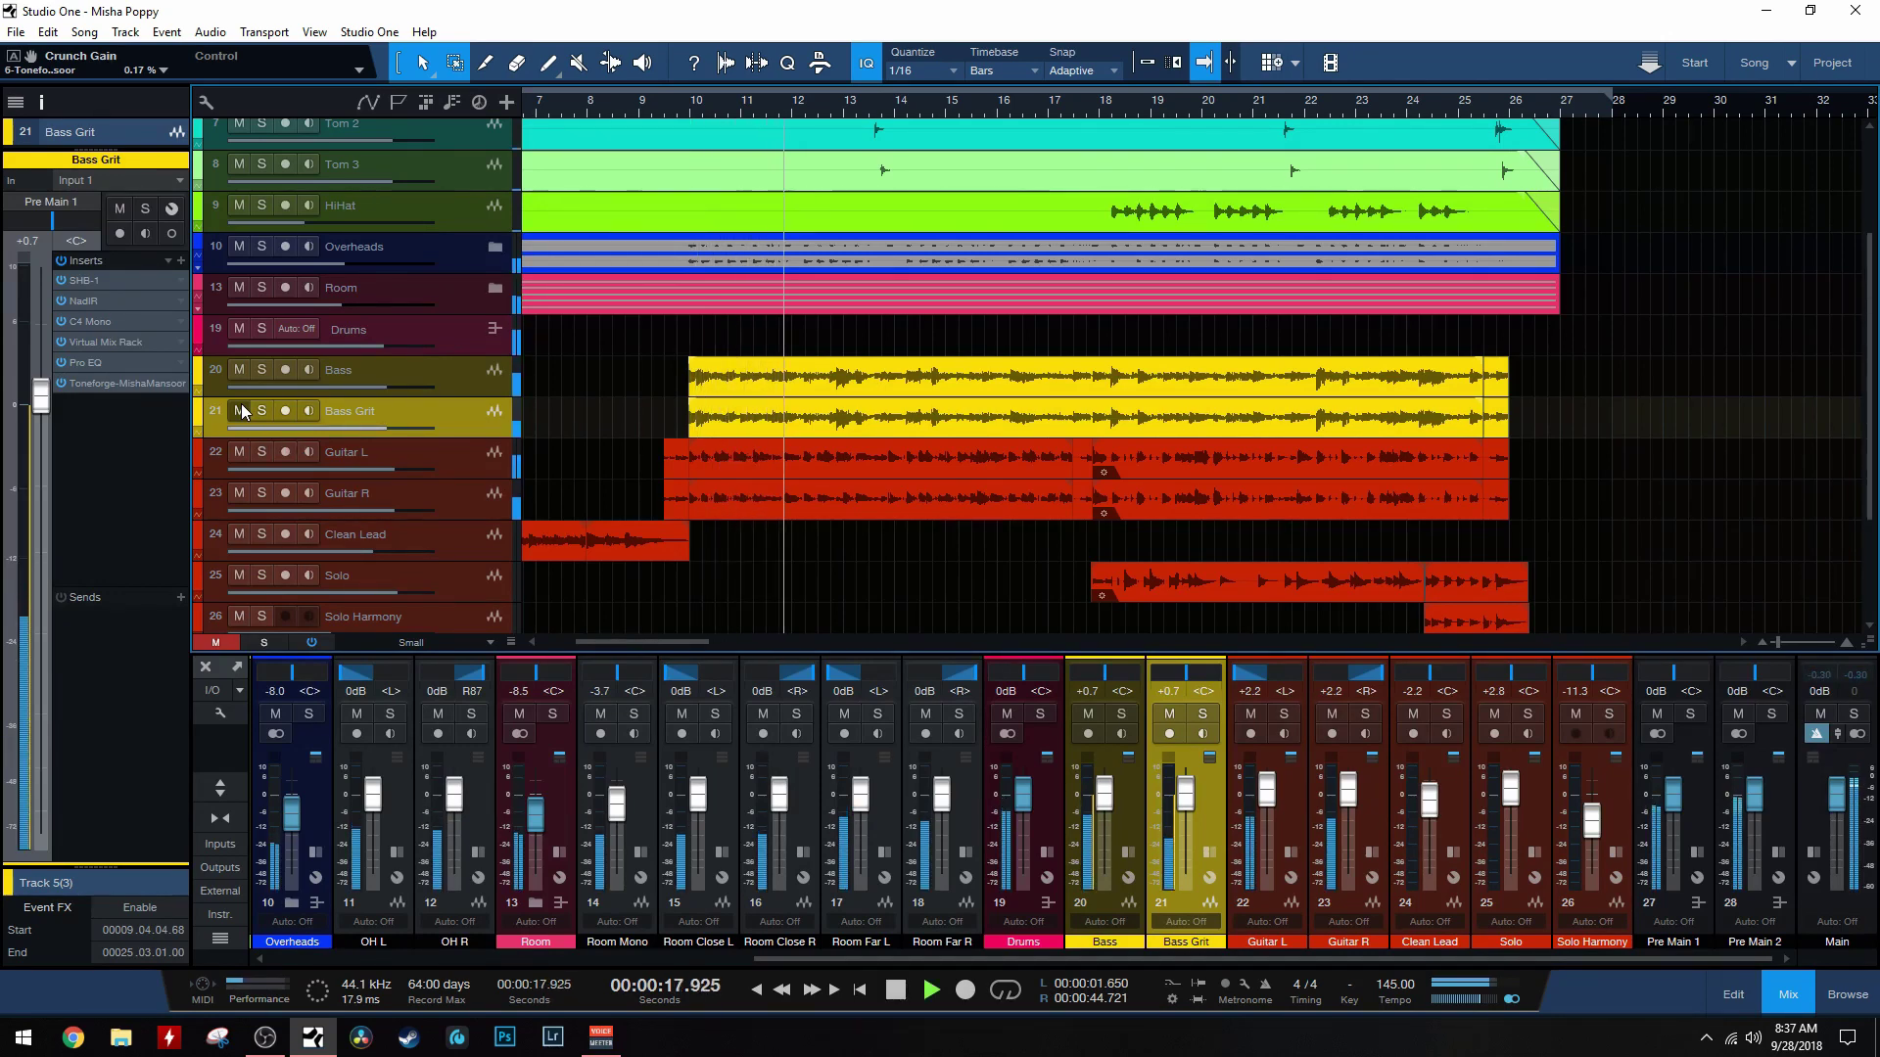
key(space)
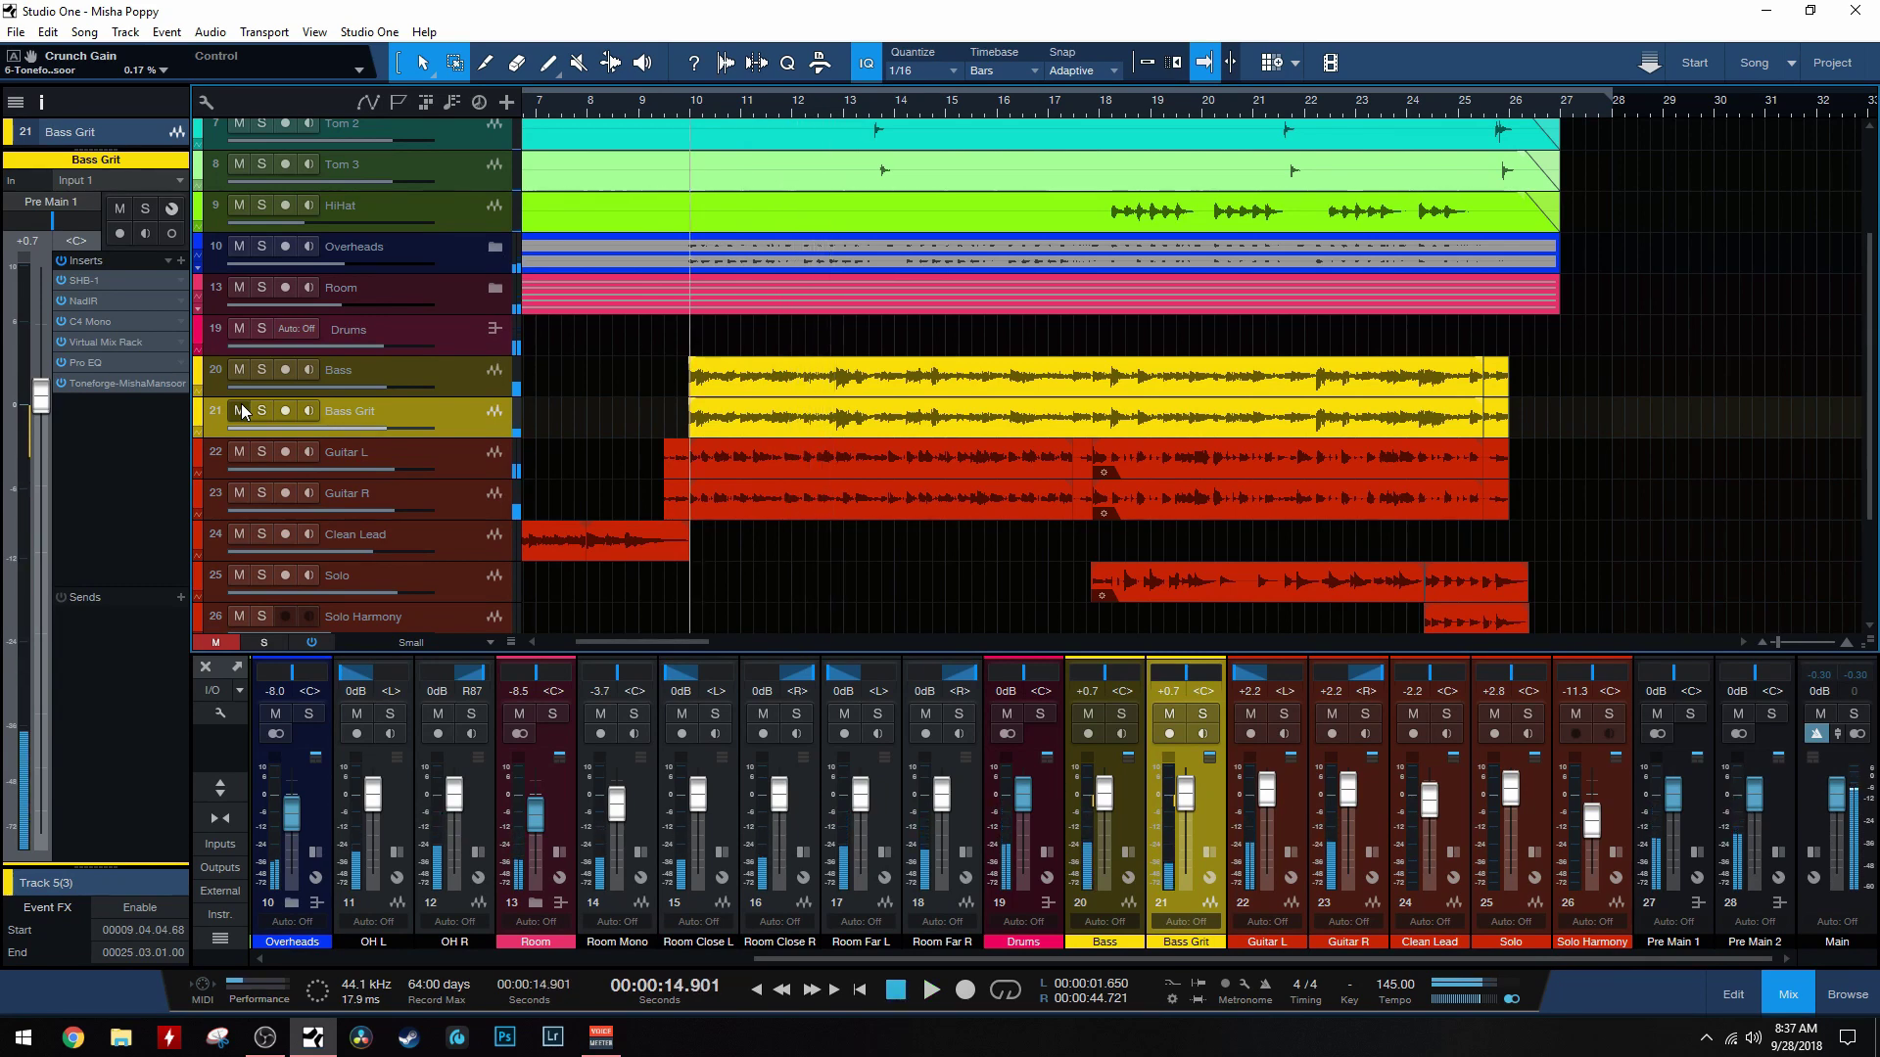